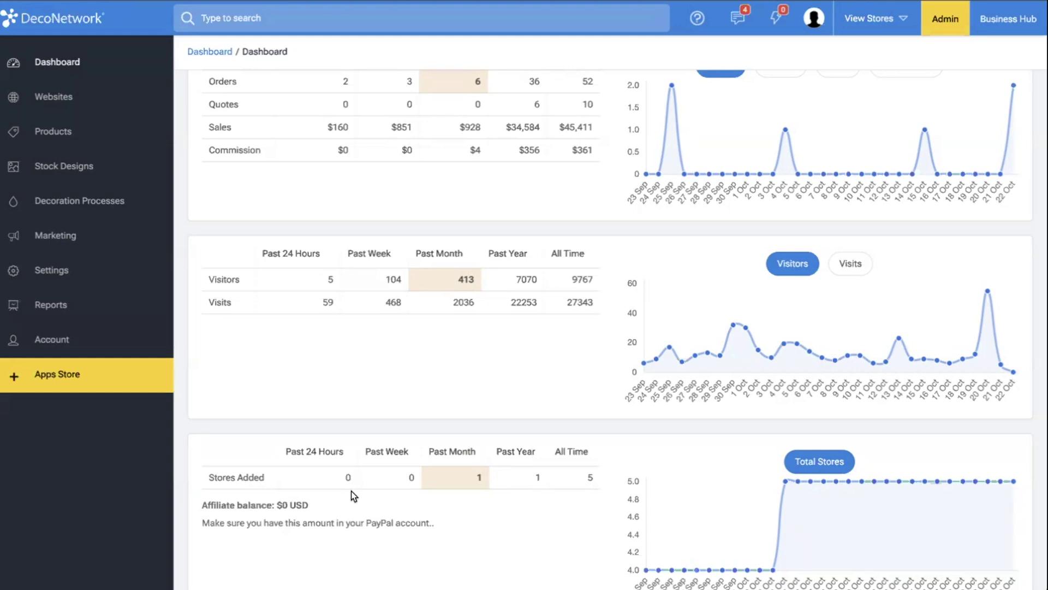
# - Open Inventory On Hand in the Business Hub, search for product pc45 and select PC450 - Fan Favorite Tee
pyautogui.scroll(2, 329, 558)
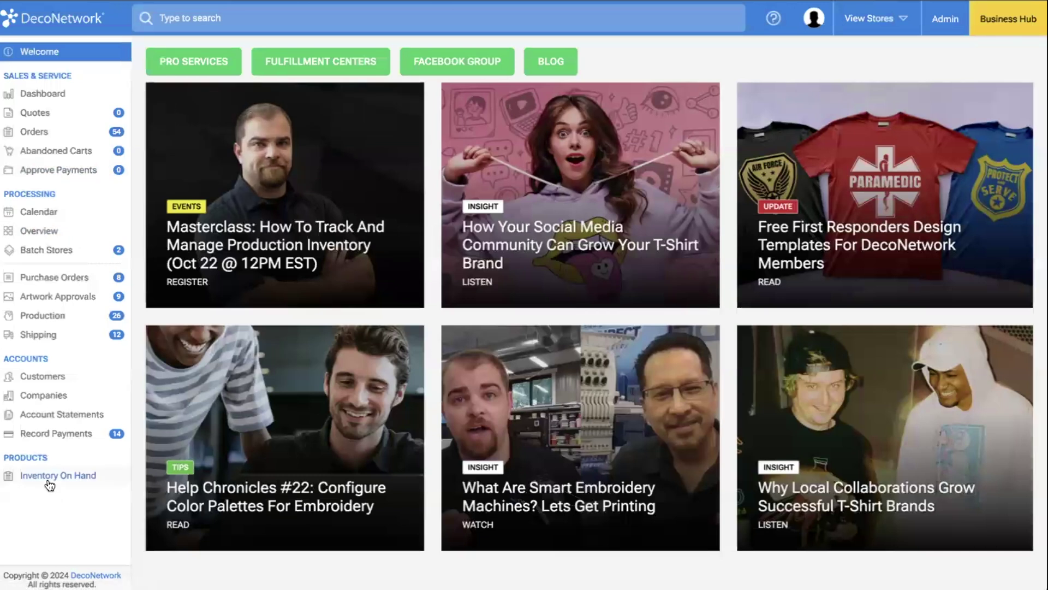
pyautogui.click(52, 477)
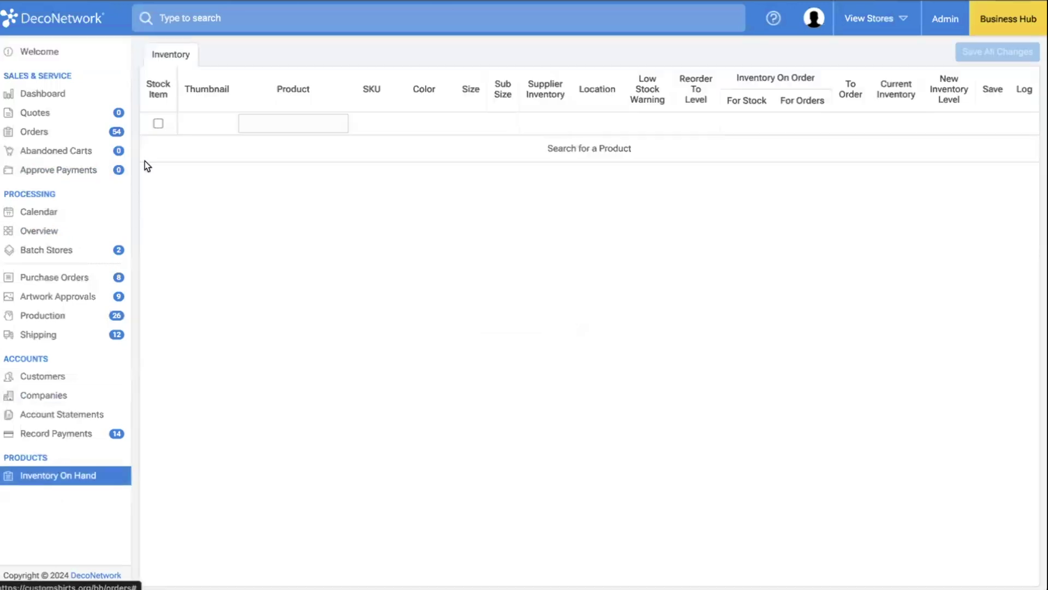
pyautogui.click(158, 124)
pyautogui.click(158, 124)
pyautogui.click(300, 124)
pyautogui.write('pc45')
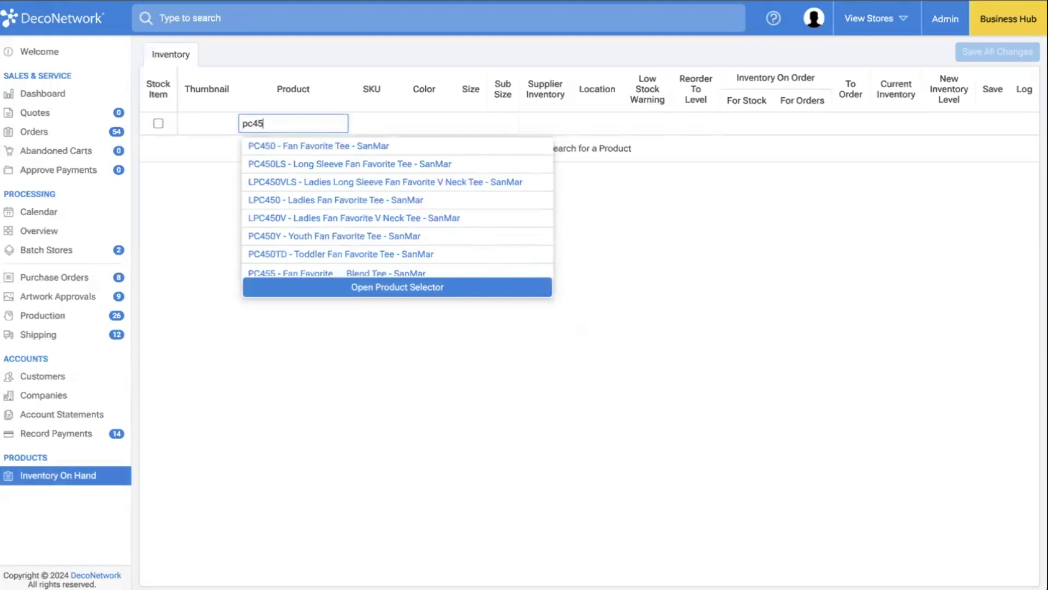
pyautogui.click(306, 145)
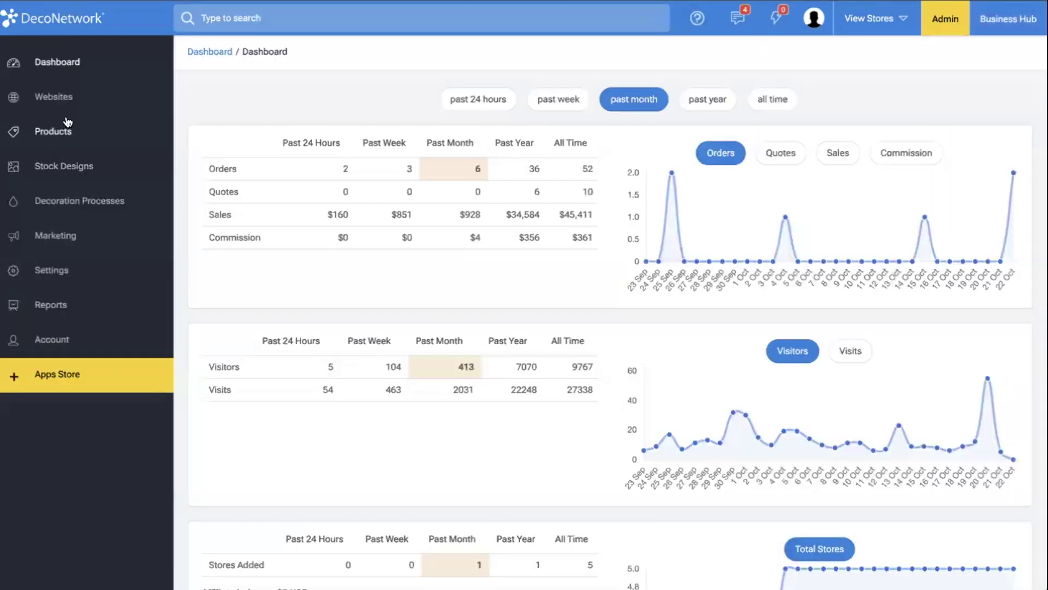
# - Open the SKU, GTIN & Inventory page of product PC450 Fan Favorite Tee in the admin products
pyautogui.click(61, 137)
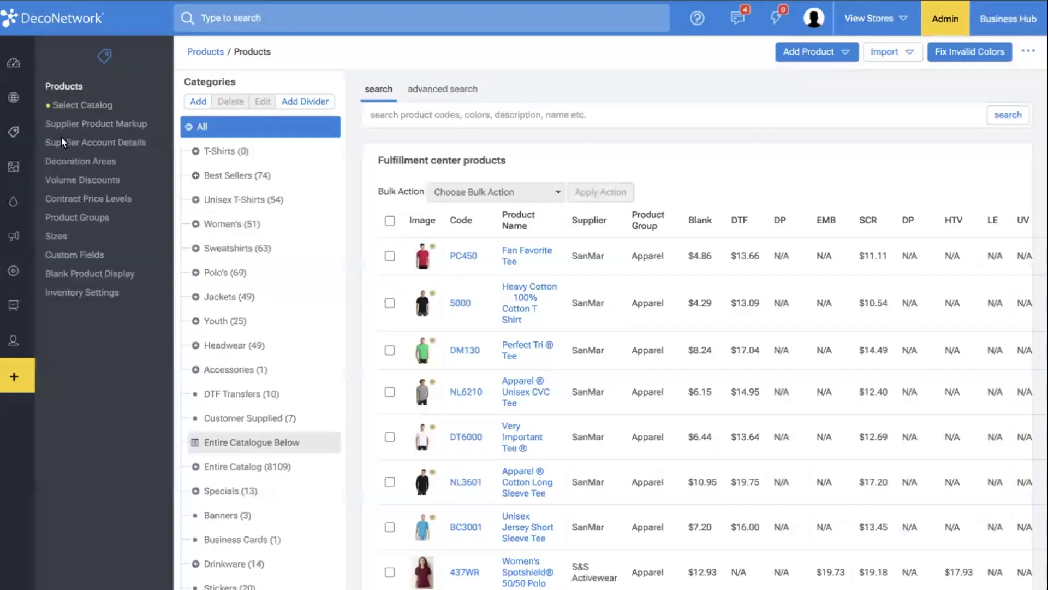
pyautogui.click(517, 256)
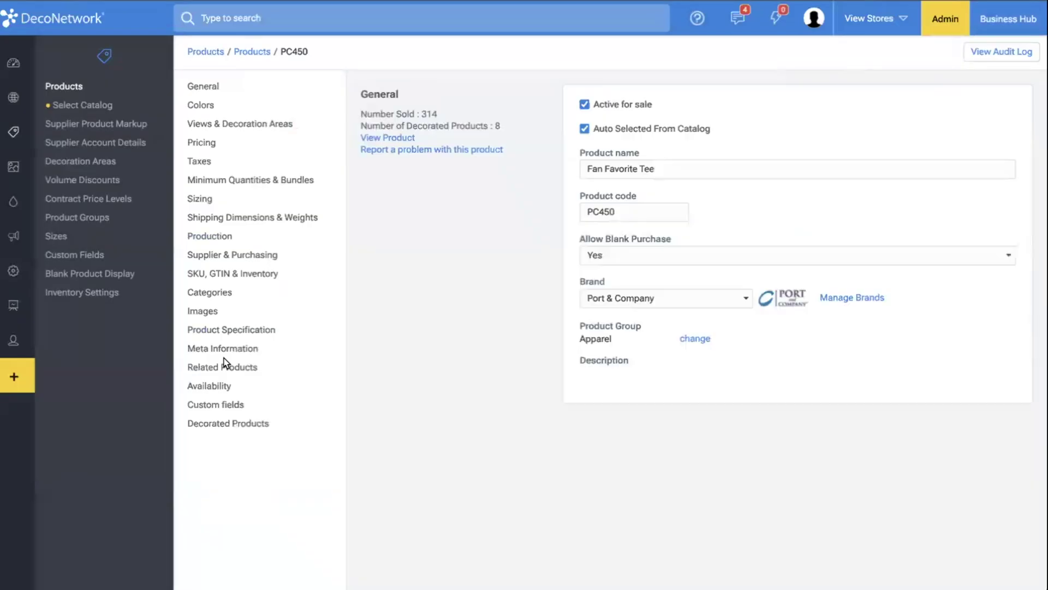
pyautogui.click(232, 363)
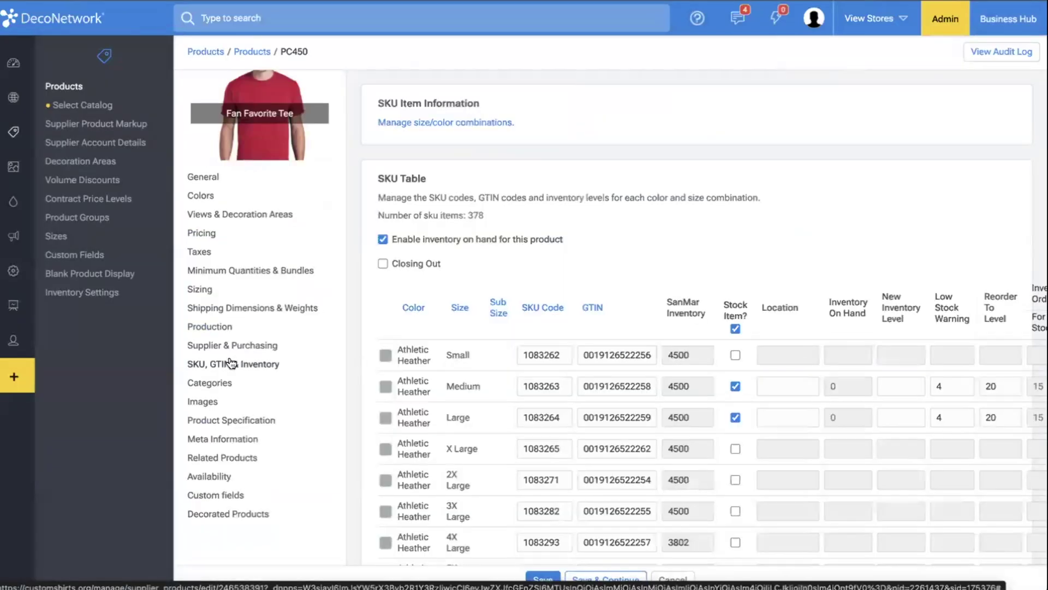
# - Turn inventory on hand off and back on for the product, and examine the stock columns of its SKU table
pyautogui.click(411, 240)
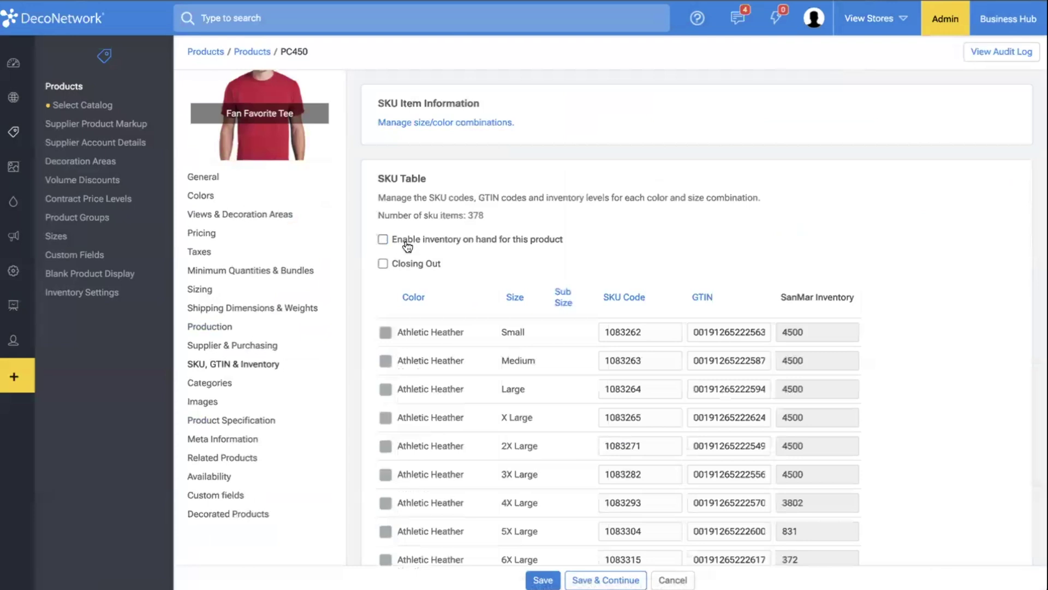
pyautogui.click(404, 241)
pyautogui.scroll(-1, 732, 321)
pyautogui.scroll(-1, 733, 321)
pyautogui.hscroll(3, 725, 253)
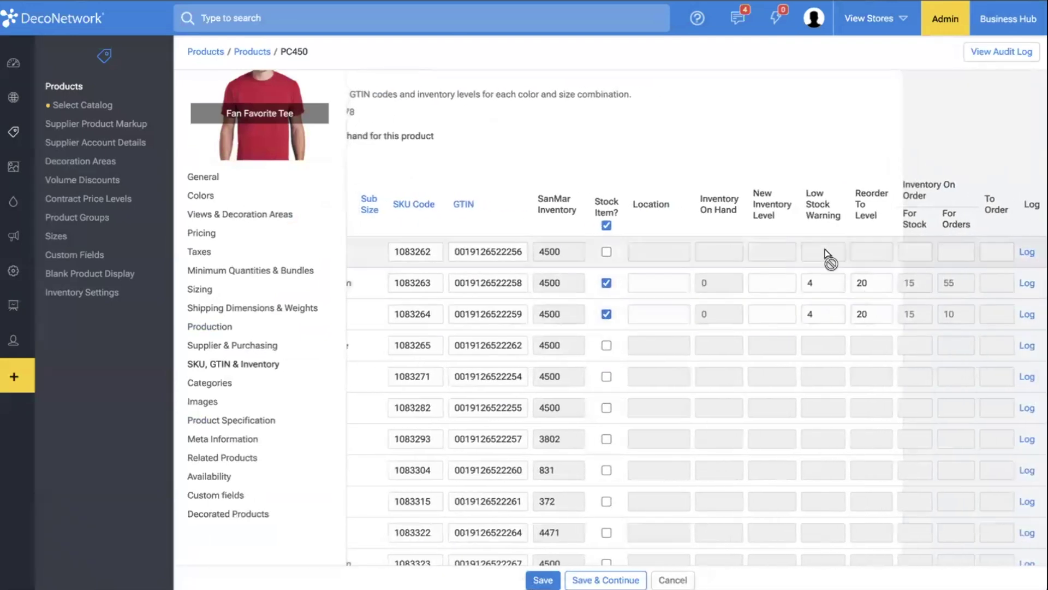
pyautogui.hscroll(-10, 825, 249)
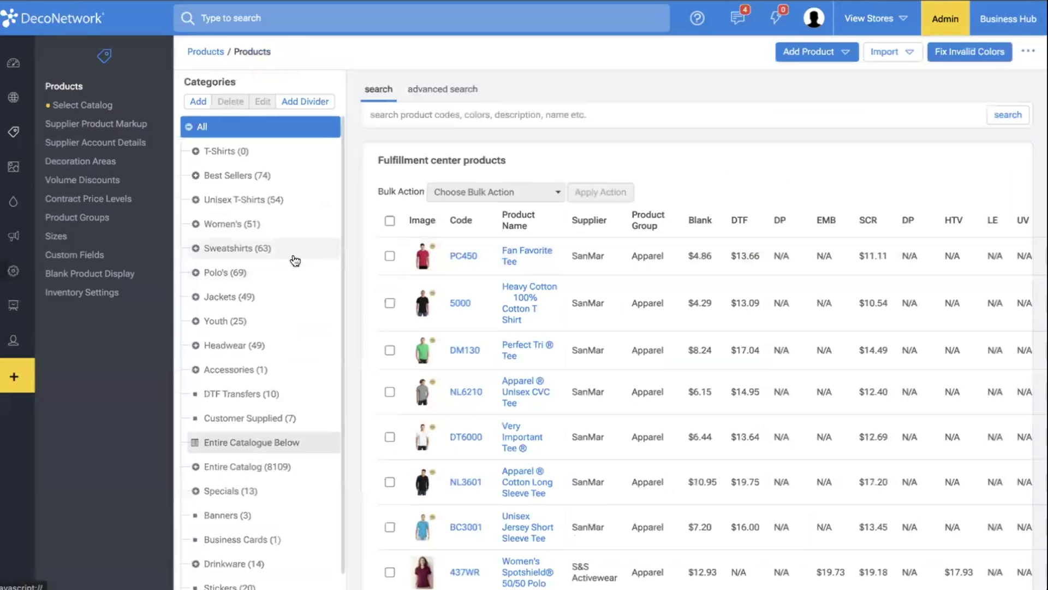
# - Select all products on the Best Sellers category page, choose Export Inventory Levels as the bulk action, and check the import options
pyautogui.click(229, 177)
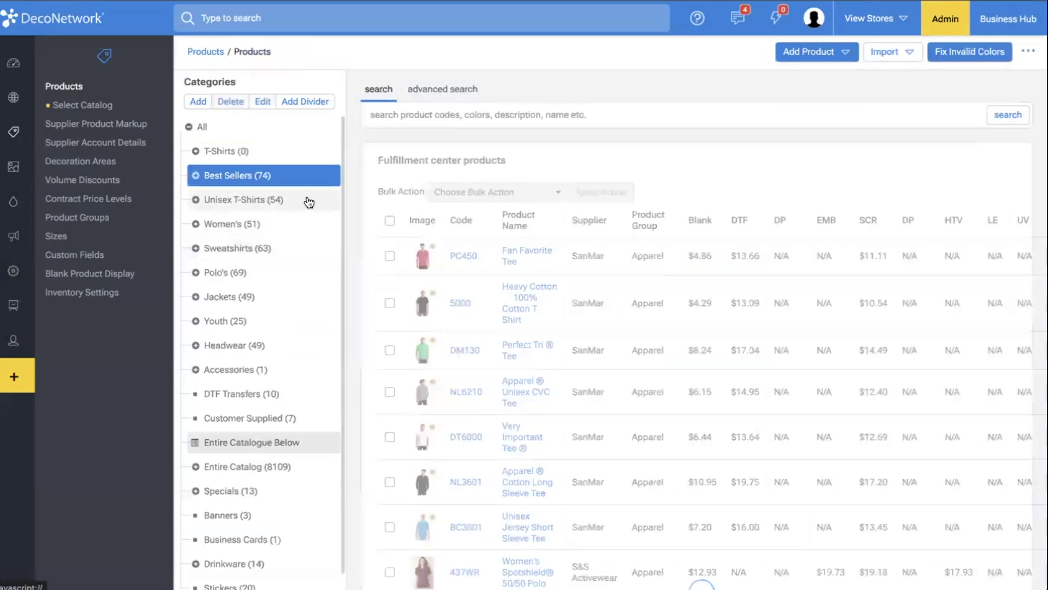
pyautogui.click(389, 221)
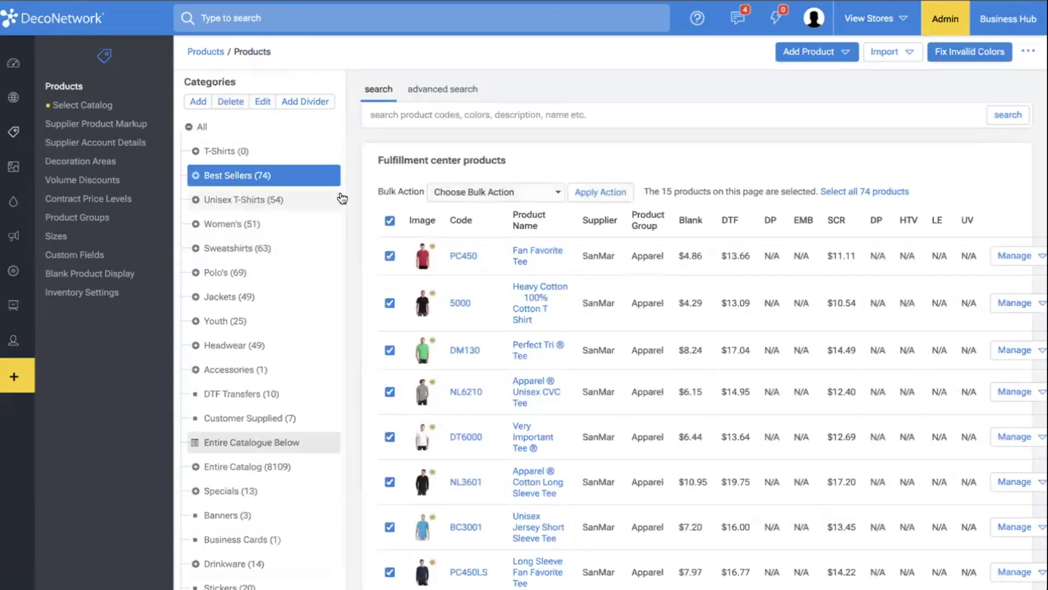
pyautogui.click(515, 191)
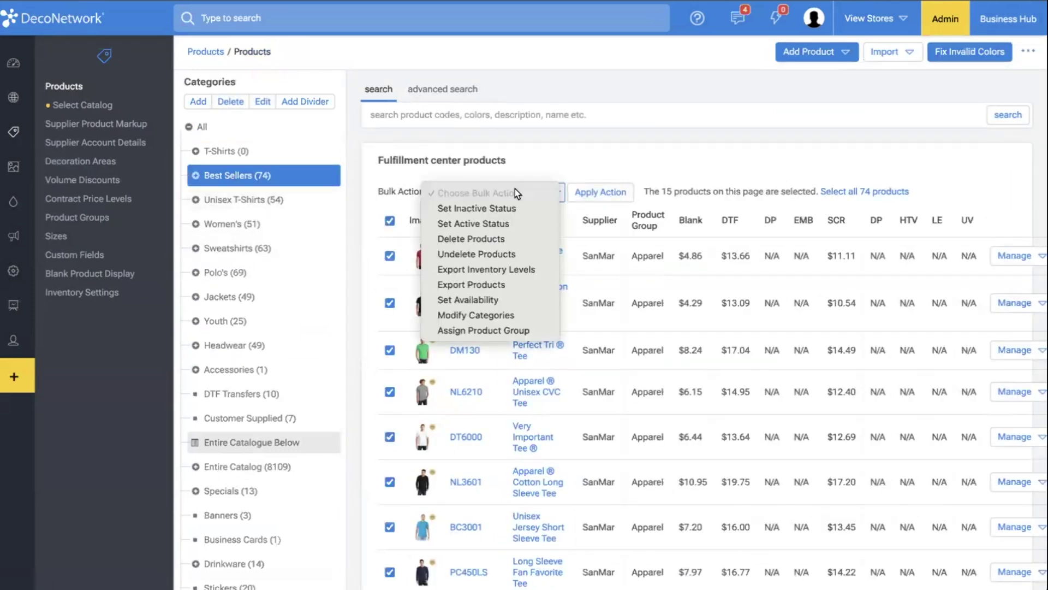
pyautogui.click(497, 270)
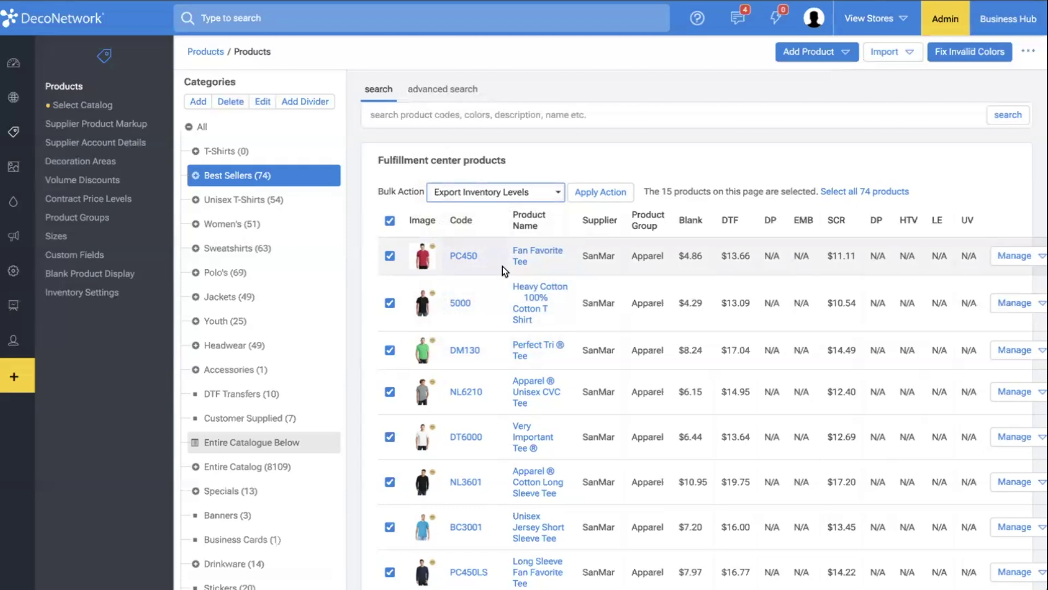
pyautogui.click(901, 52)
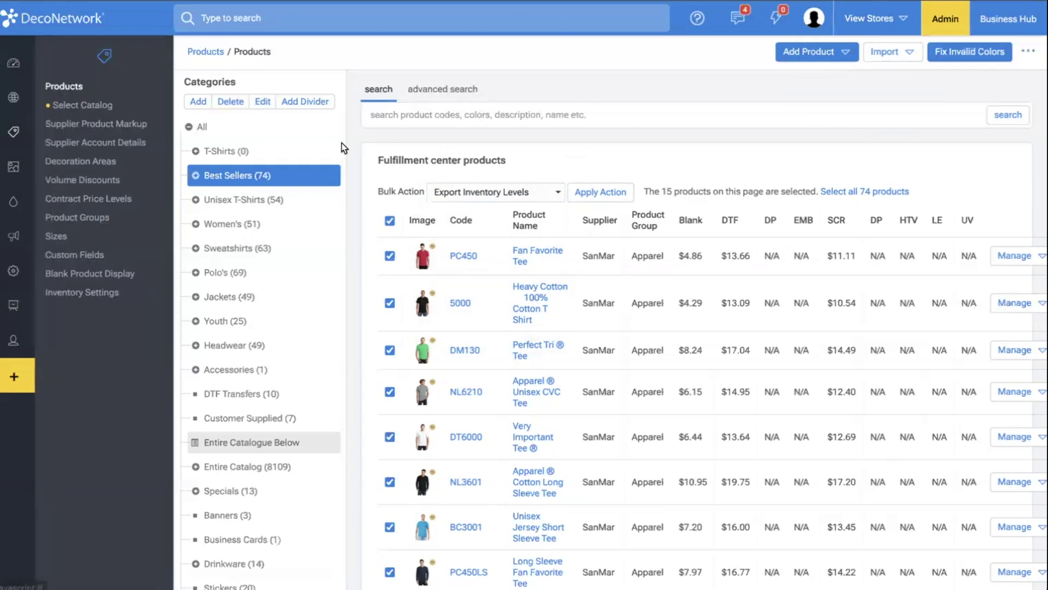
# - Open SanMar from the supplier account details and review its supplier, tax, shipping and SmartPO integration settings
pyautogui.click(147, 152)
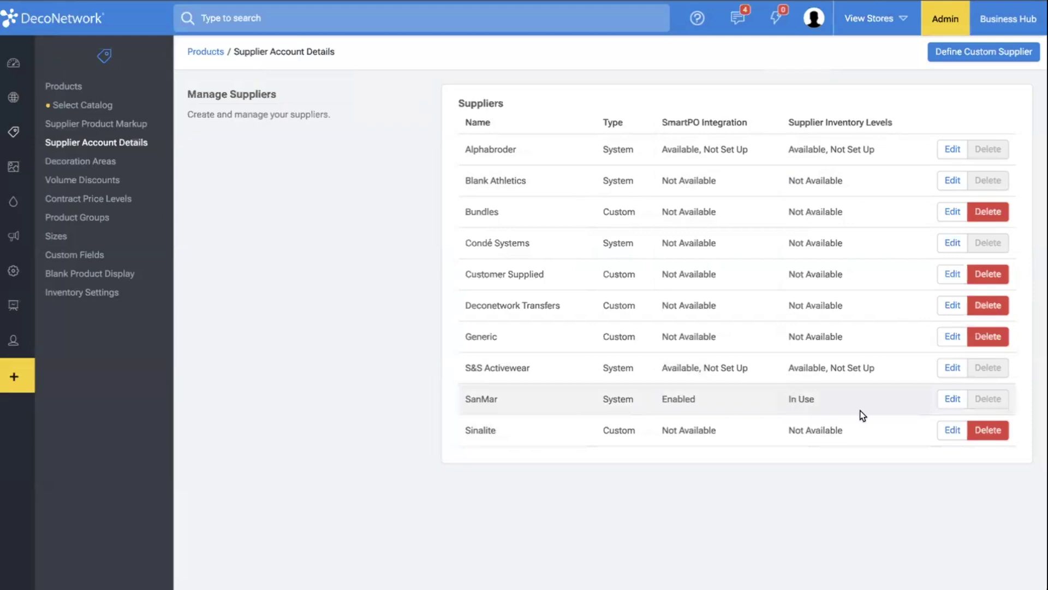
pyautogui.click(952, 399)
pyautogui.scroll(-3, 959, 404)
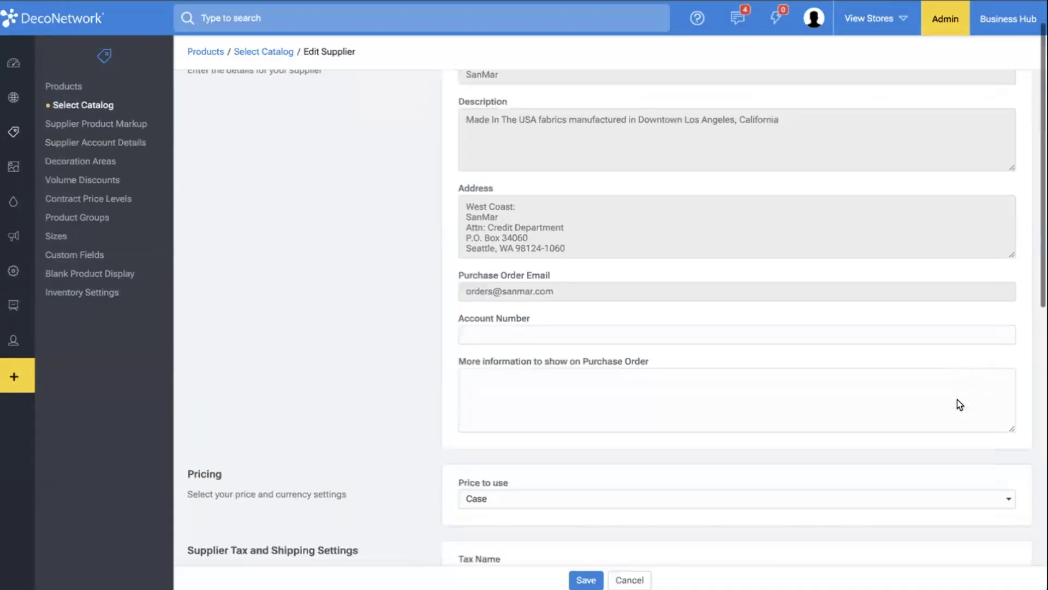
pyautogui.scroll(-5, 957, 399)
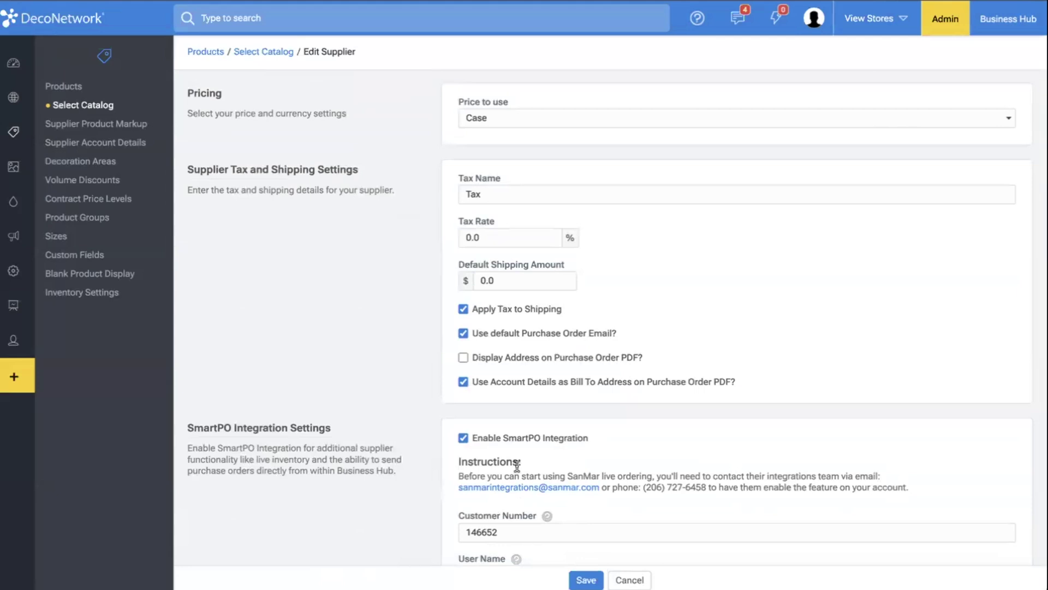
pyautogui.scroll(7, 517, 470)
pyautogui.scroll(1, 517, 466)
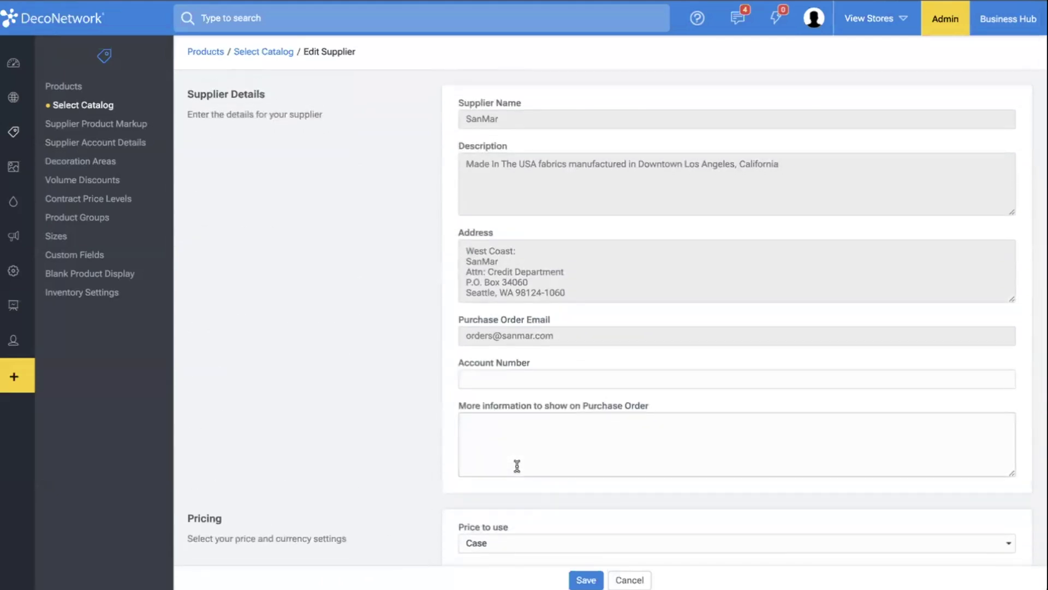
# - In Inventory Settings, set the out-of-stock add to cart behavior to "Do not allow adding to cart (check both on-hand and supplier inventory)"
pyautogui.click(99, 295)
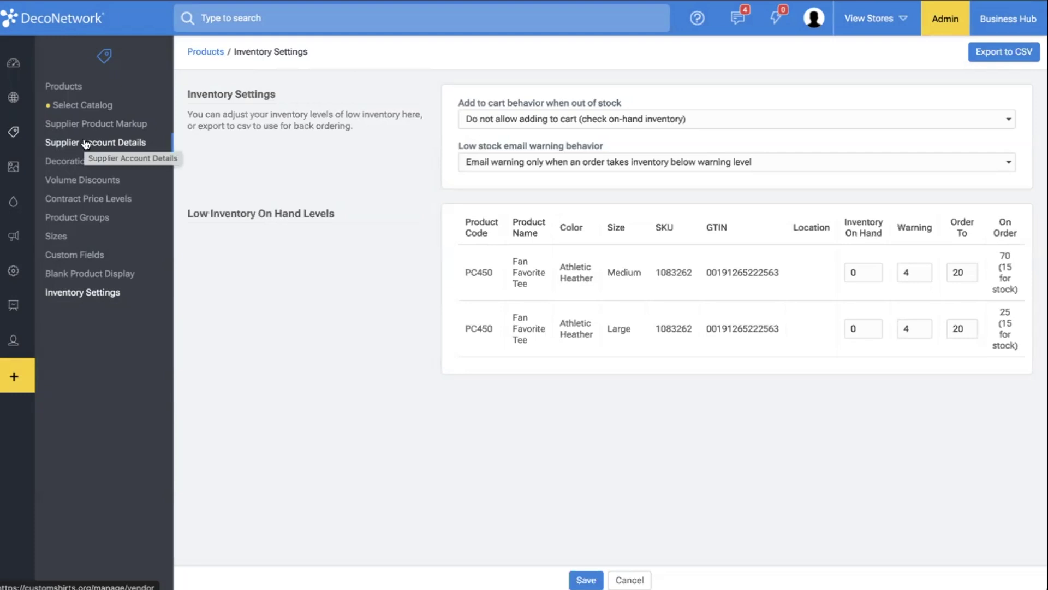
pyautogui.click(466, 116)
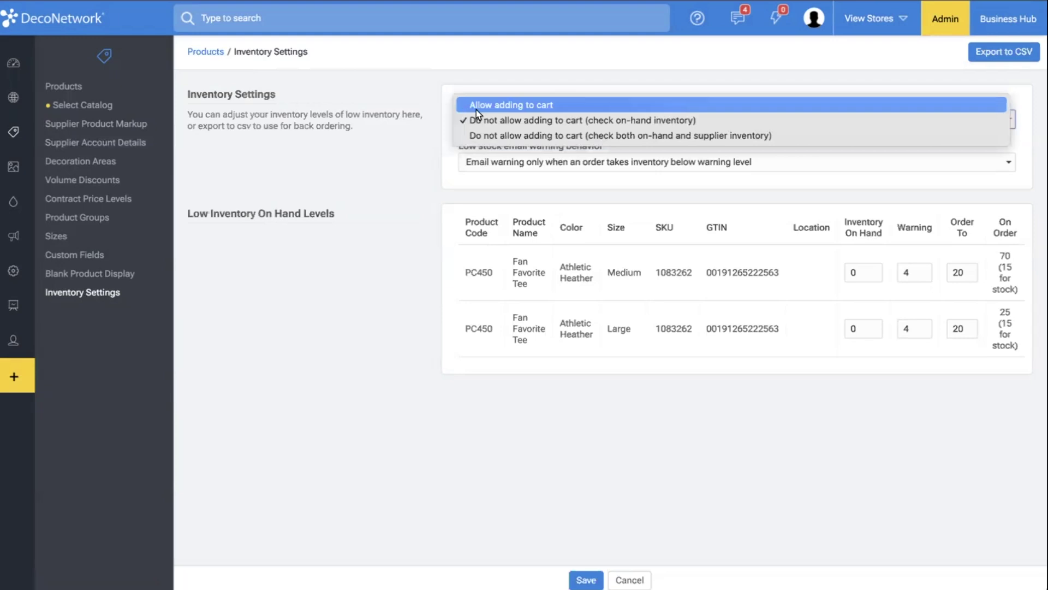
pyautogui.click(476, 110)
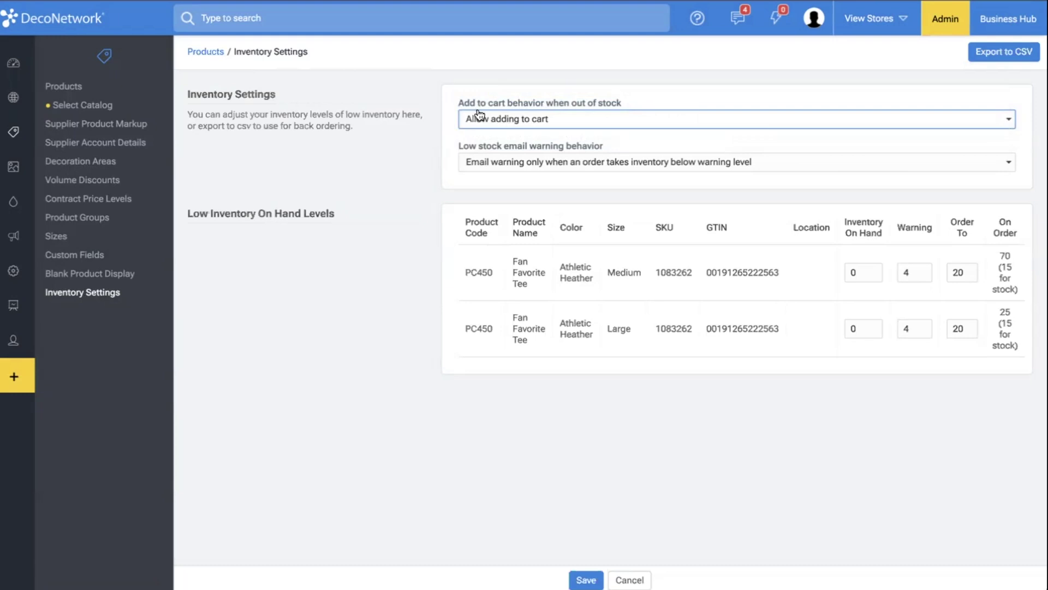
pyautogui.click(478, 112)
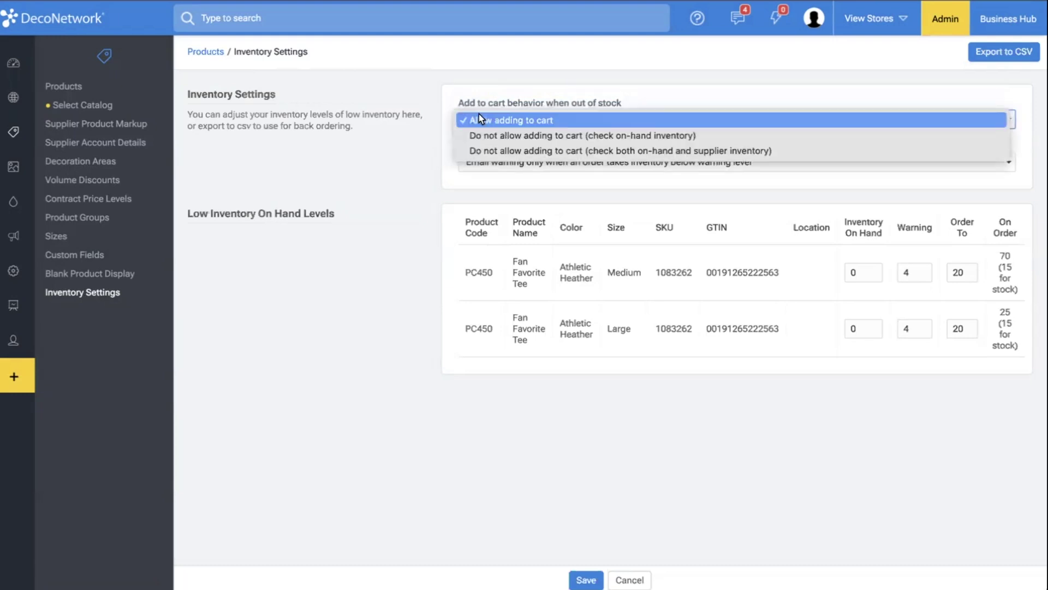
pyautogui.click(474, 149)
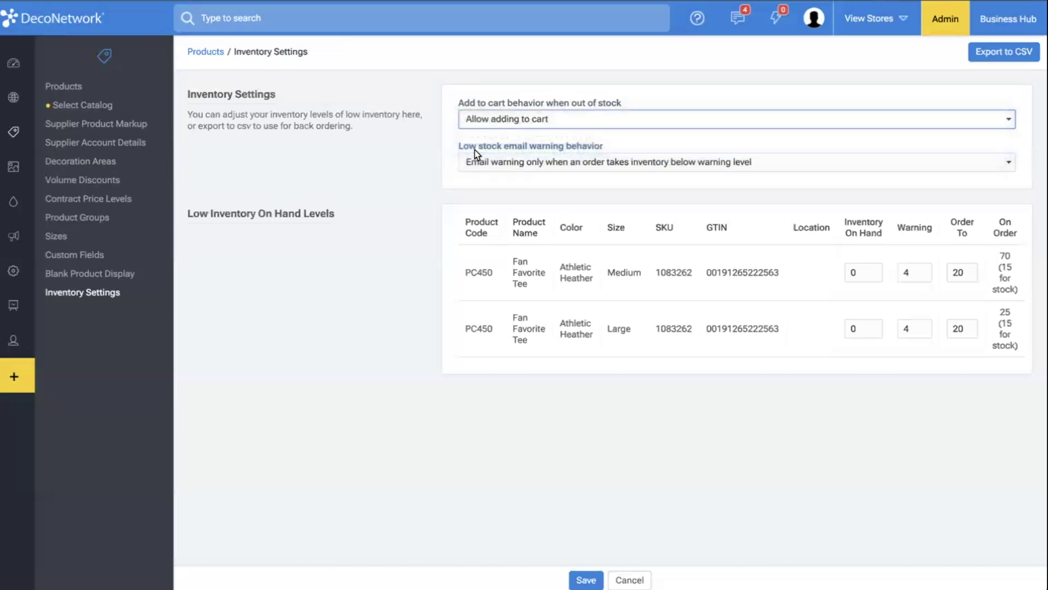
# - Set the supplier out of stock threshold to 10 and check the low stock email warning options
pyautogui.click(490, 168)
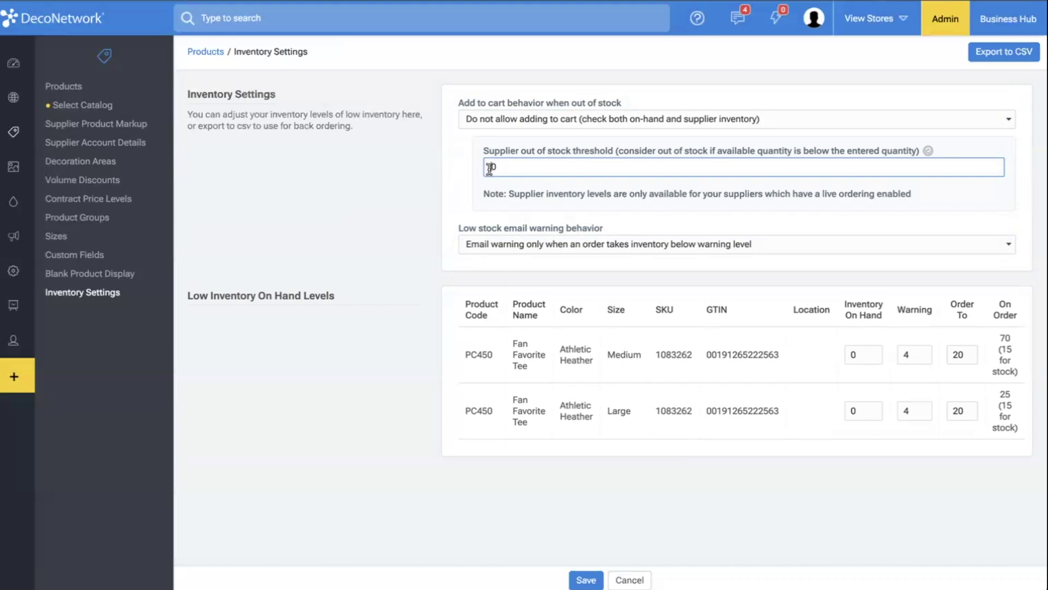
pyautogui.write('1')
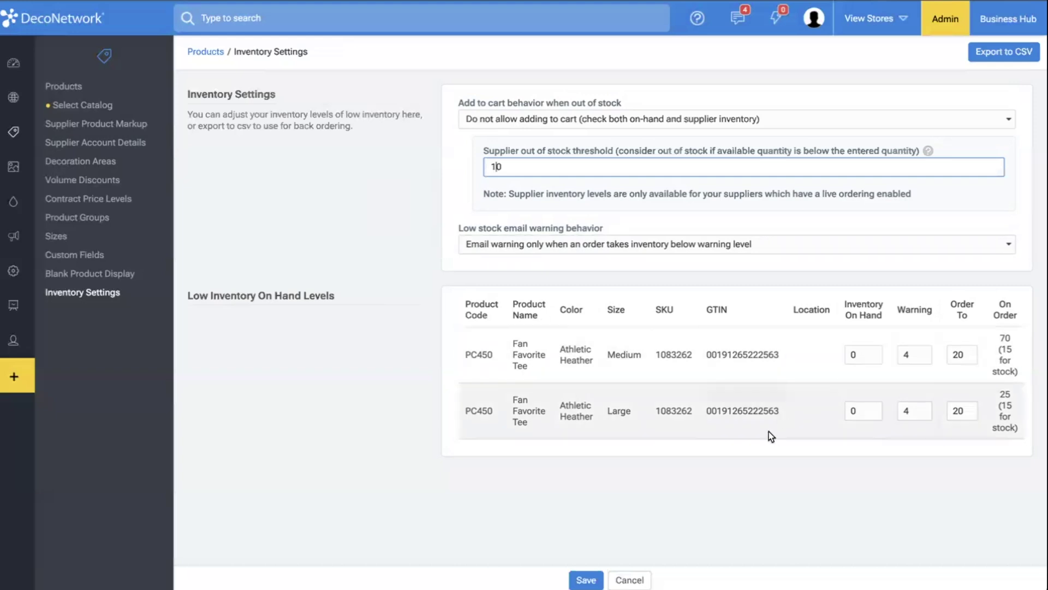
pyautogui.click(541, 252)
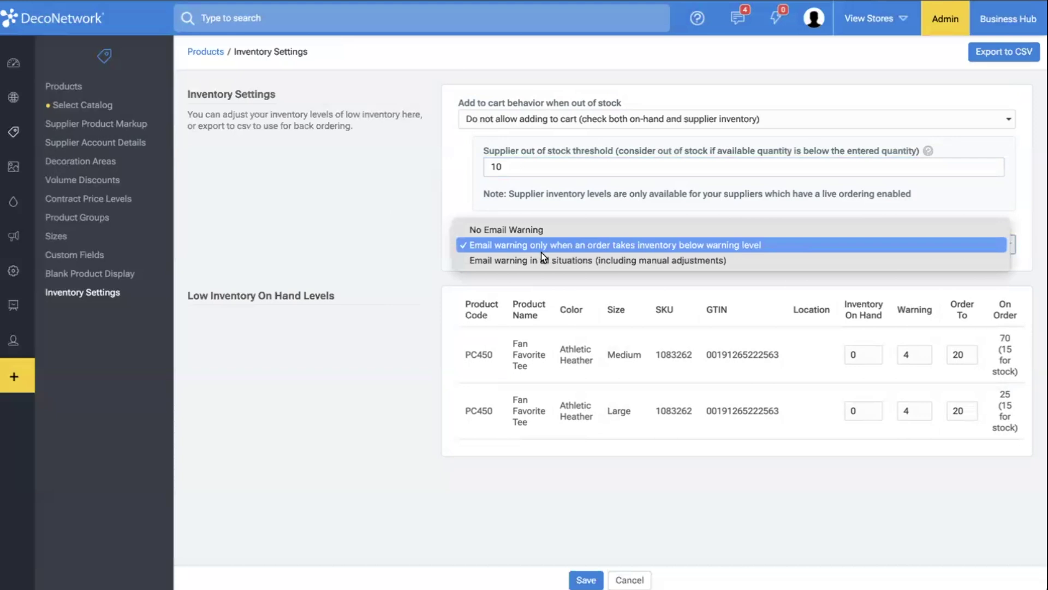
pyautogui.click(419, 248)
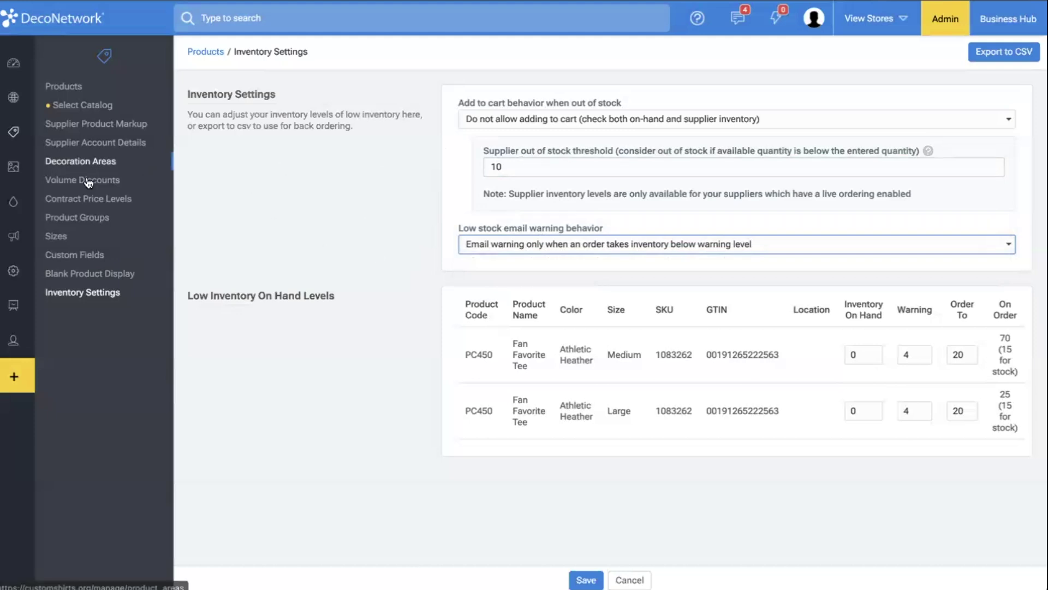
# - Open the Purchase Order Settings and review the workflow, general and purchase order overage behavior options
pyautogui.moveTo(39, 325)
pyautogui.click(50, 277)
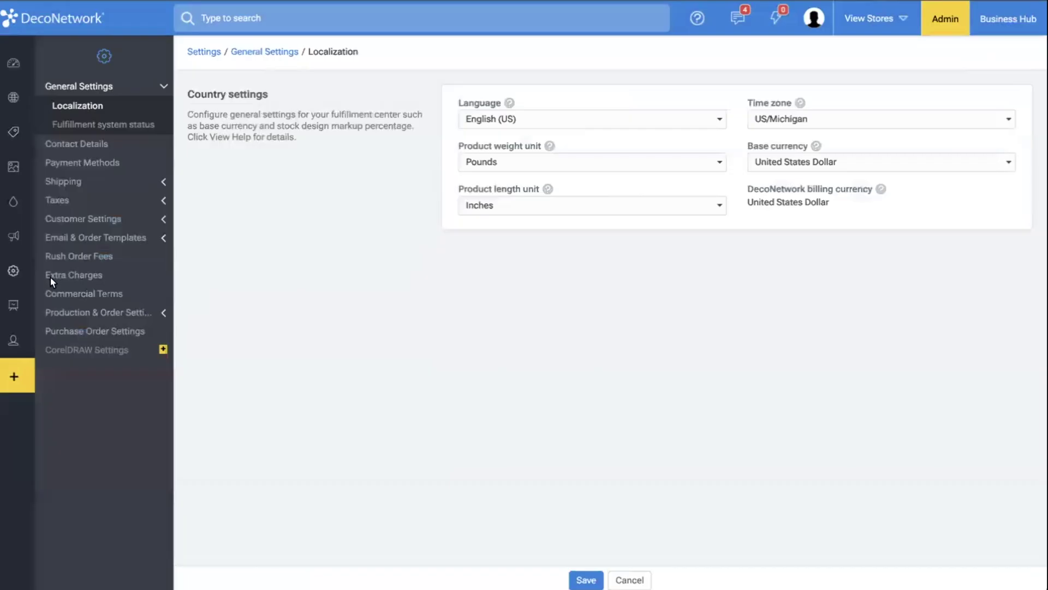
pyautogui.moveTo(12, 278)
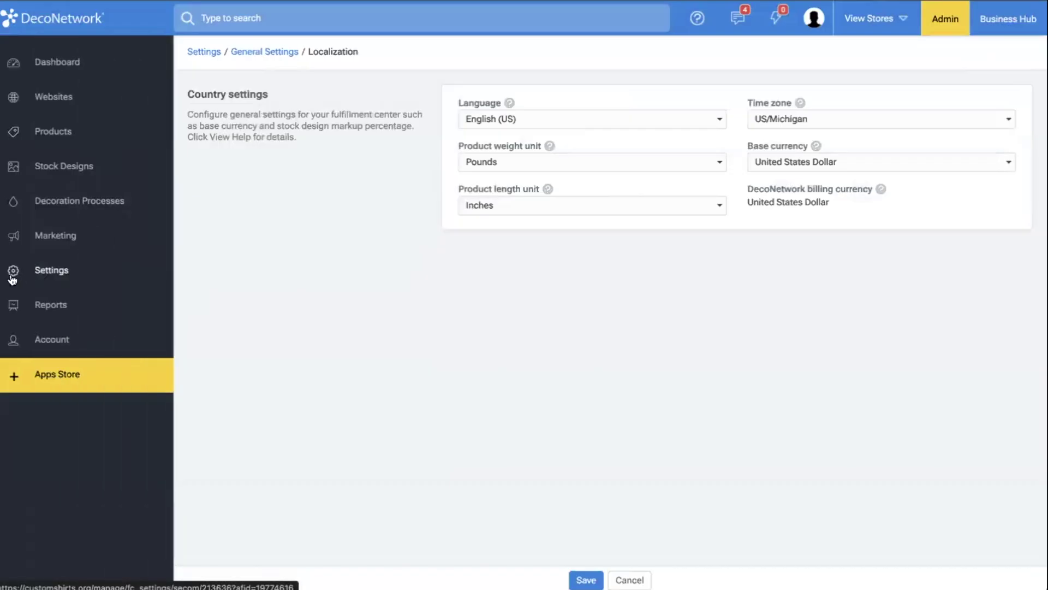
pyautogui.click(90, 332)
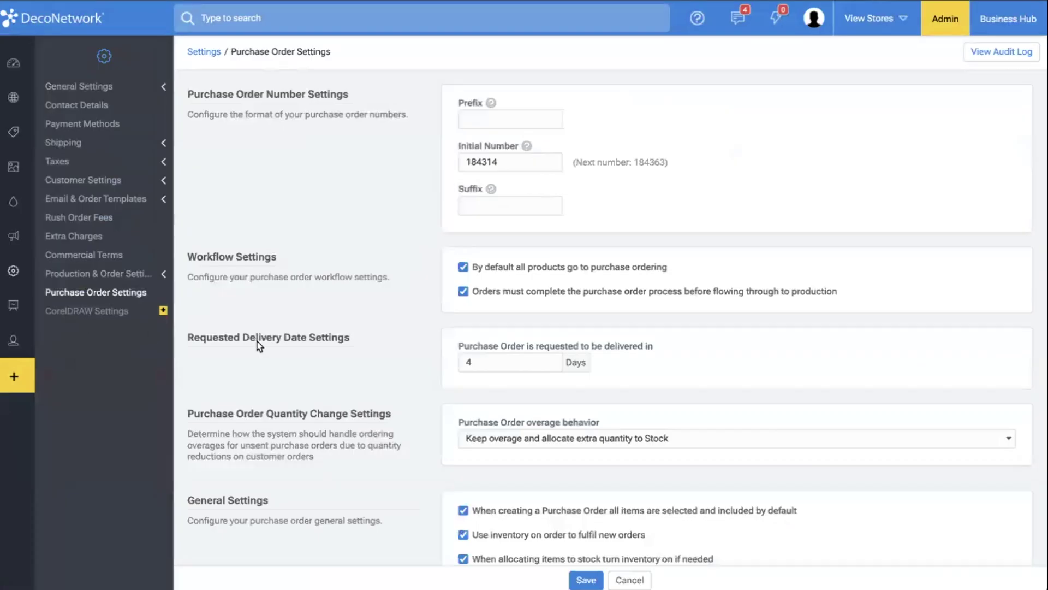
pyautogui.scroll(-1, 281, 352)
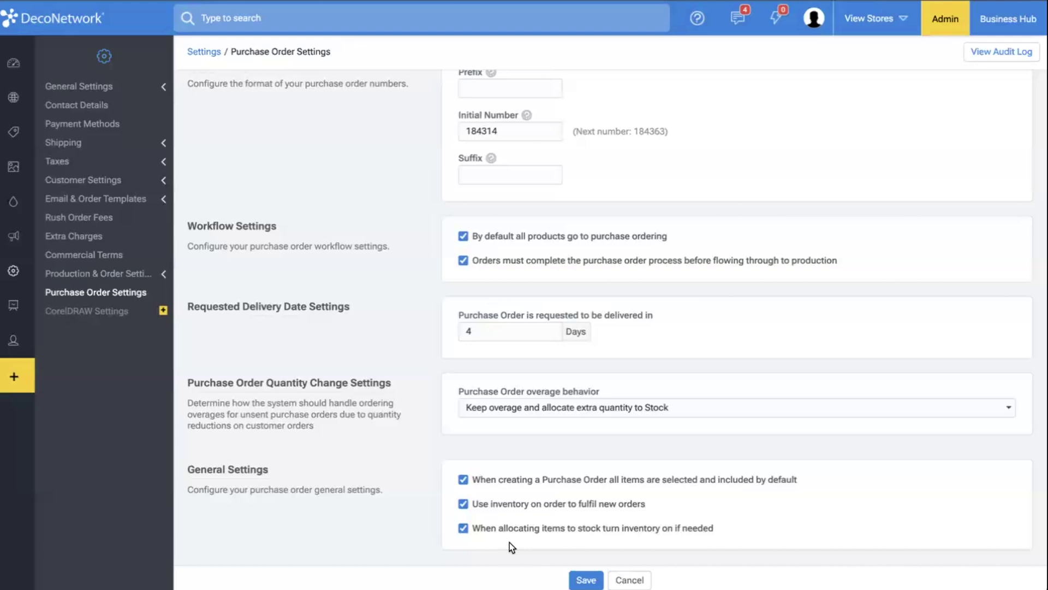
pyautogui.click(629, 417)
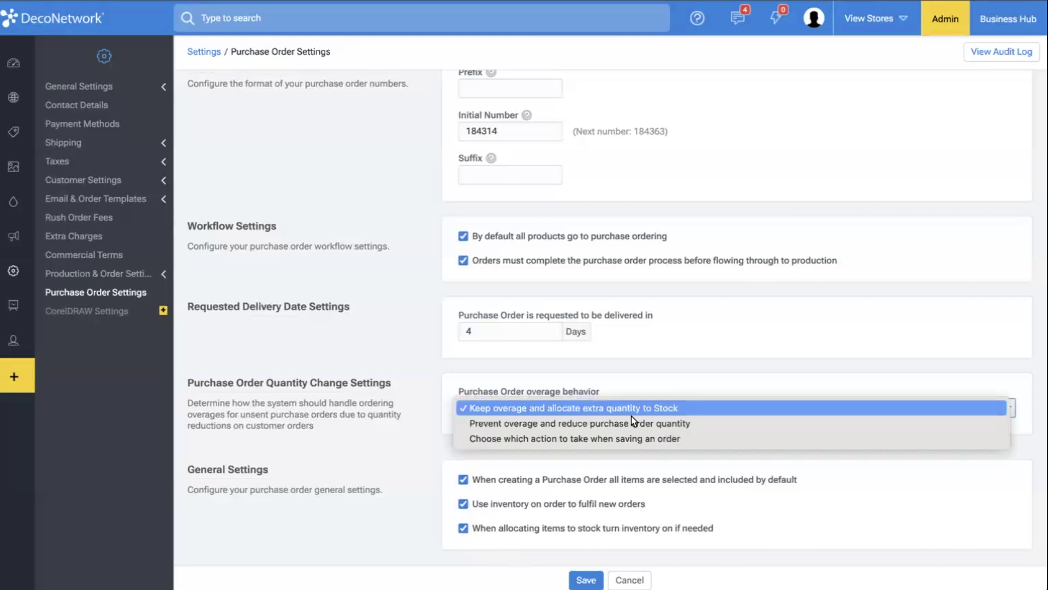
pyautogui.click(608, 388)
# - Return to the Products section and go to its Inventory Settings
pyautogui.moveTo(11, 61)
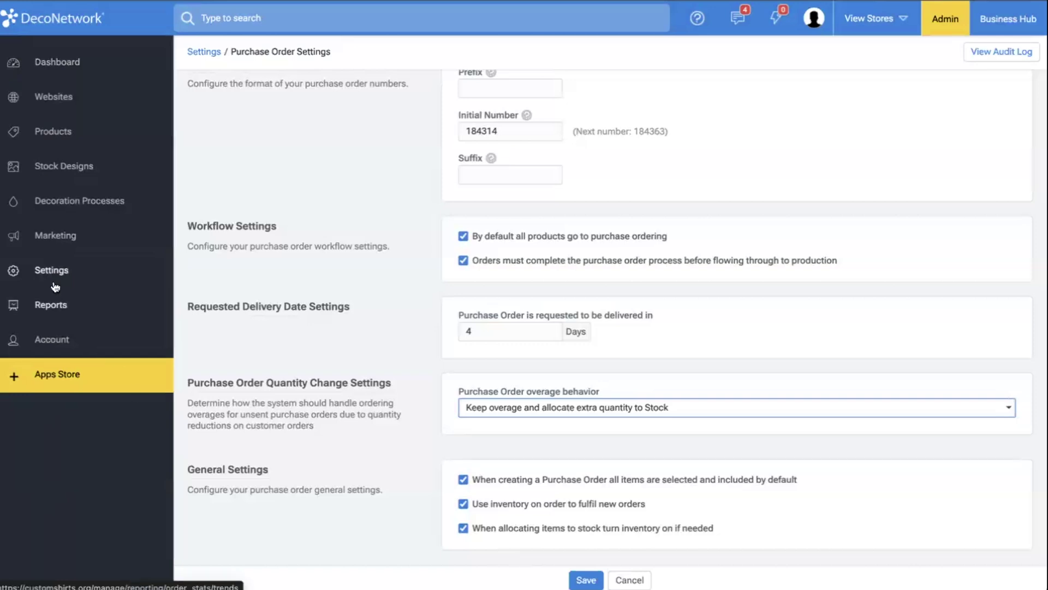
pyautogui.moveTo(52, 270)
pyautogui.click(109, 298)
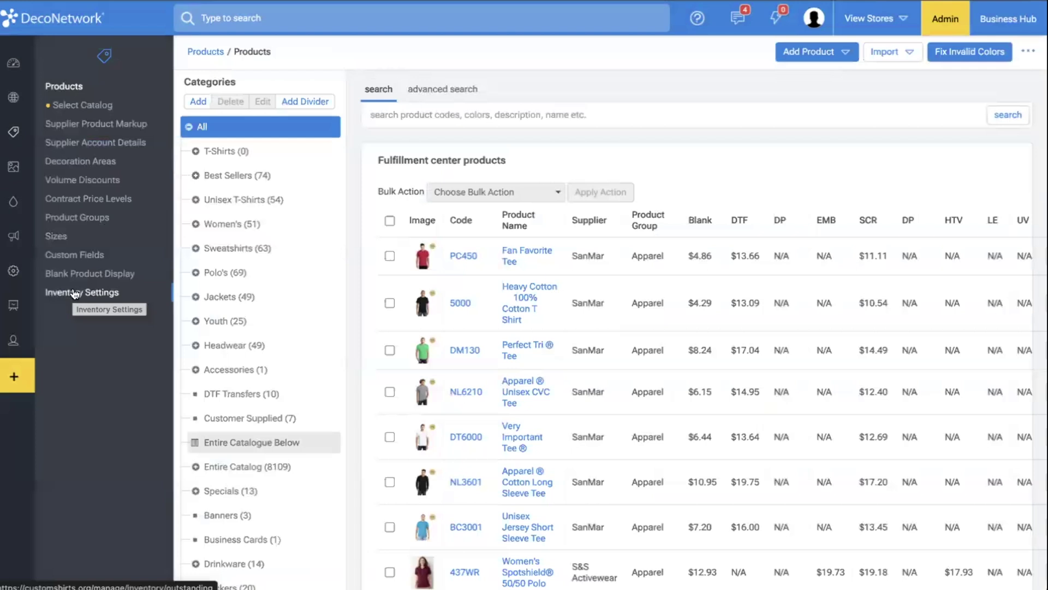
# - Open the Very Important Tee (DT6000) product's SKU, GTIN & Inventory page and enable inventory on hand for it
pyautogui.moveTo(11, 165)
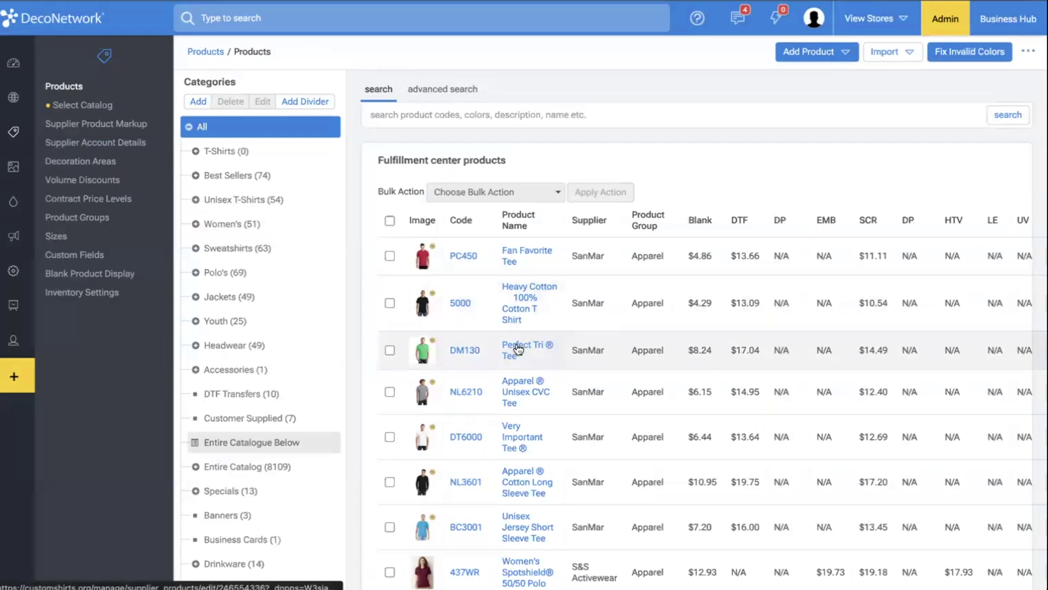
pyautogui.click(516, 435)
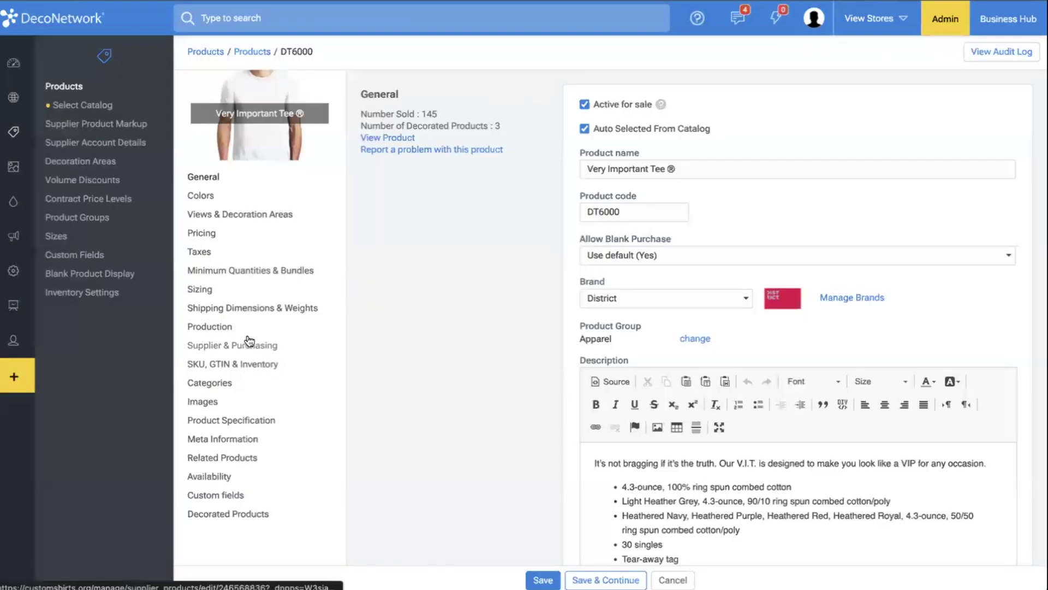
pyautogui.click(244, 364)
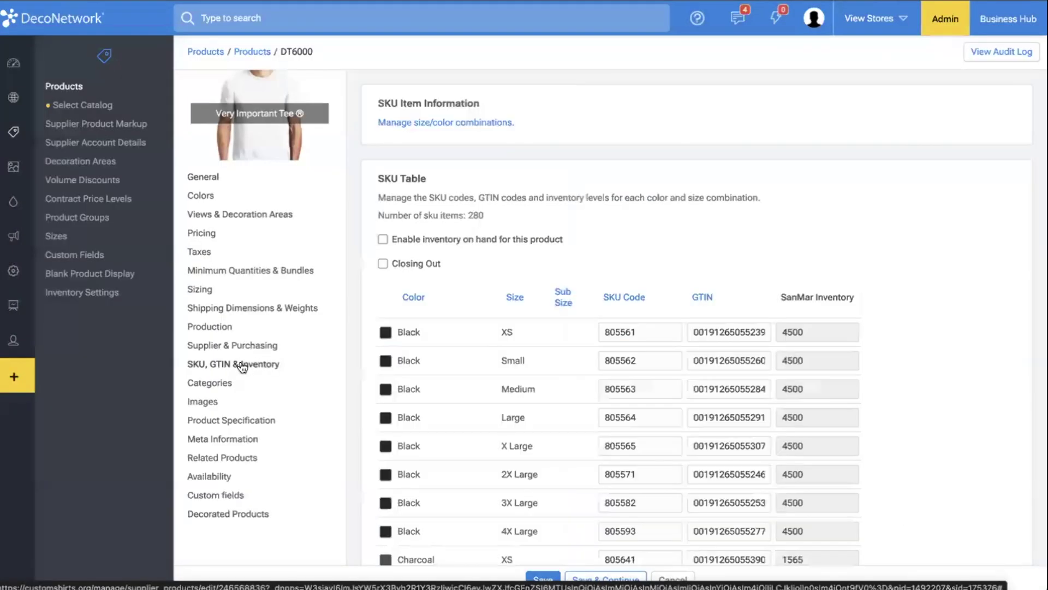
pyautogui.click(410, 241)
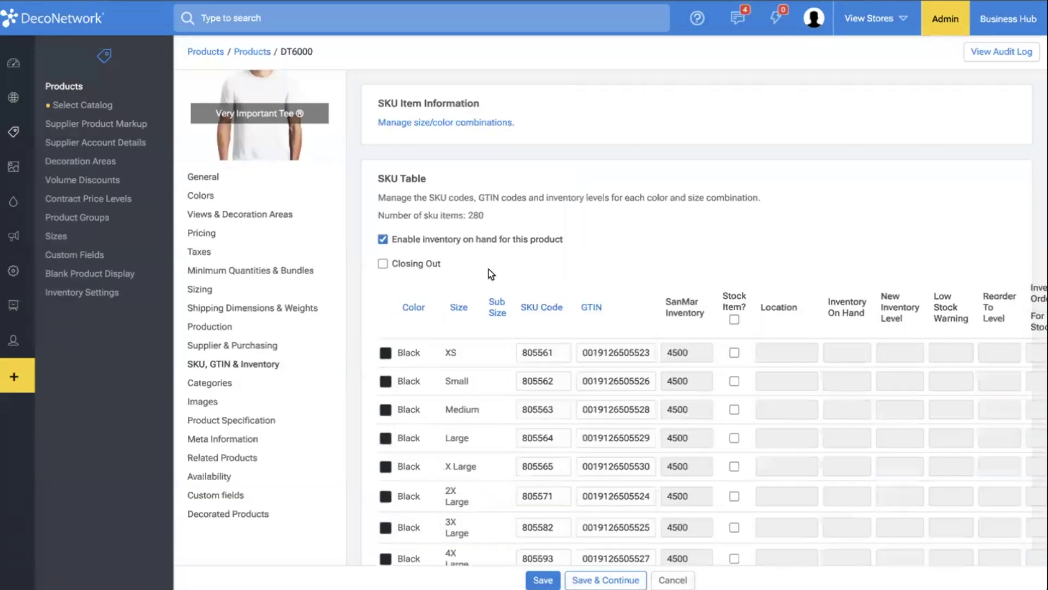
# - Mark the Black Small SKU as a stock item and review its Reorder To Level and Location fields
pyautogui.scroll(-1, 695, 355)
pyautogui.click(733, 344)
pyautogui.hscroll(2, 733, 343)
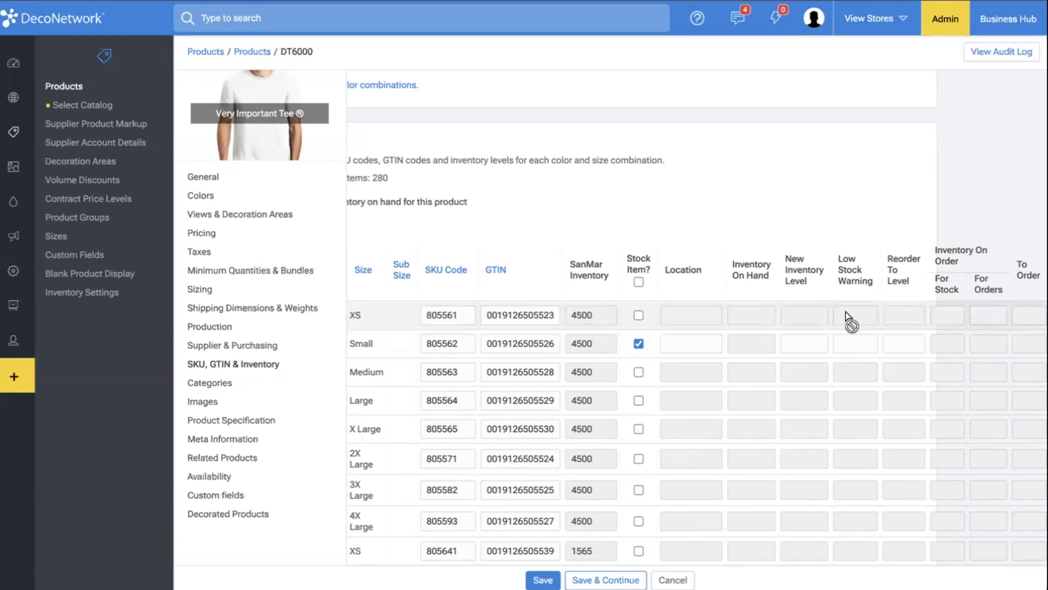
pyautogui.click(898, 338)
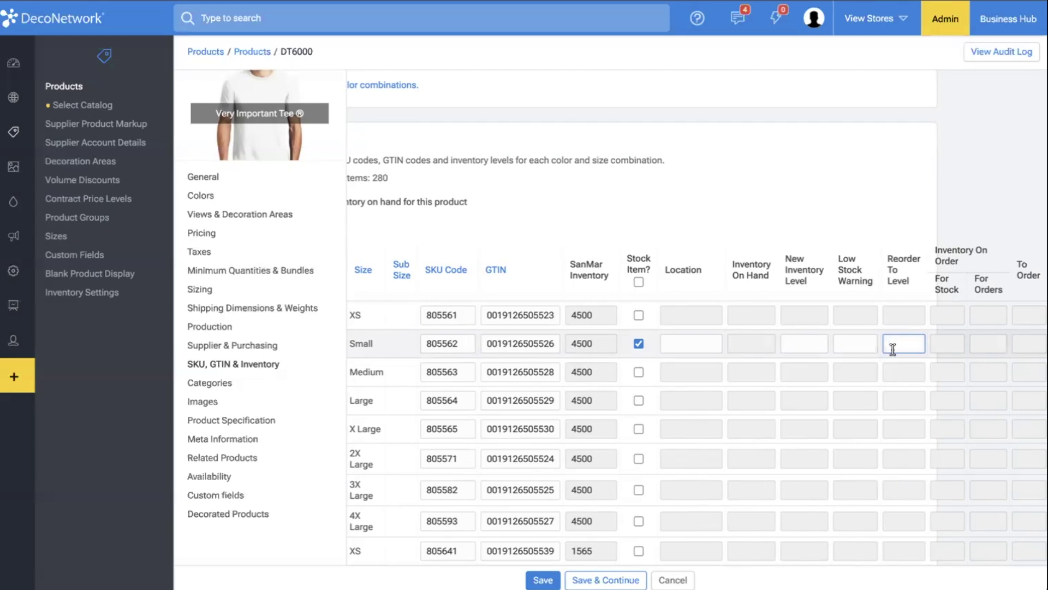
pyautogui.click(683, 343)
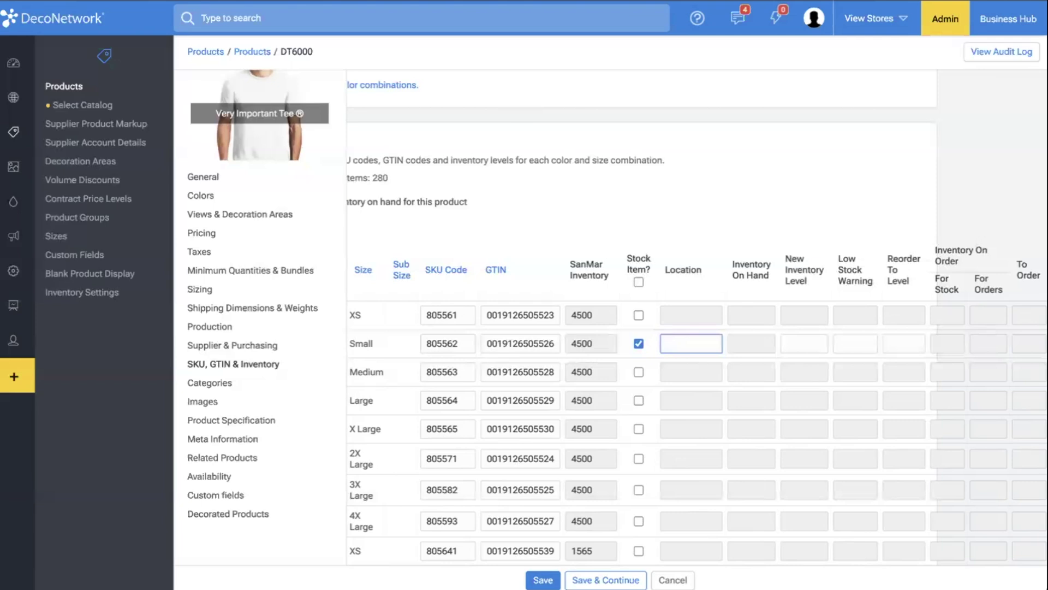
# - Open the "Configure Inventory Settings" and "Inventory Pull Management" help articles and read through their instructions
pyautogui.click(373, 25)
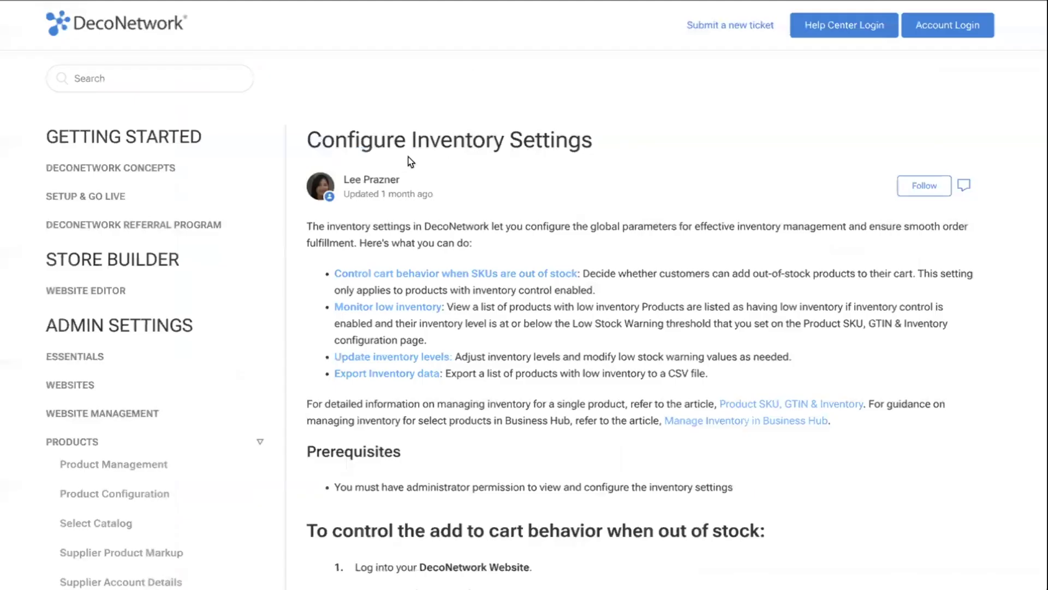
pyautogui.scroll(-1, 411, 162)
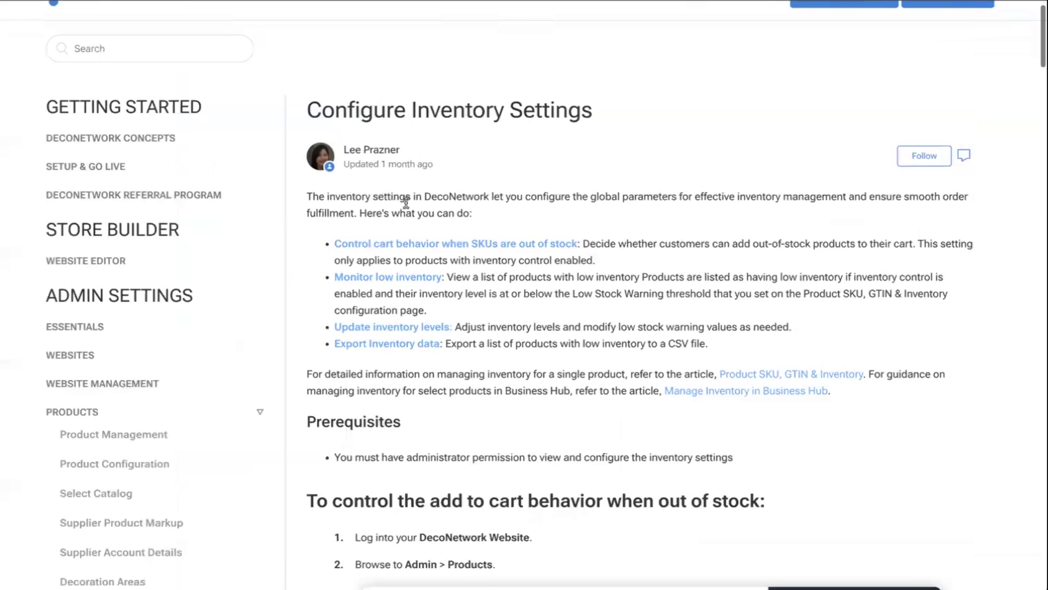
pyautogui.scroll(-5, 403, 213)
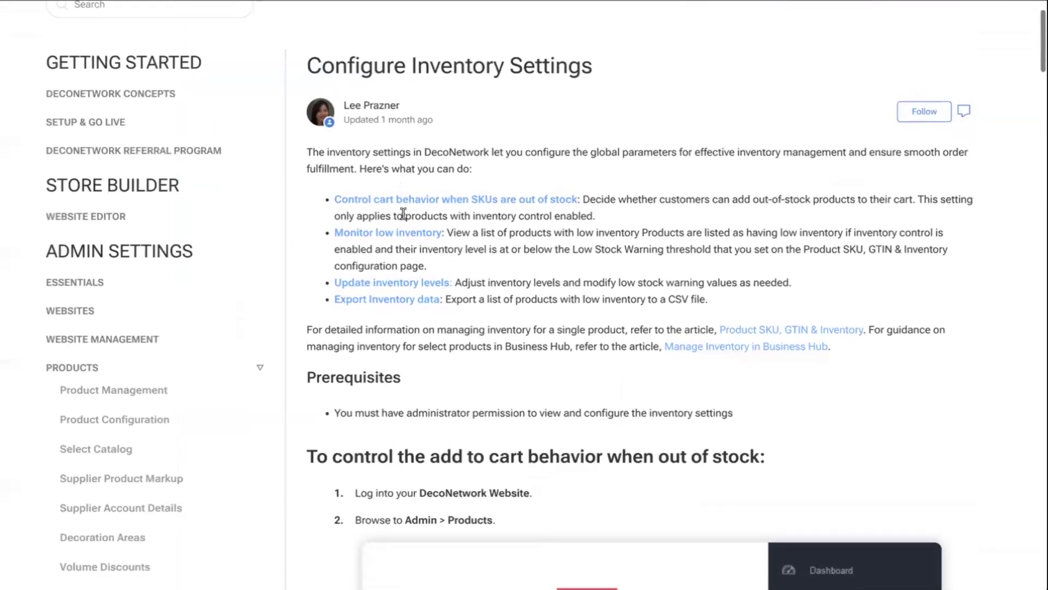
pyautogui.scroll(-12, 405, 215)
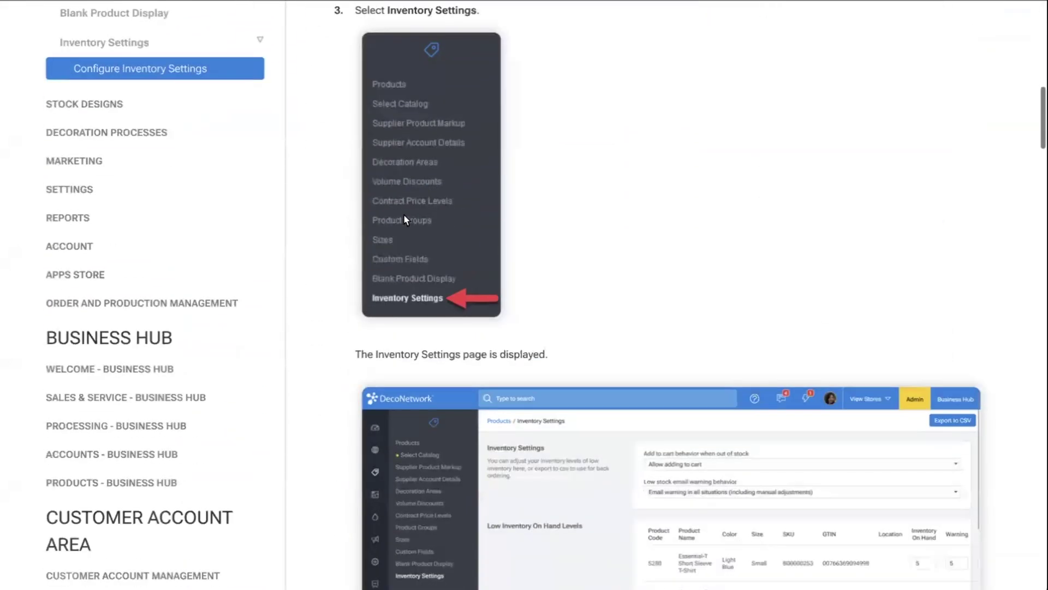
pyautogui.scroll(-2, 406, 218)
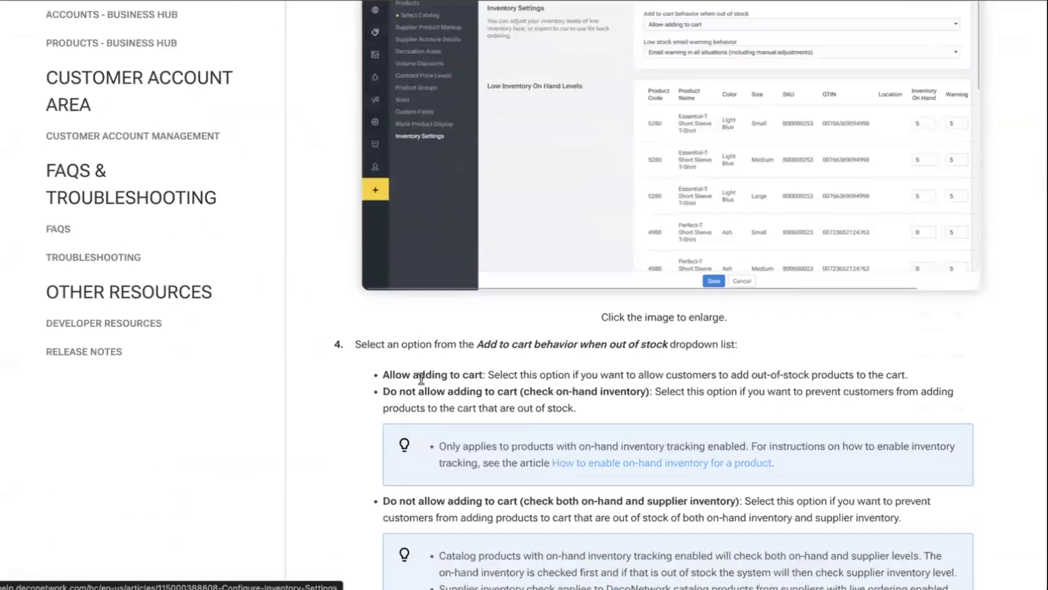
pyautogui.scroll(-13, 421, 380)
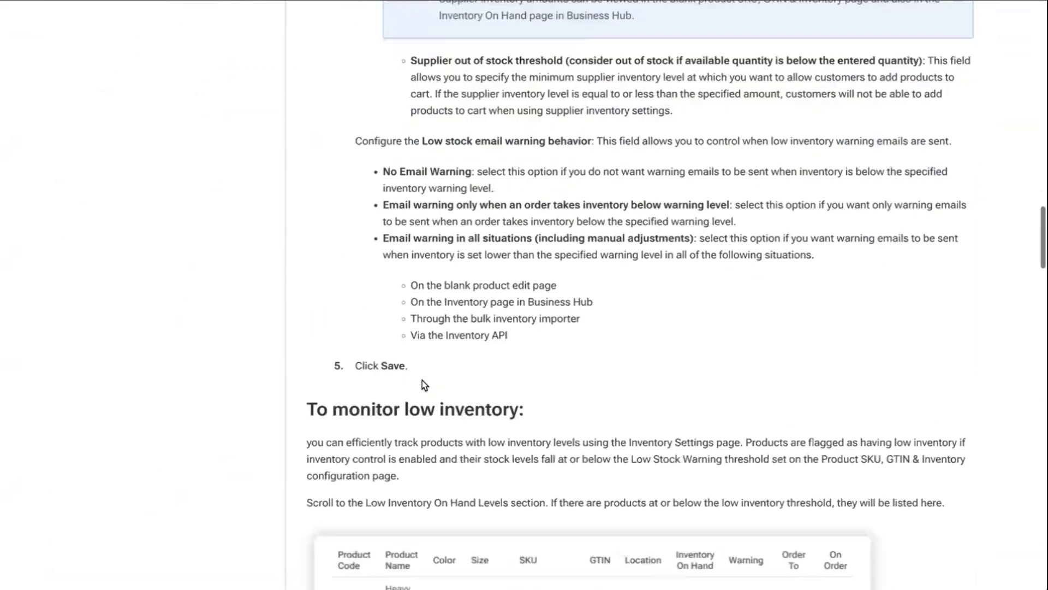
pyautogui.scroll(9, 422, 380)
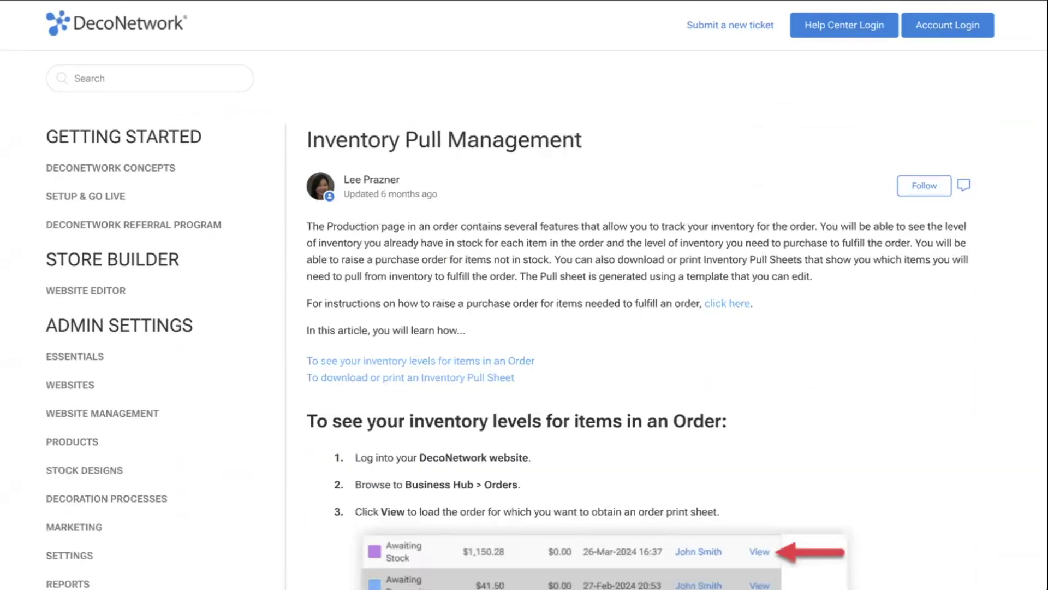
pyautogui.scroll(-20, 562, 205)
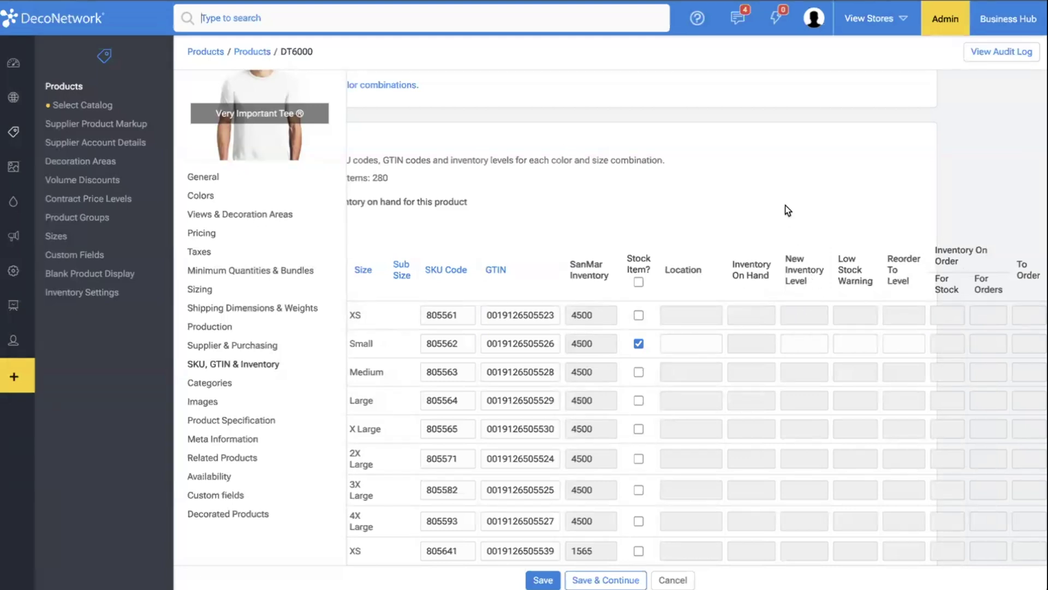
# - Search the admin for "inventory", review the related help topics and pages, and close the results
pyautogui.click(514, 28)
pyautogui.write('inventory')
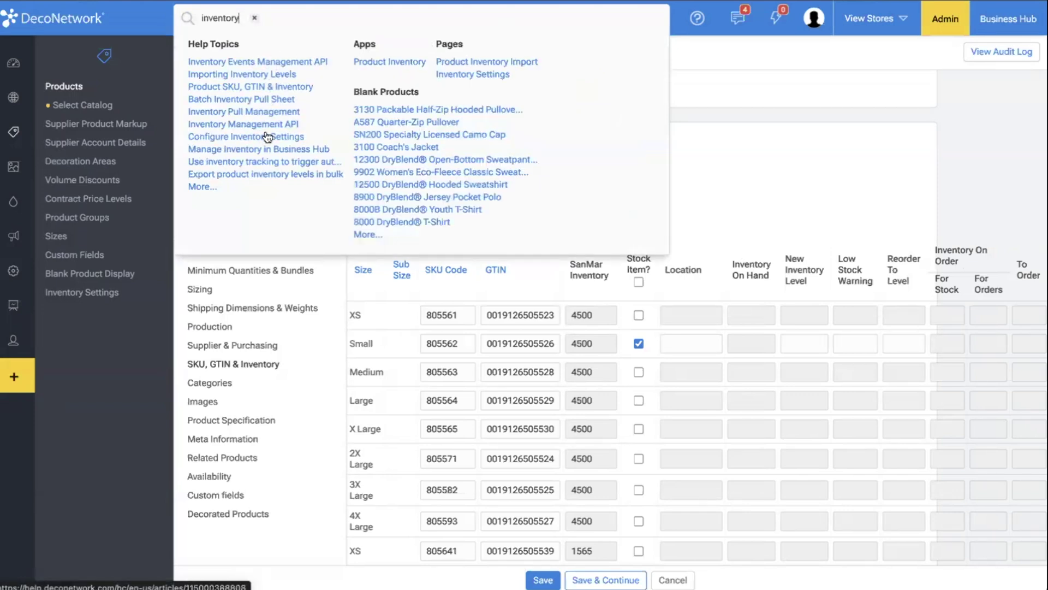
pyautogui.click(824, 120)
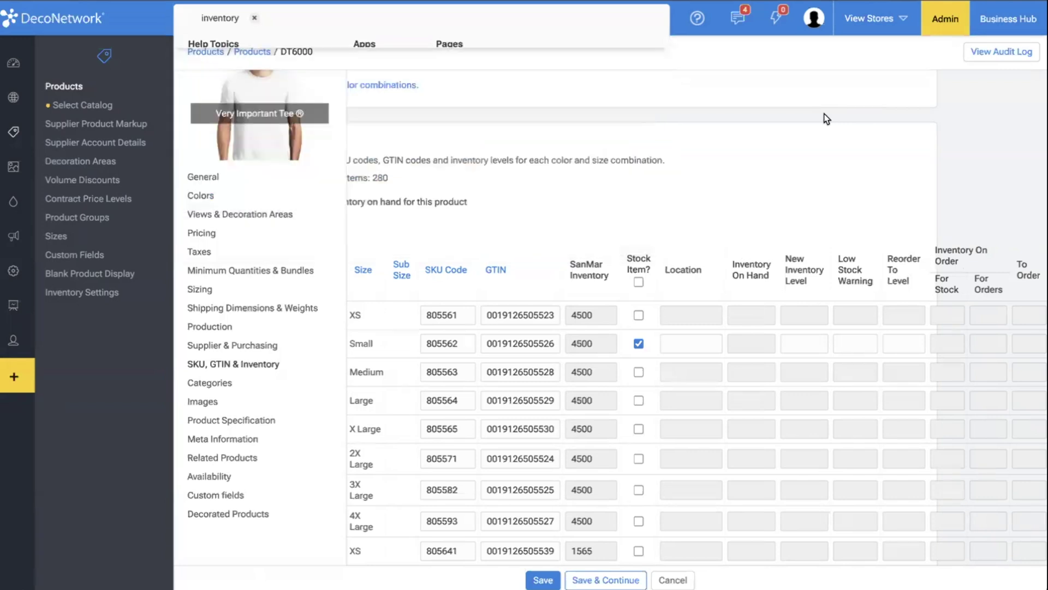
# - Review the Black Small SKU's Low Stock Warning and Reorder To Level fields, and return to the product list
pyautogui.hscroll(-3, 434, 286)
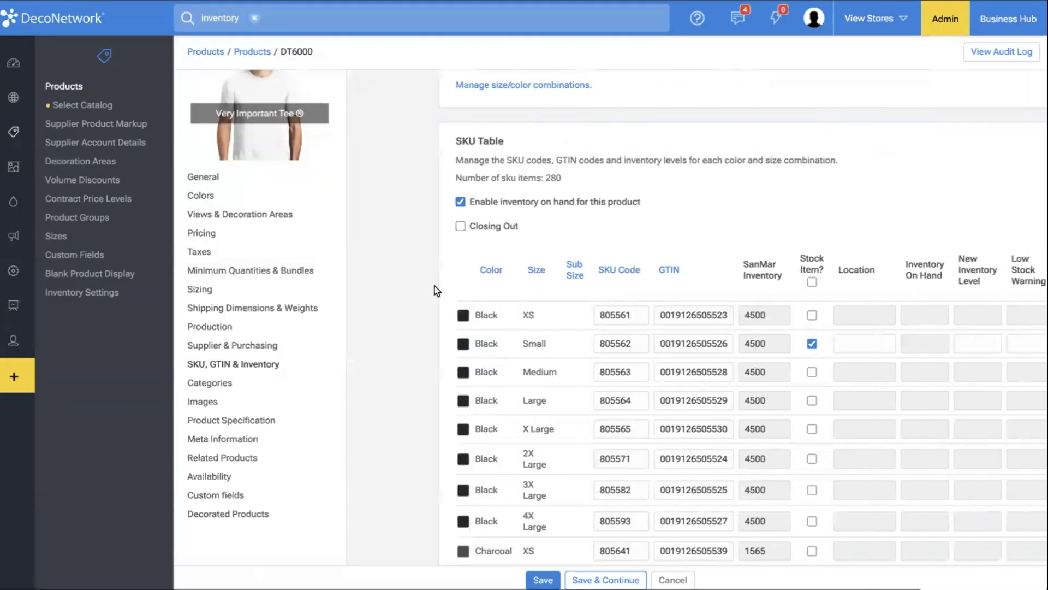
pyautogui.hscroll(4, 435, 287)
pyautogui.click(822, 344)
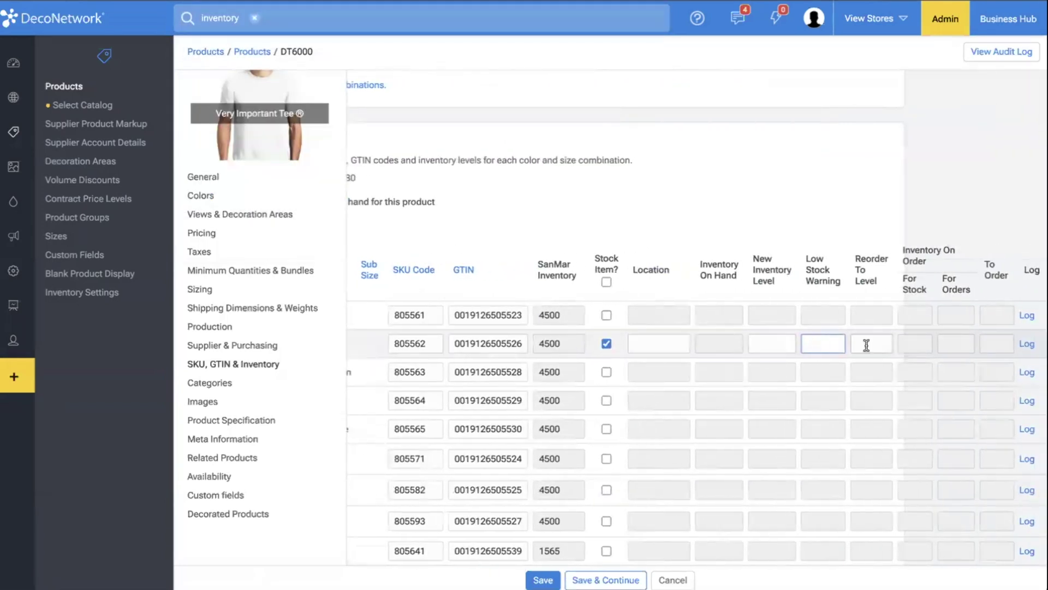
pyautogui.hscroll(-3, 866, 345)
pyautogui.hscroll(-5, 867, 346)
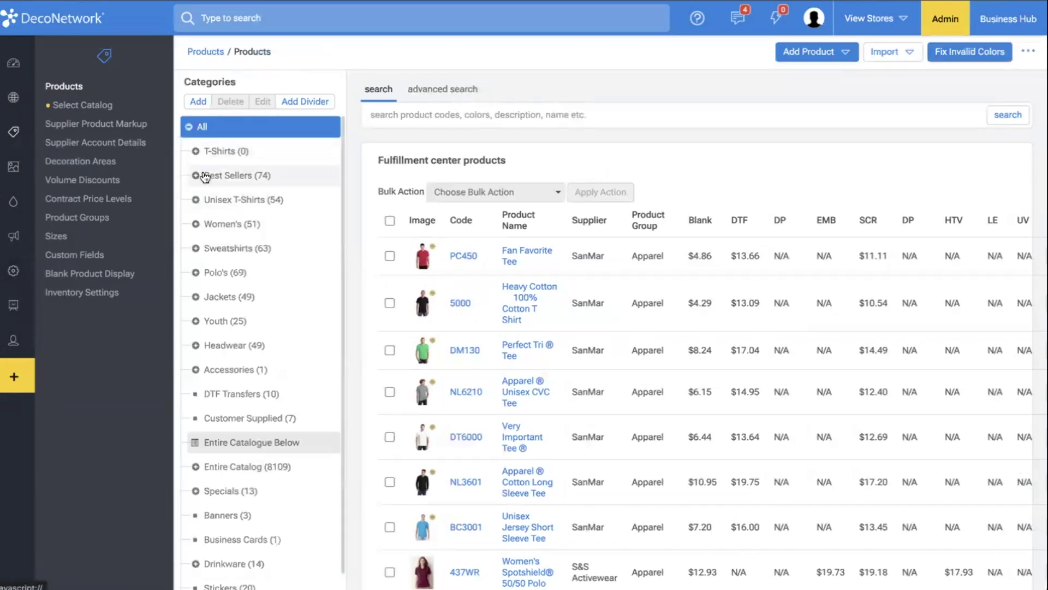
# - Filter the fulfillment center products to the Best Sellers category under Unisex T-Shirts
pyautogui.click(196, 152)
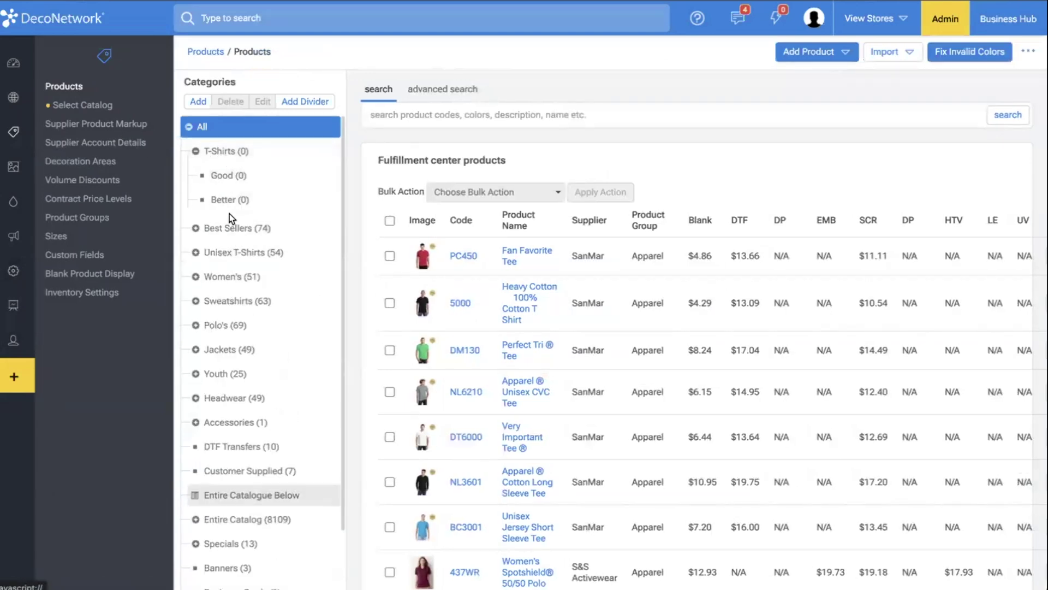
pyautogui.click(197, 151)
pyautogui.click(228, 202)
pyautogui.click(236, 225)
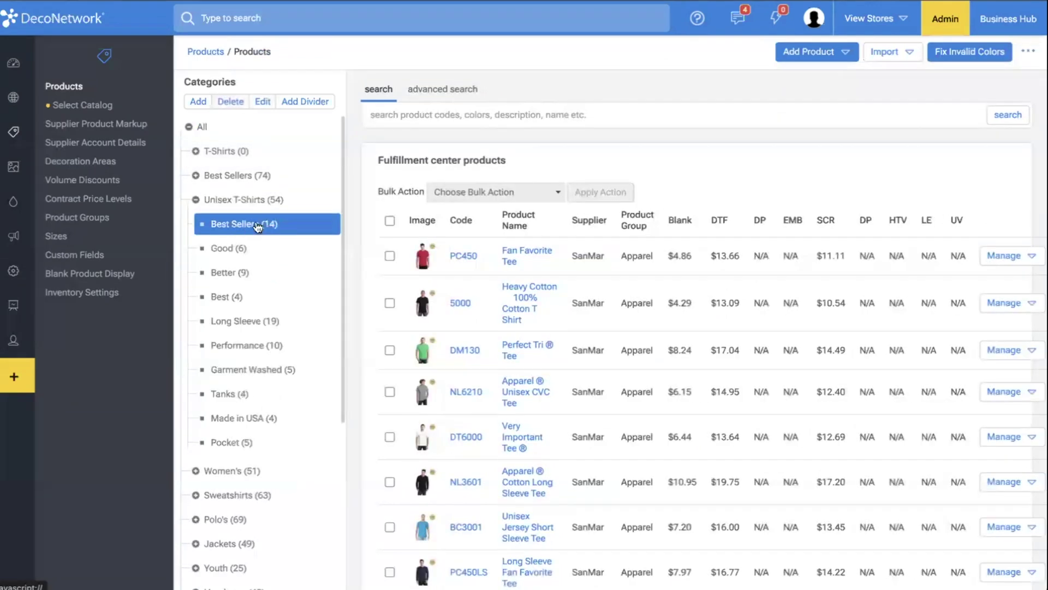
# - Export the inventory levels of all listed Best Sellers products and save supplier_product_inventory (1) to Downloads
pyautogui.click(390, 220)
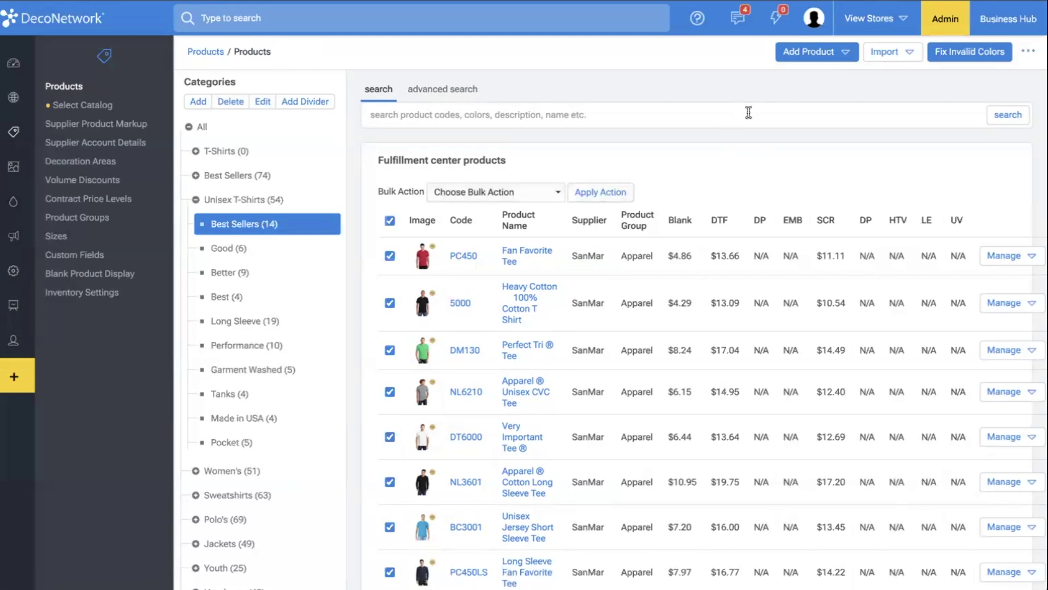
pyautogui.click(546, 194)
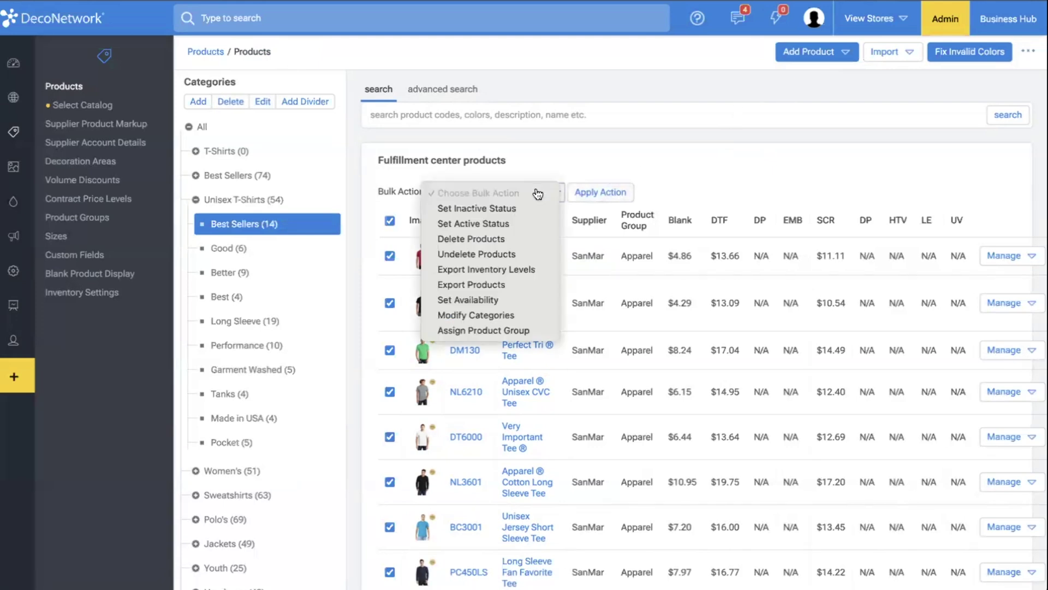
pyautogui.click(528, 273)
pyautogui.click(620, 189)
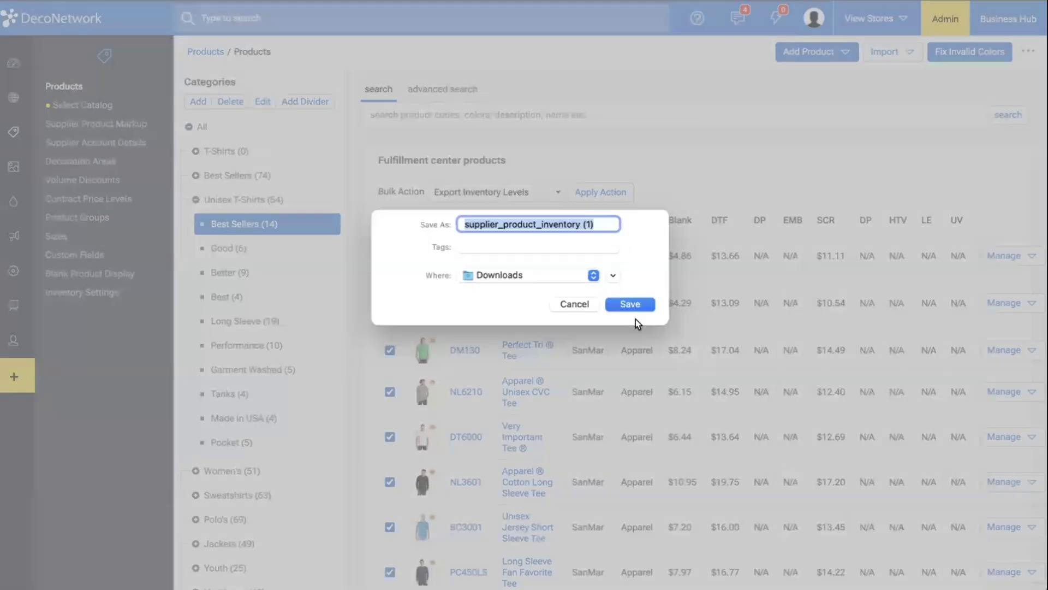
pyautogui.click(630, 304)
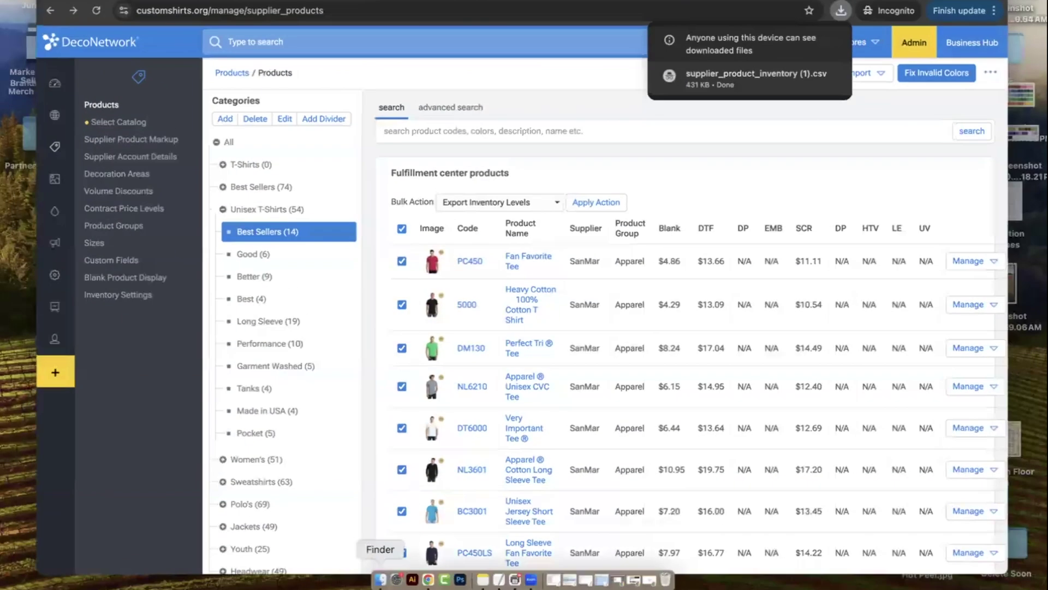
# - Switch to Finder and open supplier_product_inventory (1).csv from the Downloads folder
pyautogui.click(380, 579)
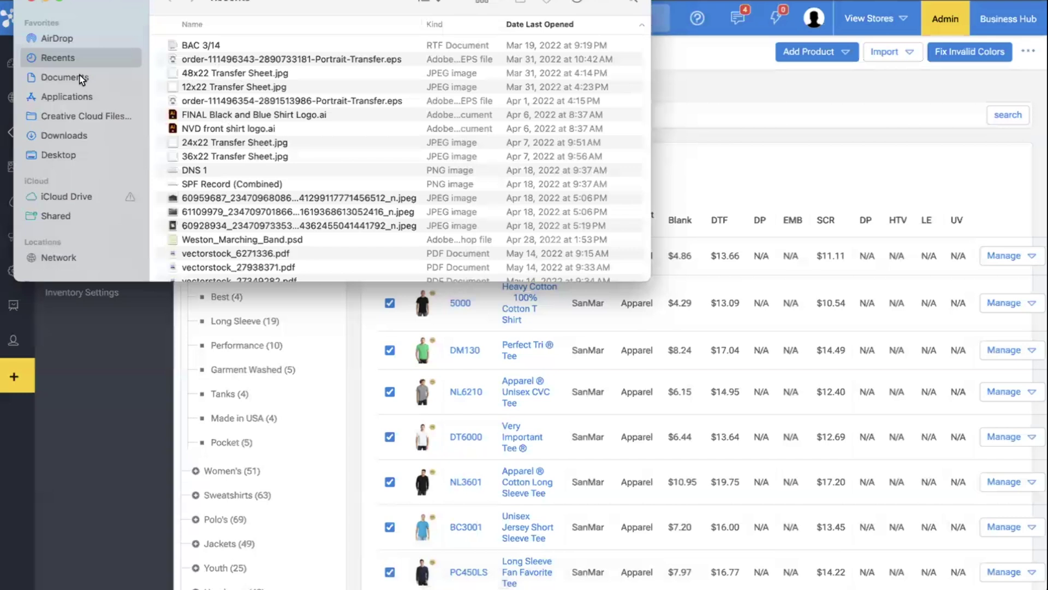
pyautogui.click(81, 78)
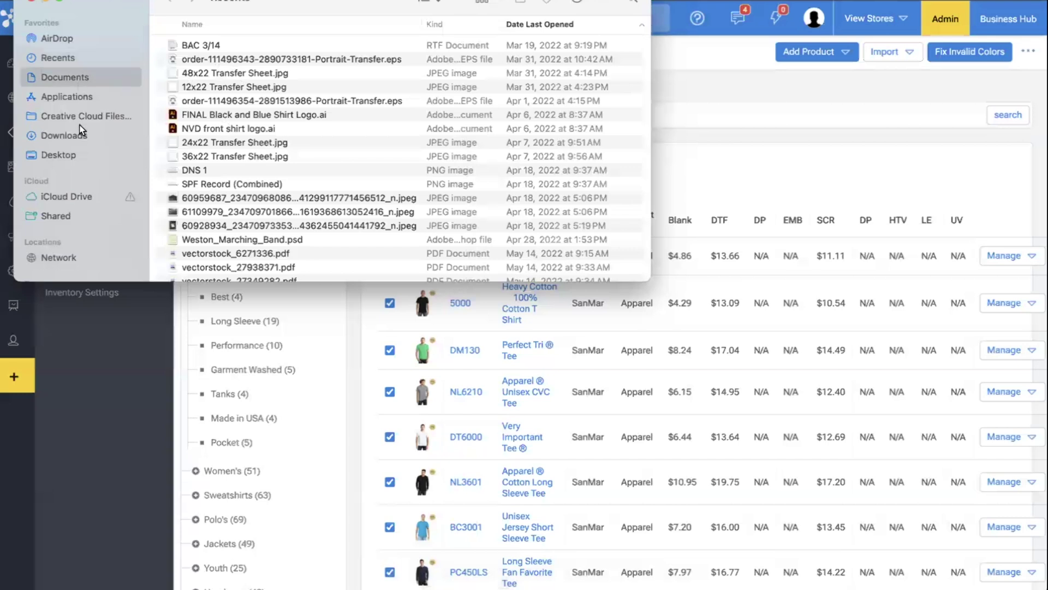
pyautogui.click(64, 136)
pyautogui.click(210, 44)
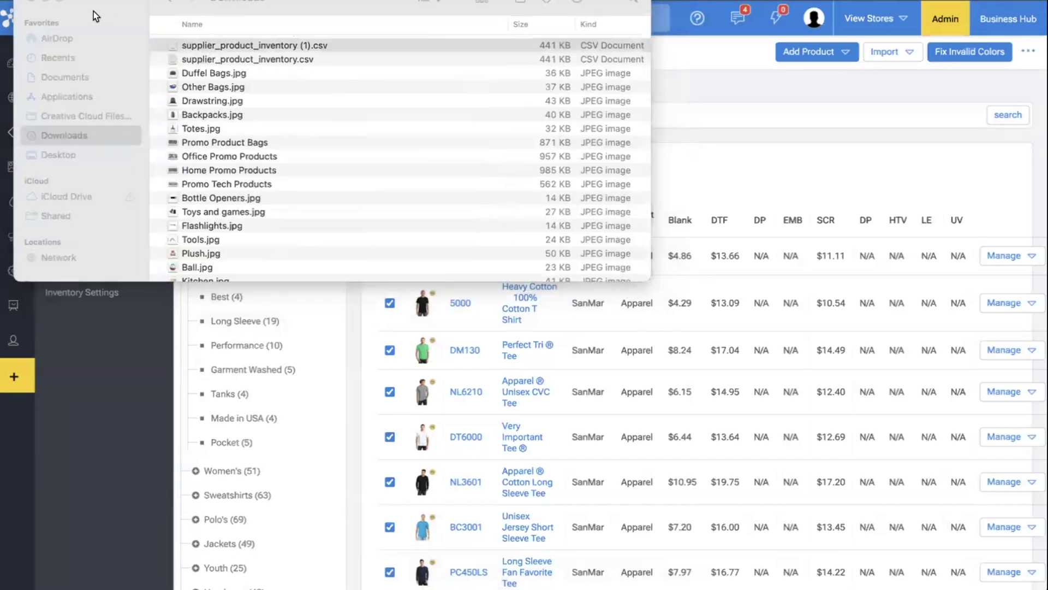
pyautogui.doubleClick(212, 46)
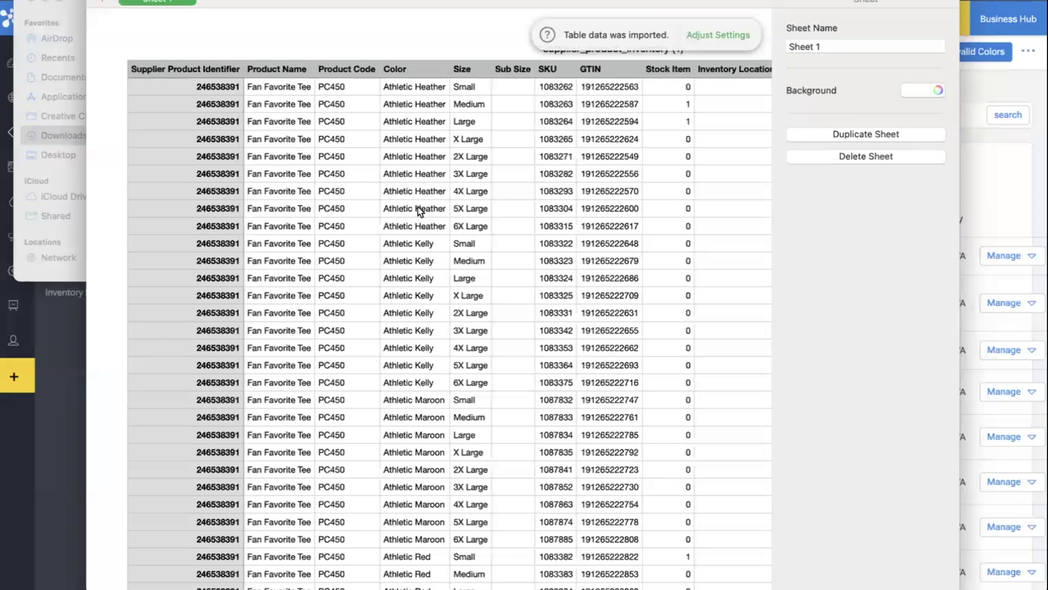
# - Examine the exported spreadsheet's product, color, size, SKU, GTIN, stock item and inventory columns across its product rows
pyautogui.hscroll(4, 539, 255)
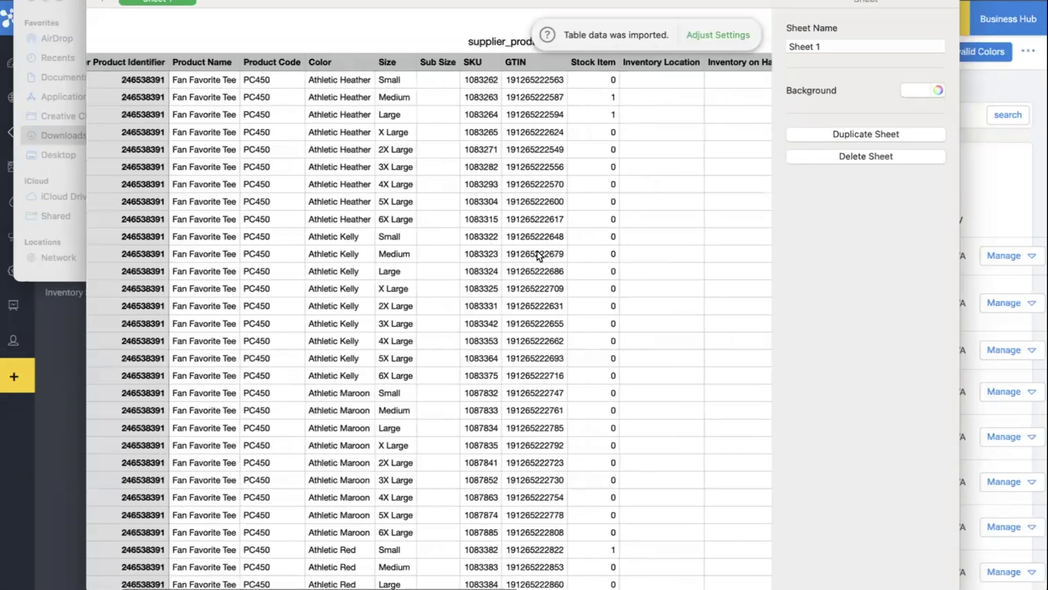
pyautogui.hscroll(-2, 537, 251)
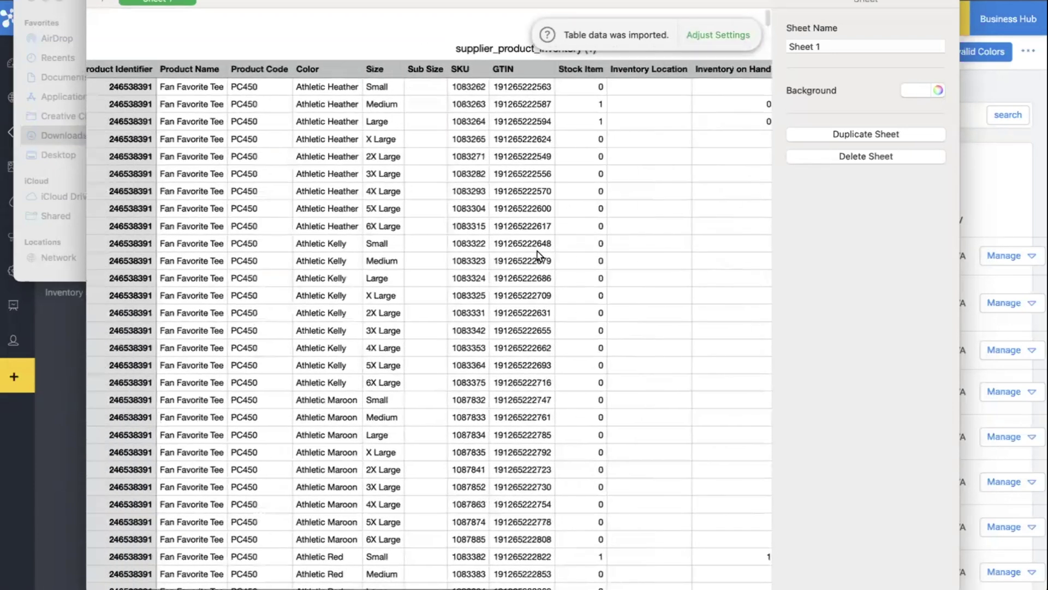
pyautogui.scroll(-5, 537, 251)
pyautogui.scroll(-20, 537, 251)
pyautogui.hscroll(-2, 537, 251)
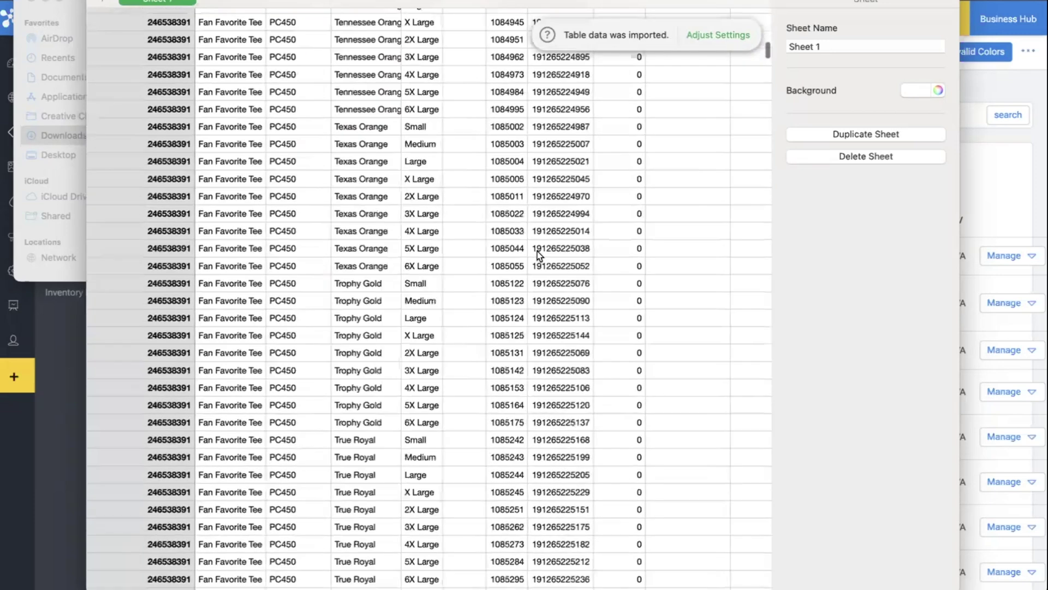
pyautogui.scroll(-20, 538, 251)
pyautogui.hscroll(-2, 537, 252)
pyautogui.scroll(-20, 537, 254)
pyautogui.hscroll(2, 538, 255)
pyautogui.scroll(20, 538, 254)
pyautogui.hscroll(-2, 538, 254)
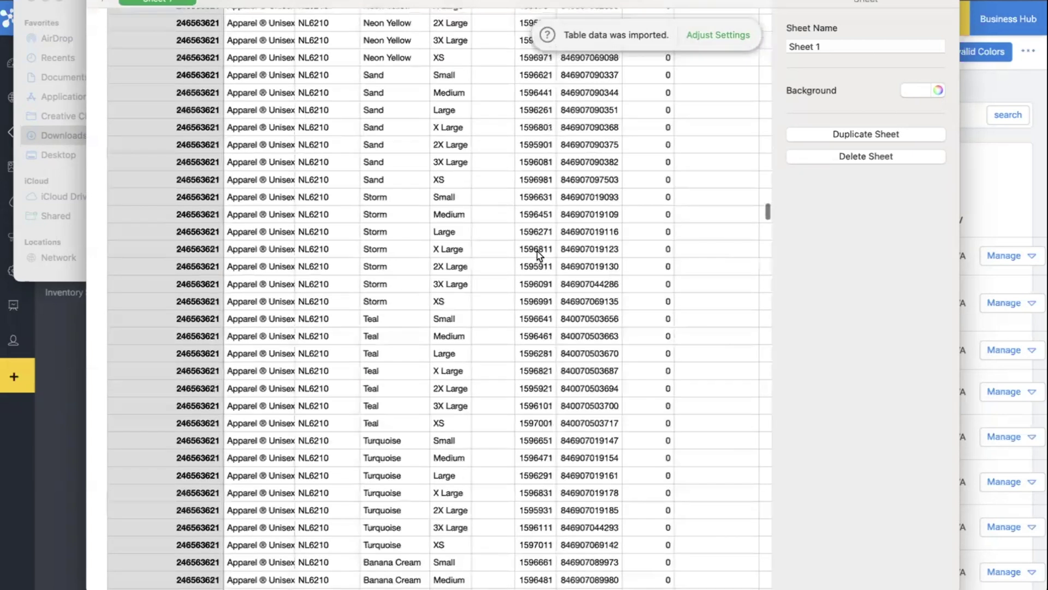
pyautogui.scroll(20, 539, 254)
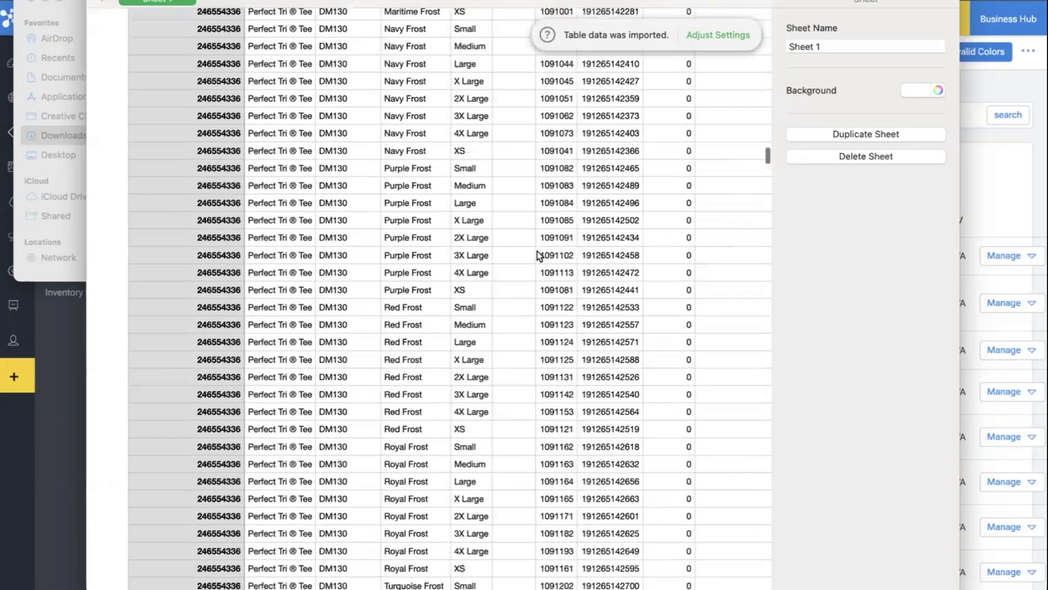
# - Search the spreadsheet for dt6000 and locate the product's Light Turquoise rows
pyautogui.press('super+f')
pyautogui.write('dt6000')
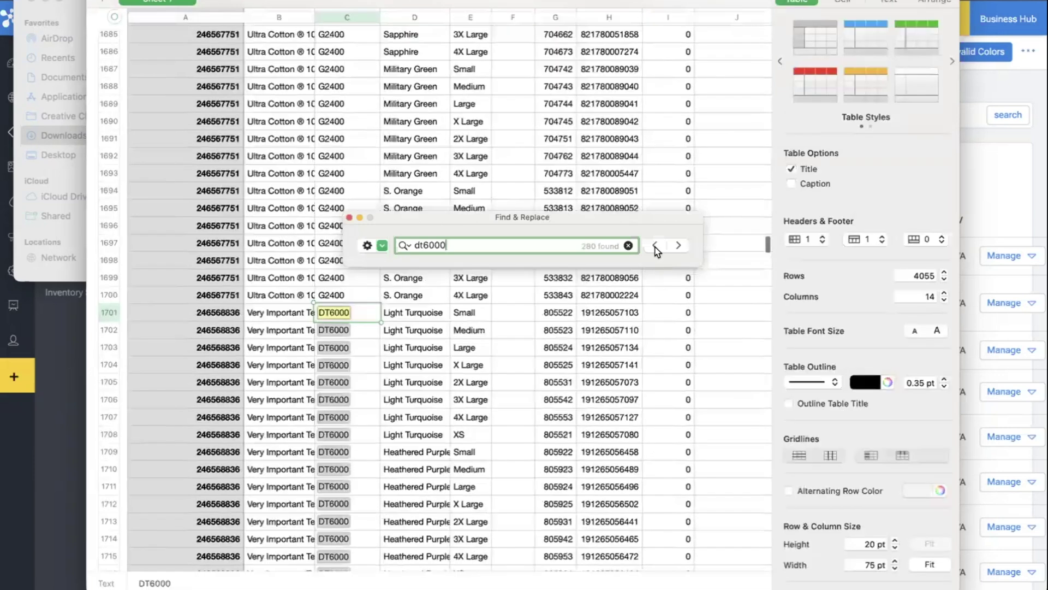
pyautogui.click(320, 318)
pyautogui.scroll(-3, 454, 371)
pyautogui.hscroll(2, 453, 370)
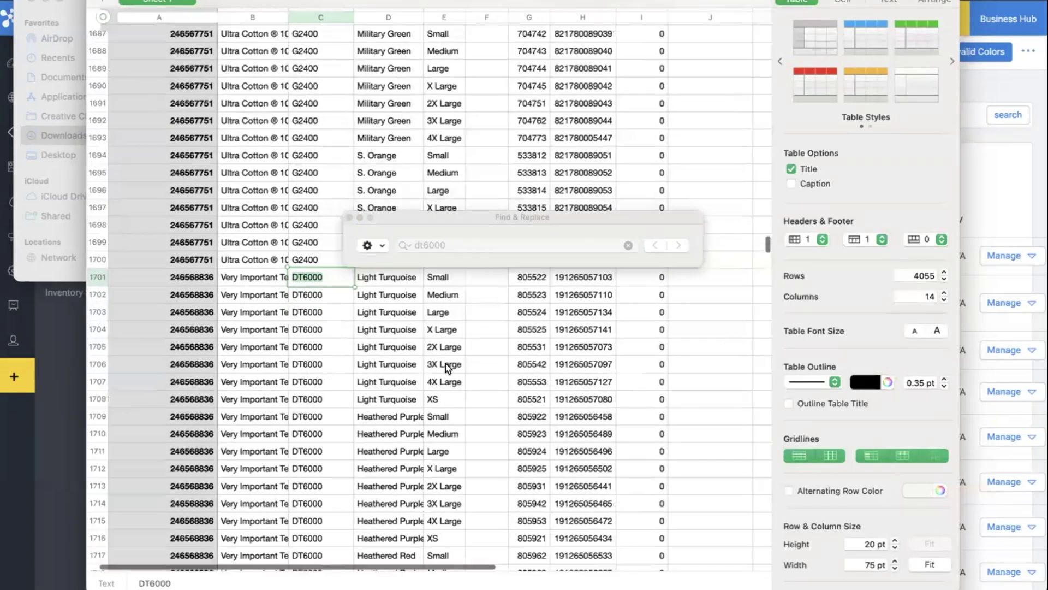
pyautogui.hscroll(1, 435, 383)
pyautogui.click(431, 387)
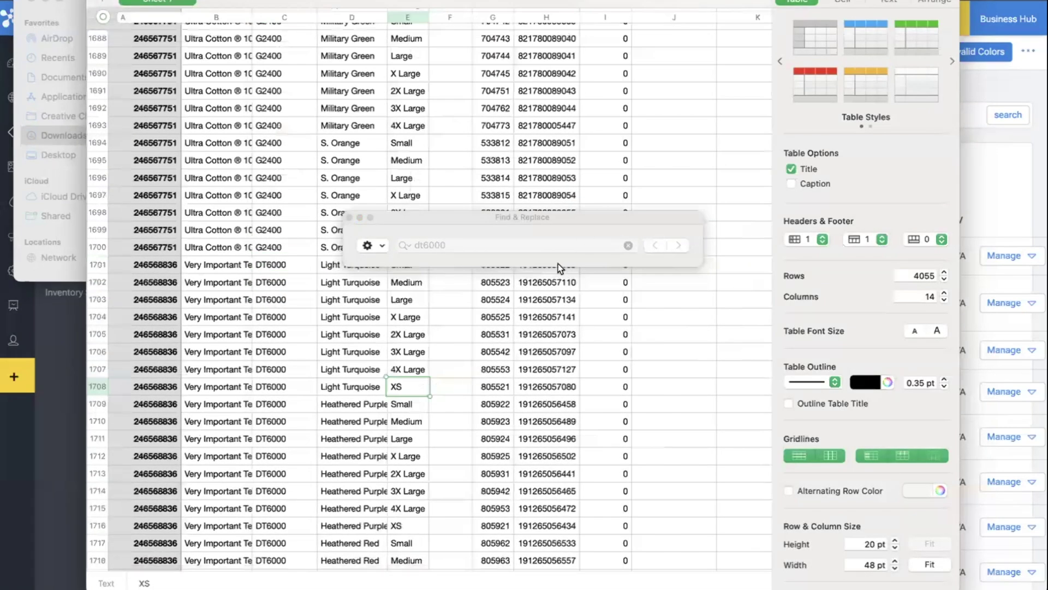
pyautogui.click(350, 217)
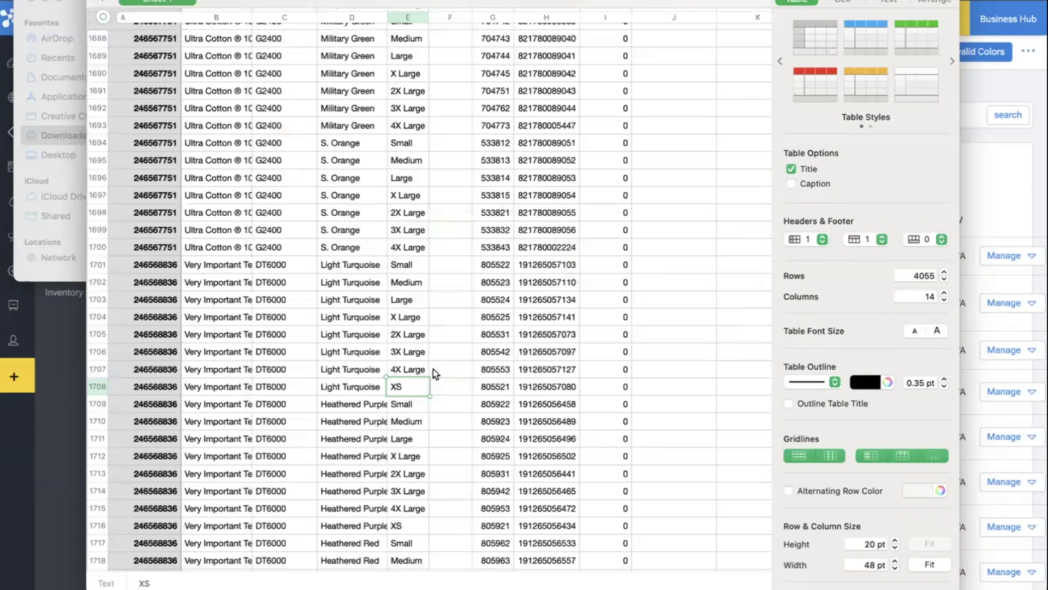
# - Set the Stock Item value to 1 for the DT6000 Light Turquoise Medium and Large rows
pyautogui.hscroll(3, 433, 368)
pyautogui.scroll(2, 433, 368)
pyautogui.click(553, 343)
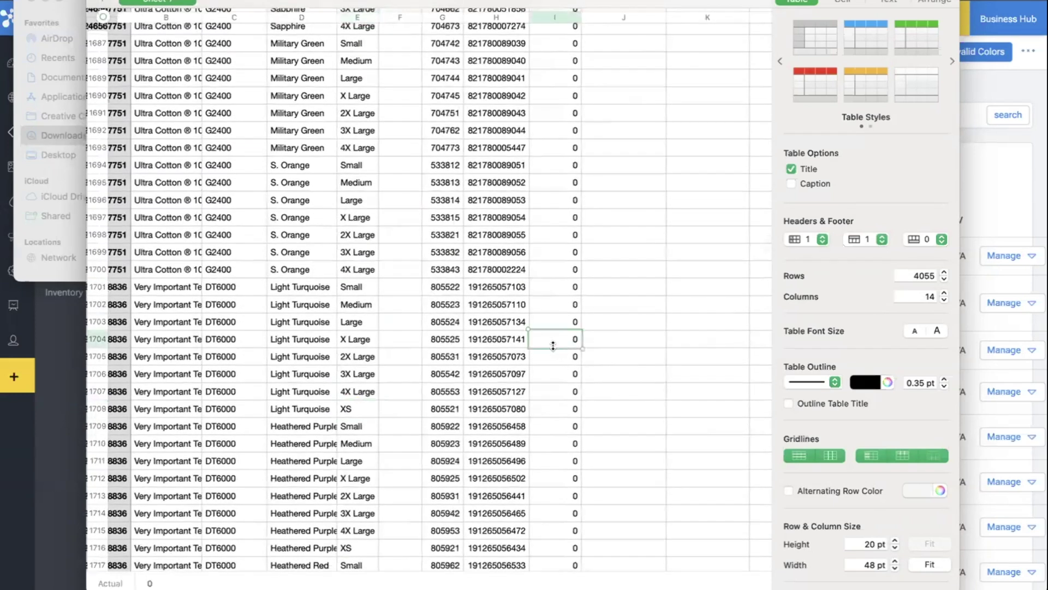
pyautogui.hscroll(5, 553, 345)
pyautogui.scroll(-1, 553, 345)
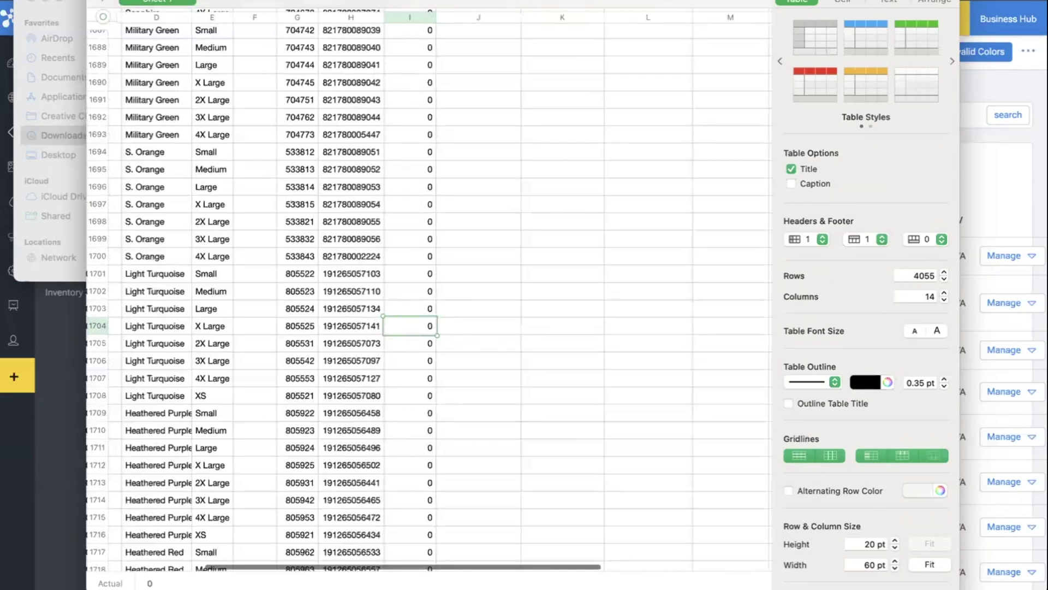
pyautogui.click(424, 309)
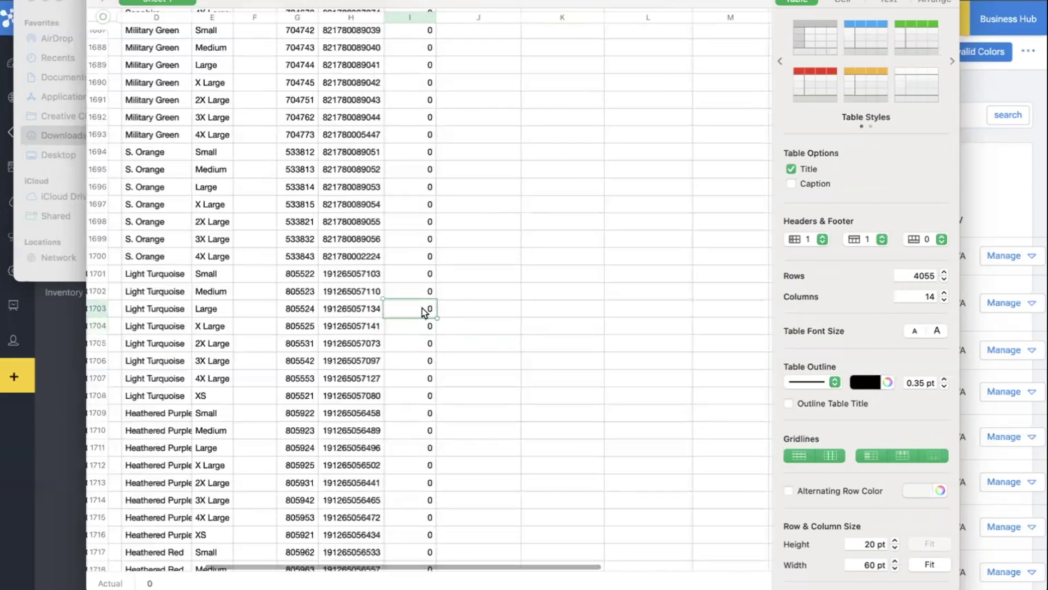
pyautogui.press('Up')
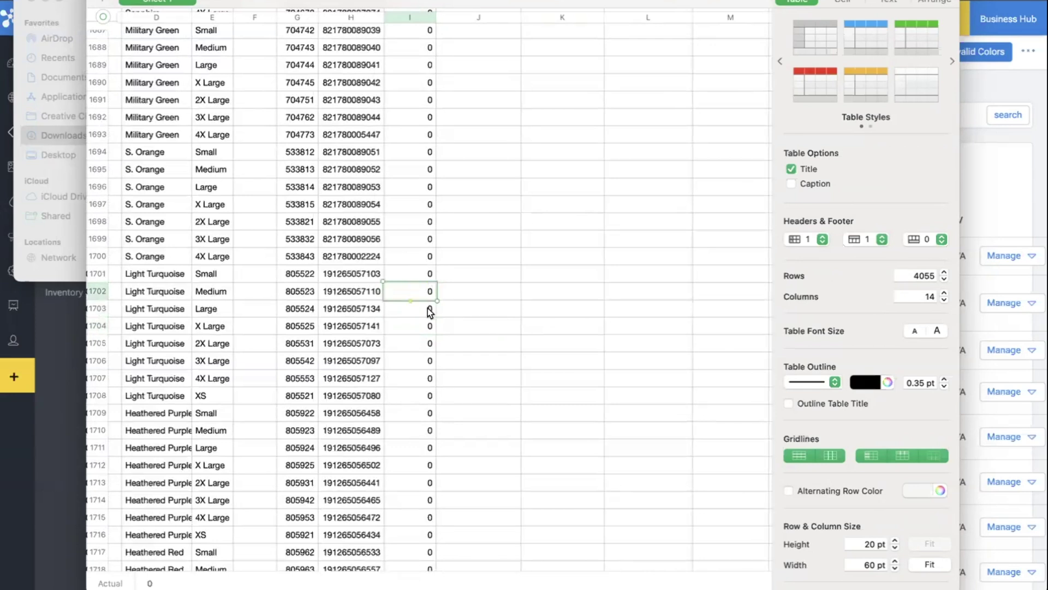
pyautogui.write('10')
pyautogui.doubleClick(425, 290)
pyautogui.write('1')
pyautogui.doubleClick(427, 313)
pyautogui.write('1')
pyautogui.press('Delete')
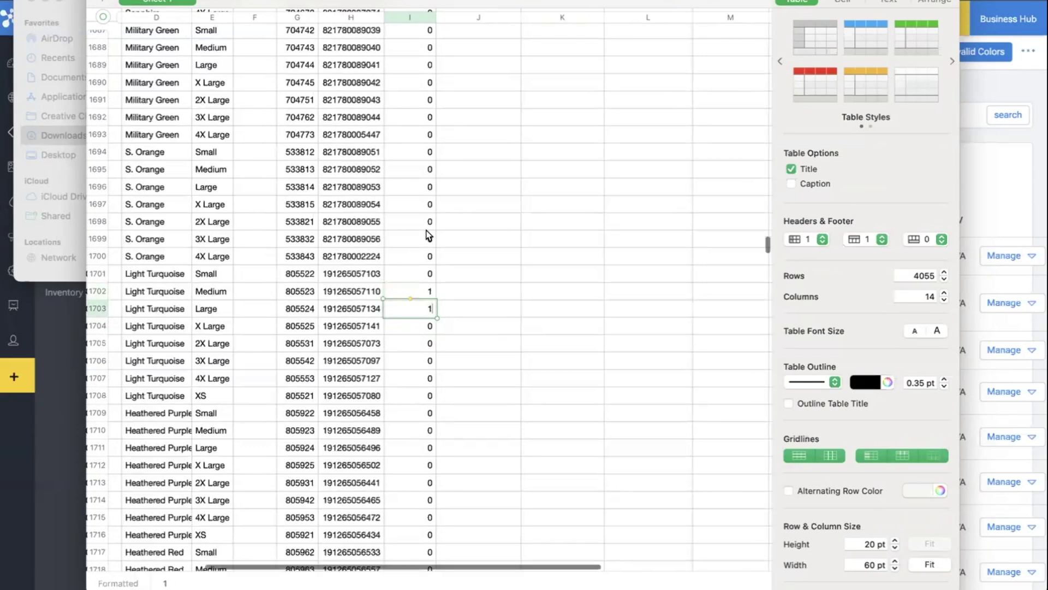
# - Review the inventory column headings and first stocked rows of the sheet, and return to the DT6000 Light Turquoise rows
pyautogui.scroll(20, 429, 235)
pyautogui.scroll(20, 428, 234)
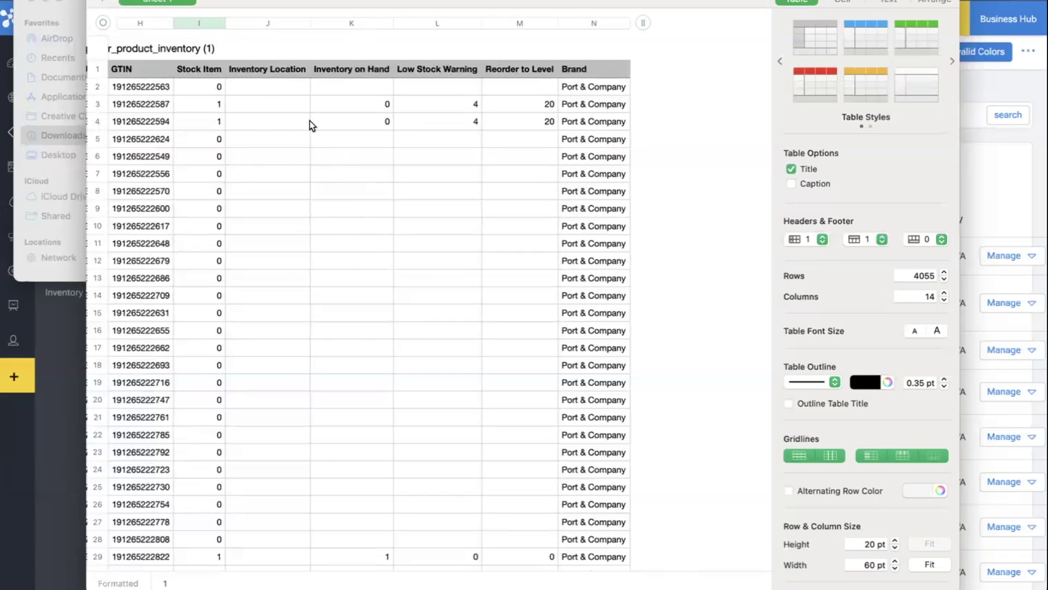
pyautogui.scroll(-20, 310, 120)
pyautogui.hscroll(-3, 310, 120)
pyautogui.scroll(-20, 310, 116)
pyautogui.hscroll(-3, 309, 117)
pyautogui.scroll(-20, 310, 116)
pyautogui.hscroll(-1, 309, 117)
pyautogui.scroll(15, 309, 116)
pyautogui.hscroll(1, 310, 116)
pyautogui.scroll(5, 310, 116)
pyautogui.hscroll(1, 309, 117)
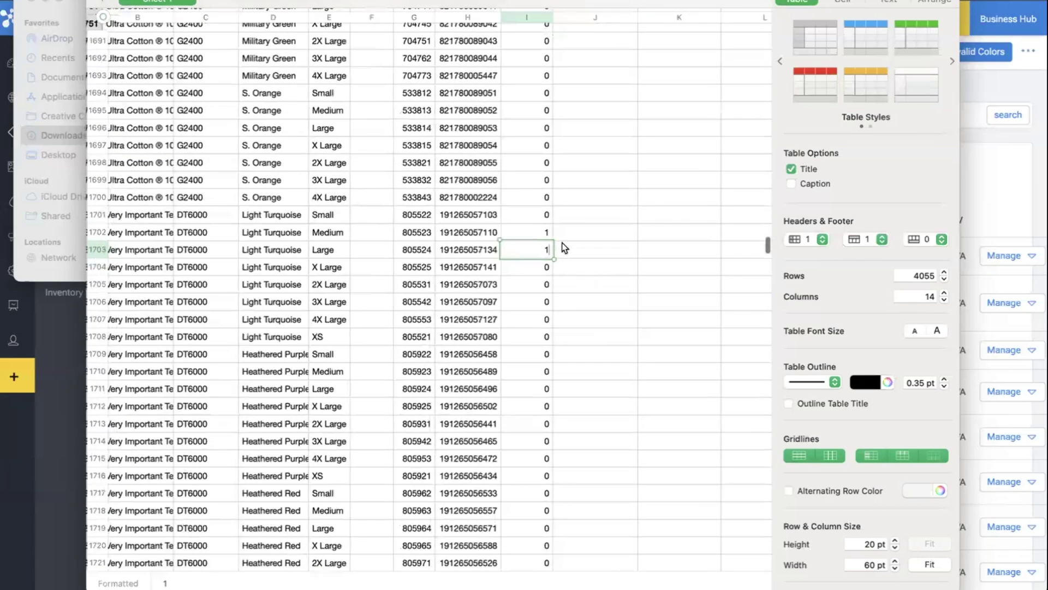
# - Set Inventory on Hand to 20 for the DT6000 Light Turquoise Medium and Large rows
pyautogui.click(568, 236)
pyautogui.press('Right')
pyautogui.press('Right')
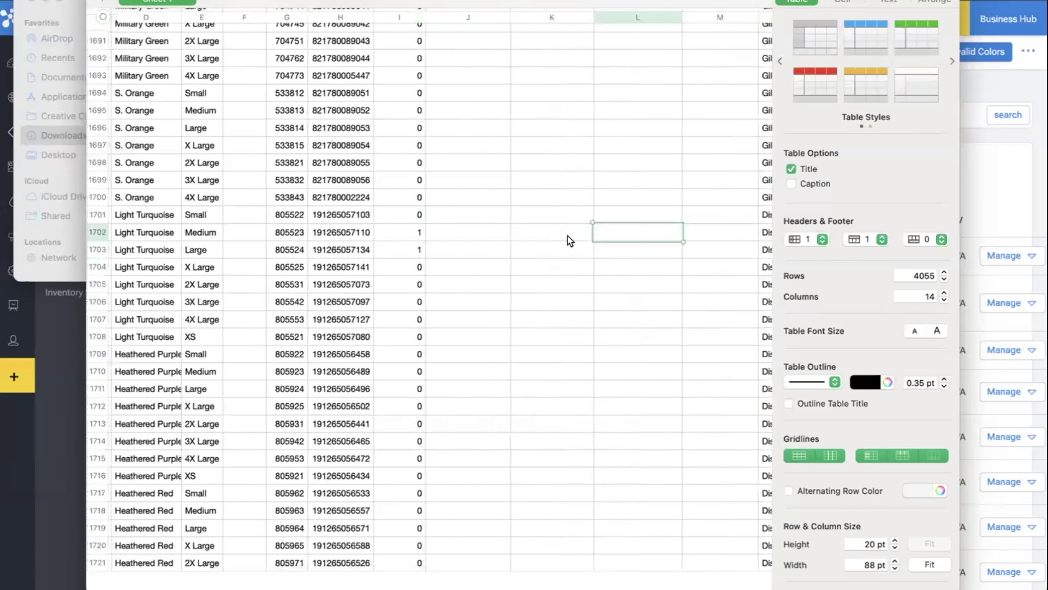
pyautogui.press('Left')
pyautogui.write('20')
pyautogui.click(568, 251)
pyautogui.write('20')
pyautogui.click(540, 289)
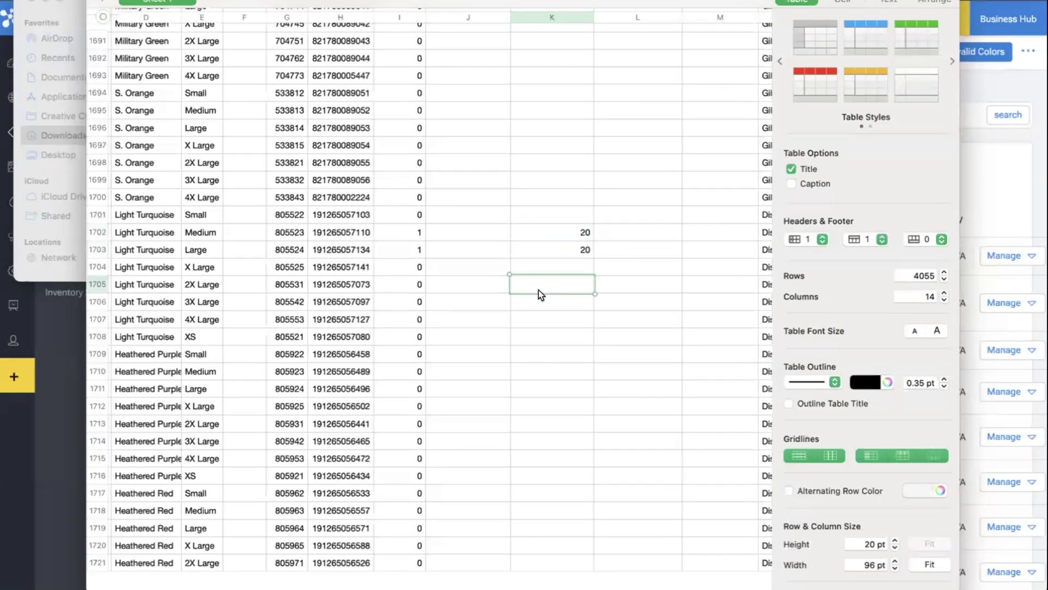
# - Export the edited spreadsheet as a CSV file named Inventory Import 1 to the Documents folder
pyautogui.click(116, 1)
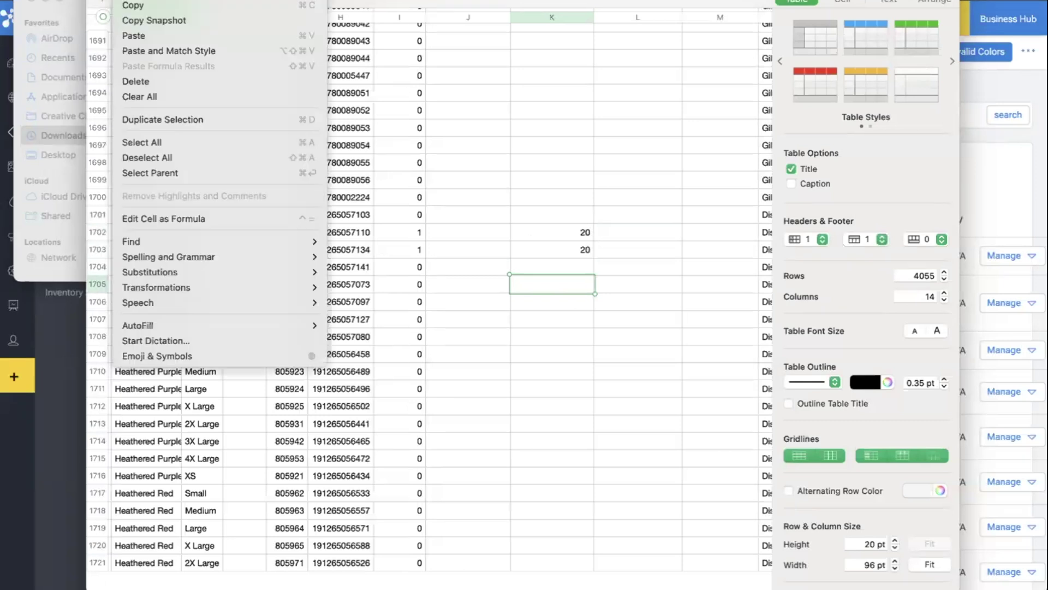
pyautogui.moveTo(93, 1)
pyautogui.moveTo(132, 97)
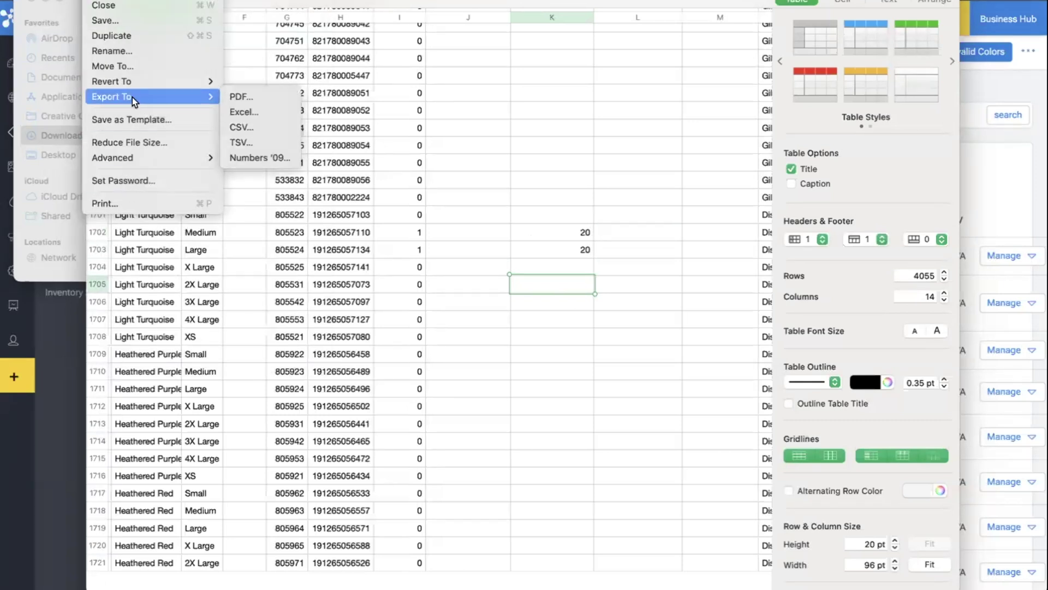
pyautogui.click(254, 129)
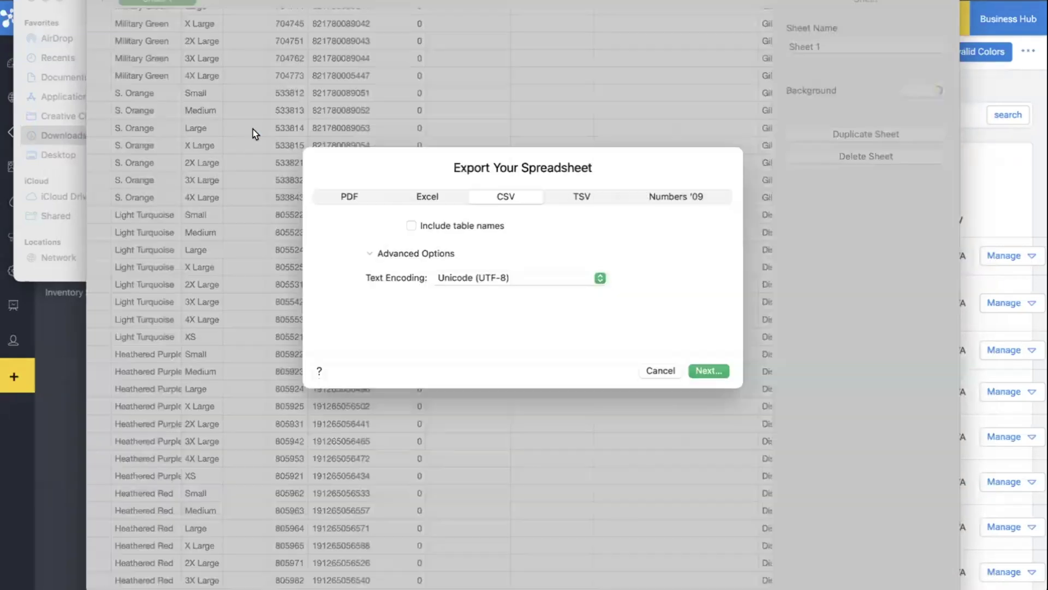
pyautogui.click(708, 369)
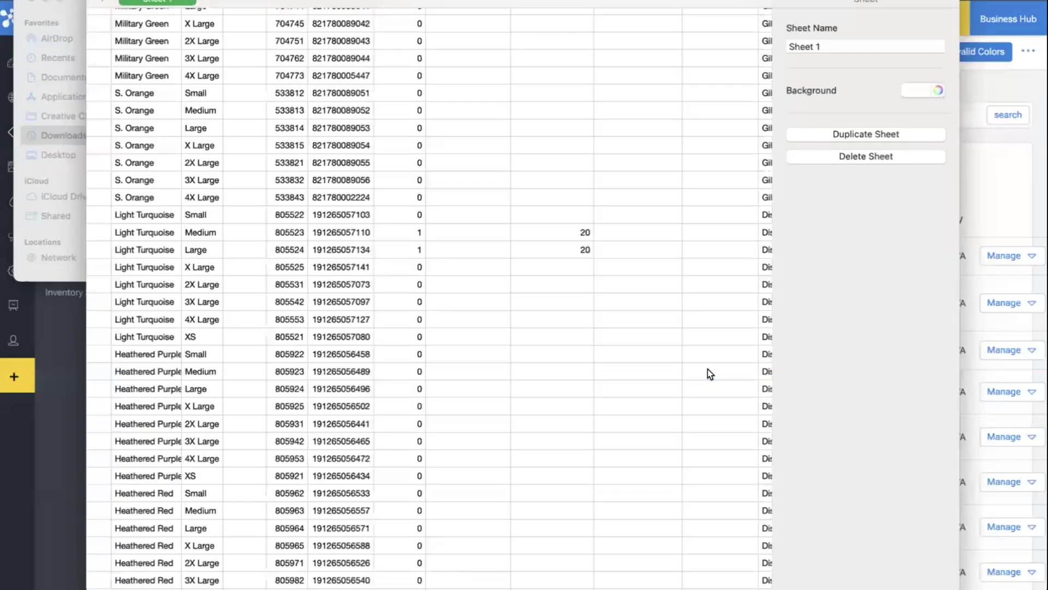
pyautogui.write('Inv')
pyautogui.press('BackSpace')
pyautogui.press('BackSpace')
pyautogui.press('BackSpace')
pyautogui.write('Inventory I')
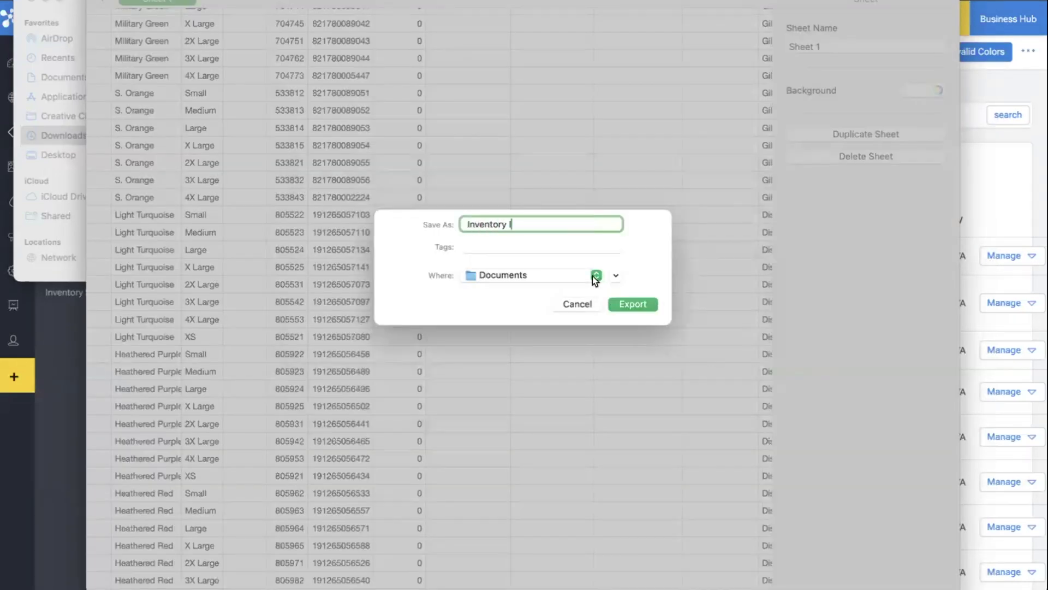
pyautogui.write('mport 1')
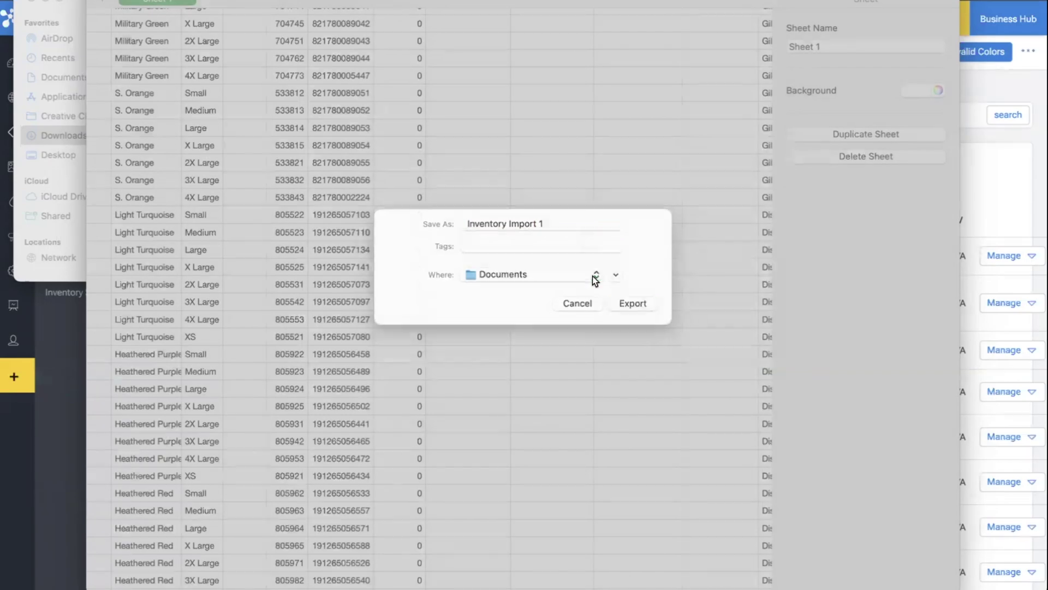
pyautogui.press('Return')
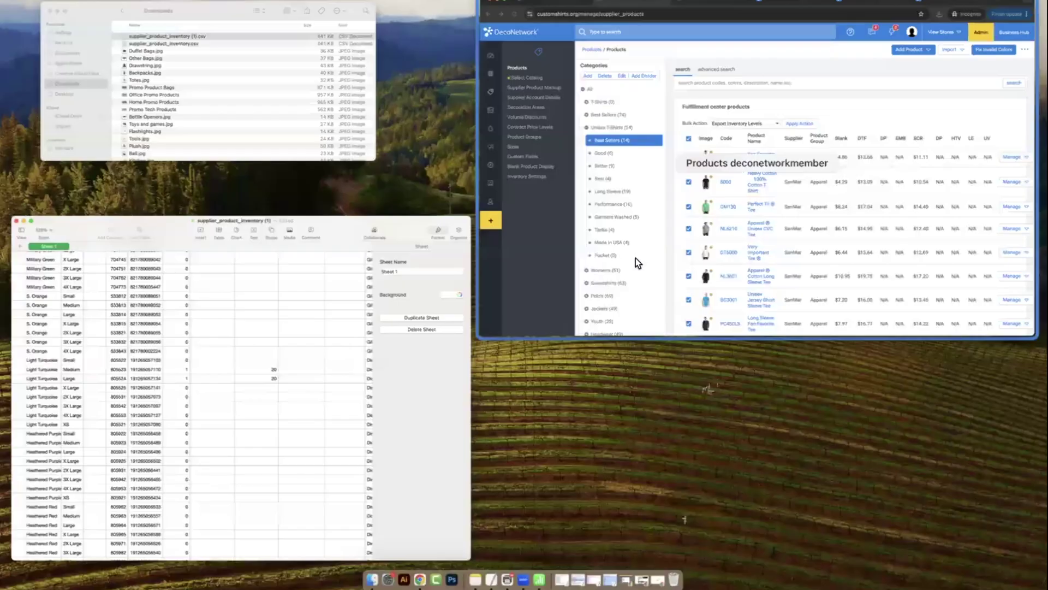
# - Switch to DecoNetwork and start a new inventory levels import, keeping the default import name
pyautogui.click(636, 258)
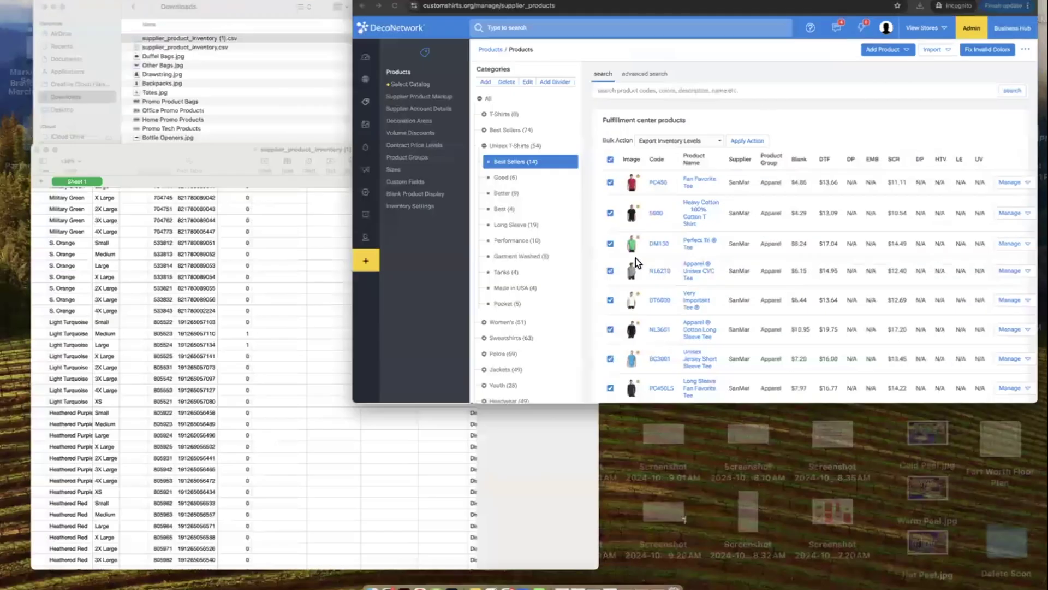
pyautogui.moveTo(885, 50)
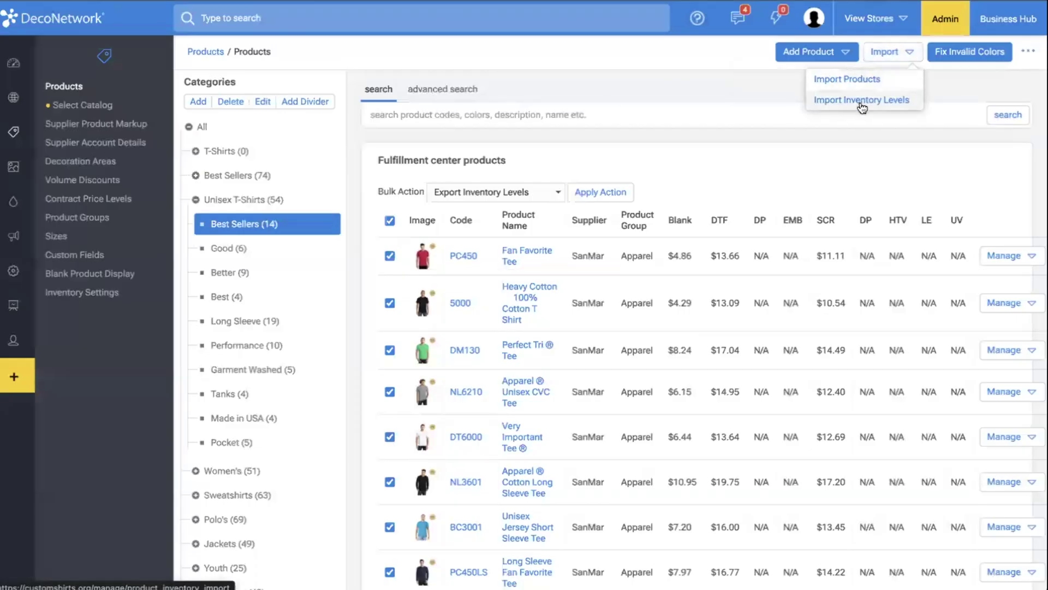
pyautogui.click(861, 103)
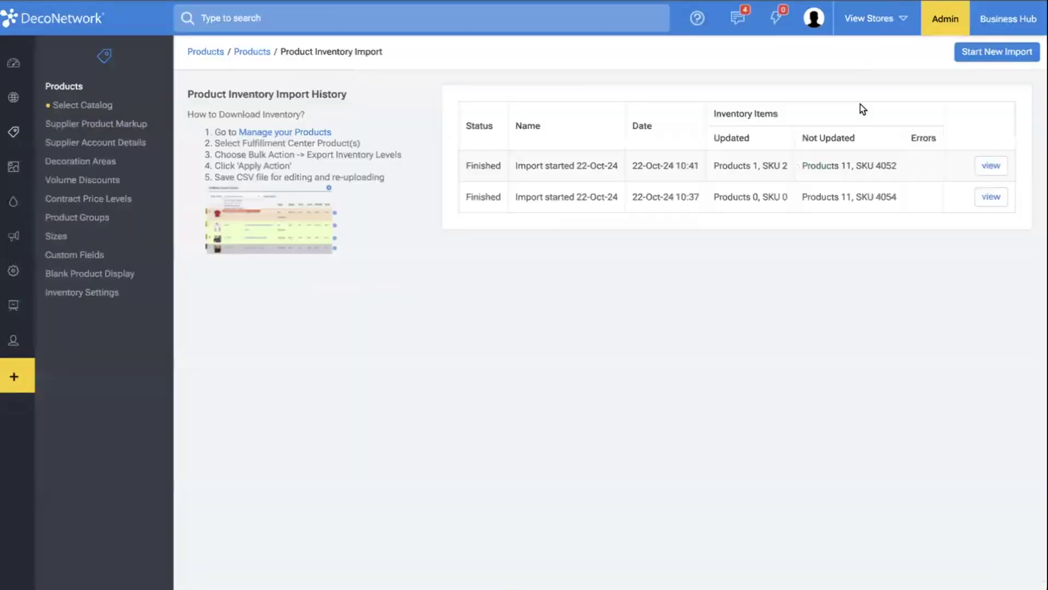
pyautogui.click(972, 61)
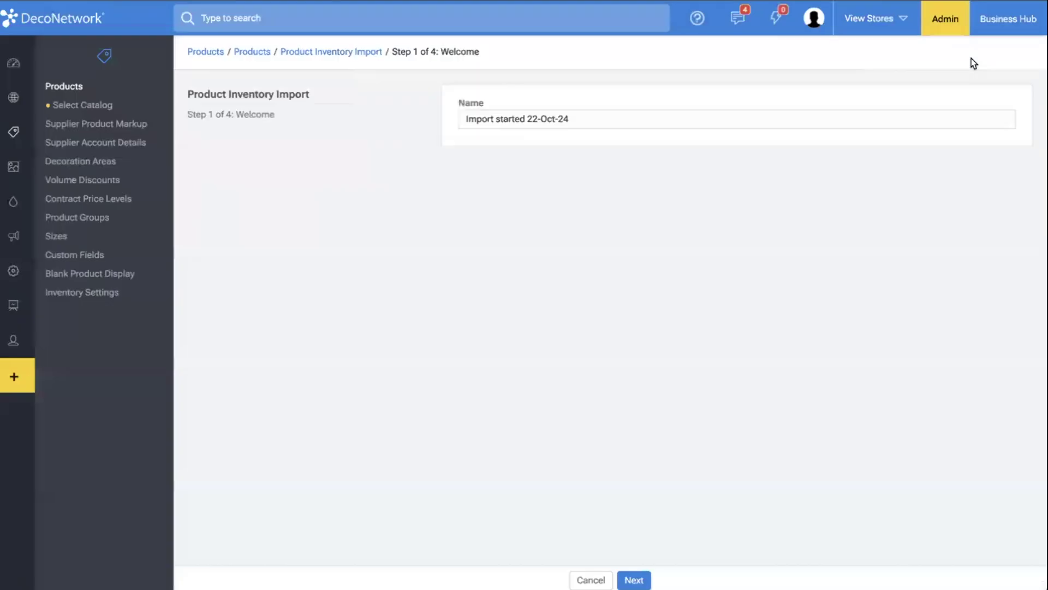
pyautogui.click(634, 580)
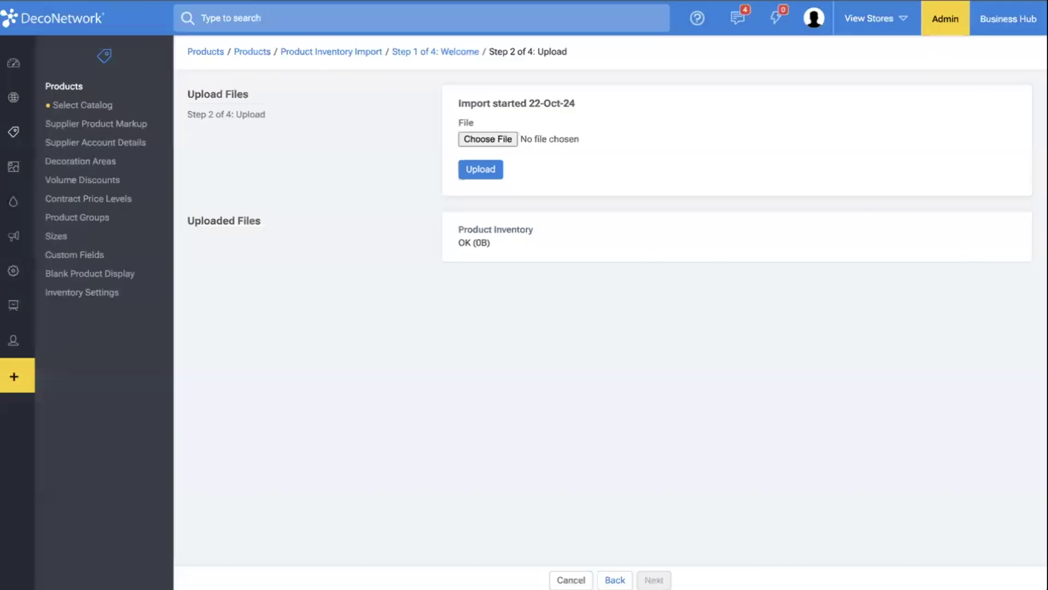
# - Upload the exported inventory CSV from the Documents folder to the product inventory import
pyautogui.click(487, 140)
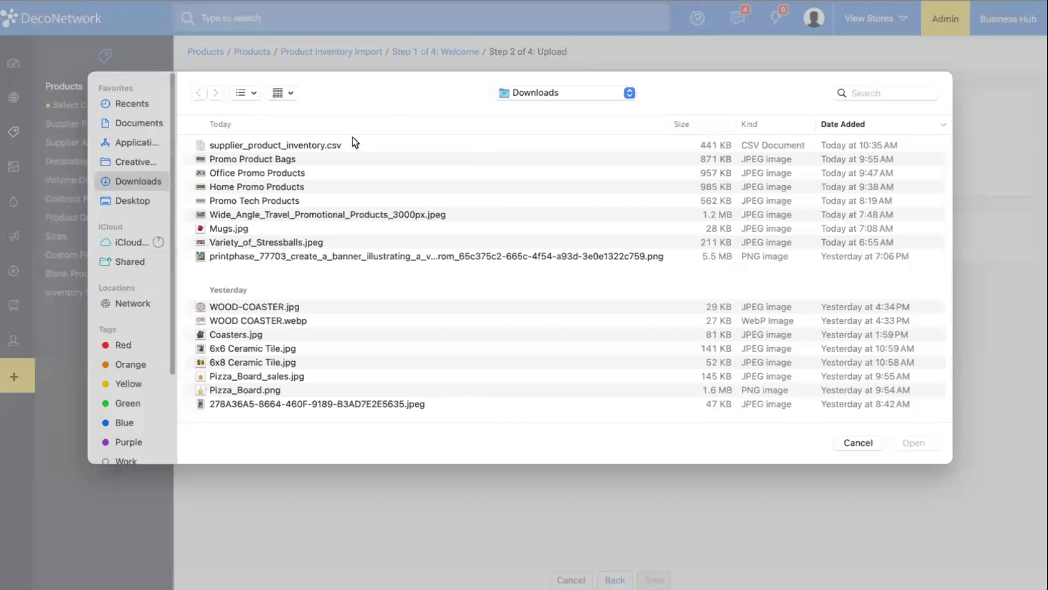
pyautogui.click(145, 123)
pyautogui.doubleClick(298, 144)
pyautogui.click(473, 172)
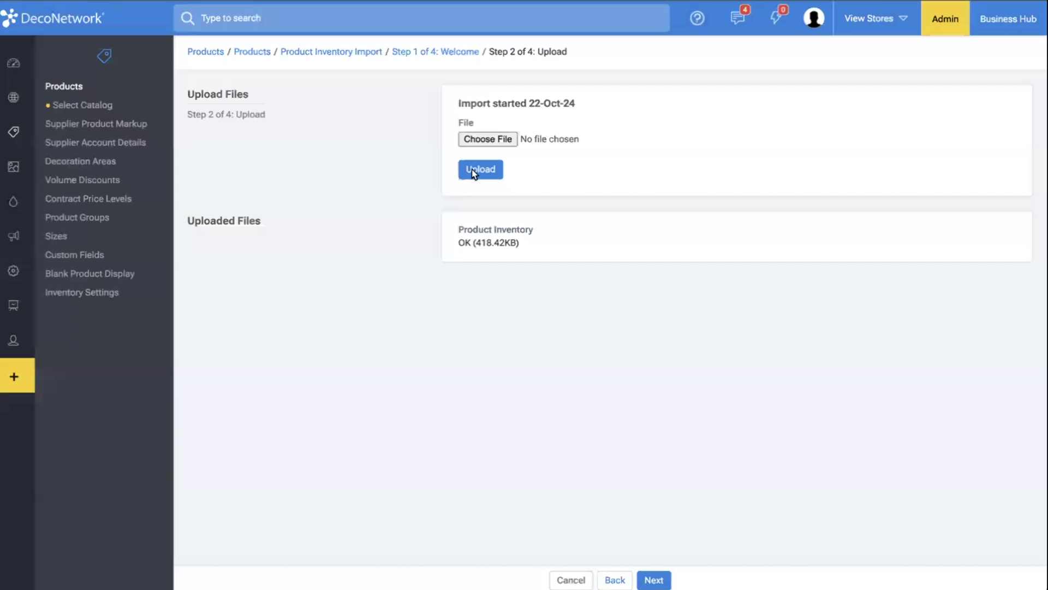
# - Run the check of the uploaded inventory file and proceed from the summary to complete the import
pyautogui.click(662, 576)
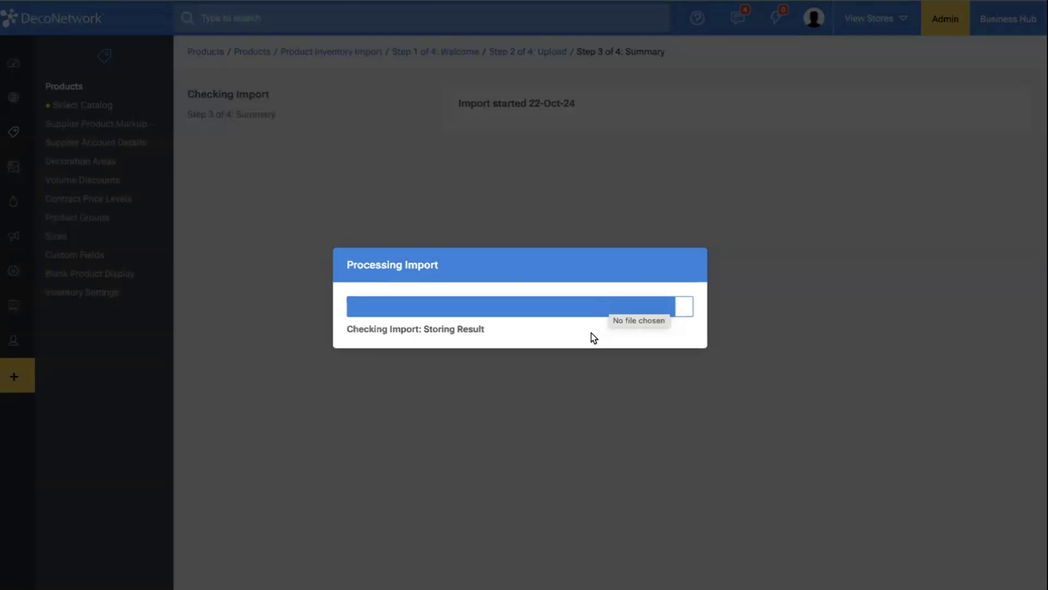
pyautogui.click(677, 355)
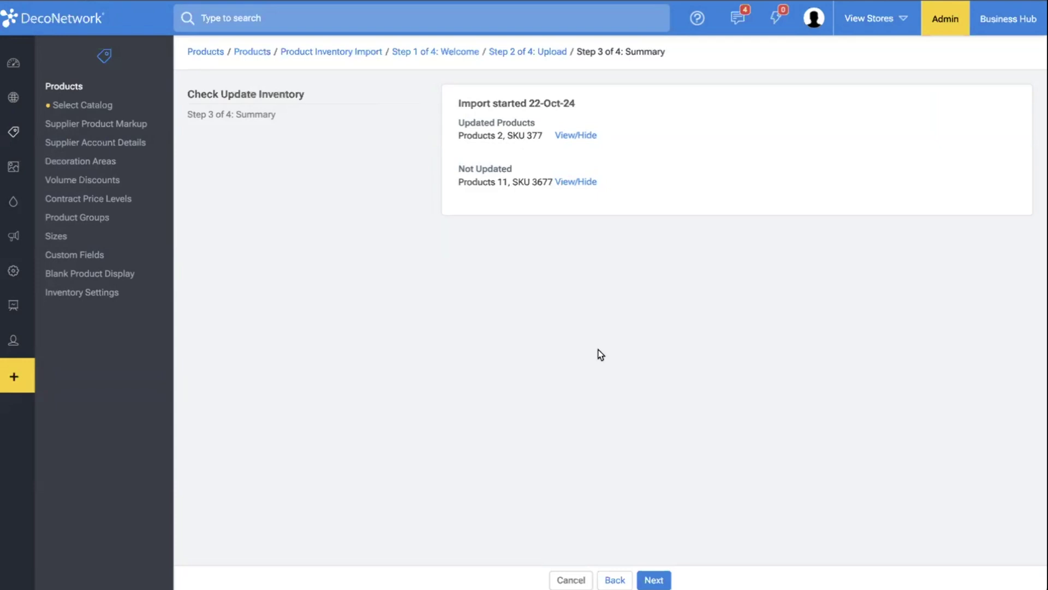
pyautogui.click(653, 580)
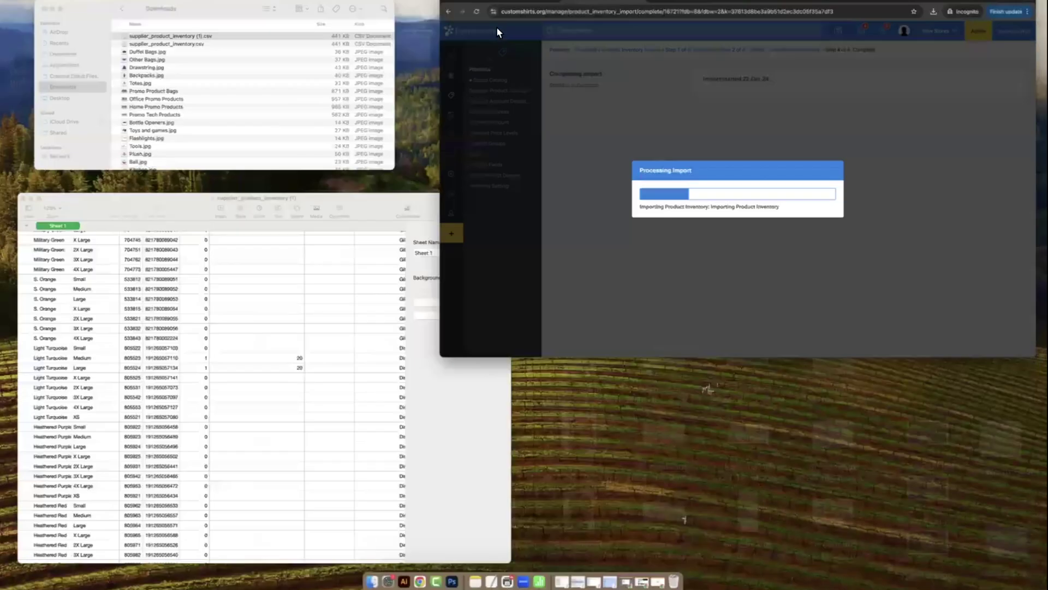
# - Switch to the Numbers spreadsheet and review the Stock Item and Inventory on Hand cells of the DT6000 Light Turquoise Medium and Large rows
pyautogui.click(318, 300)
pyautogui.click(581, 235)
pyautogui.click(581, 252)
pyautogui.click(580, 232)
pyautogui.click(420, 234)
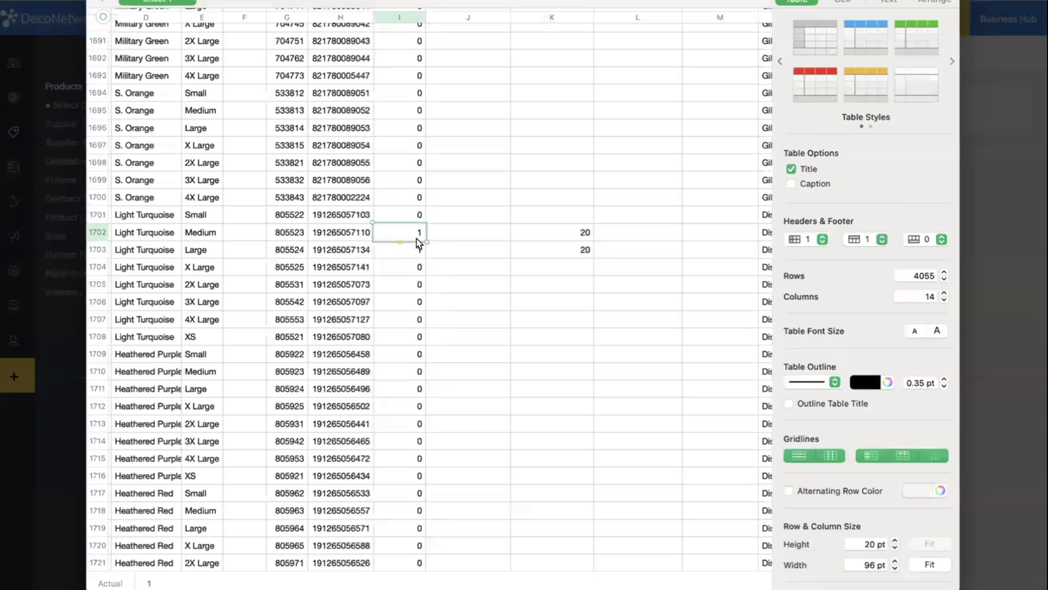
pyautogui.press('Delete')
pyautogui.click(590, 234)
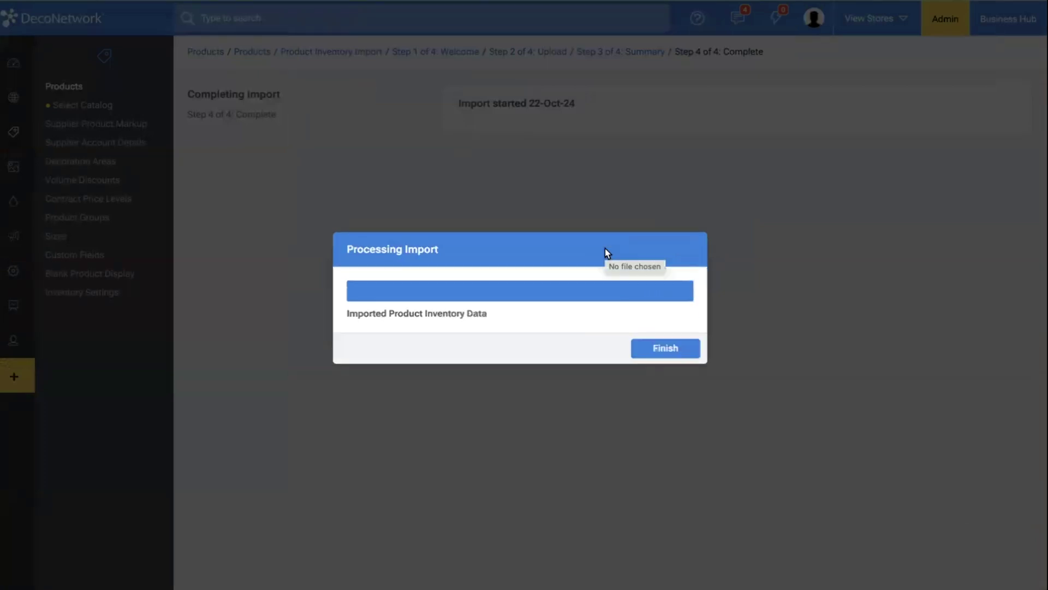
# - Finish the inventory import in DecoNetwork and open the Very Important Tee DT6000 product from the catalog
pyautogui.click(669, 348)
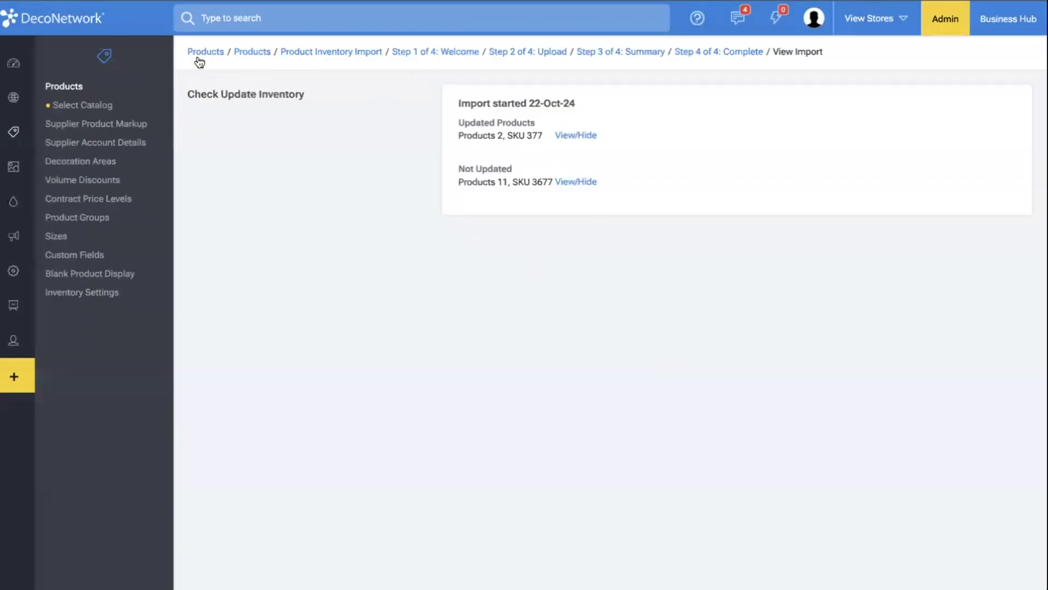
pyautogui.click(92, 102)
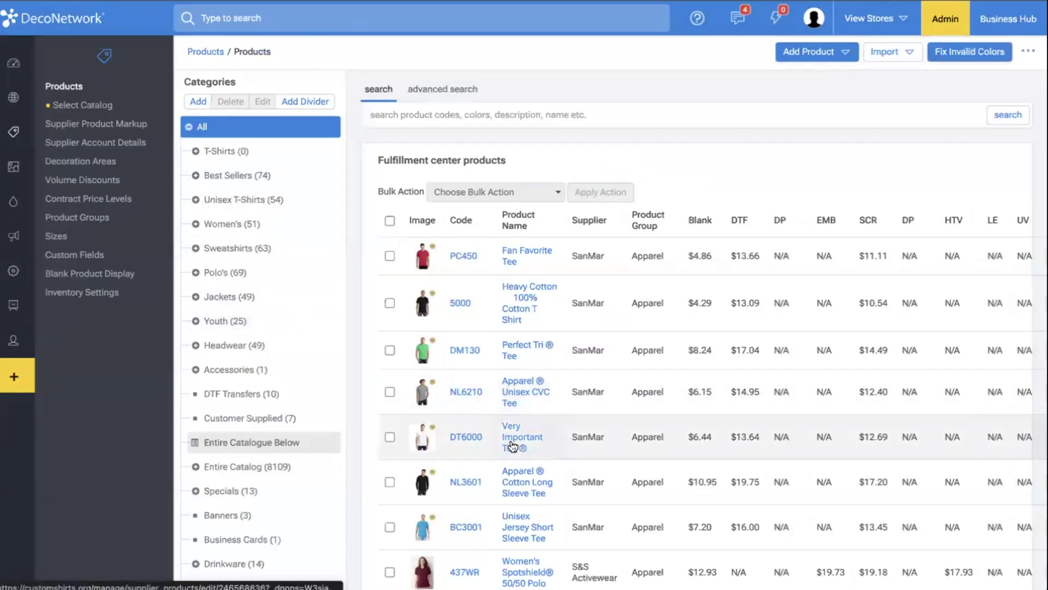
pyautogui.click(512, 445)
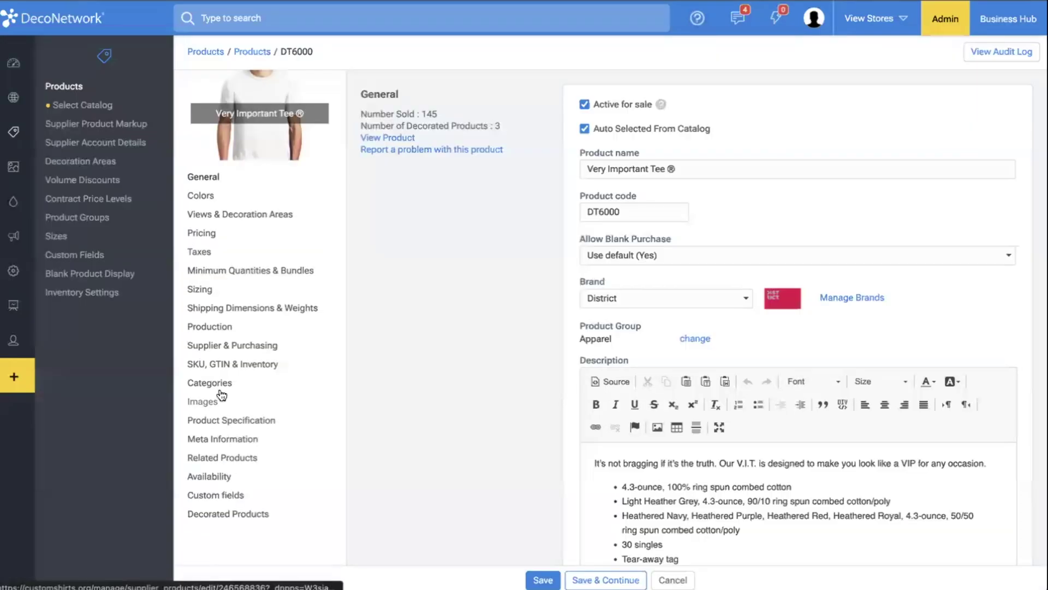
# - Open the product's SKU, GTIN & Inventory settings and check Stock Item and Inventory On Hand for Light Turquoise Medium and Large
pyautogui.click(223, 364)
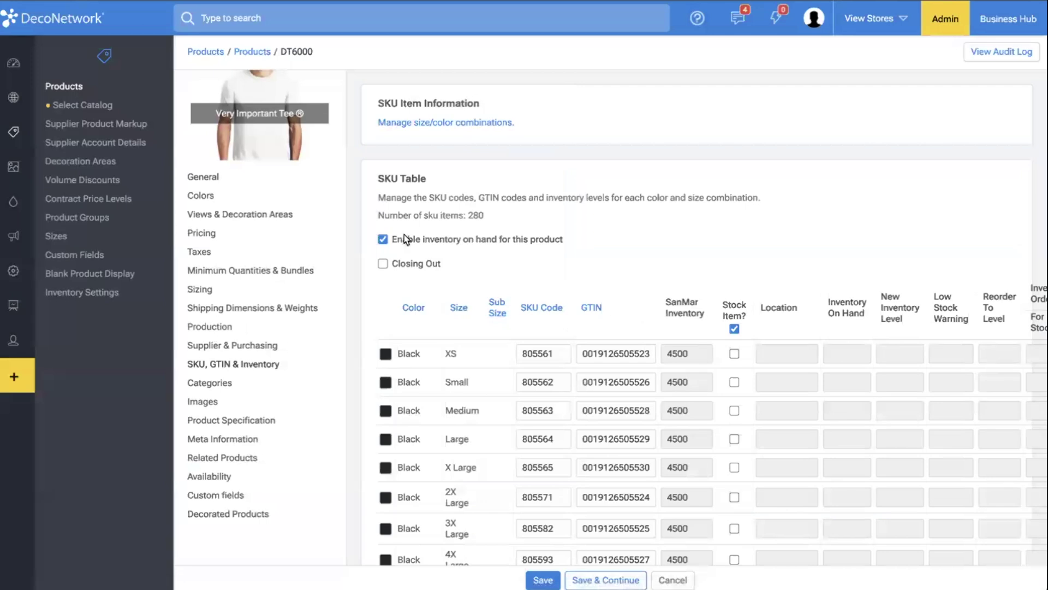
pyautogui.scroll(-12, 566, 316)
pyautogui.scroll(-20, 567, 317)
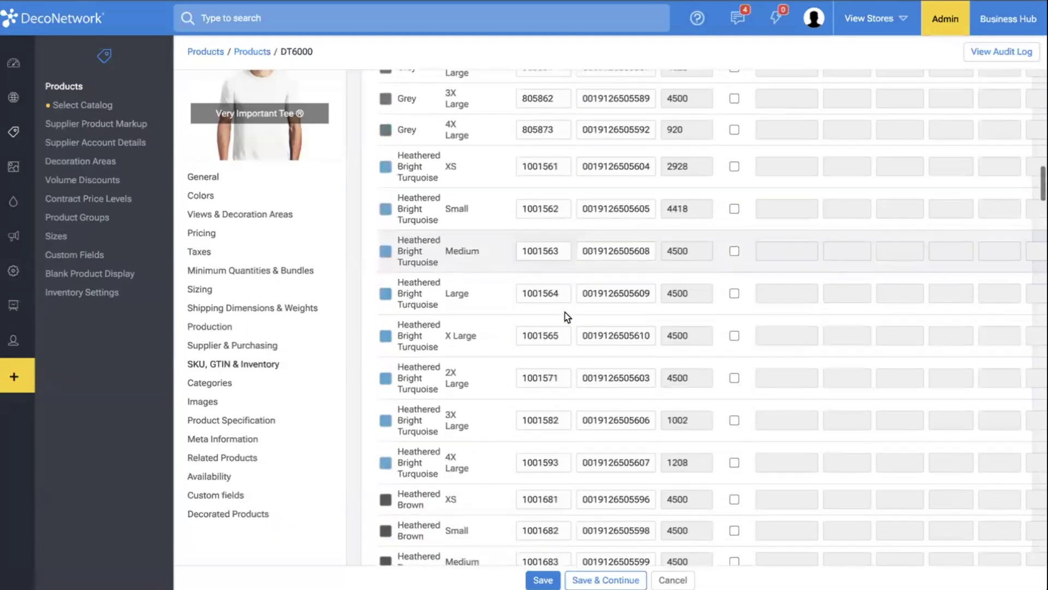
pyautogui.scroll(-20, 729, 253)
pyautogui.scroll(-20, 729, 252)
pyautogui.scroll(20, 729, 252)
pyautogui.scroll(-8, 729, 252)
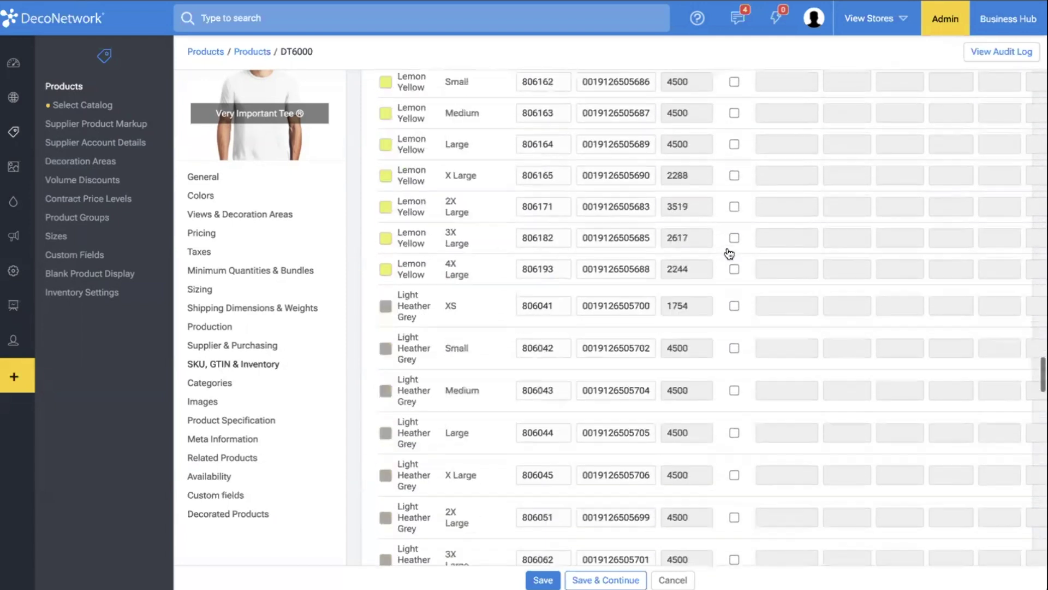
pyautogui.scroll(-6, 729, 252)
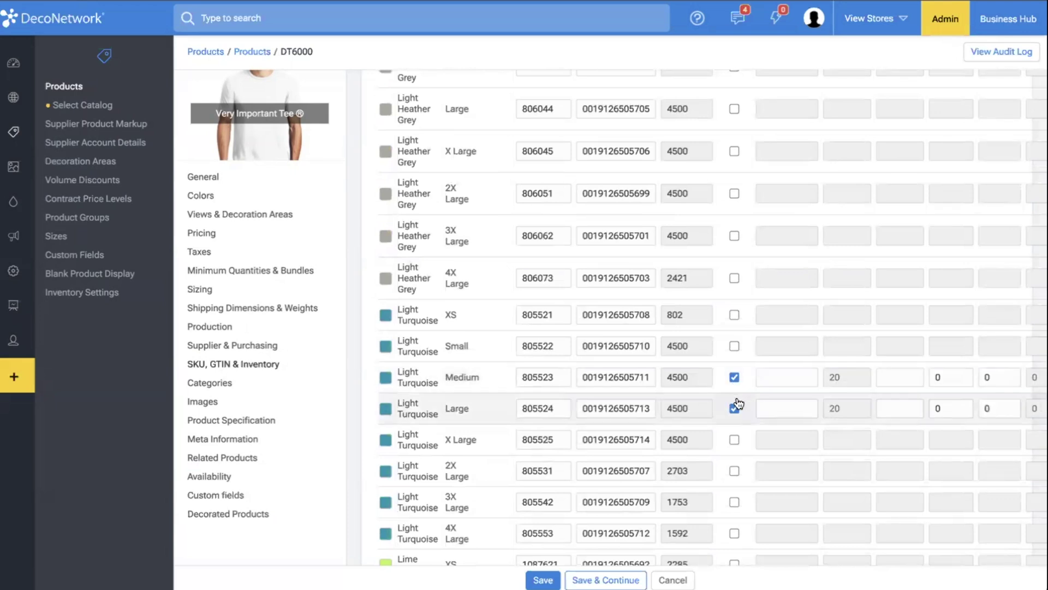
pyautogui.hscroll(5, 735, 401)
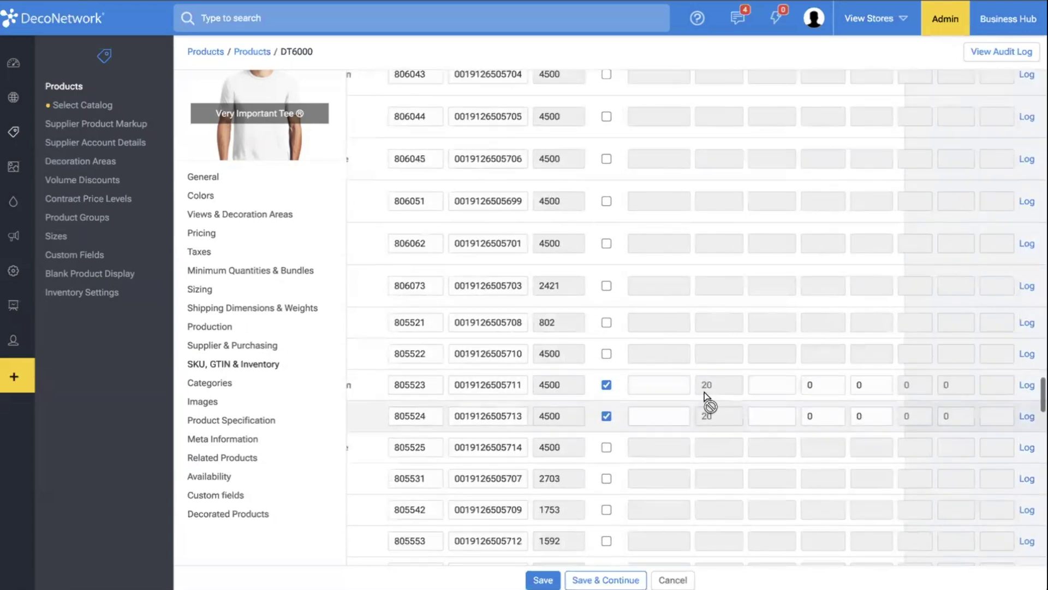
# - Compare the SKU table's inventory column headings with the values in the Light Turquoise Medium and Large rows
pyautogui.scroll(20, 771, 404)
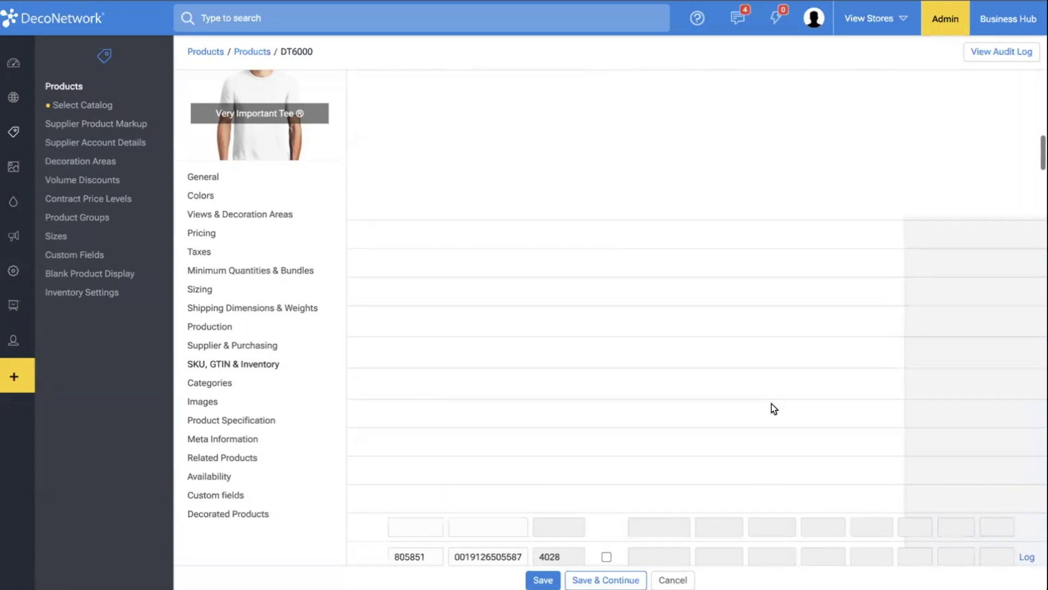
pyautogui.scroll(15, 781, 385)
pyautogui.scroll(-3, 791, 365)
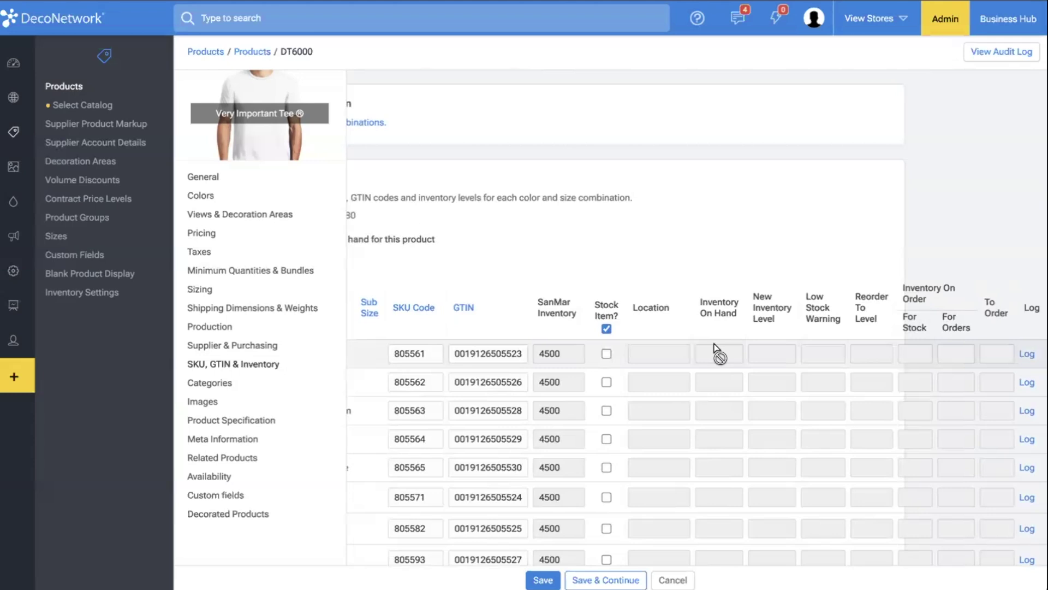
pyautogui.scroll(-20, 715, 350)
pyautogui.scroll(10, 715, 349)
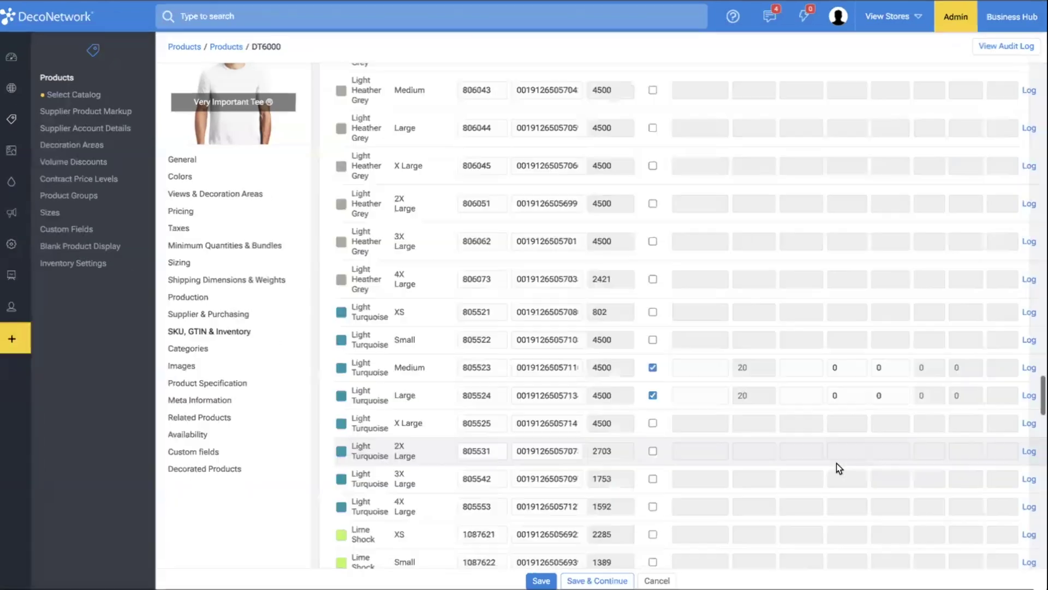
pyautogui.scroll(10, 837, 463)
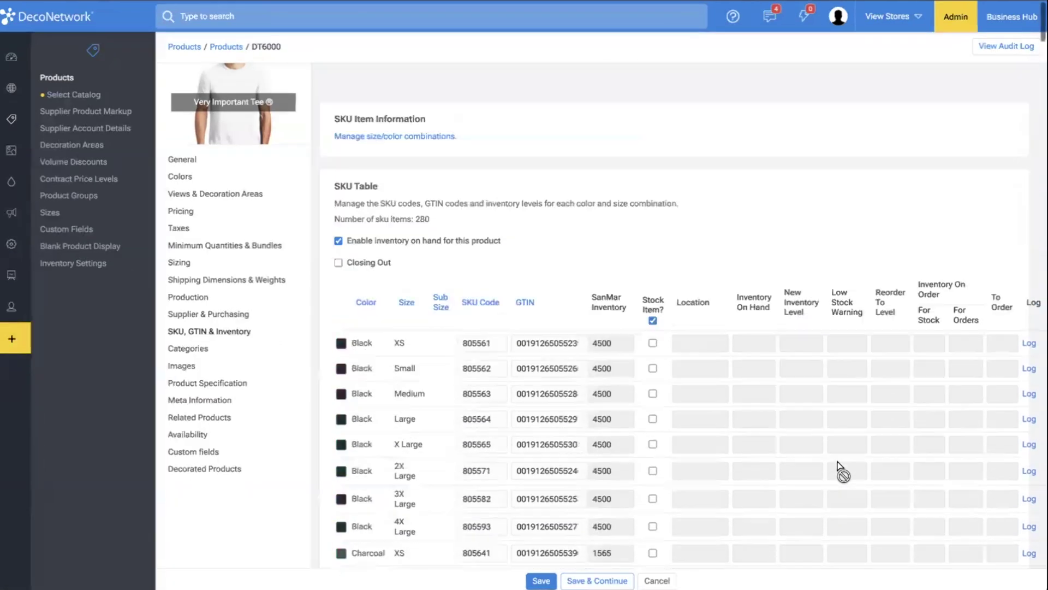
pyautogui.scroll(-2, 836, 463)
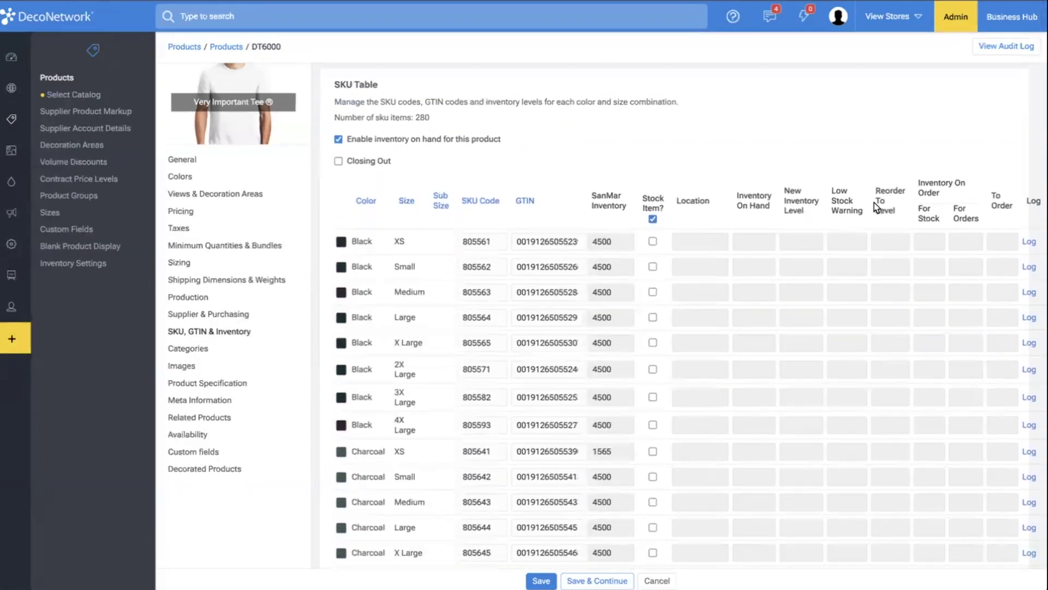
# - Set the Low Stock Warning to 15 for both Light Turquoise Medium and Light Turquoise Large
pyautogui.scroll(-20, 847, 264)
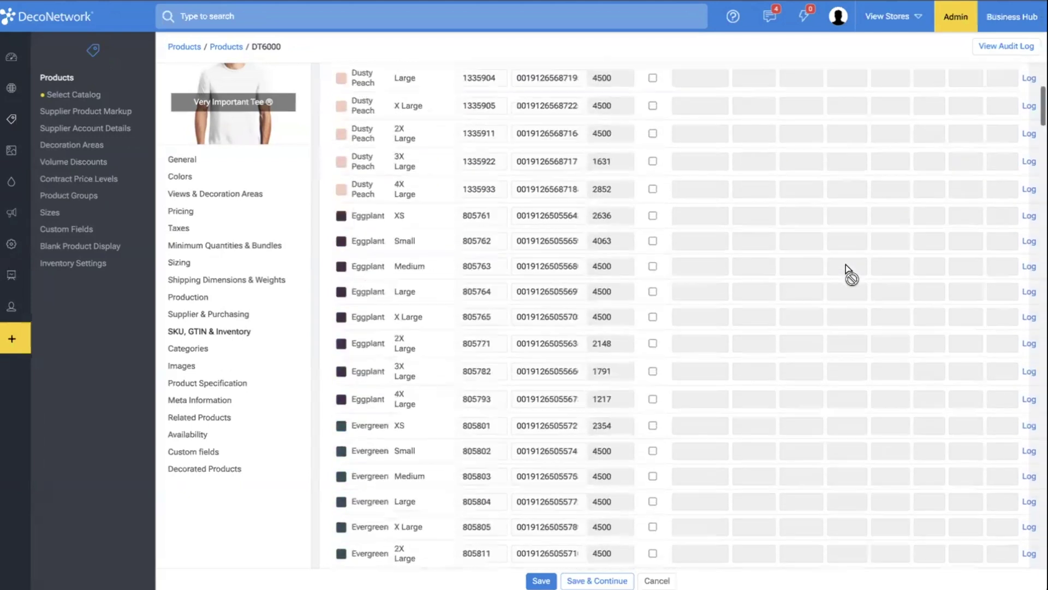
pyautogui.scroll(-12, 846, 265)
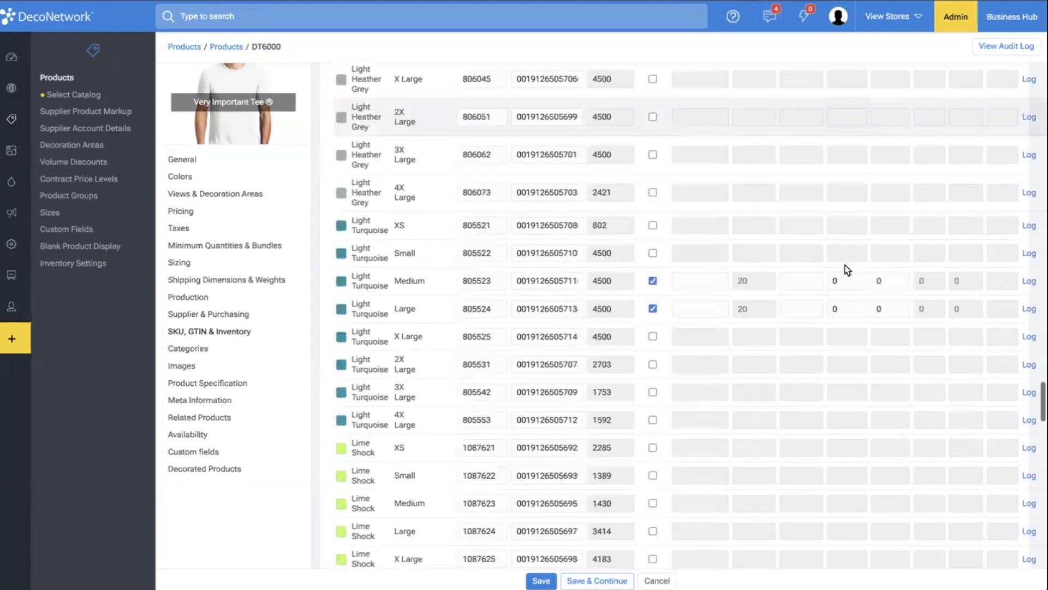
pyautogui.click(851, 278)
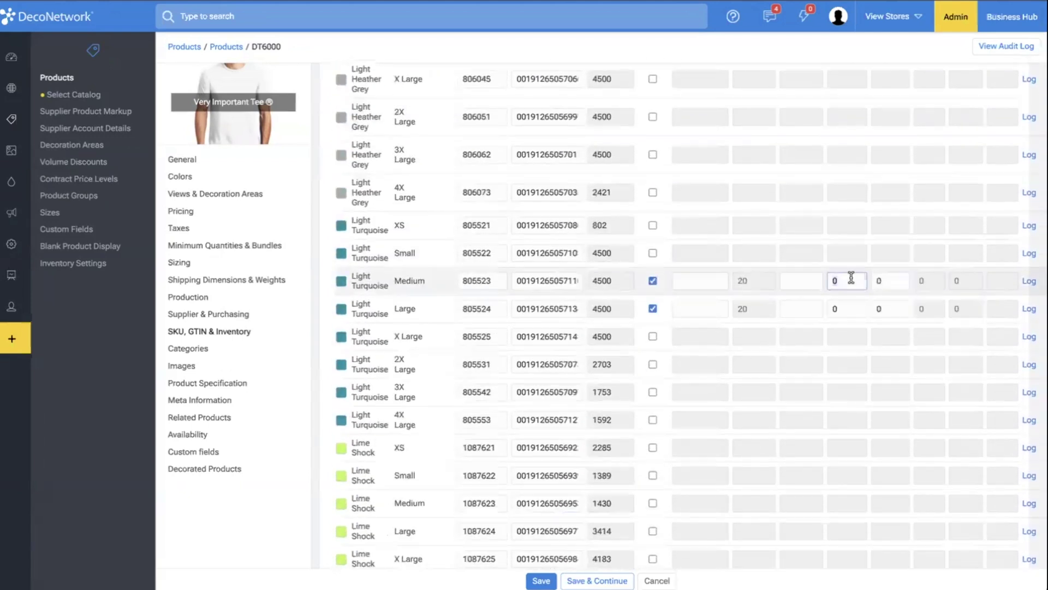
pyautogui.press('BackSpace')
pyautogui.write('15')
pyautogui.click(850, 309)
pyautogui.press('BackSpace')
pyautogui.write('15')
# - Set the Reorder To Level to 5 for Light Turquoise Medium and Large, and save the product while keeping it open
pyautogui.click(885, 279)
pyautogui.press('BackSpace')
pyautogui.write('5')
pyautogui.click(887, 309)
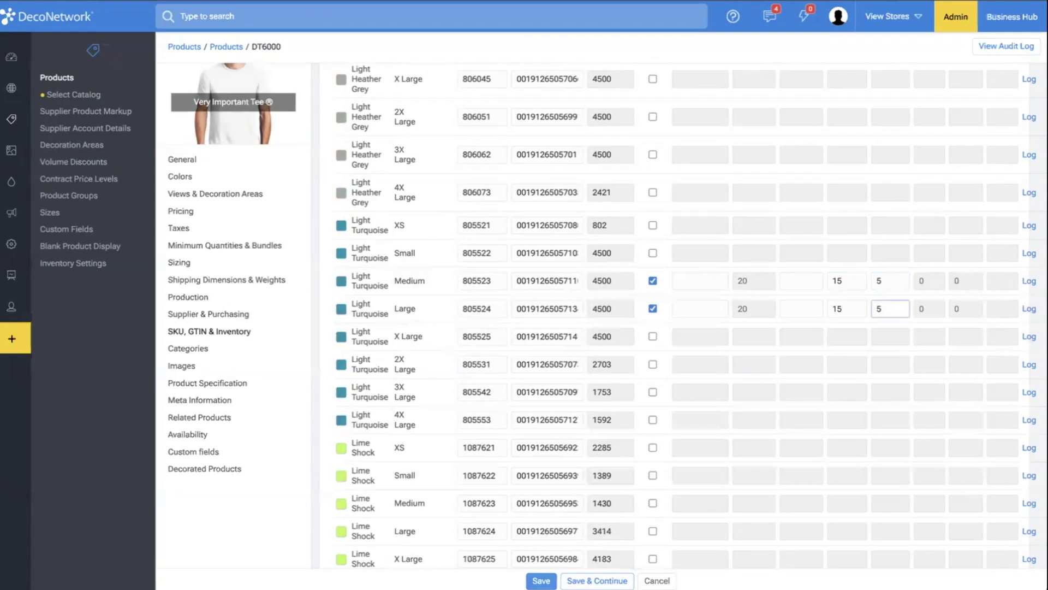
pyautogui.scroll(20, 628, 341)
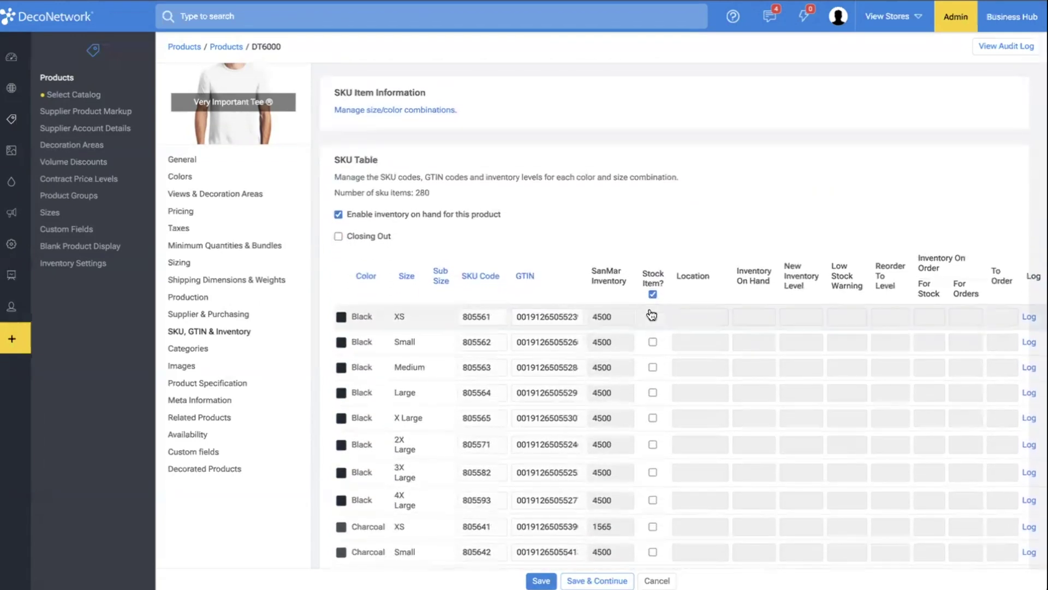
pyautogui.hotkey('ctrl', '+')
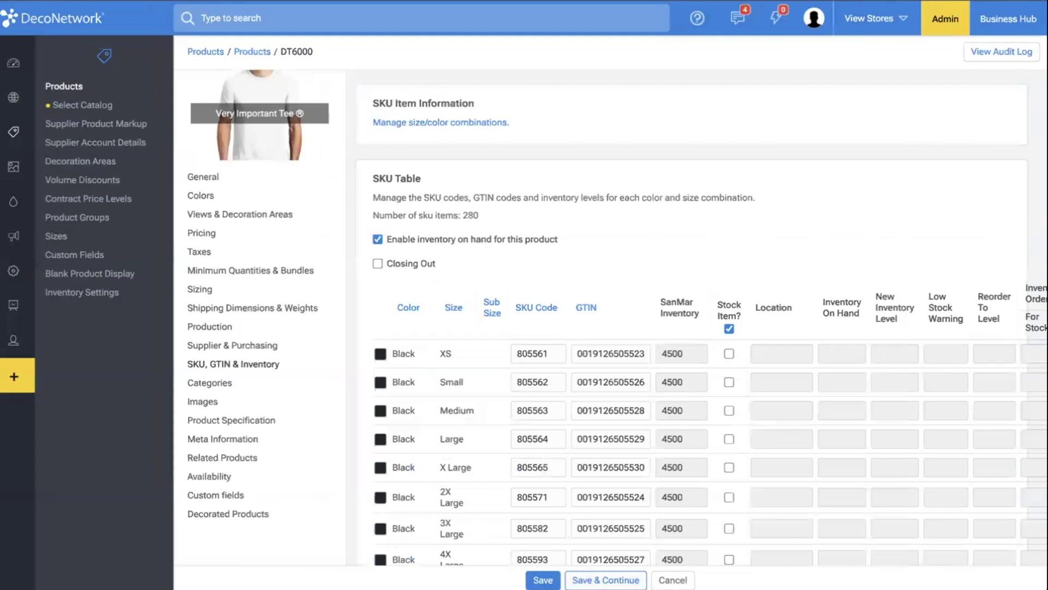
pyautogui.click(605, 580)
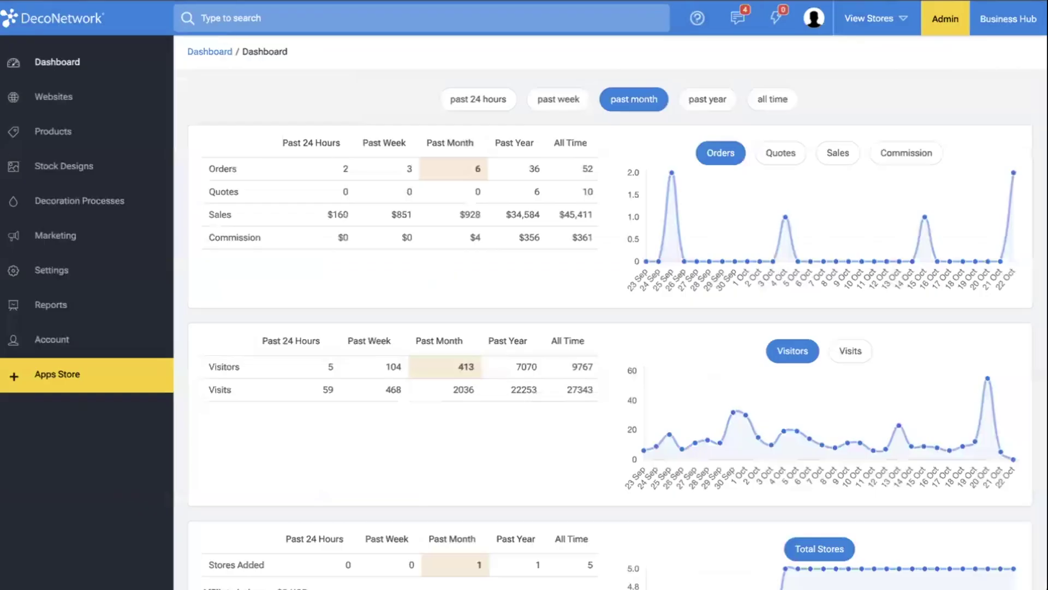
pyautogui.click(70, 101)
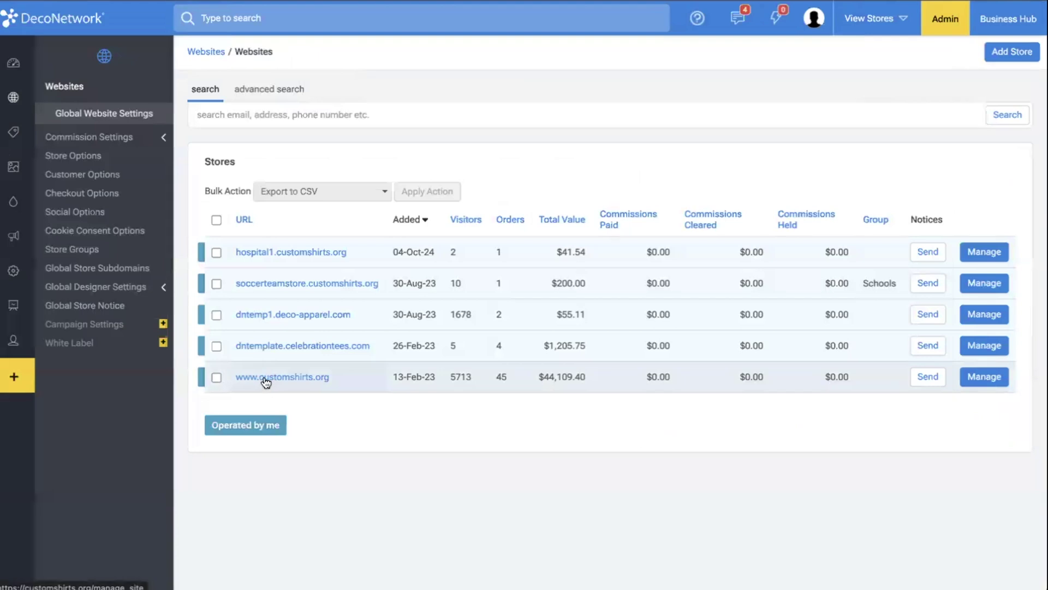
pyautogui.click(283, 378)
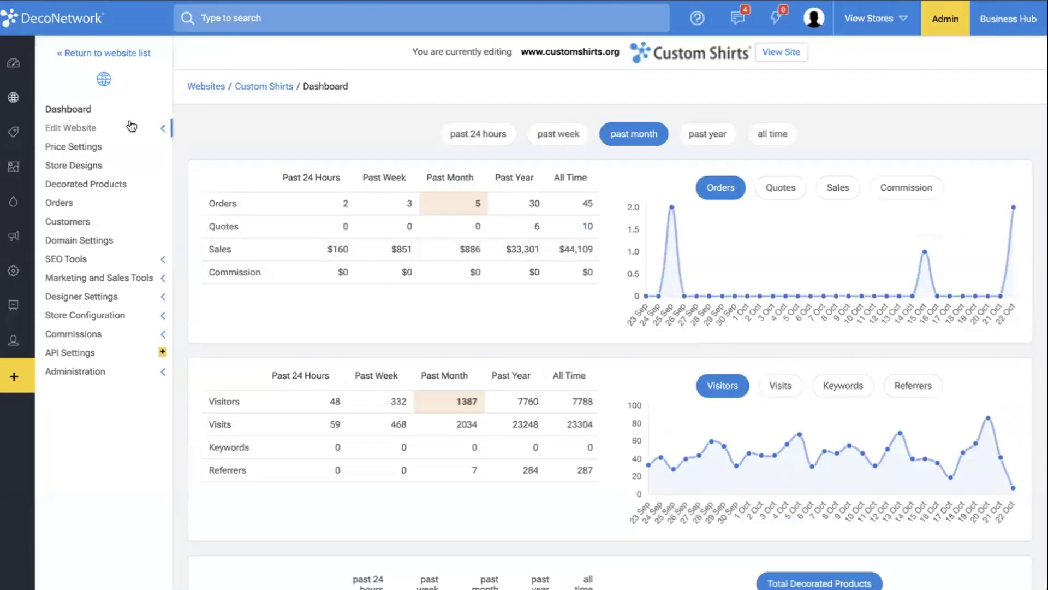
pyautogui.click(129, 136)
pyautogui.click(108, 153)
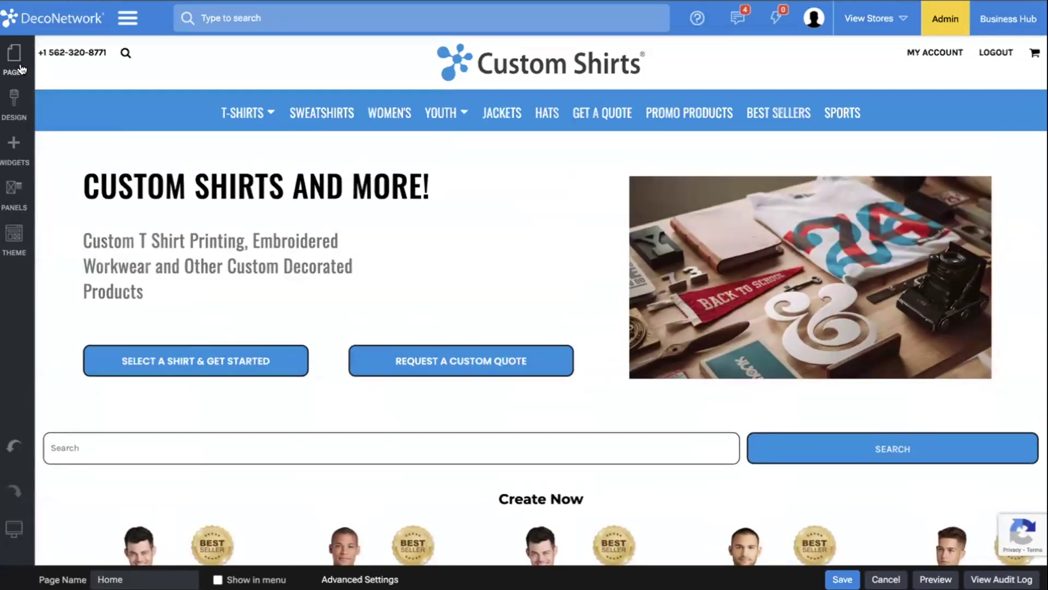
# - Open the View Blank Product page from the Product group of the store's system pages
pyautogui.click(15, 60)
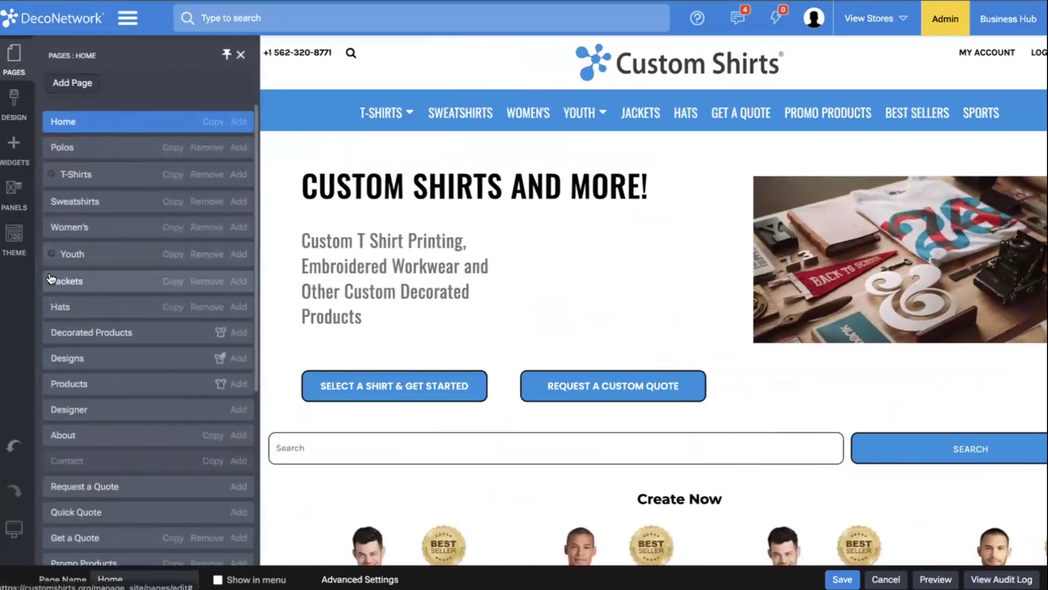
pyautogui.scroll(-3, 51, 279)
pyautogui.scroll(-3, 51, 279)
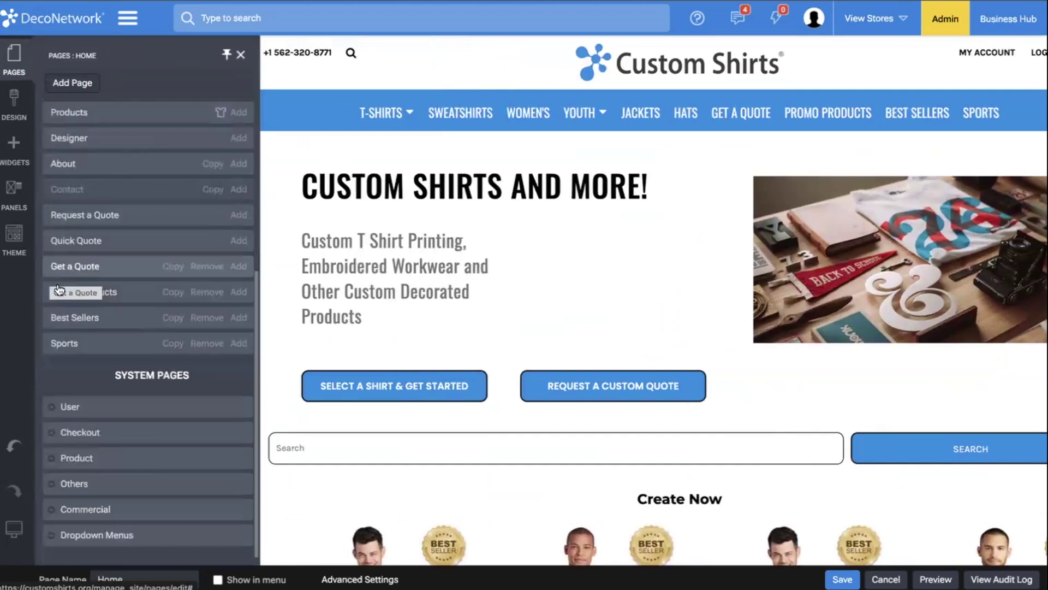
pyautogui.click(56, 461)
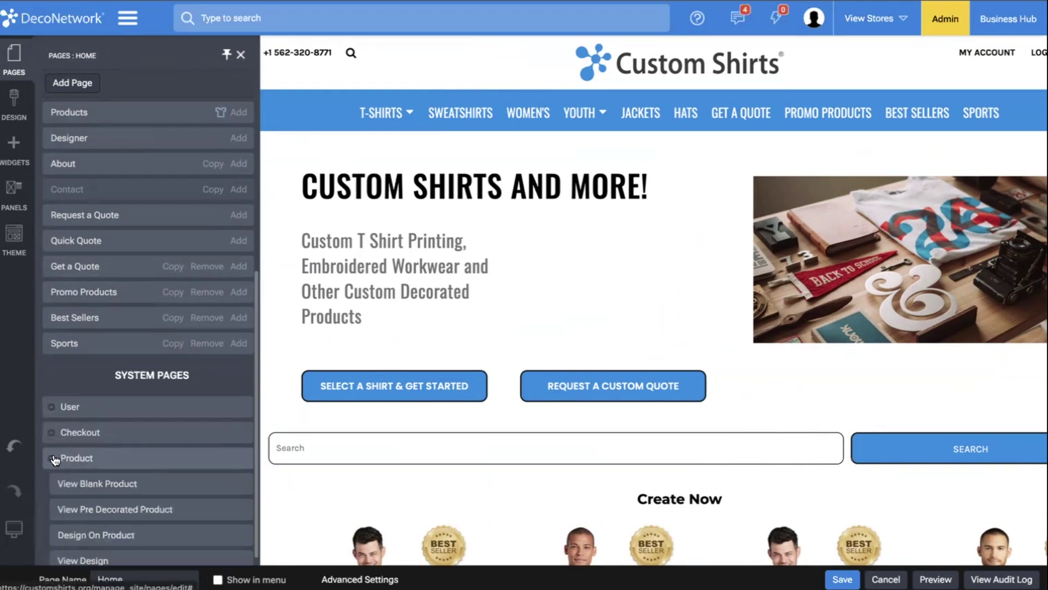
pyautogui.click(71, 483)
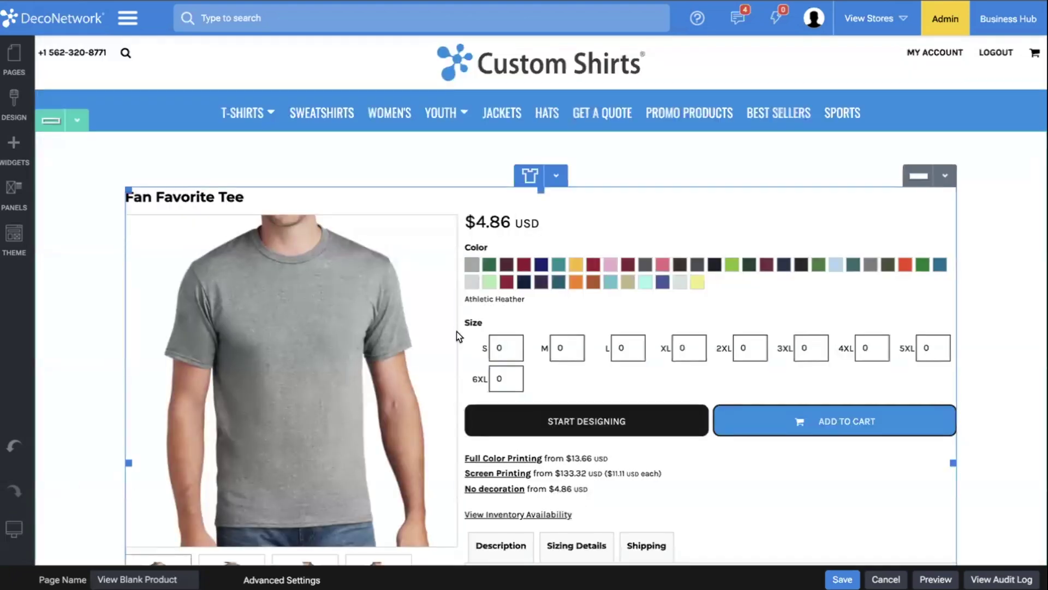
# - Review the Show Inventory Levels Link property of the View Blank Product widget and accept the properties
pyautogui.doubleClick(456, 329)
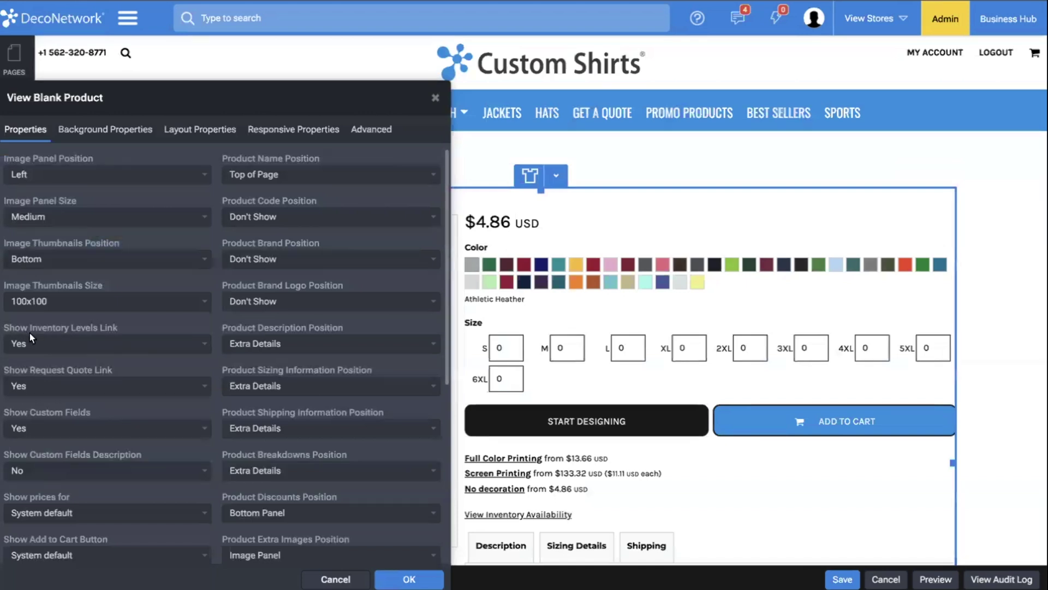
pyautogui.moveTo(281, 92); pyautogui.dragTo(283, 0)
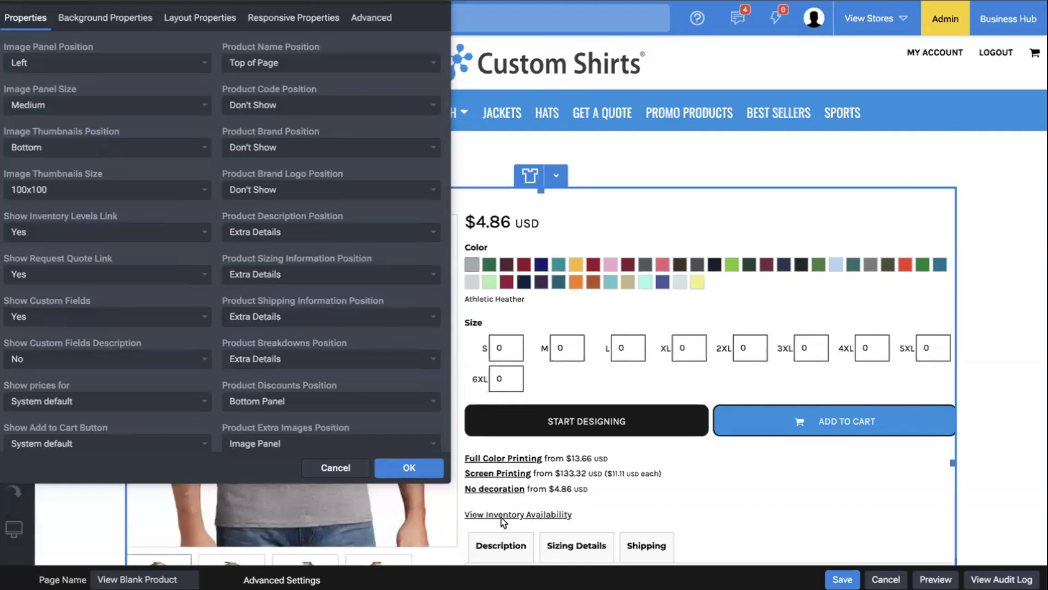
pyautogui.click(424, 471)
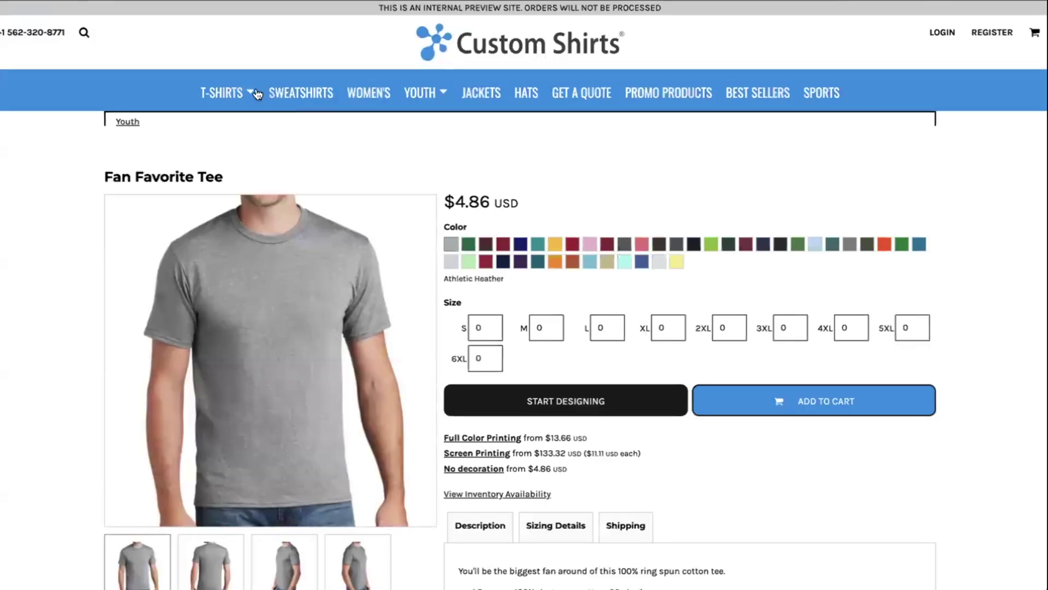
# - On the preview site, open the Very Important Tee from the Better T-shirts and examine its Light Turquoise inventory availability
pyautogui.click(232, 97)
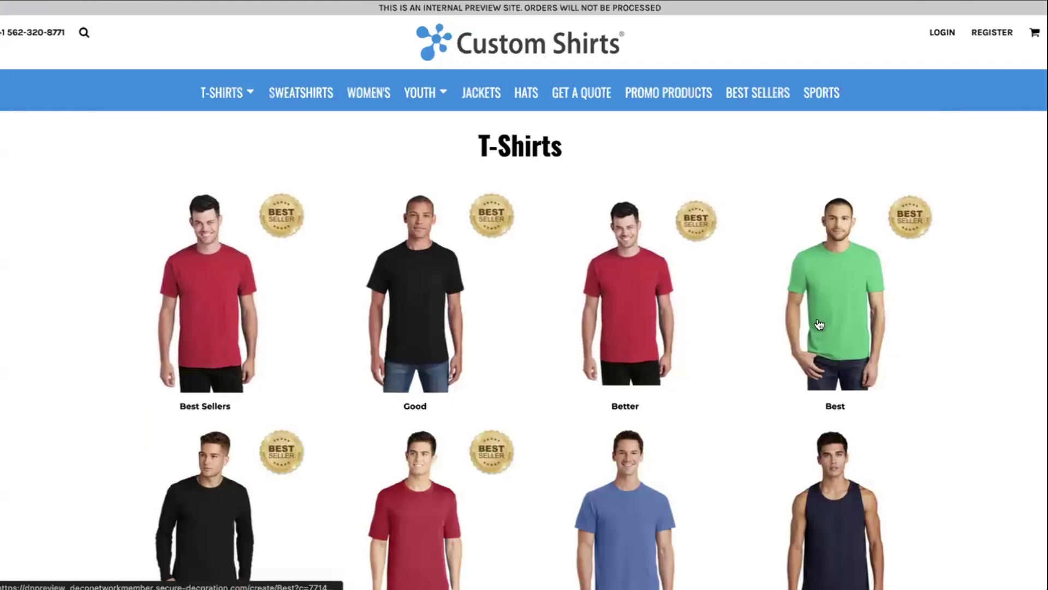
pyautogui.click(640, 291)
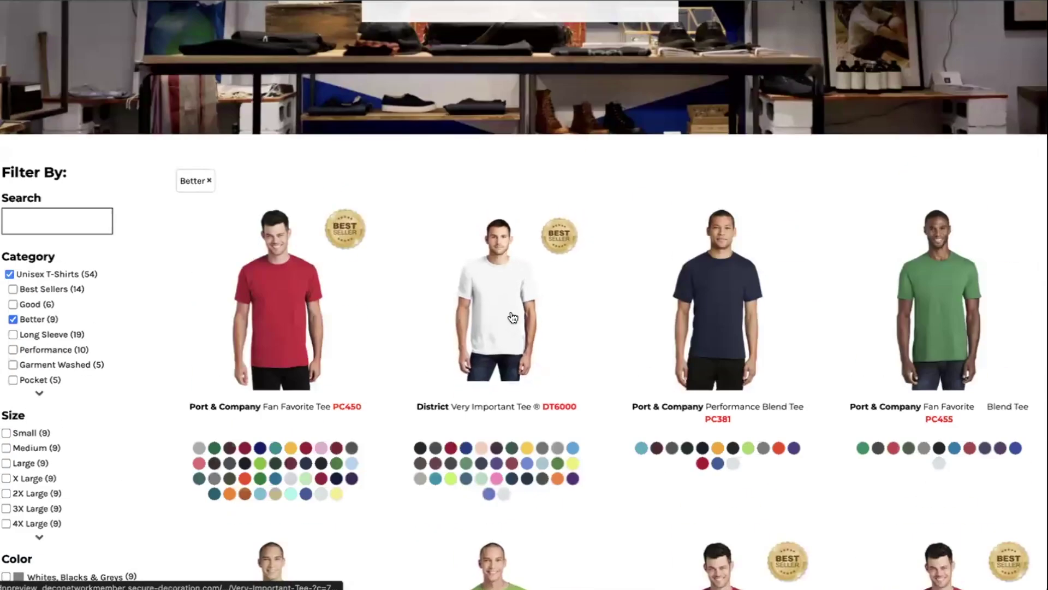
pyautogui.click(512, 318)
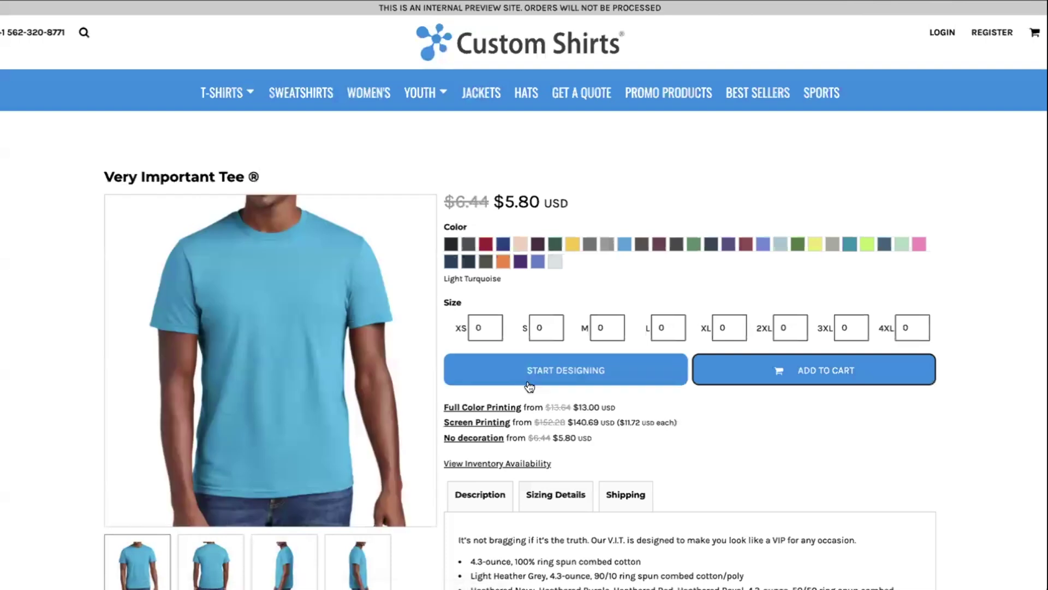
pyautogui.click(523, 463)
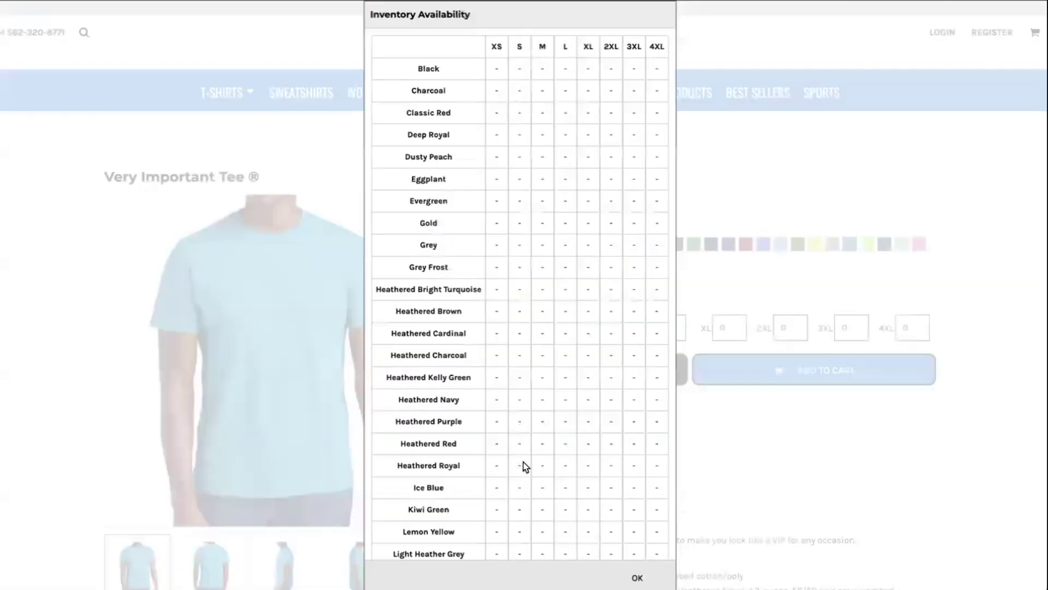
pyautogui.scroll(-5, 511, 300)
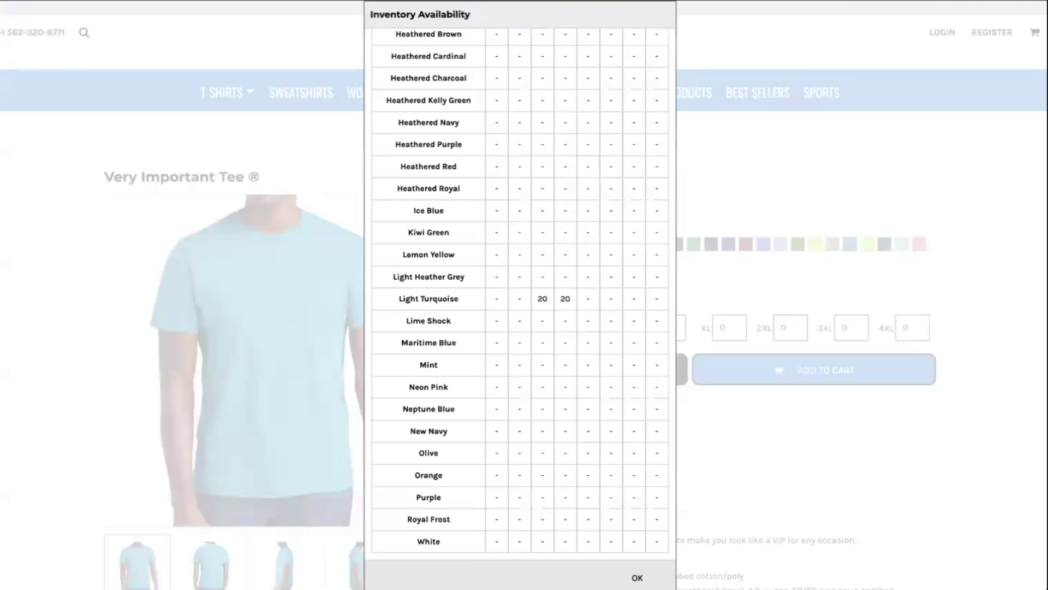
pyautogui.click(637, 577)
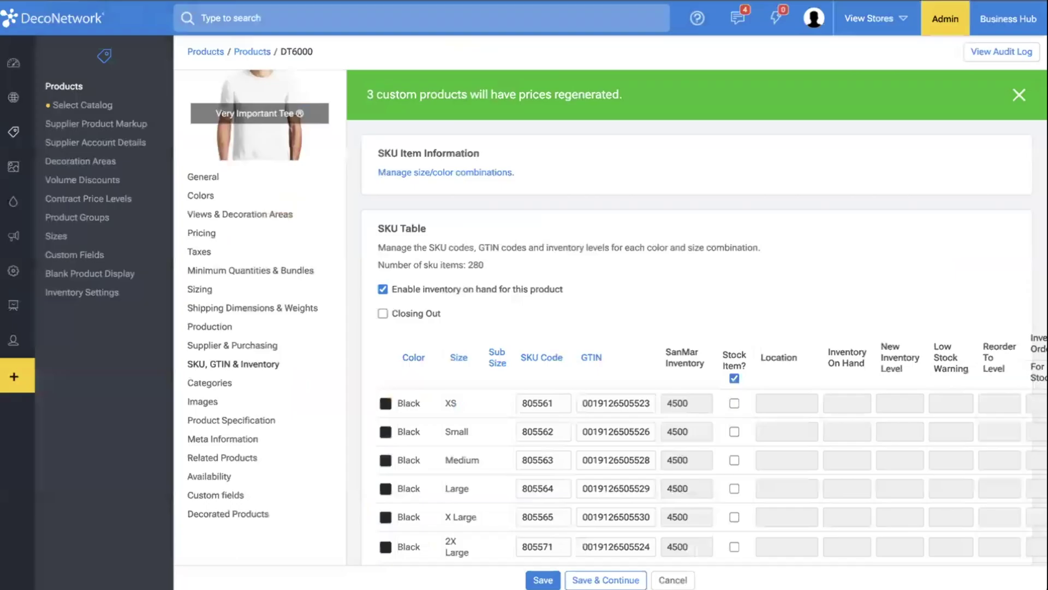
# - Return to the DT6000 product's inventory settings, mark the product as Closing Out and save it
pyautogui.click(416, 315)
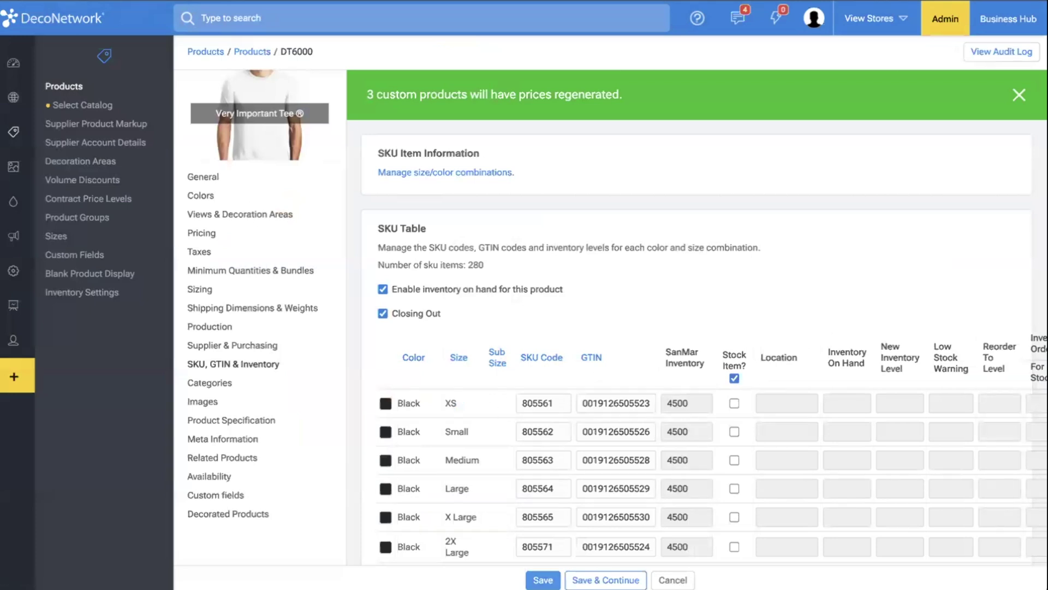
pyautogui.click(543, 579)
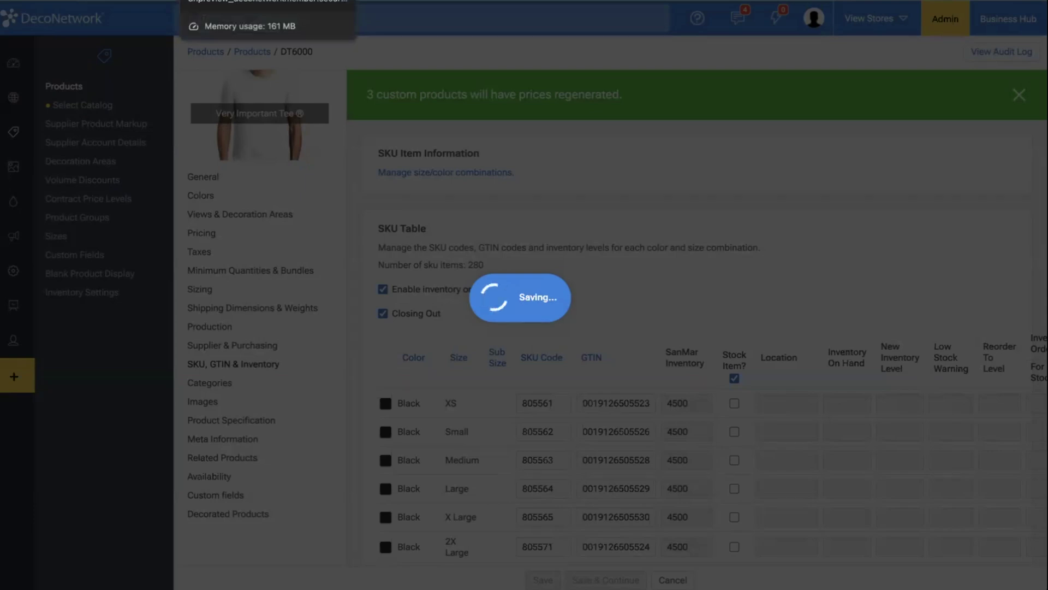
# - On the preview site, examine the closing-out Very Important Tee's offered colors and sizes and its Light Turquoise inventory availability
pyautogui.click(240, 0)
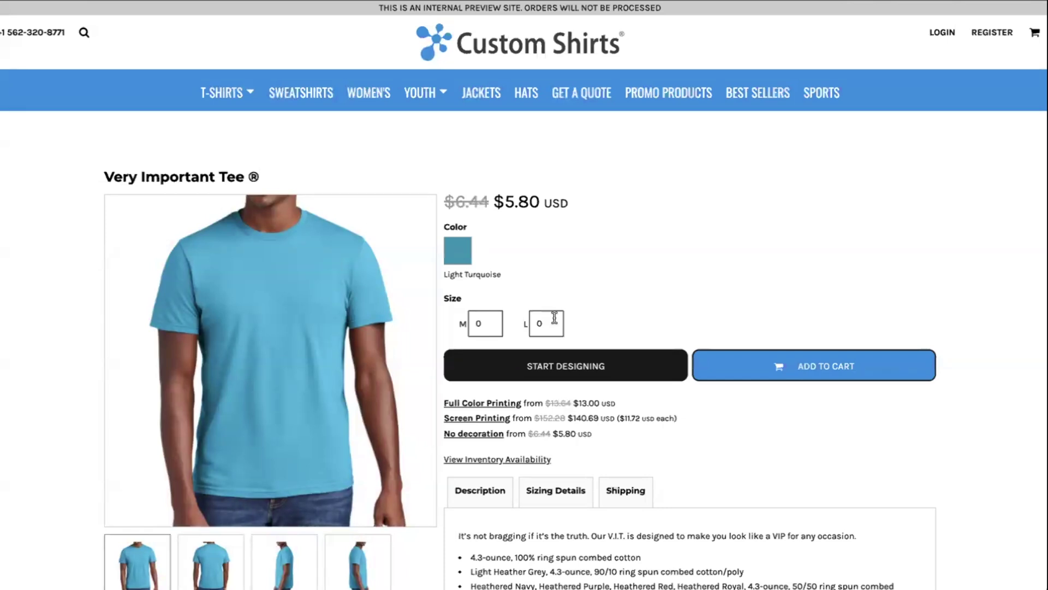
pyautogui.click(508, 460)
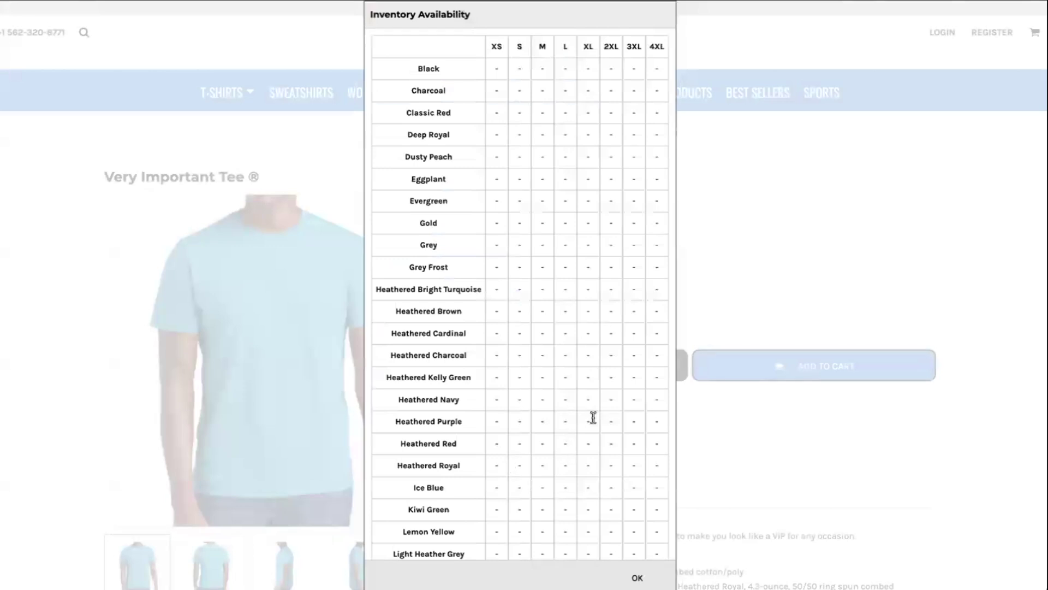
pyautogui.scroll(-5, 566, 299)
pyautogui.scroll(5, 567, 299)
pyautogui.scroll(-5, 566, 299)
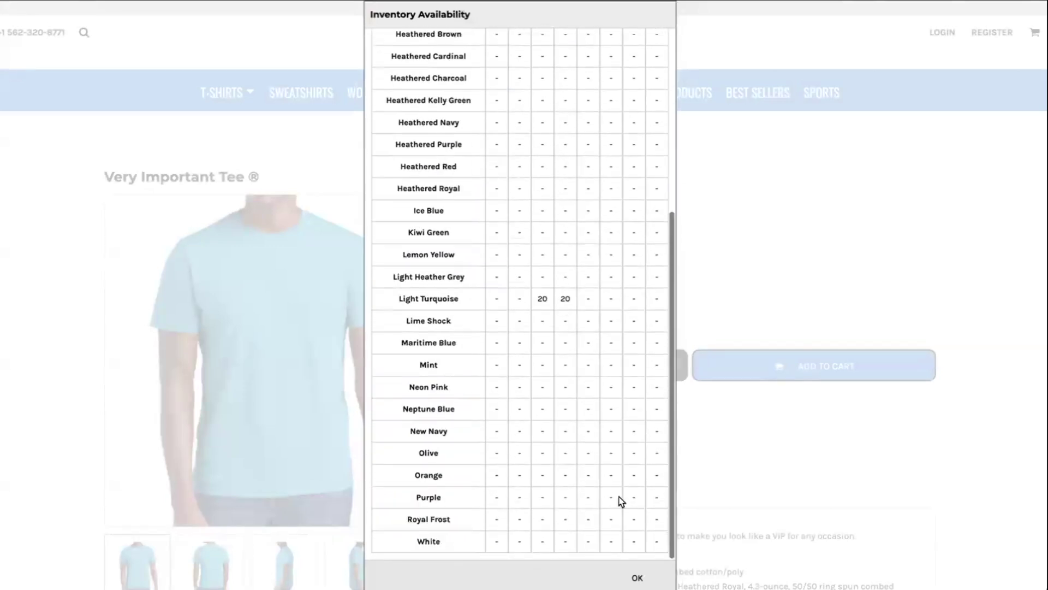
pyautogui.click(637, 578)
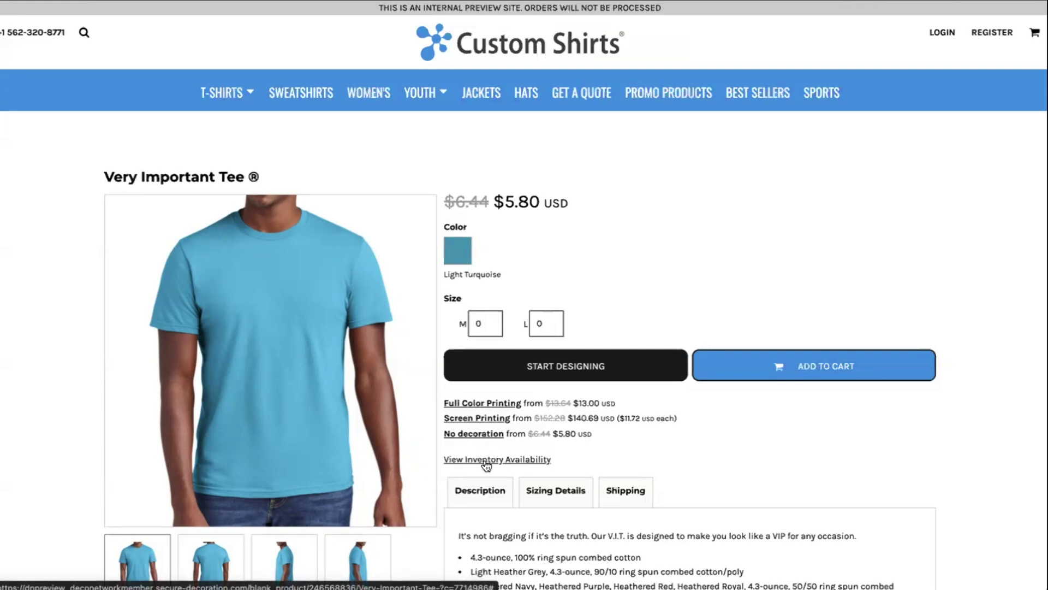
# - Return to the admin product list, turn off Closing Out in the DT6000 product's SKU and inventory settings, and save the product
pyautogui.moveTo(227, 89)
pyautogui.click(109, 1)
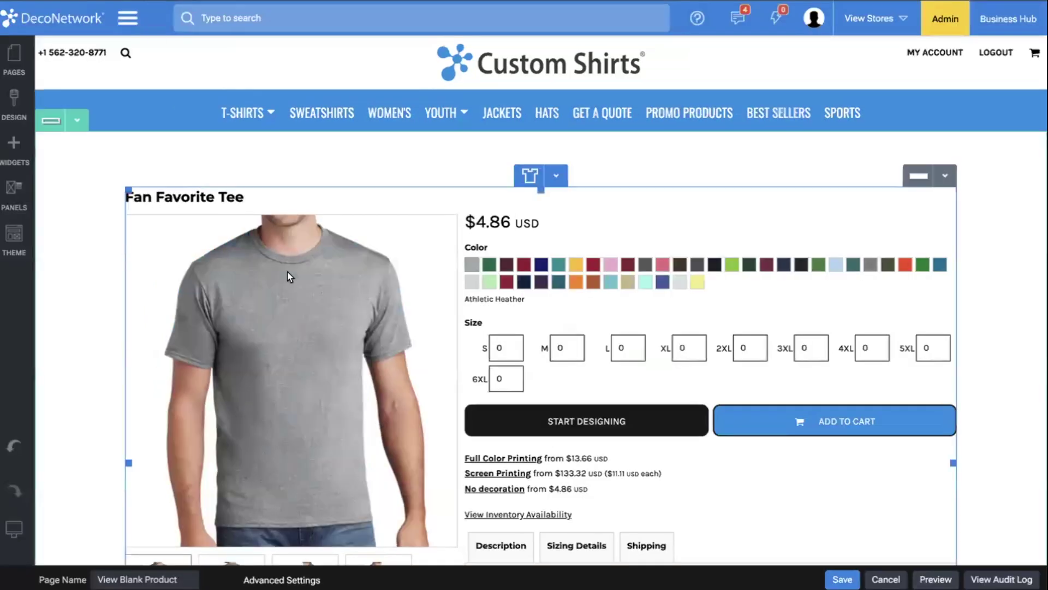
pyautogui.click(25, 53)
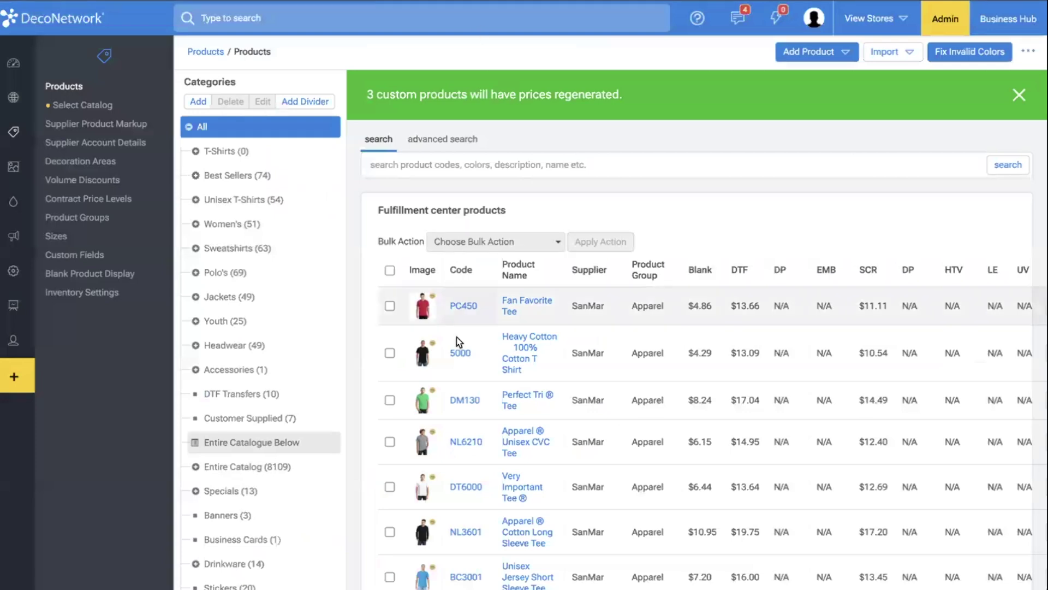
pyautogui.scroll(-1, 457, 336)
pyautogui.click(510, 462)
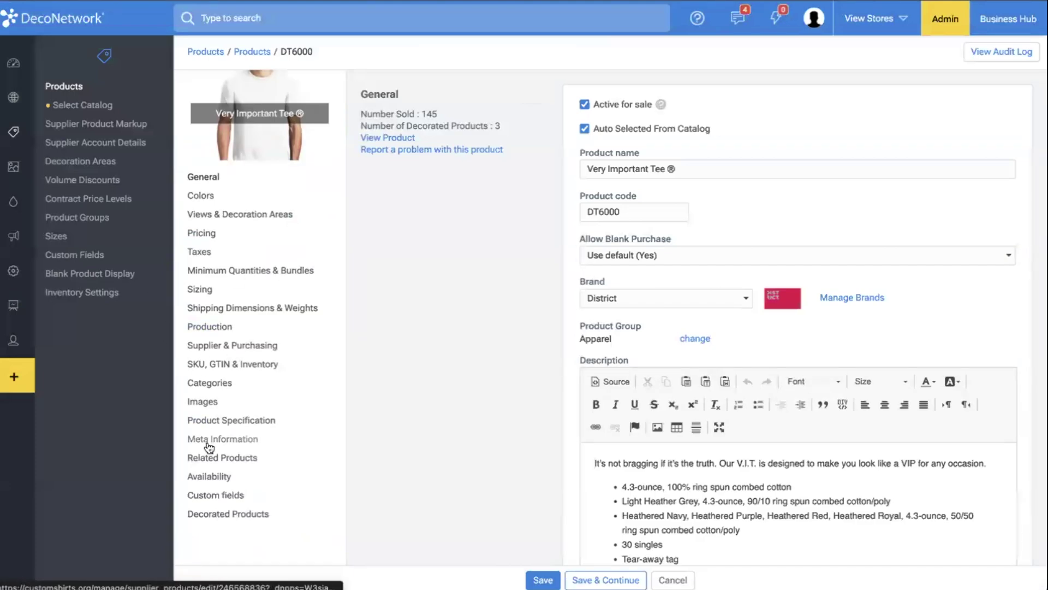
pyautogui.click(223, 363)
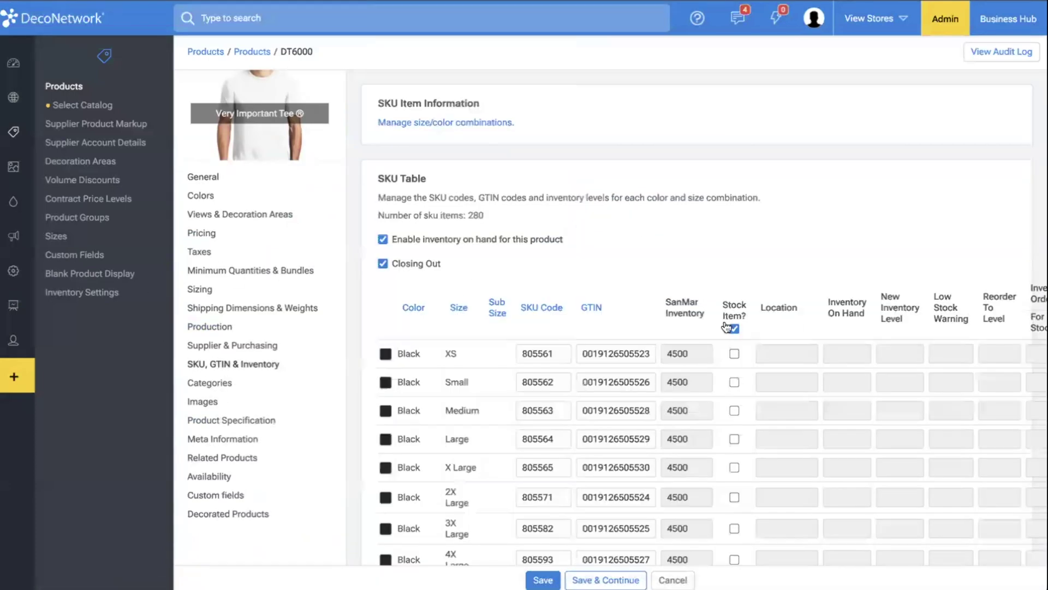
pyautogui.click(426, 266)
pyautogui.scroll(-5, 657, 500)
pyautogui.scroll(-5, 656, 500)
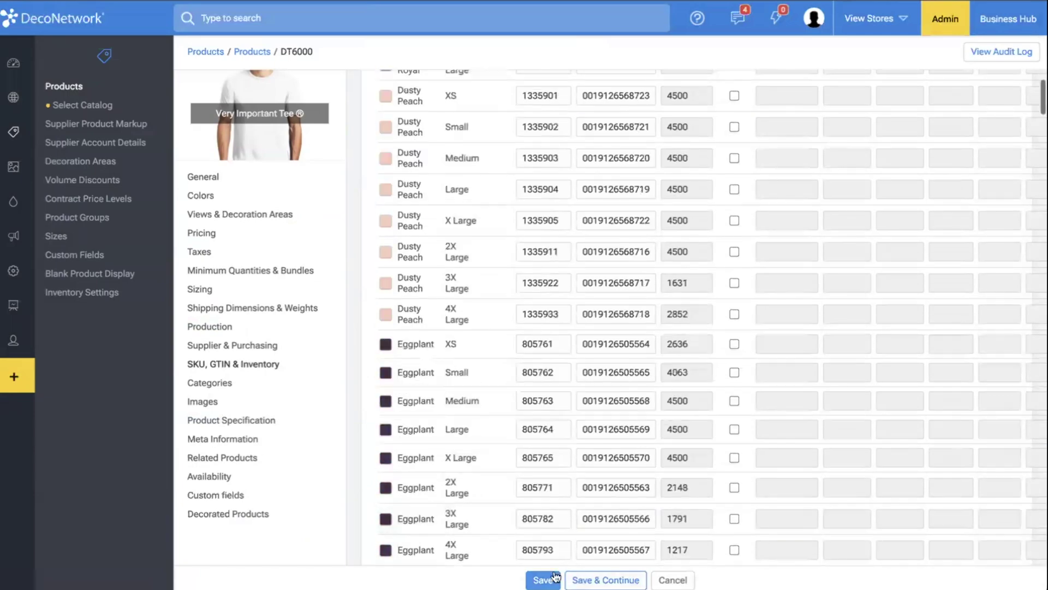
pyautogui.click(543, 580)
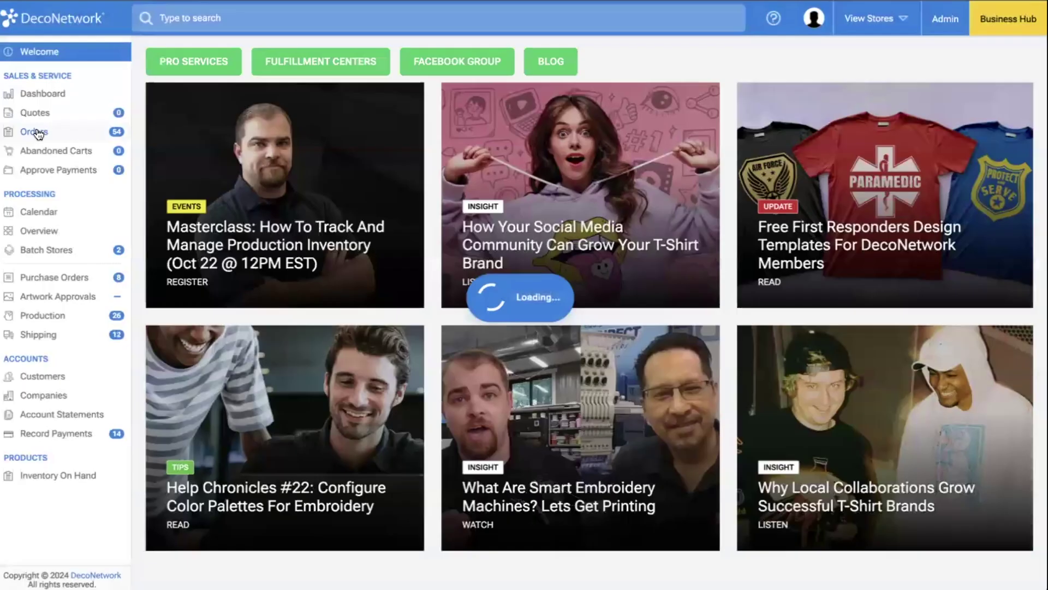
# - Start a new order in the Business Hub and select the existing Columbus Promos customer with a Pataskala, Ohio address
pyautogui.click(33, 131)
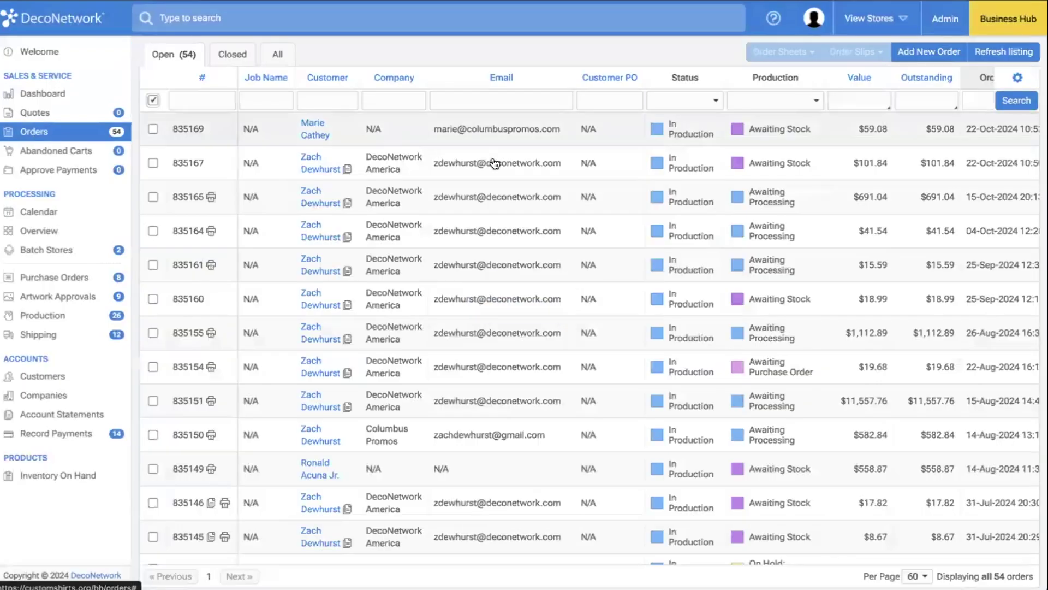
pyautogui.click(915, 55)
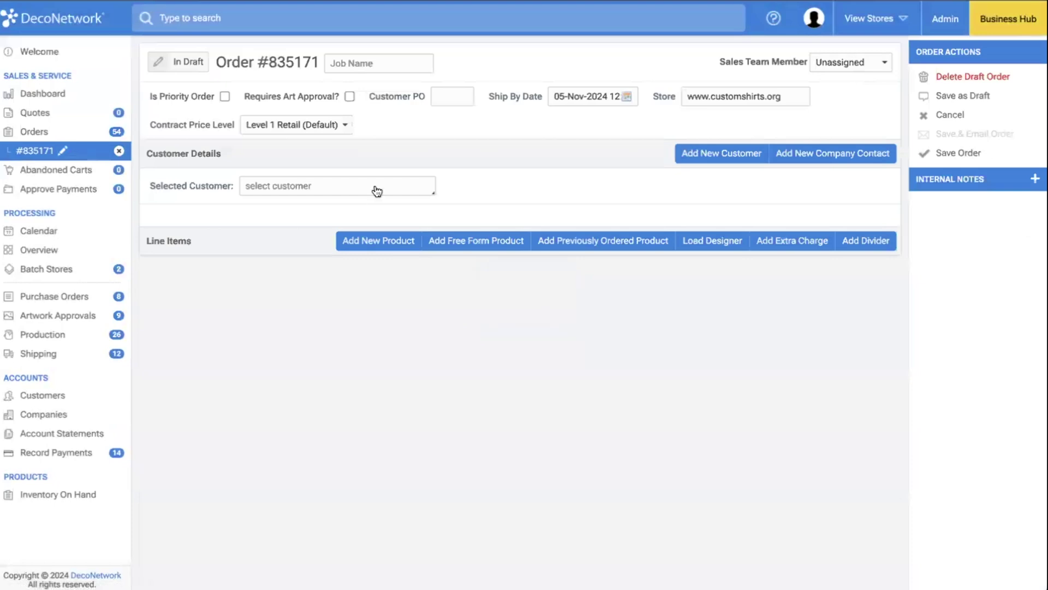
pyautogui.click(337, 186)
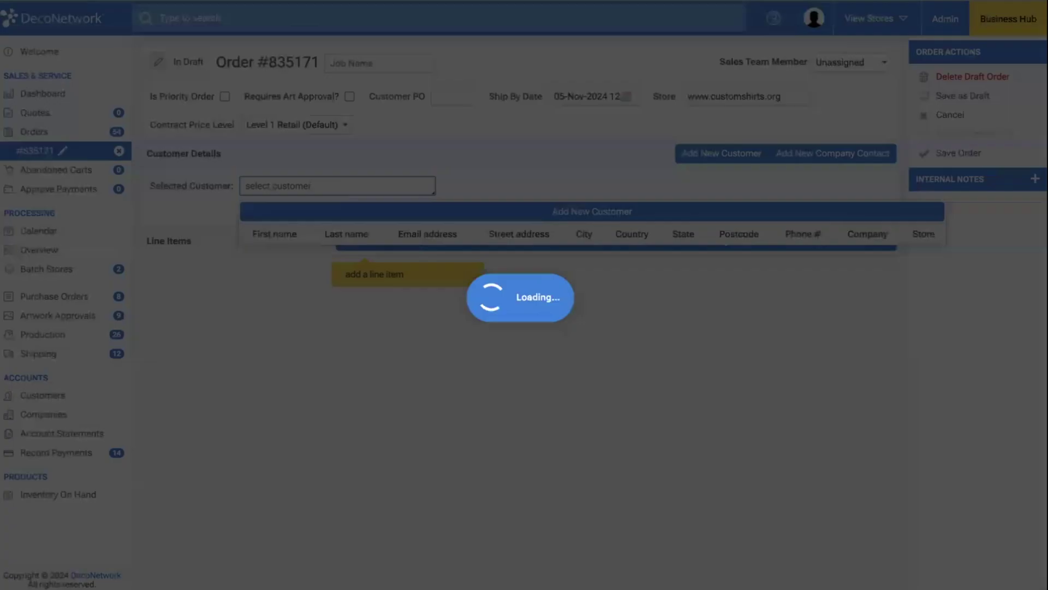
pyautogui.write('zach')
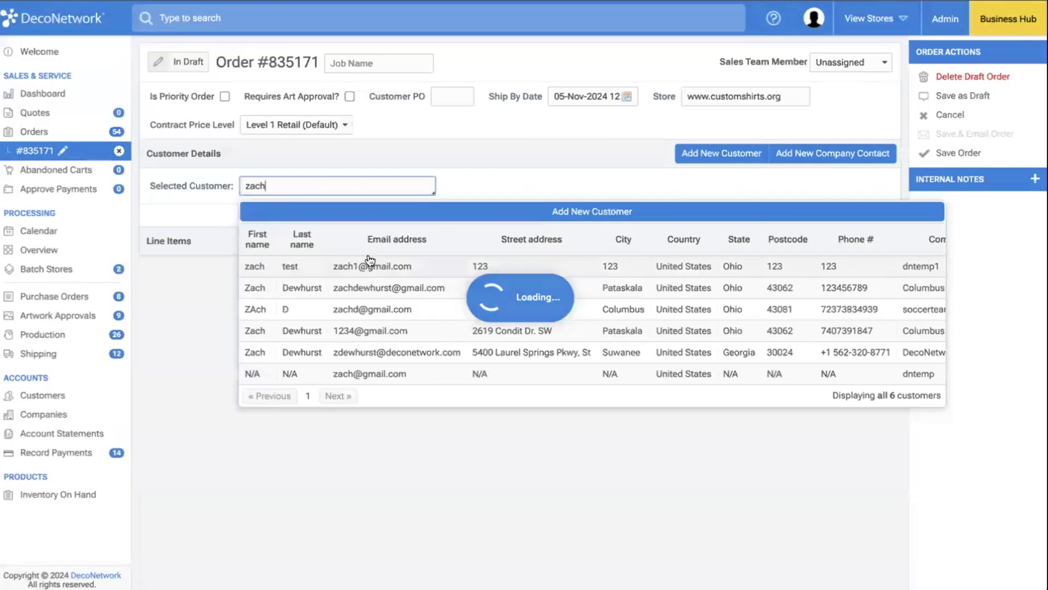
pyautogui.click(374, 288)
# - Add the SanMar product DT6000 - Very Important Tee as a line item on the order
pyautogui.click(369, 388)
pyautogui.scroll(-2, 372, 389)
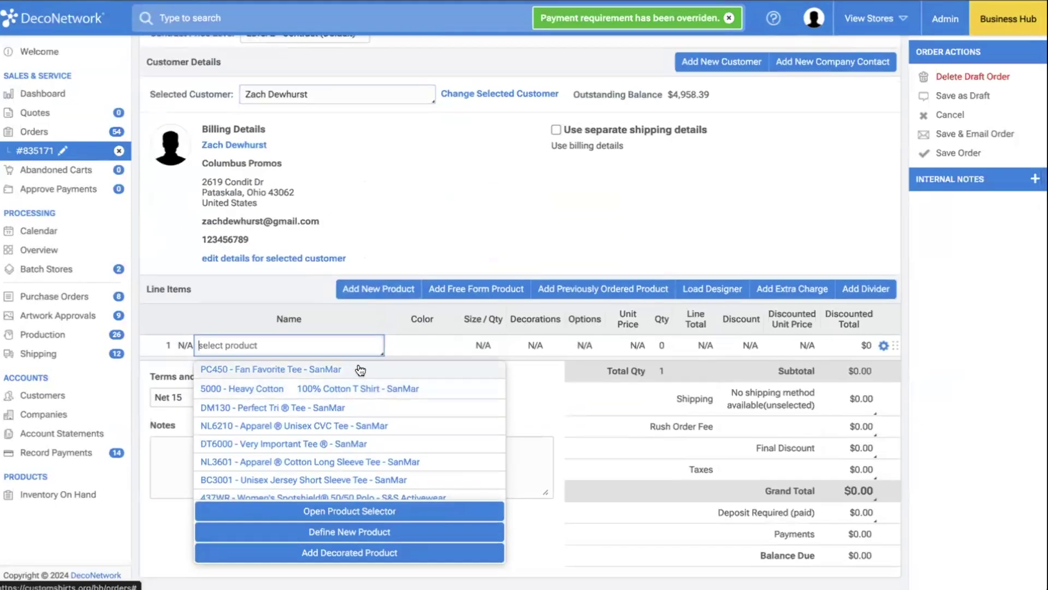
pyautogui.write('st600')
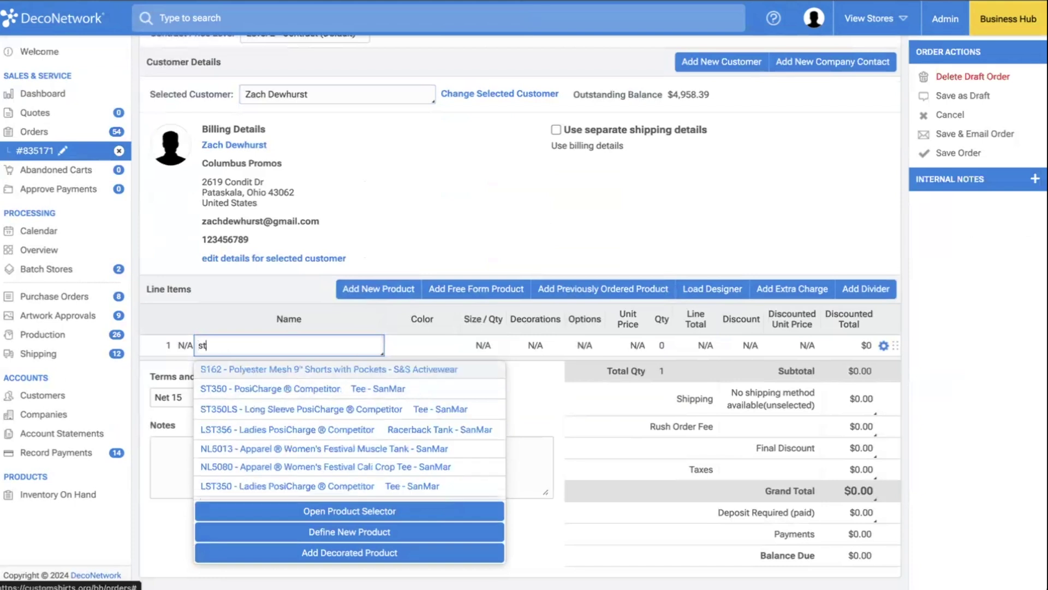
pyautogui.press('BackSpace')
pyautogui.press('BackSpace')
pyautogui.press('BackSpace')
pyautogui.press('BackSpace')
pyautogui.press('BackSpace')
pyautogui.write('dt6000')
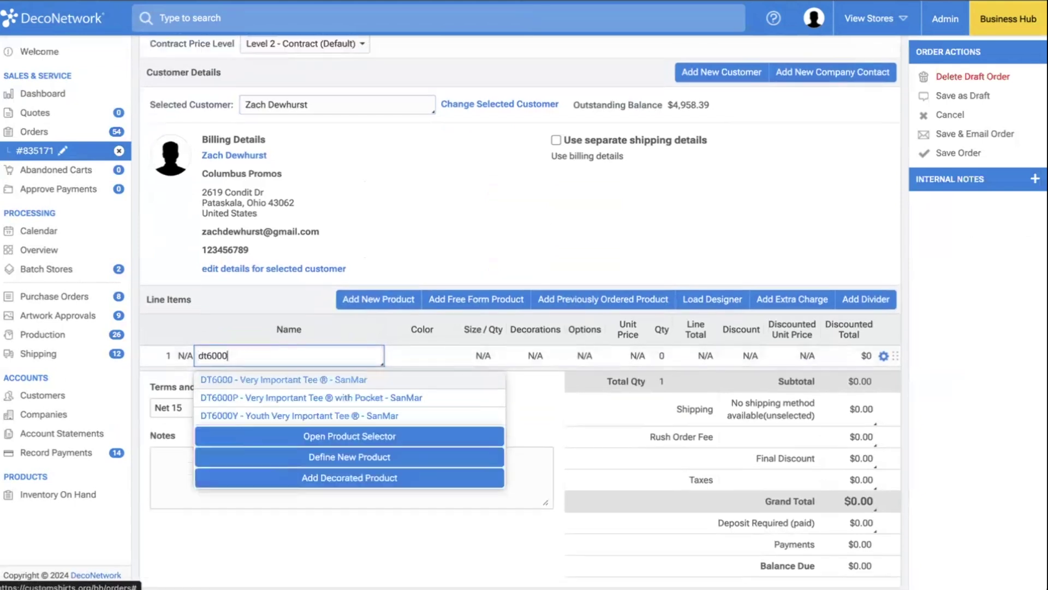
pyautogui.click(322, 381)
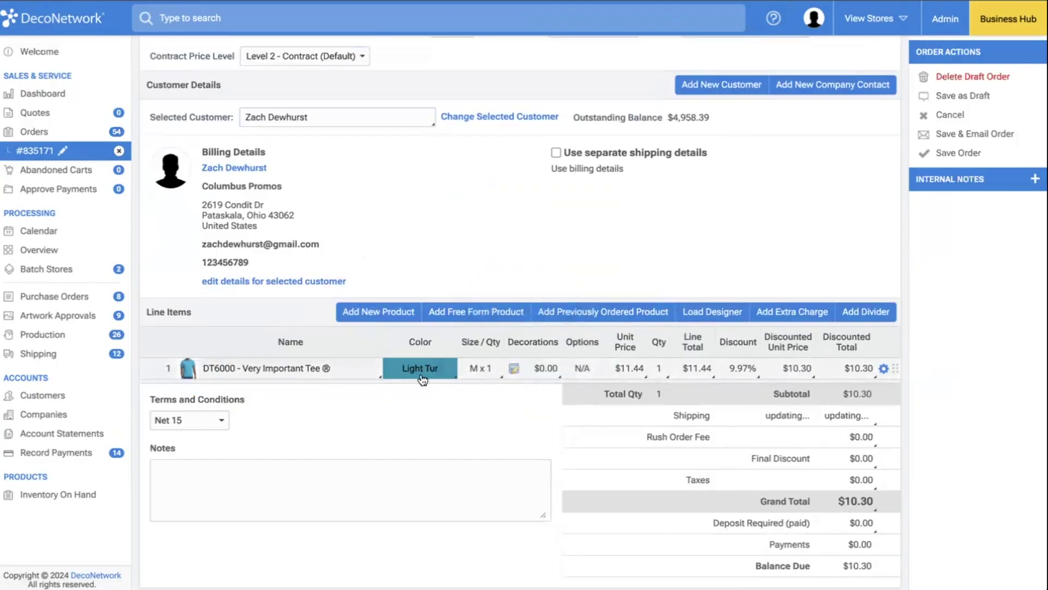
# - Enter size quantities of 10 M, 25 L and 5 XL for the Light Turquoise tee on the order
pyautogui.click(480, 368)
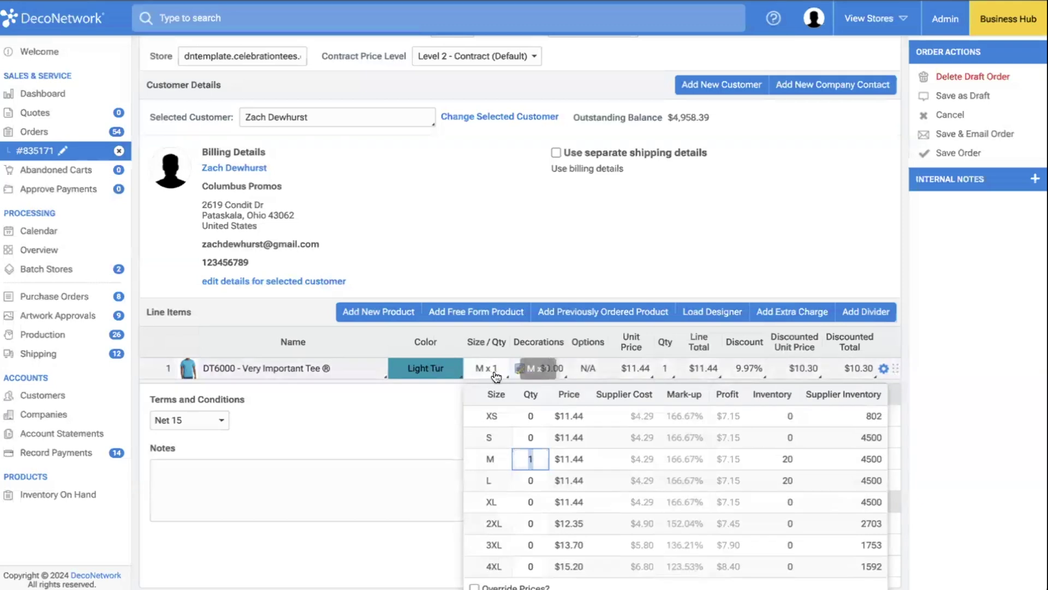
pyautogui.scroll(-1, 557, 453)
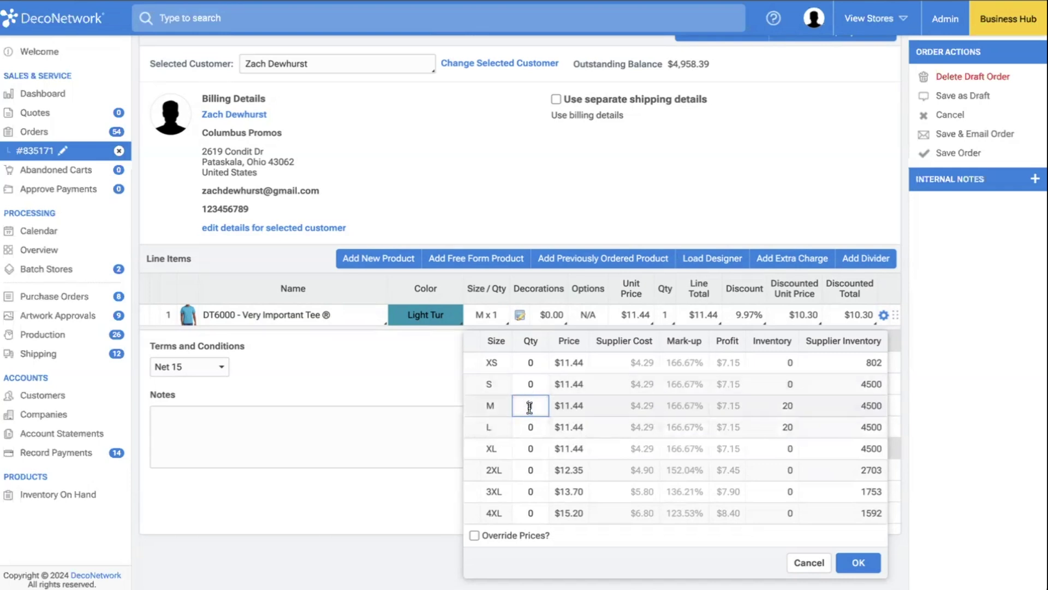
pyautogui.write('0')
pyautogui.click(530, 427)
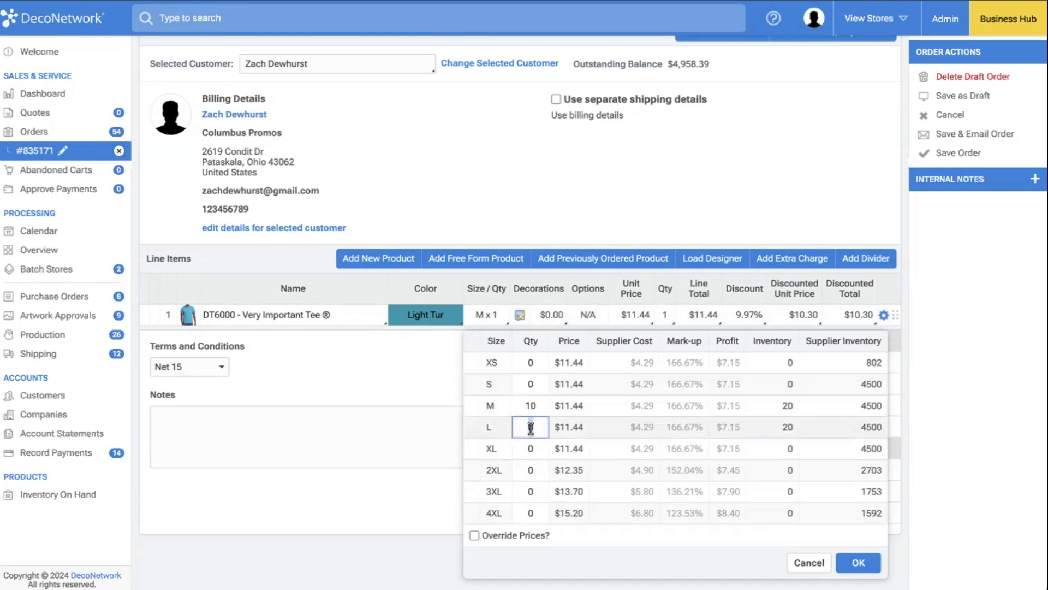
pyautogui.write('5')
pyautogui.doubleClick(530, 427)
pyautogui.write('25')
pyautogui.click(531, 443)
pyautogui.write('5')
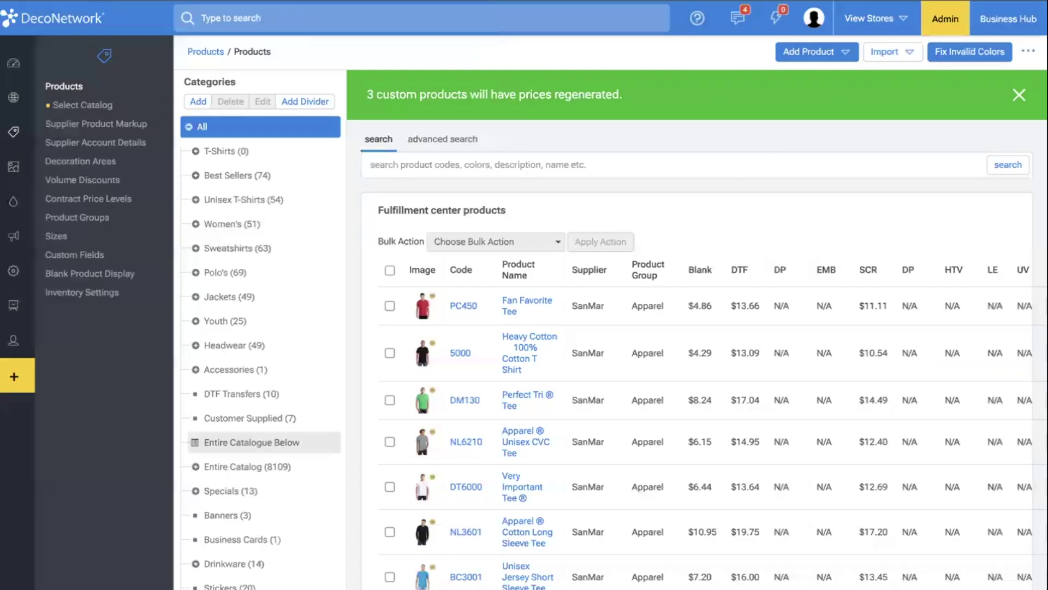
# - Reopen the DT6000 product's SKU and inventory settings and review the Light Turquoise stock, low stock warning and reorder levels
pyautogui.click(520, 484)
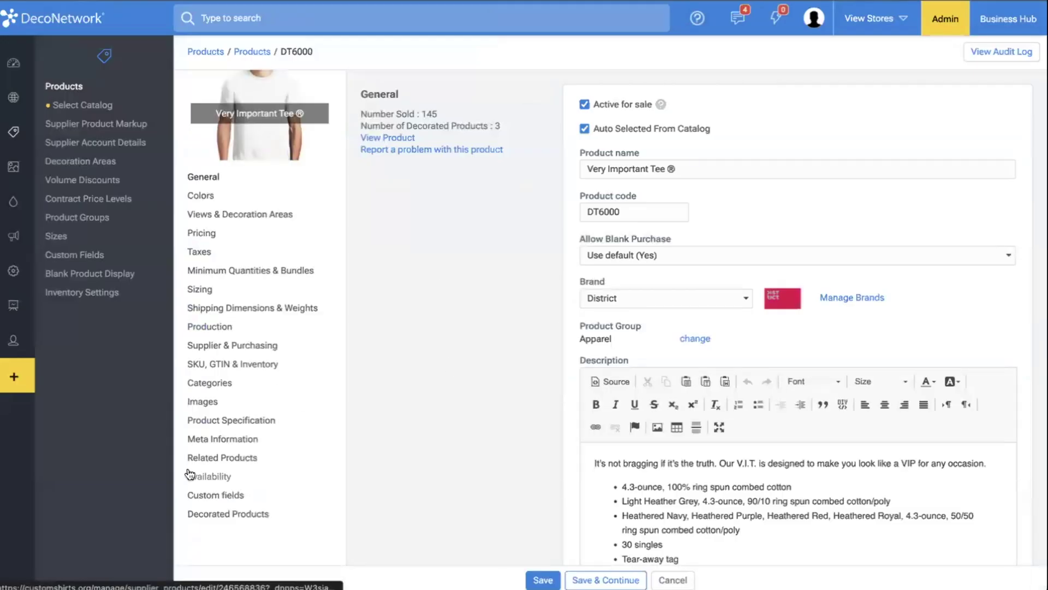
pyautogui.scroll(-2, 200, 462)
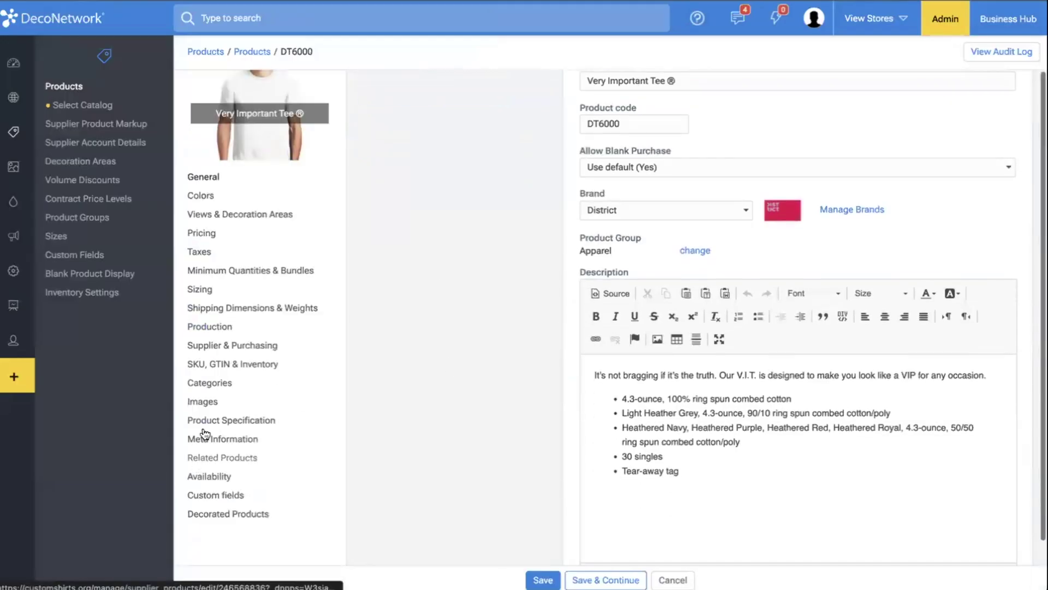
pyautogui.click(223, 364)
pyautogui.scroll(-10, 620, 366)
pyautogui.scroll(-20, 620, 366)
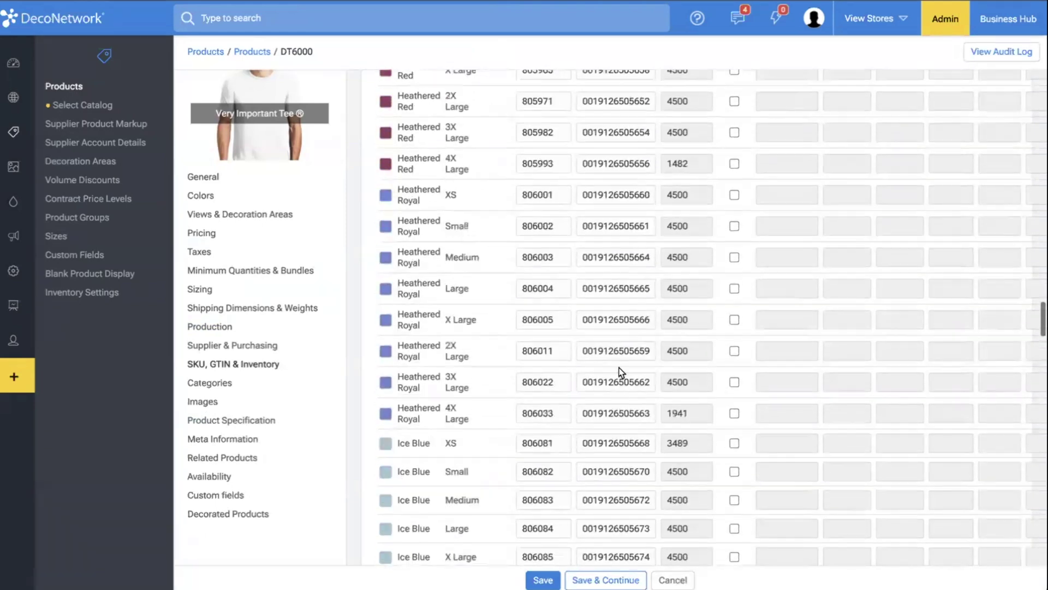
pyautogui.scroll(1, 620, 364)
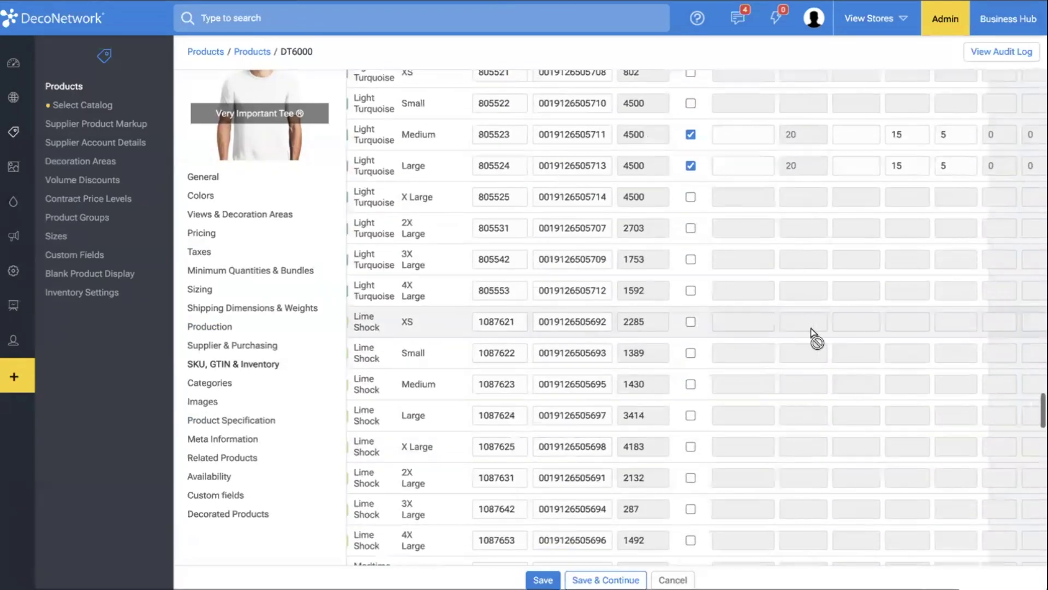
pyautogui.scroll(4, 814, 333)
pyautogui.hscroll(3, 814, 333)
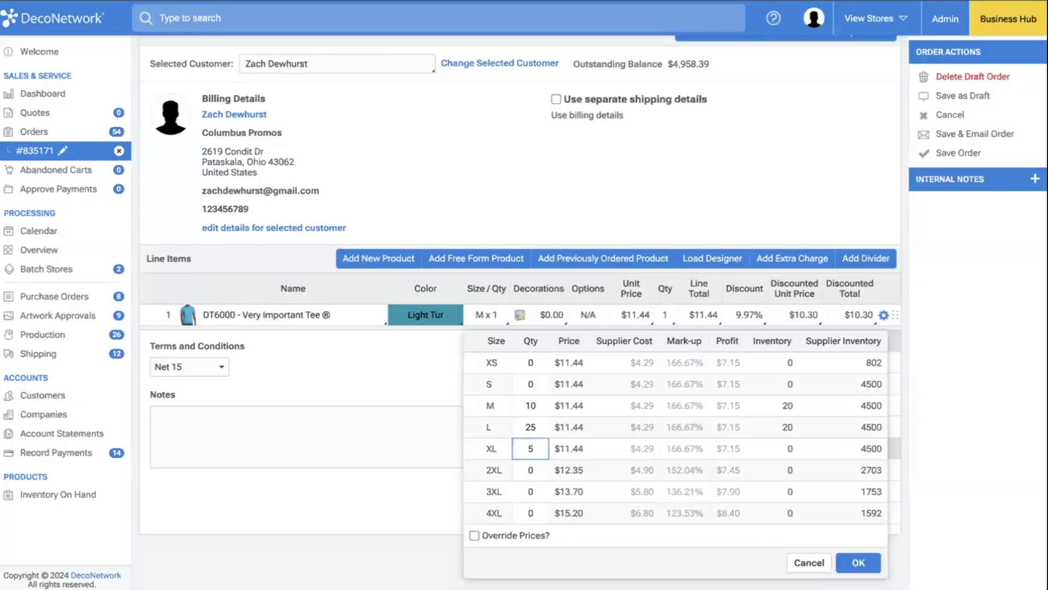
# - Accept the tee's size quantities on the draft order and save the order once its shipping information has updated
pyautogui.click(537, 405)
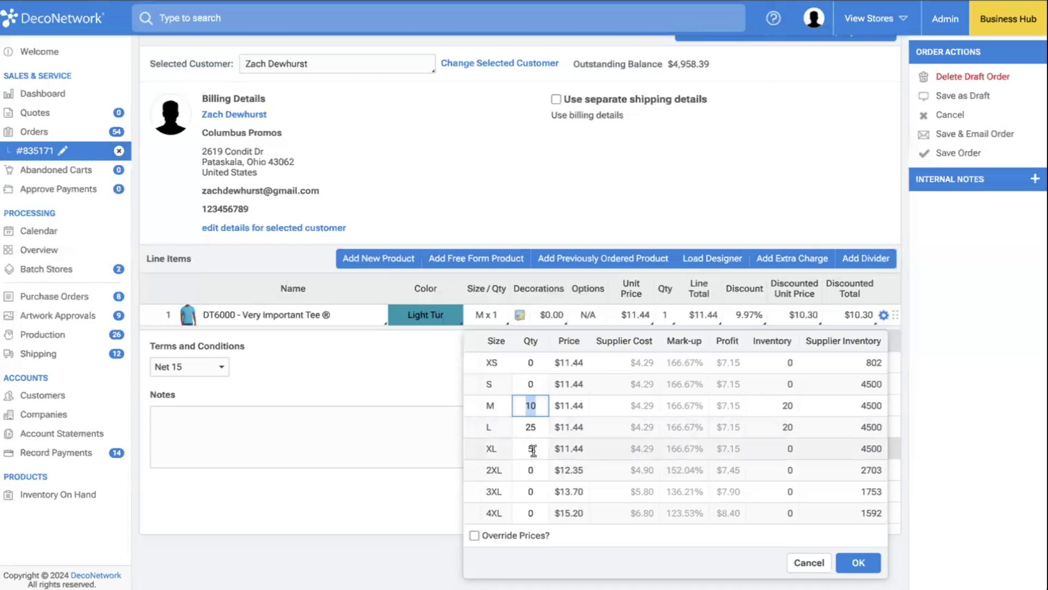
pyautogui.click(843, 567)
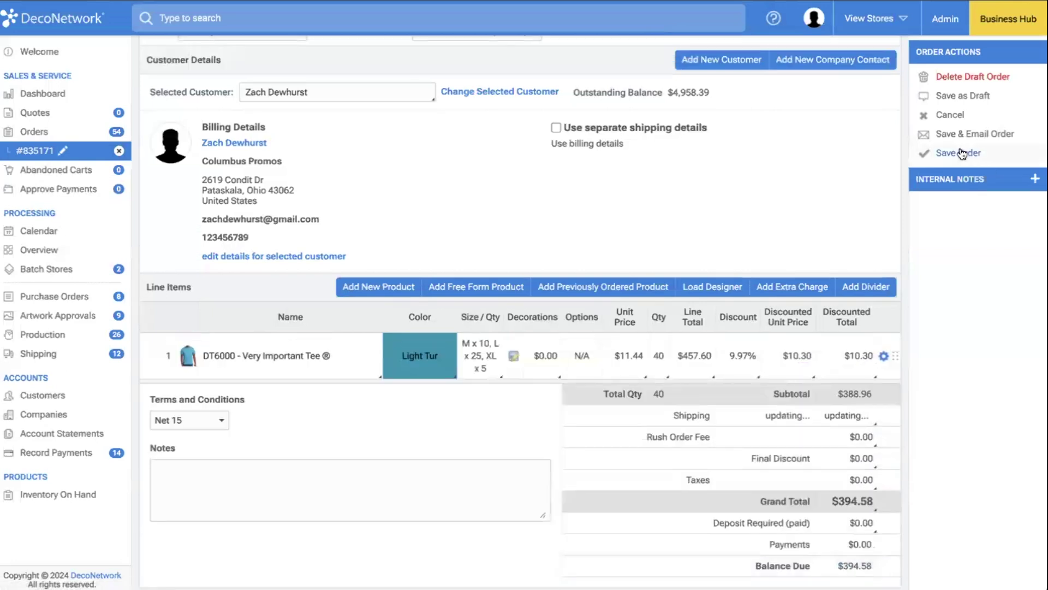
pyautogui.click(962, 152)
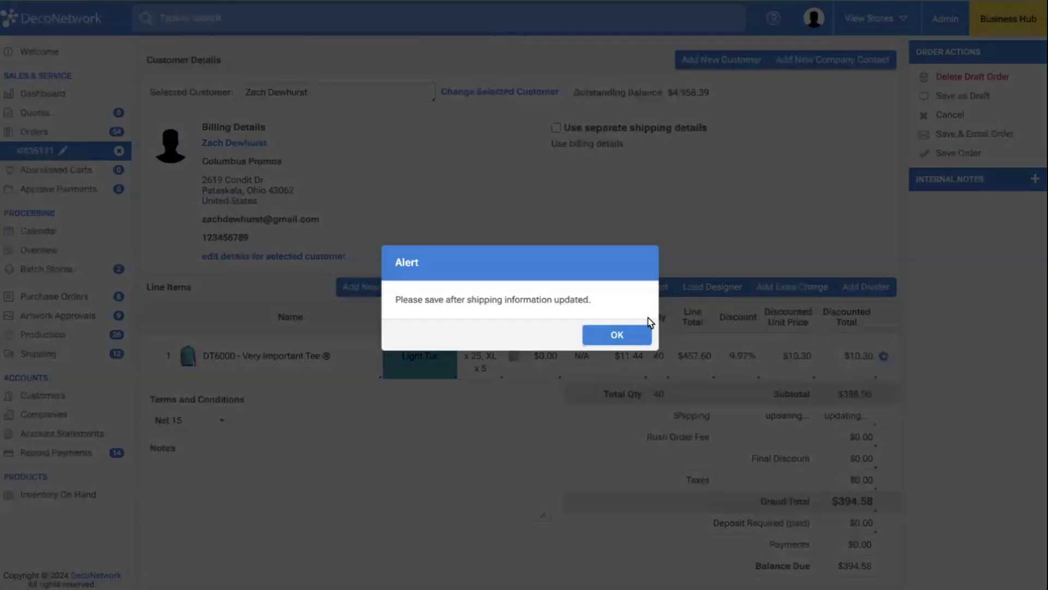
pyautogui.click(637, 344)
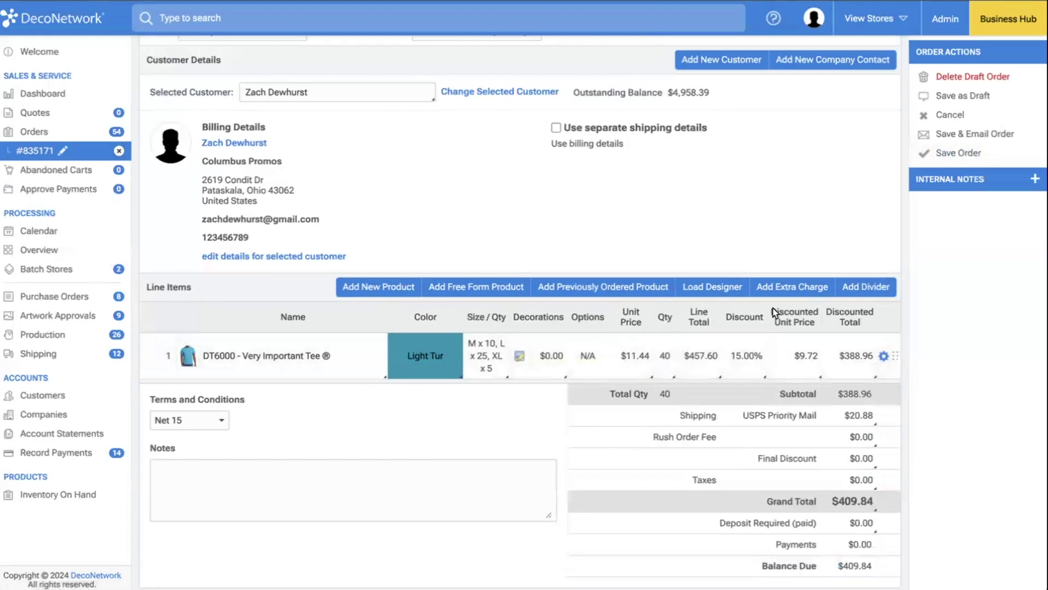
pyautogui.click(963, 152)
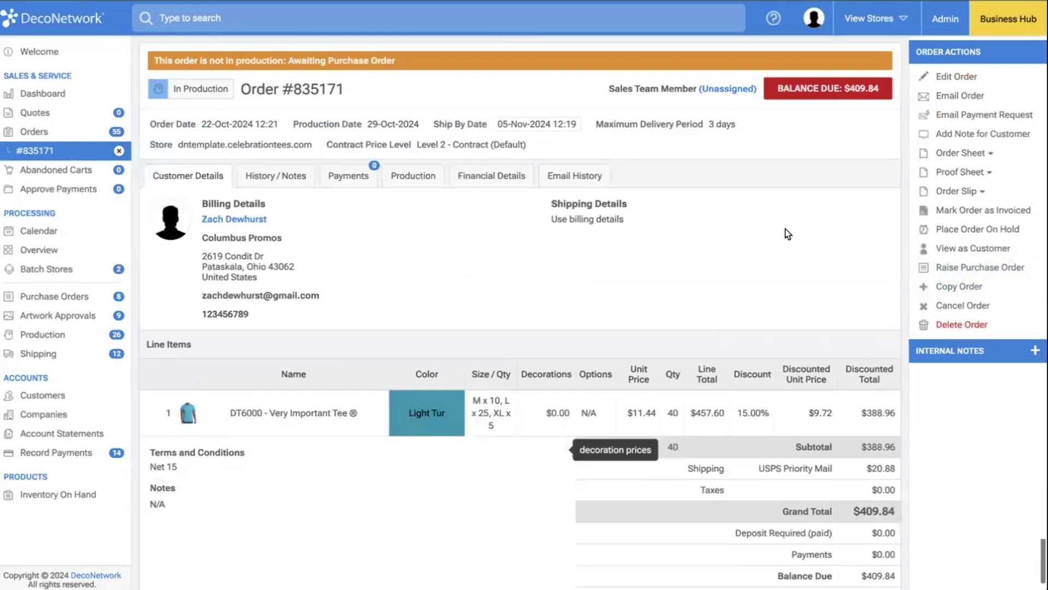
# - Raise a new SanMar purchase order from the saved order and review its required and to-order quantities
pyautogui.click(967, 269)
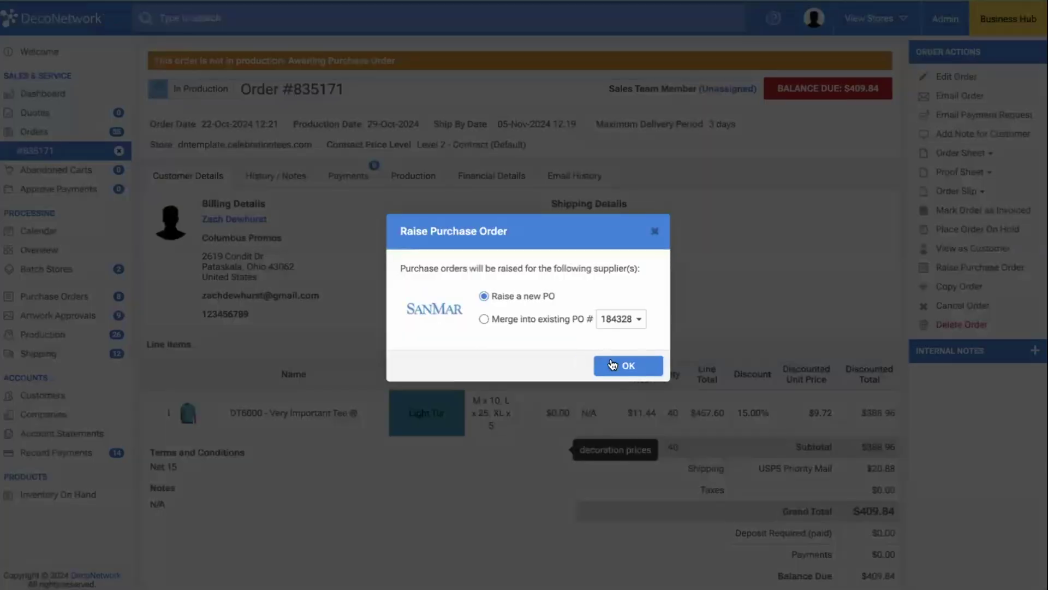
pyautogui.click(613, 365)
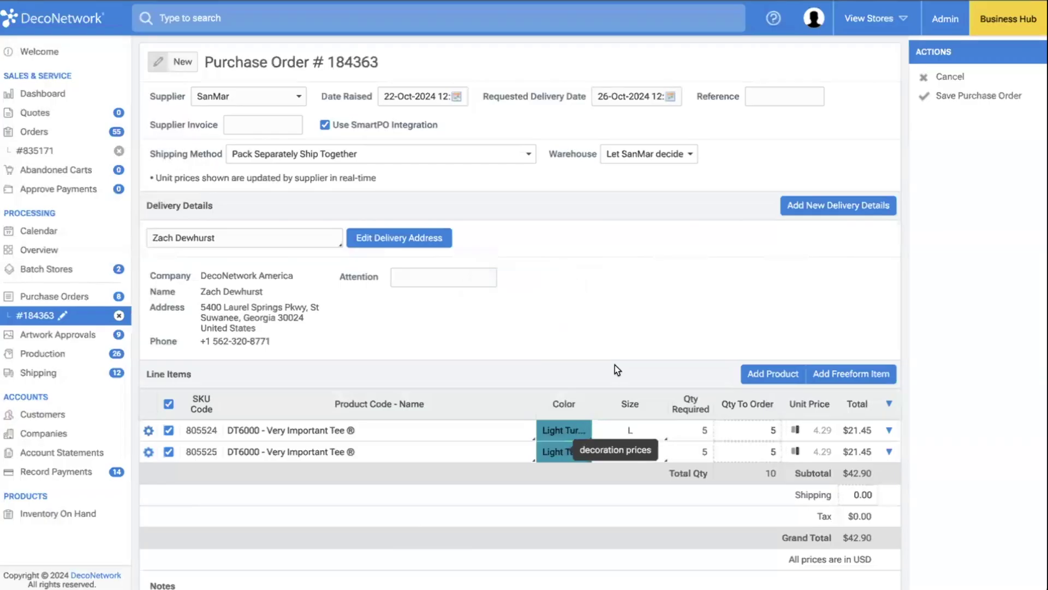
pyautogui.scroll(-2, 683, 517)
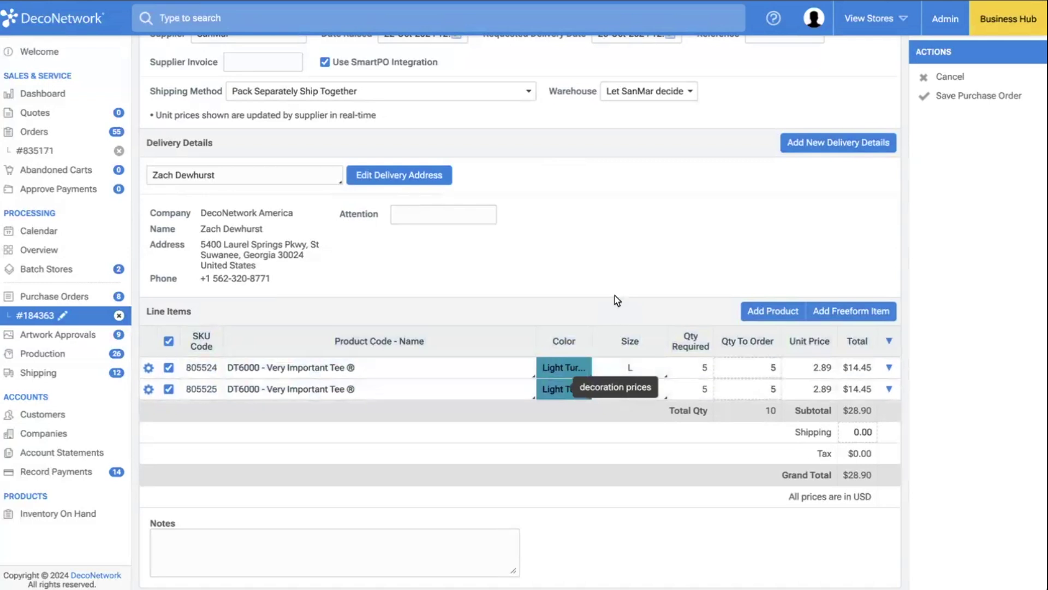
# - Reopen the Light Turquoise tee order for editing, review its allocated inventory by size, and accept the size quantities
pyautogui.click(49, 151)
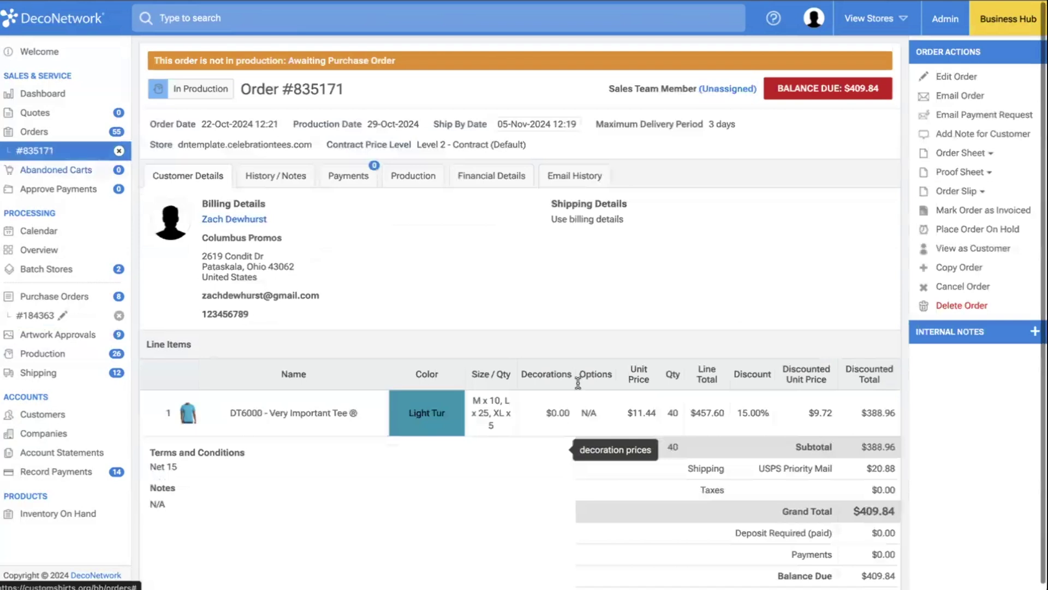
pyautogui.click(950, 77)
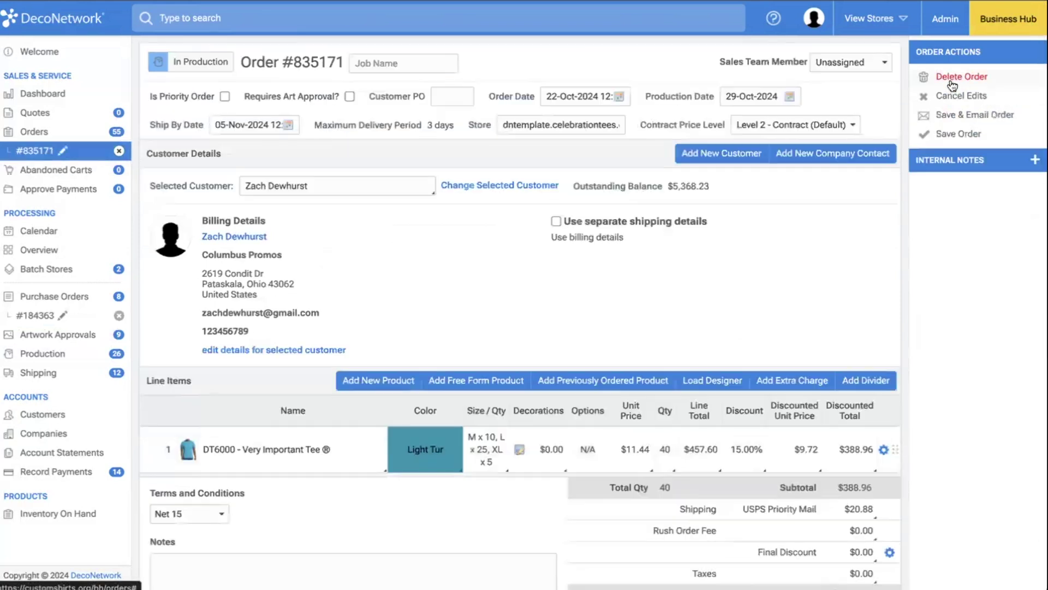
pyautogui.click(495, 451)
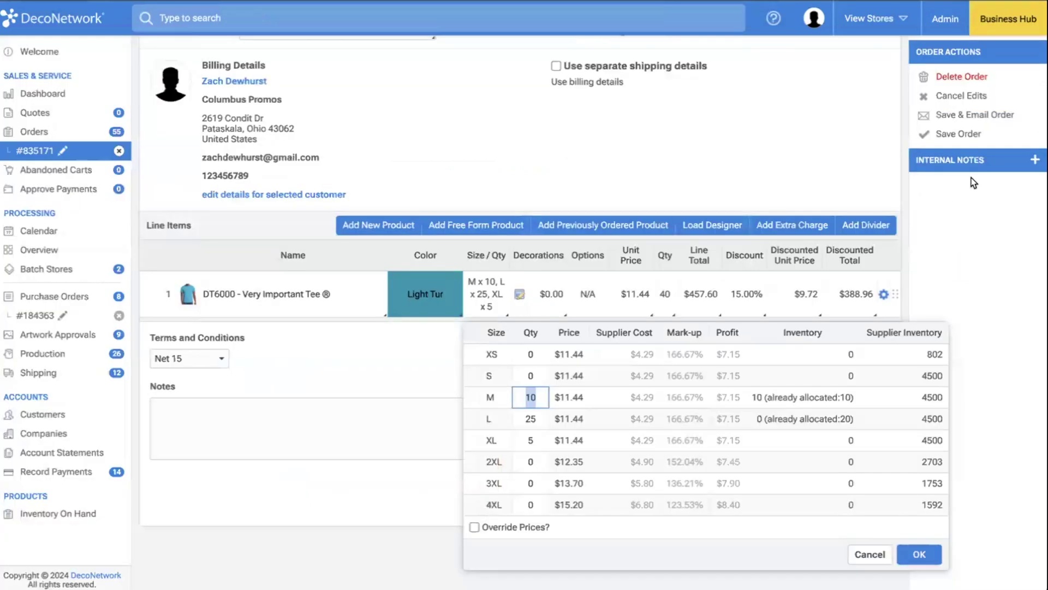
pyautogui.click(925, 552)
pyautogui.click(968, 139)
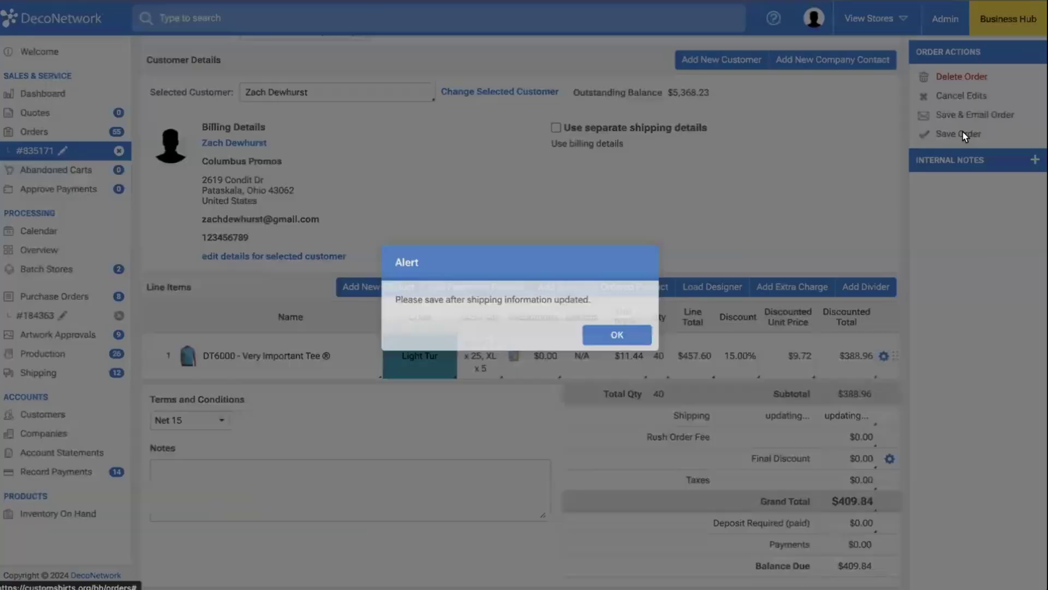
pyautogui.click(618, 335)
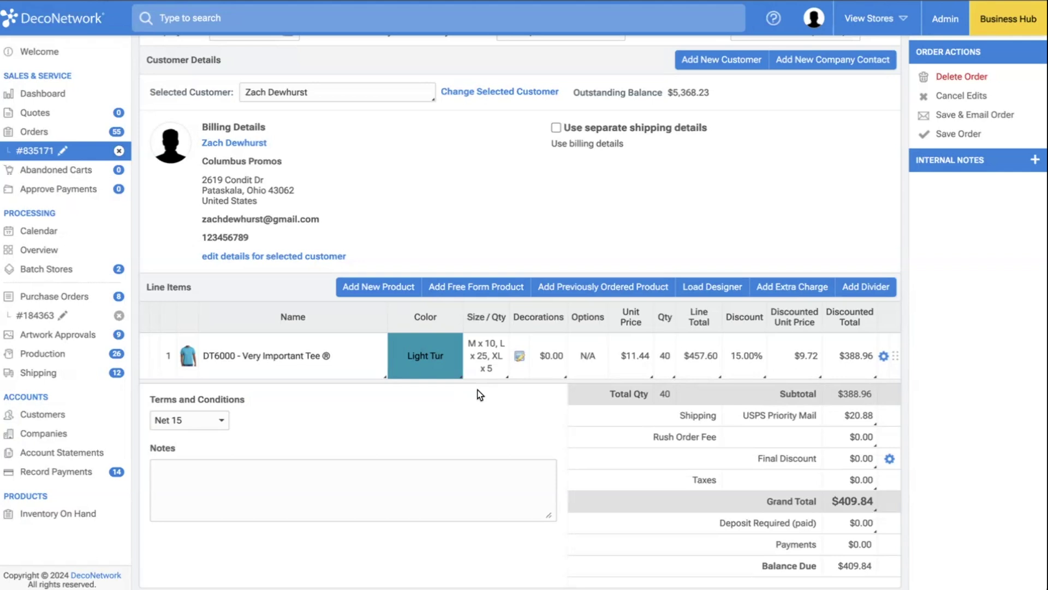
pyautogui.scroll(2, 478, 394)
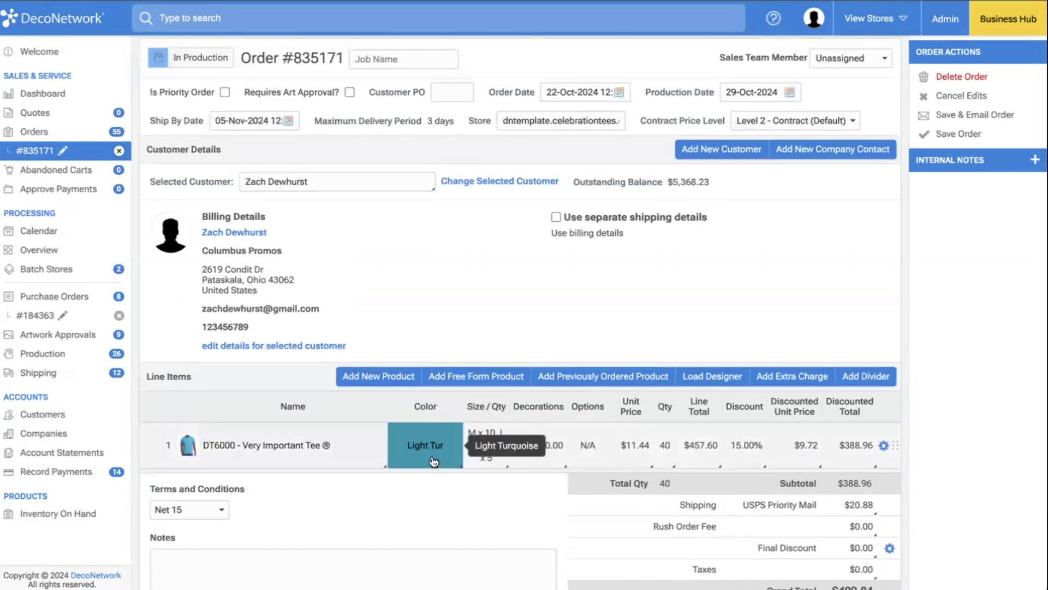
# - Check the items awaiting purchase orders, and save the edited tee order without a note to the customer
pyautogui.click(34, 296)
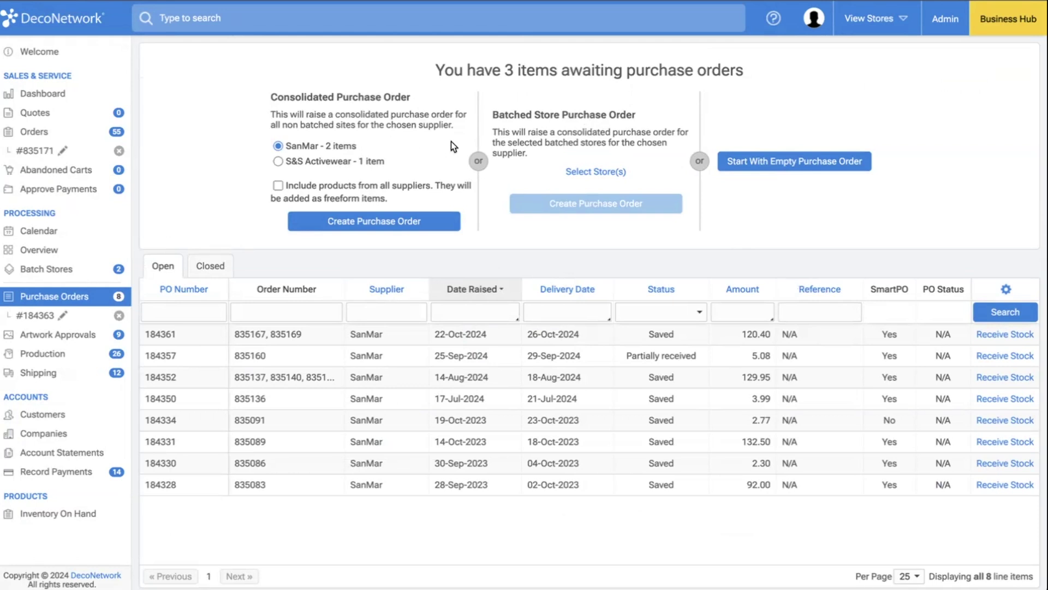
pyautogui.click(49, 151)
pyautogui.click(950, 134)
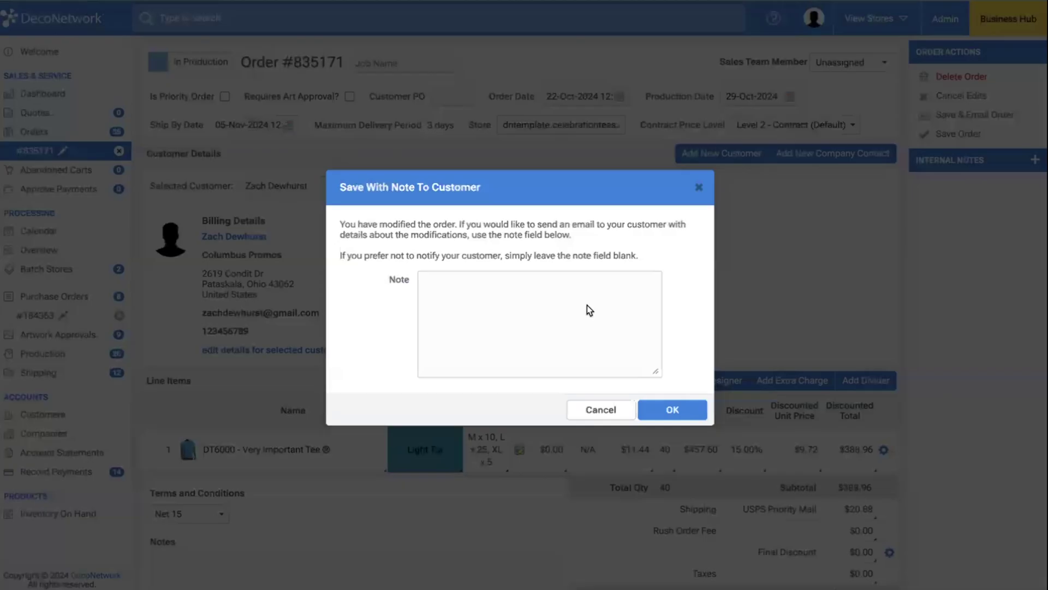
pyautogui.click(677, 410)
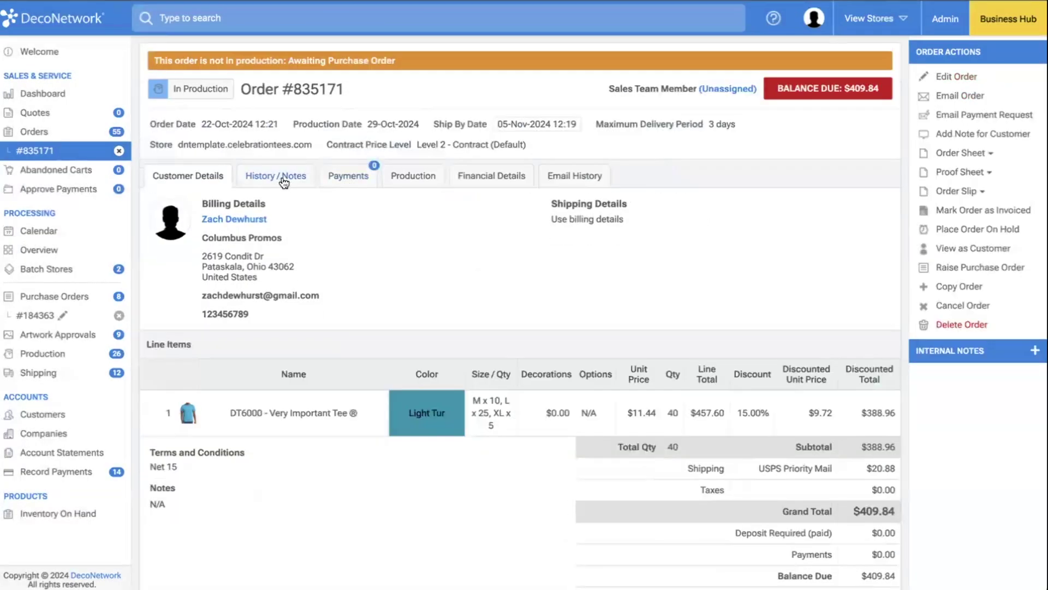
# - Review the order's production details and view its Inventory Pull Sheet for the allocated Light Turquoise quantities
pyautogui.click(419, 174)
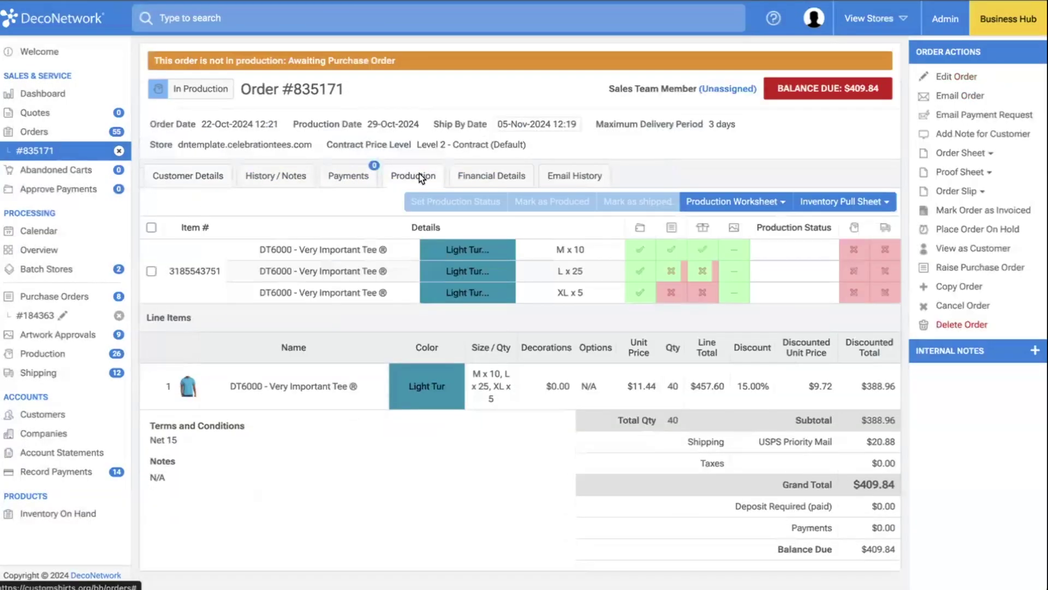
pyautogui.click(849, 203)
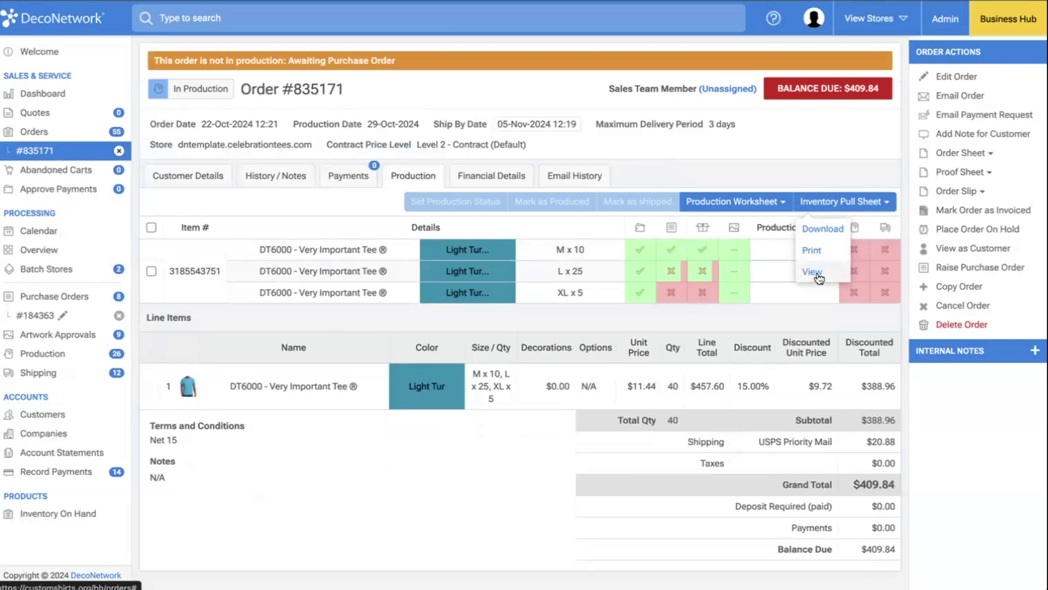
pyautogui.click(818, 274)
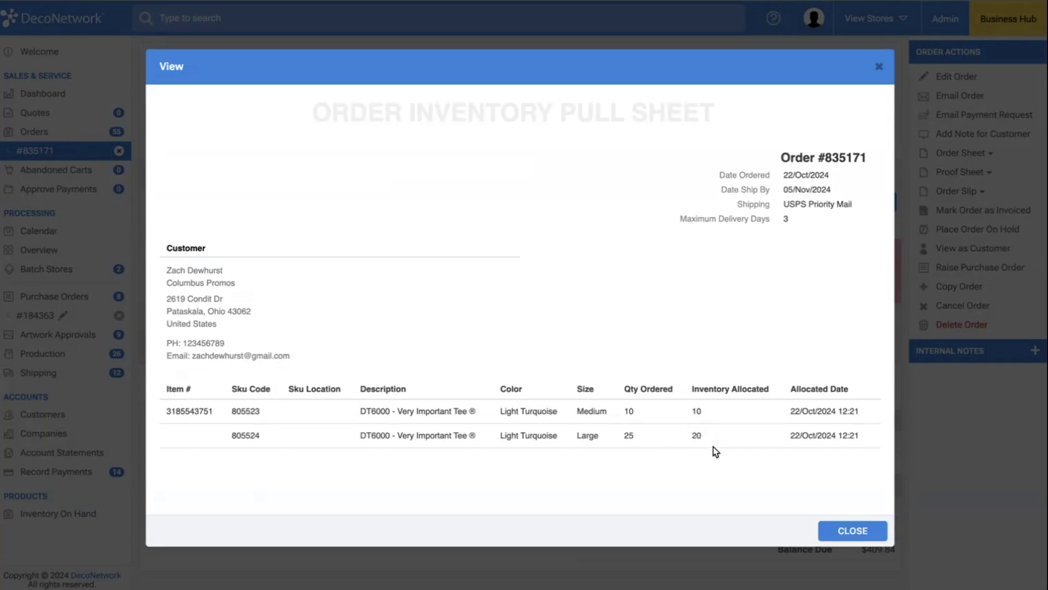
pyautogui.click(847, 525)
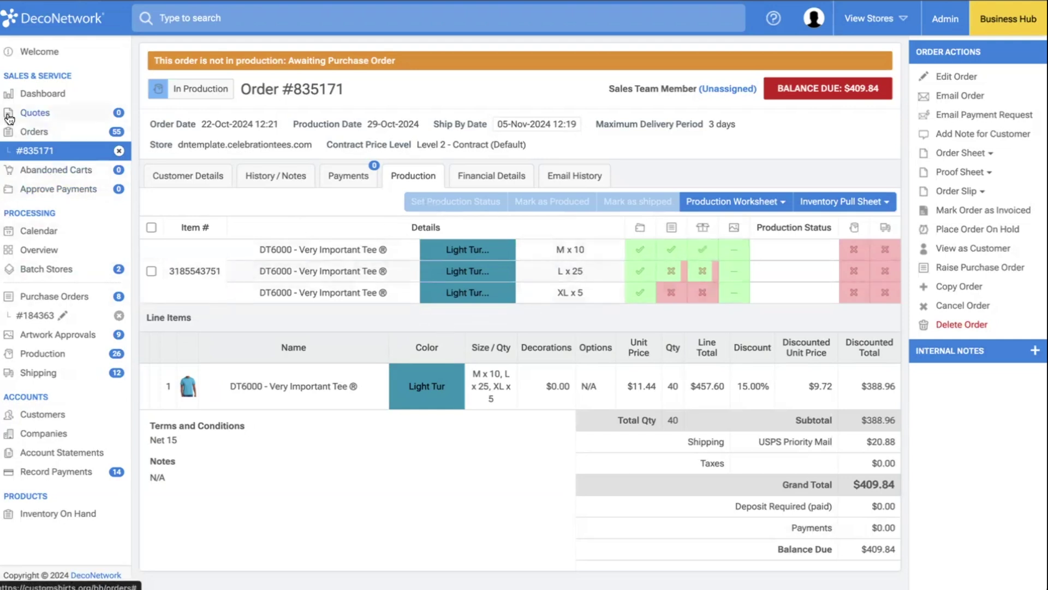
# - Start a new blank order draft and save the pending SanMar purchase order for the Light Turquoise tees
pyautogui.click(54, 132)
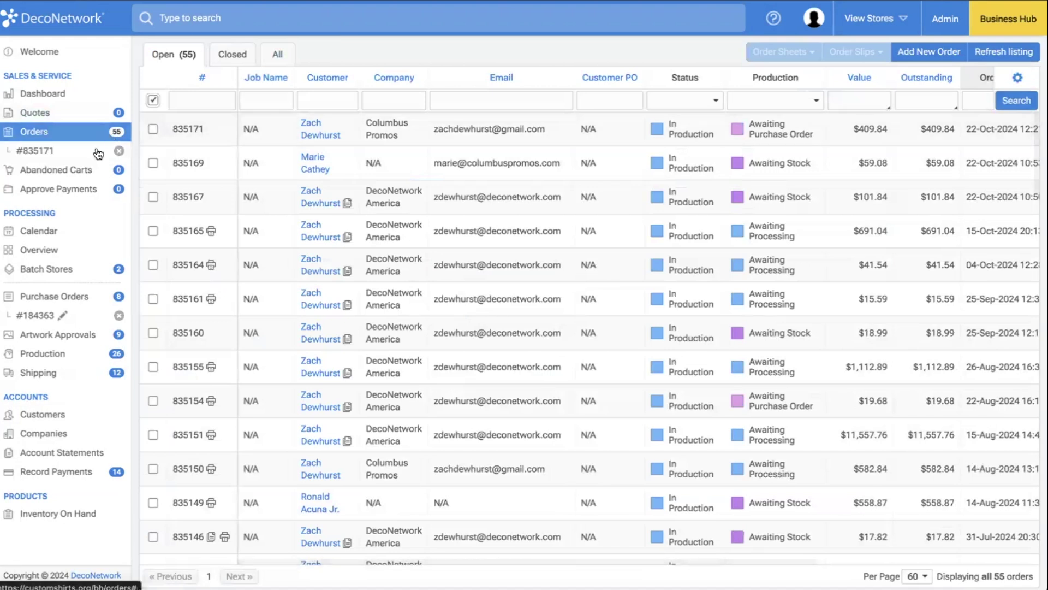
pyautogui.click(934, 51)
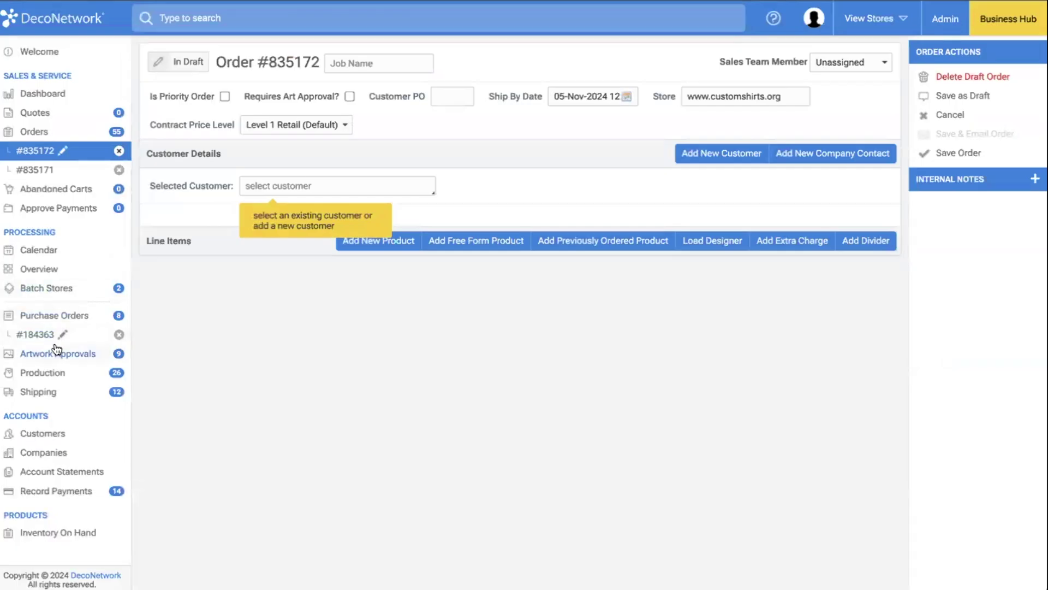
pyautogui.click(57, 353)
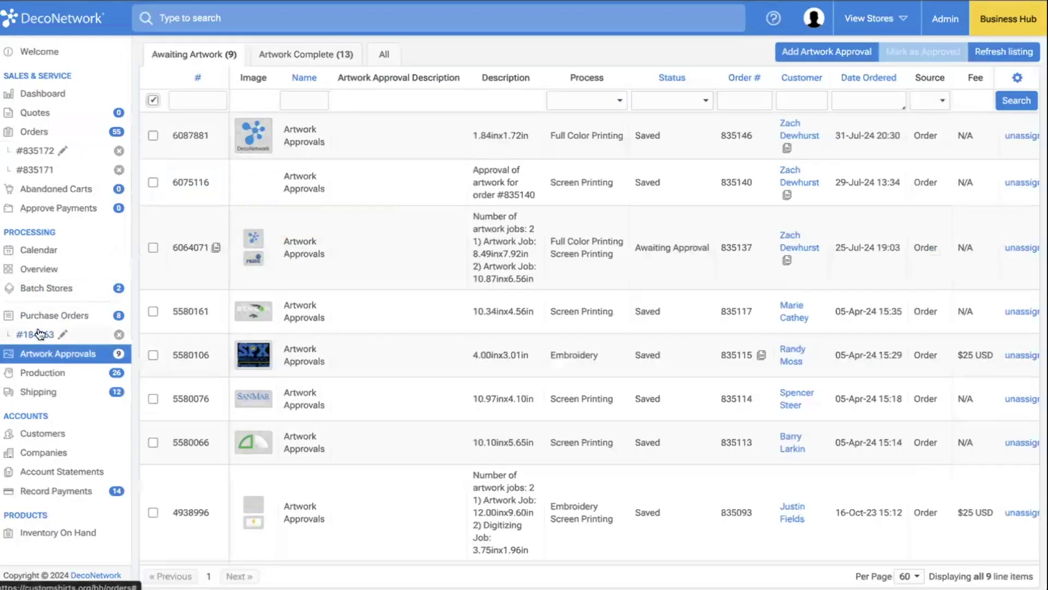
pyautogui.click(38, 334)
pyautogui.click(985, 101)
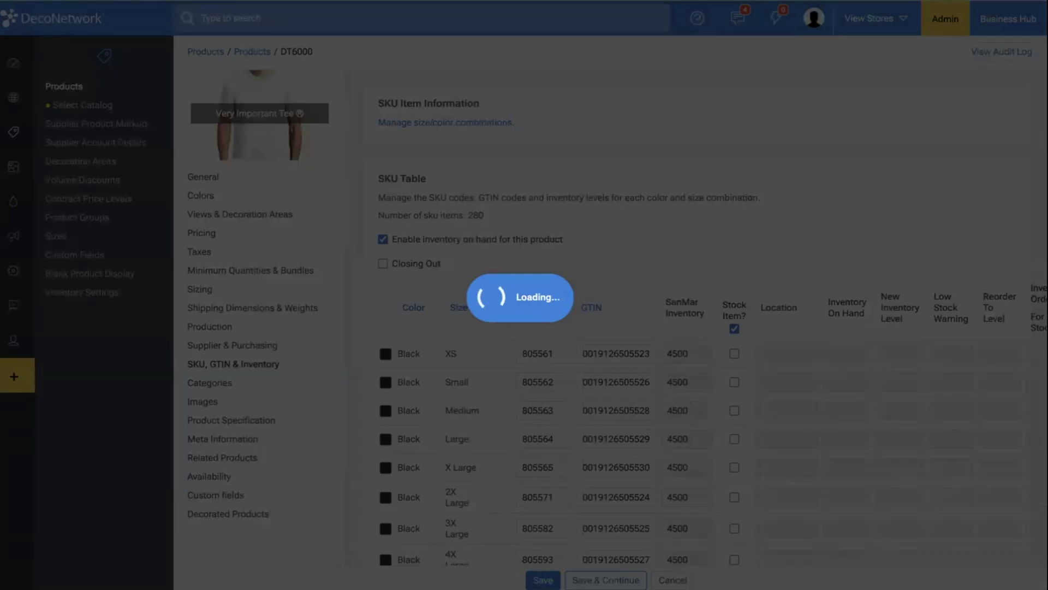
# - Scan the DT6000 product's SKU table, and list the DT6000 - Very Important Tee in Inventory On Hand
pyautogui.scroll(-3, 669, 359)
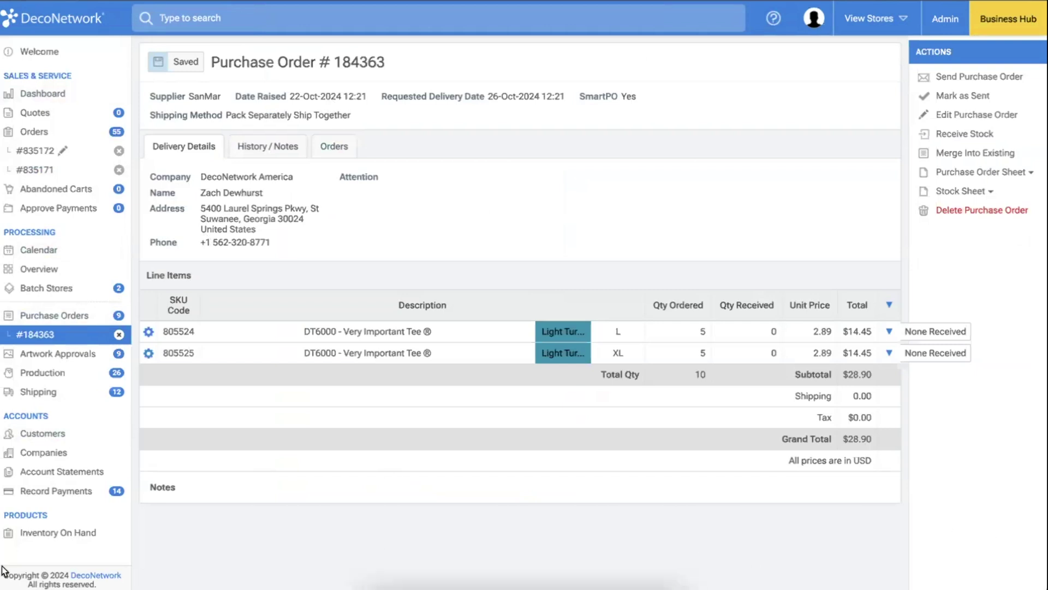
pyautogui.click(30, 530)
pyautogui.click(247, 124)
pyautogui.write('dt6000')
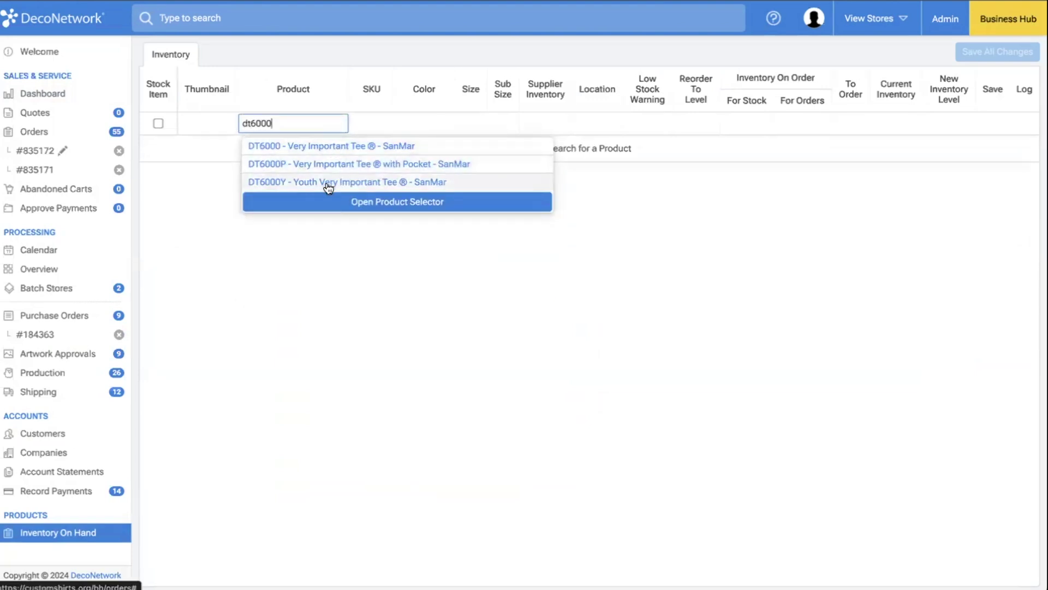
pyautogui.click(298, 148)
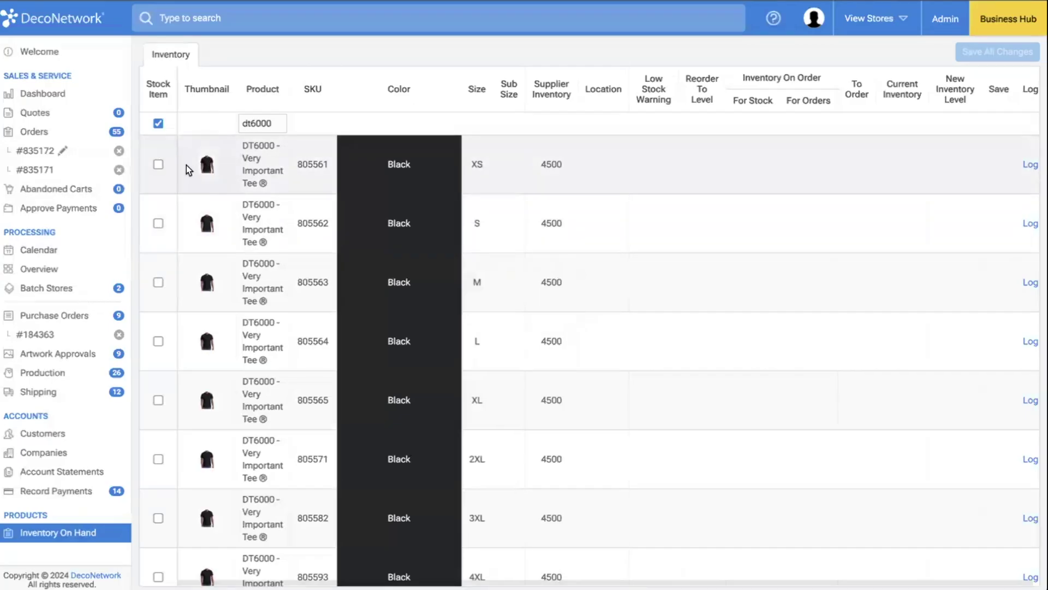
# - Make the Black XS DT6000 tee a stock item with inventory level 10, low stock warning 5 and reorder-to level 20, and save it
pyautogui.click(157, 165)
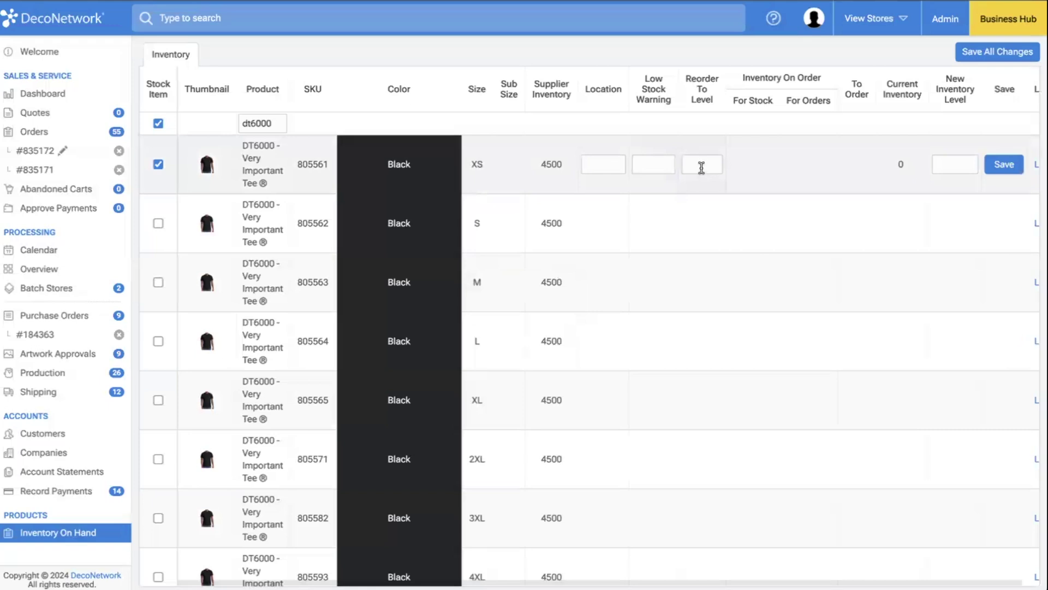
pyautogui.click(946, 161)
pyautogui.write('10')
pyautogui.hscroll(1, 950, 164)
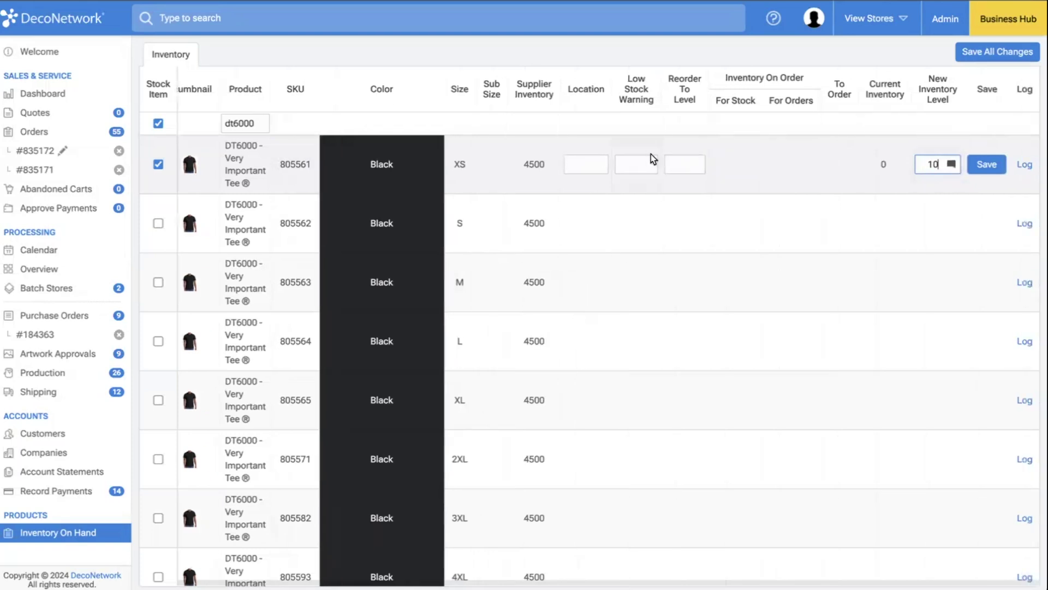
pyautogui.click(680, 164)
pyautogui.click(634, 164)
pyautogui.write('5')
pyautogui.click(687, 165)
pyautogui.write('20')
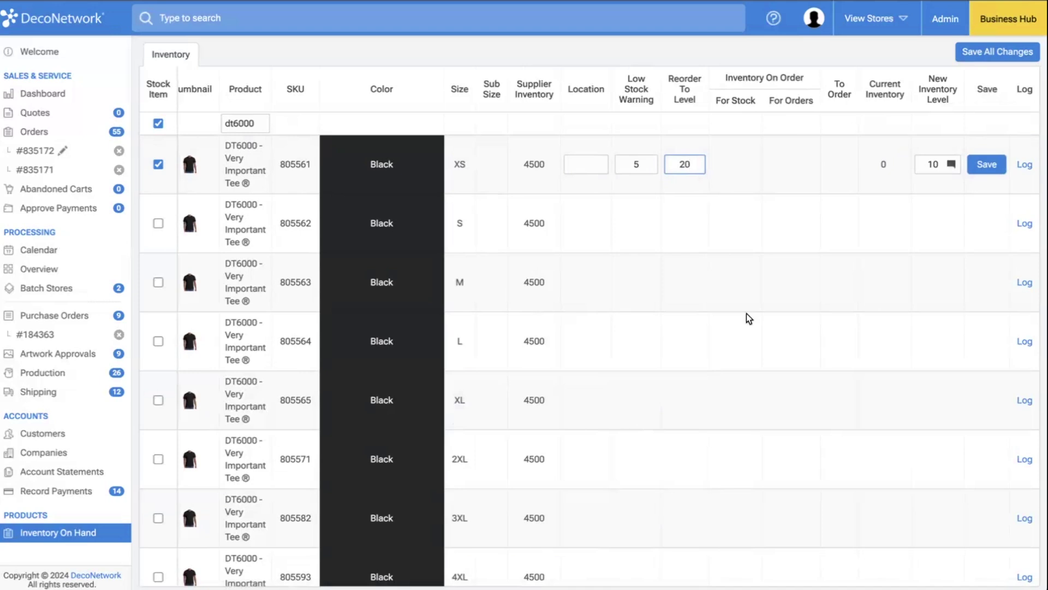
pyautogui.click(990, 166)
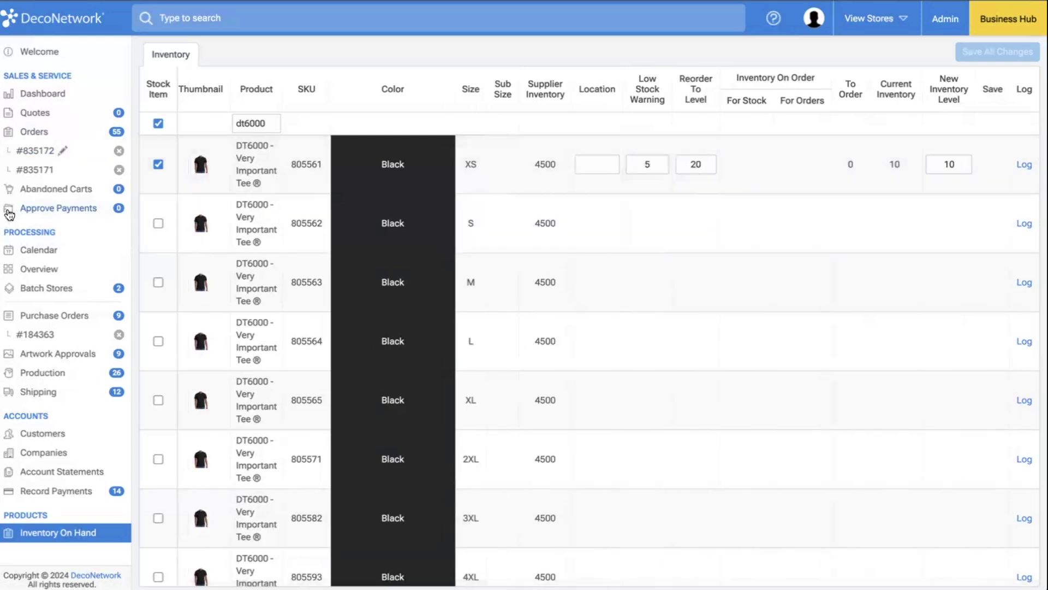
# - Start another new order for the first existing customer in the list and acknowledge the customer's important notes
pyautogui.click(48, 131)
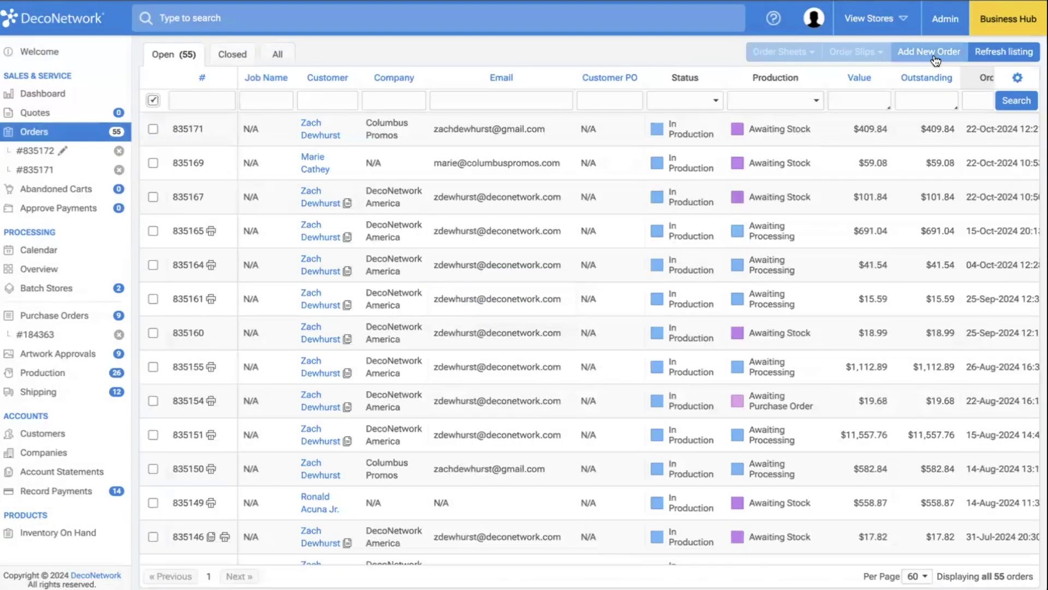
pyautogui.click(929, 51)
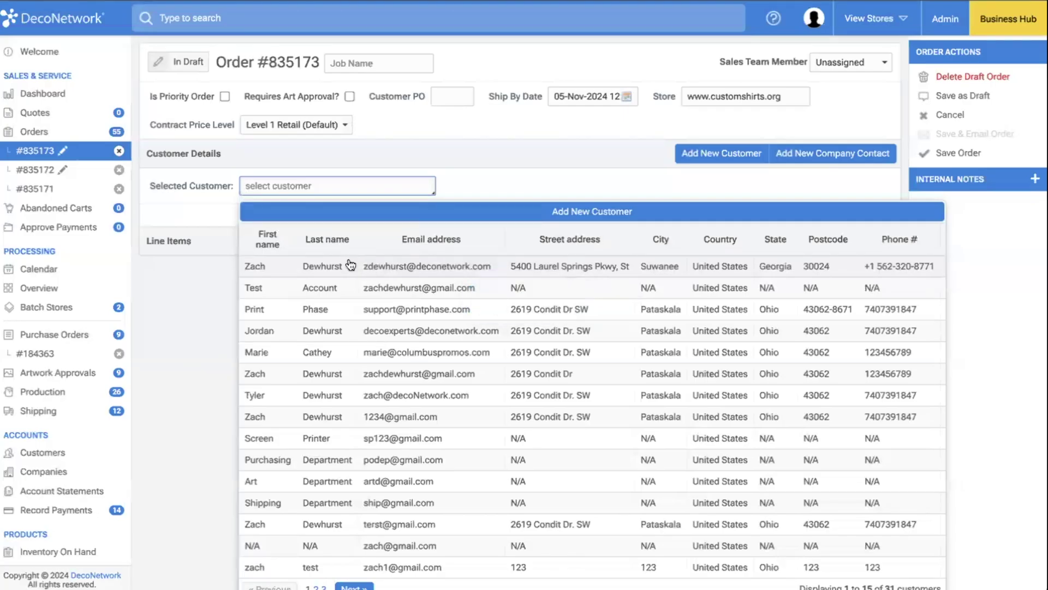
pyautogui.click(351, 265)
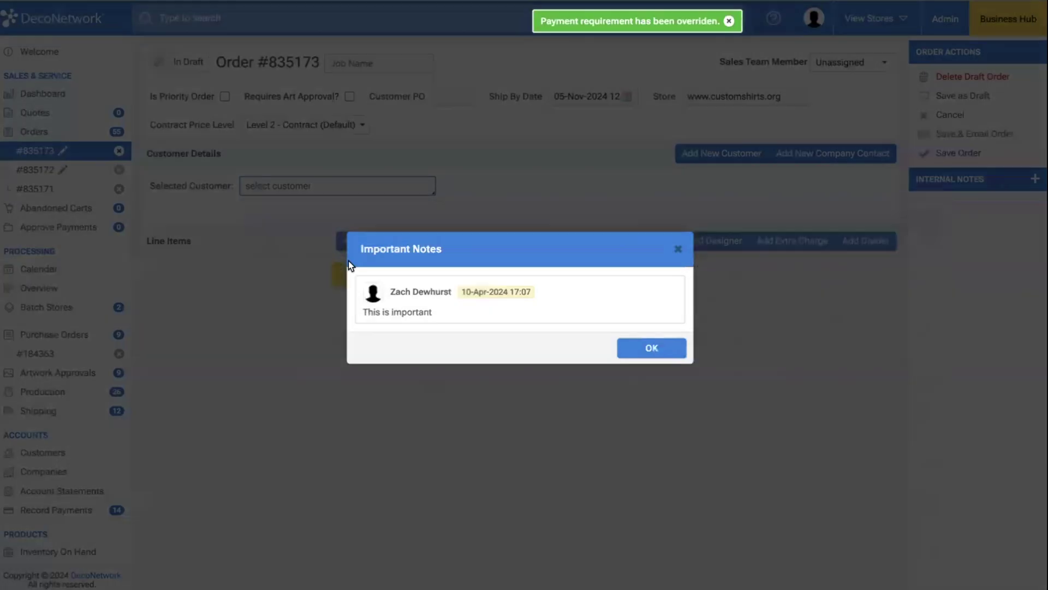
pyautogui.click(678, 348)
# - Add the DT6000 - Very Important Tee in Black as a line item on the new order
pyautogui.click(378, 380)
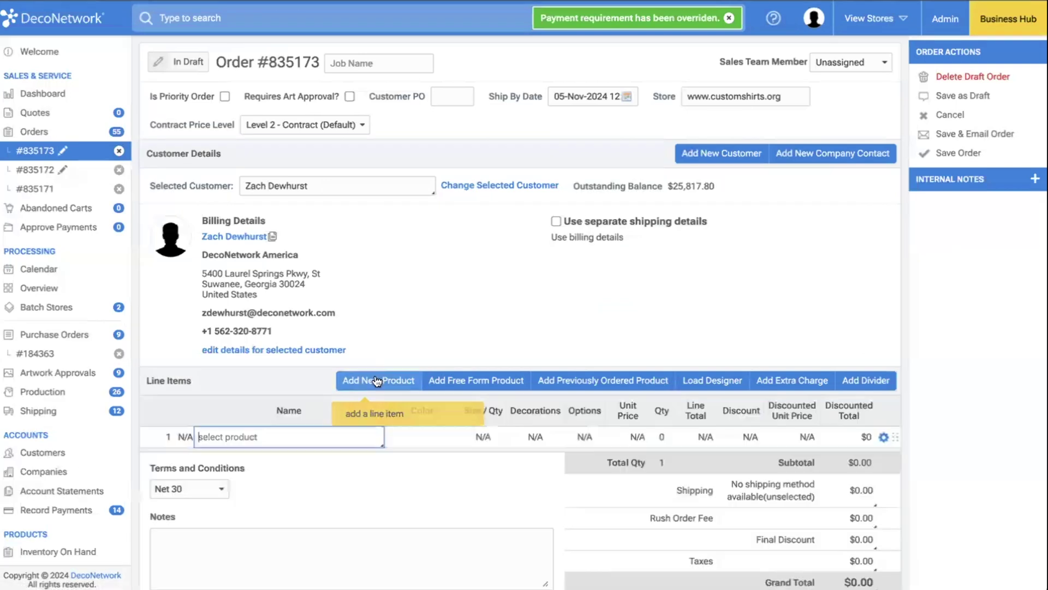
pyautogui.write('dt6000')
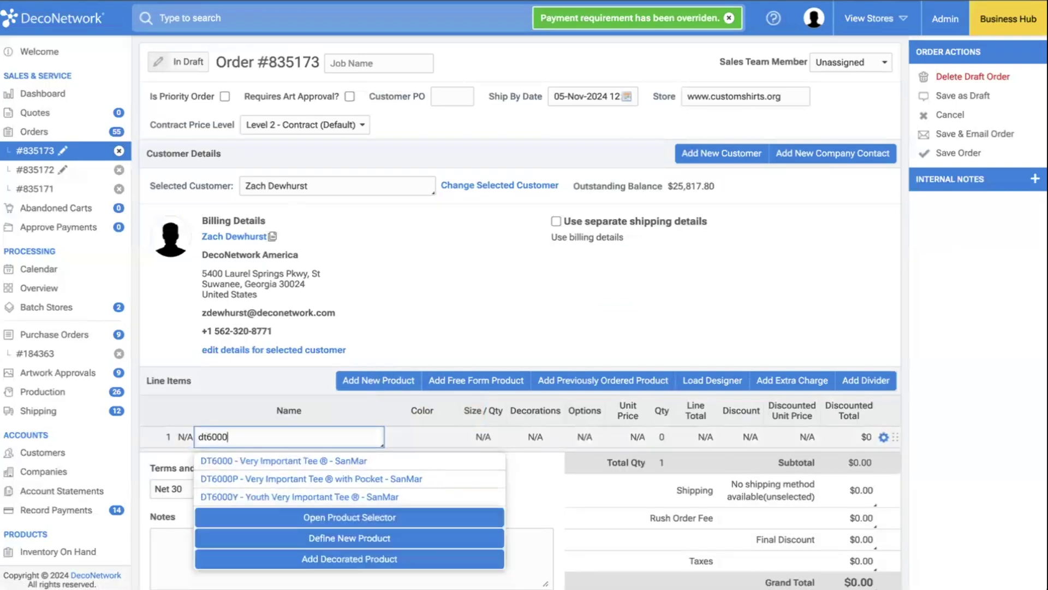
pyautogui.click(265, 462)
pyautogui.click(433, 437)
pyautogui.click(436, 469)
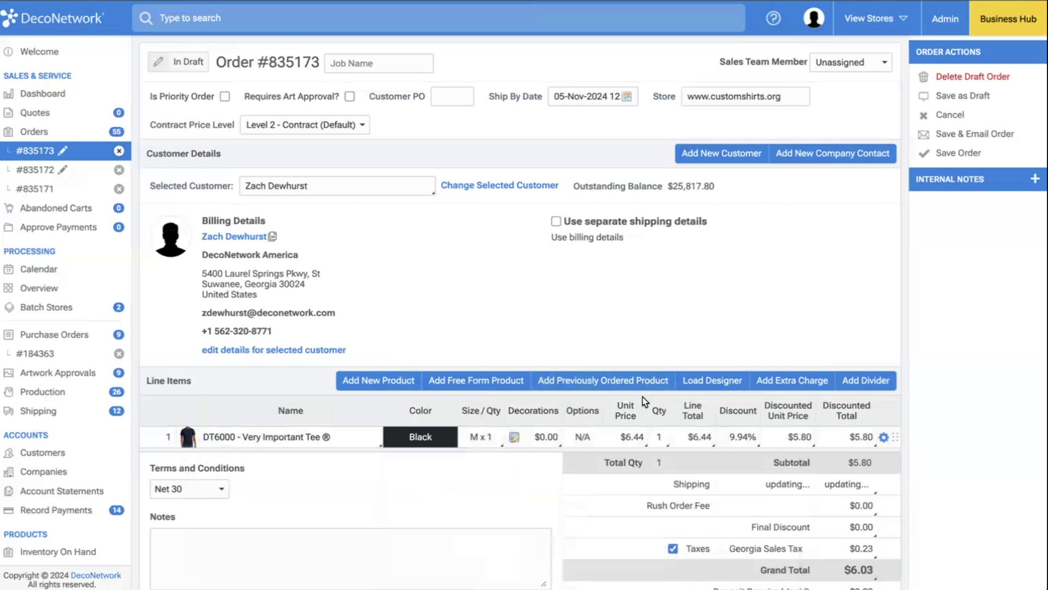
# - Compare the Black tee's inventory by size on the draft order with the levels in Inventory On Hand, and return to the draft
pyautogui.click(489, 435)
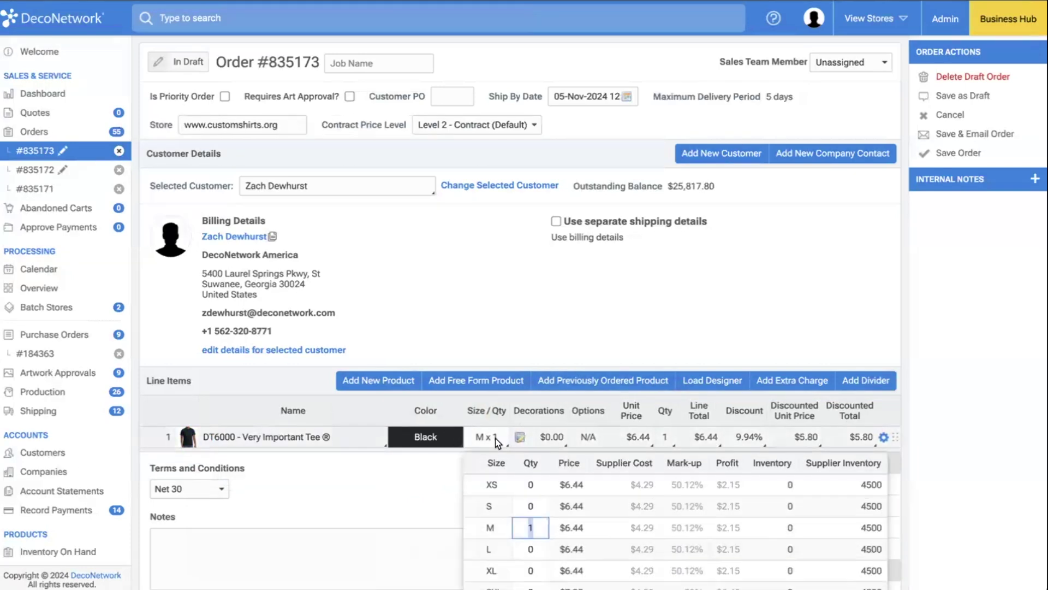
pyautogui.scroll(-2, 578, 474)
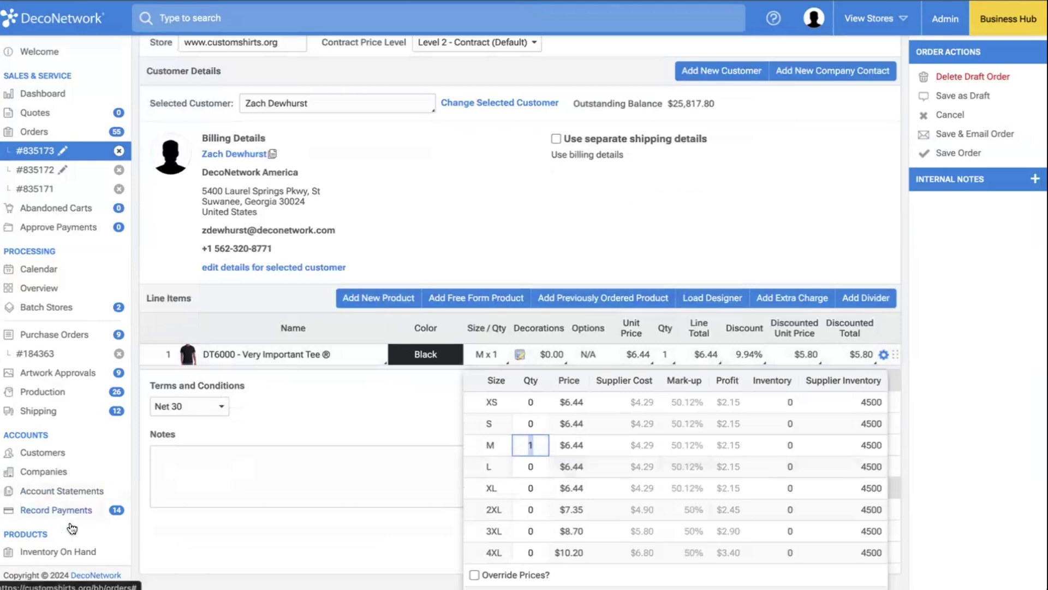
pyautogui.click(48, 552)
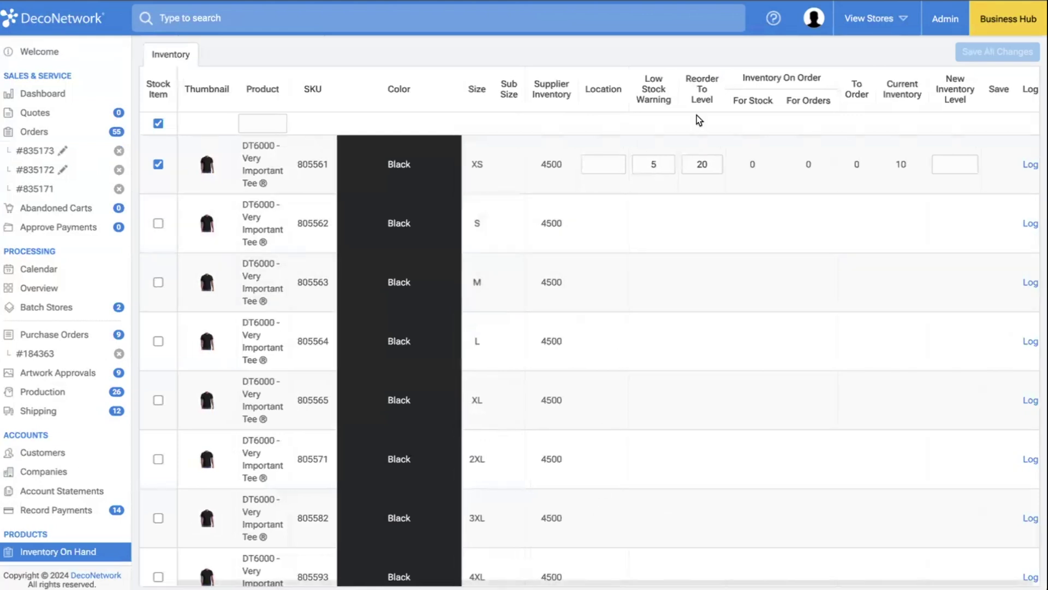
pyautogui.click(39, 191)
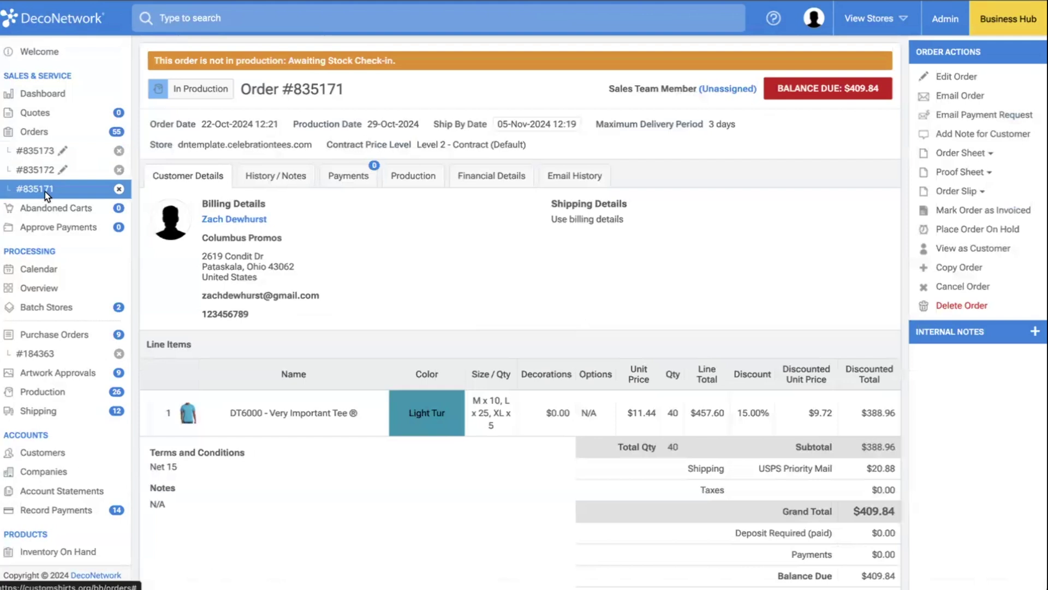
pyautogui.click(42, 144)
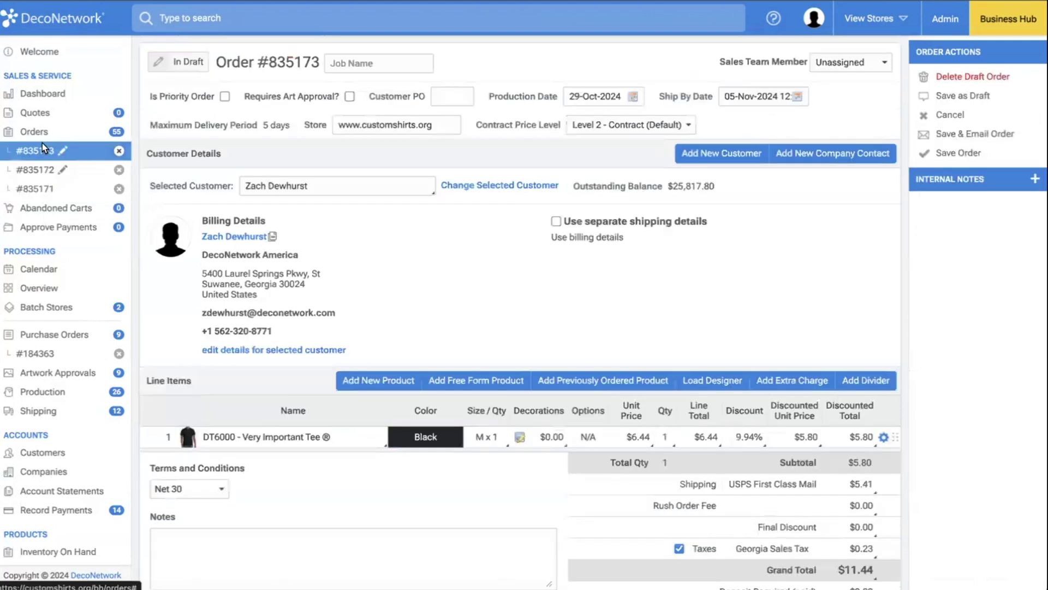
# - Reload Business Hub and start a new order for the existing test customer, found by searching the first name
pyautogui.click(507, 437)
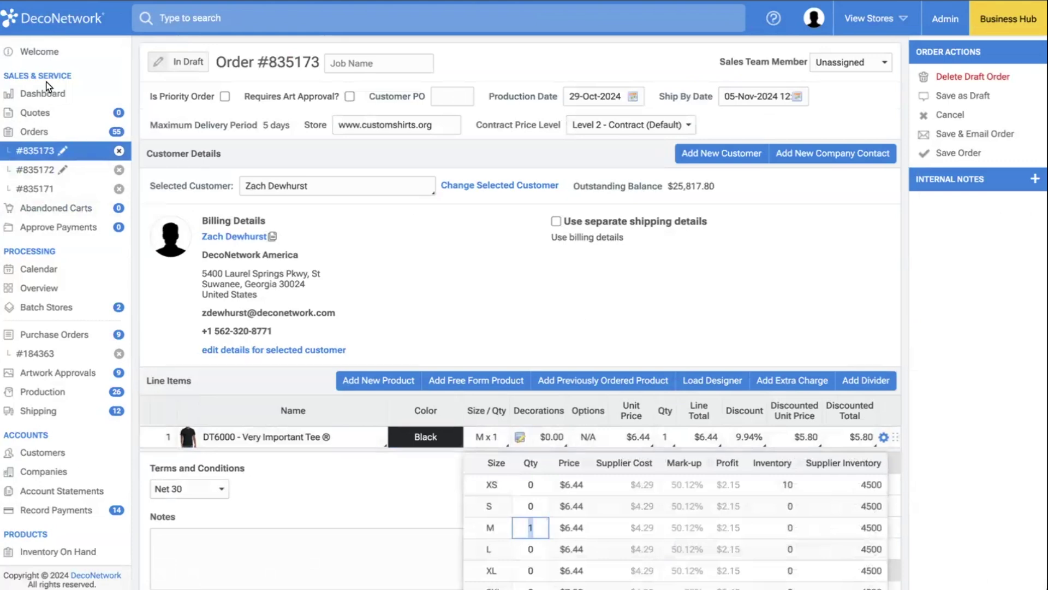
pyautogui.press('F5')
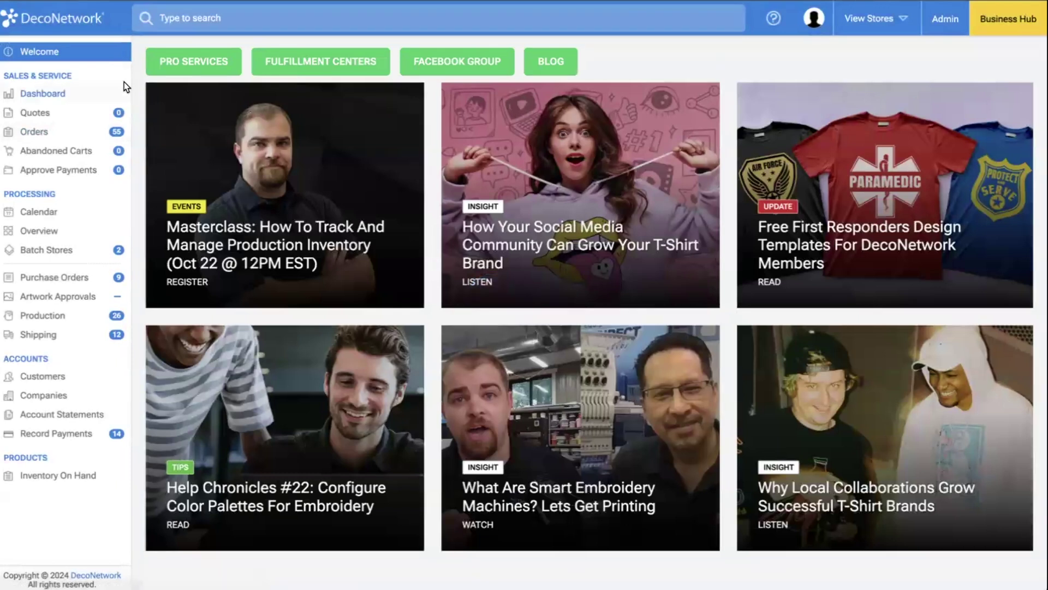
pyautogui.click(48, 134)
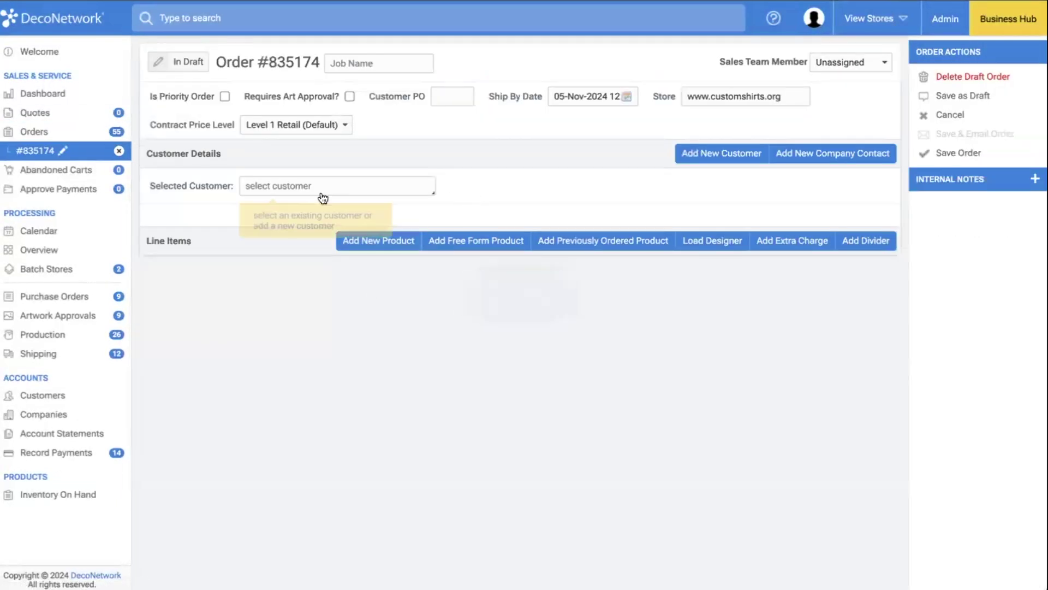
pyautogui.click(323, 187)
pyautogui.write('zac')
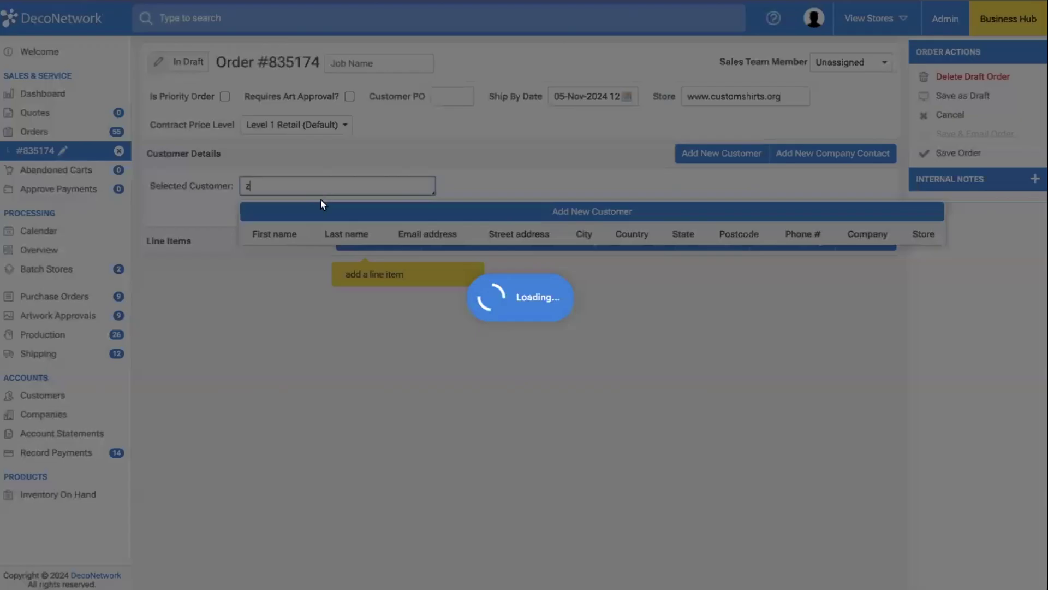
pyautogui.click(318, 256)
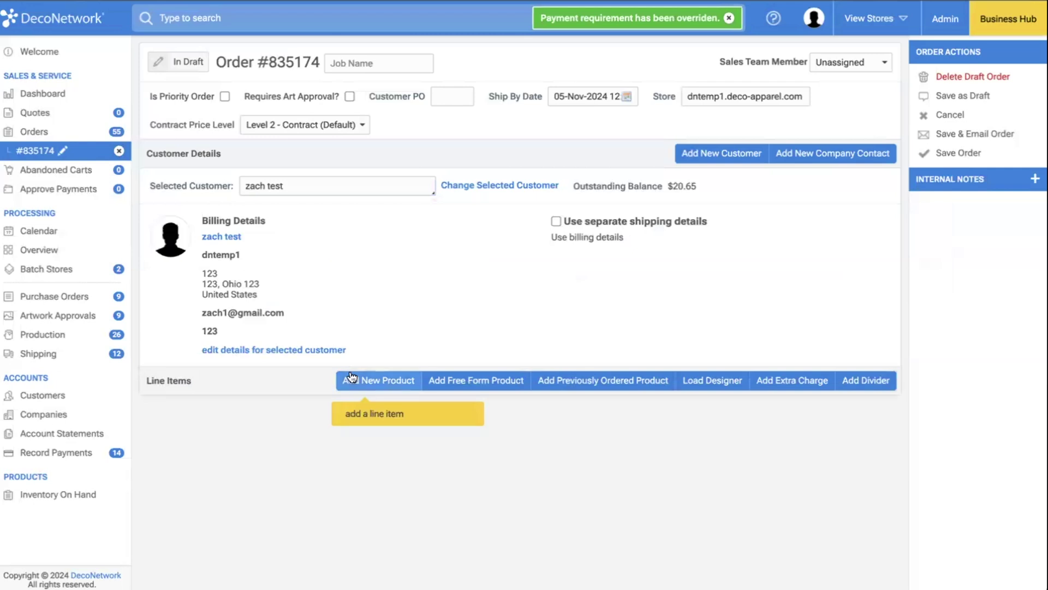
# - Add the DT6000 - Very Important Tee in Black as a line item on the new order
pyautogui.click(379, 380)
pyautogui.write('dd')
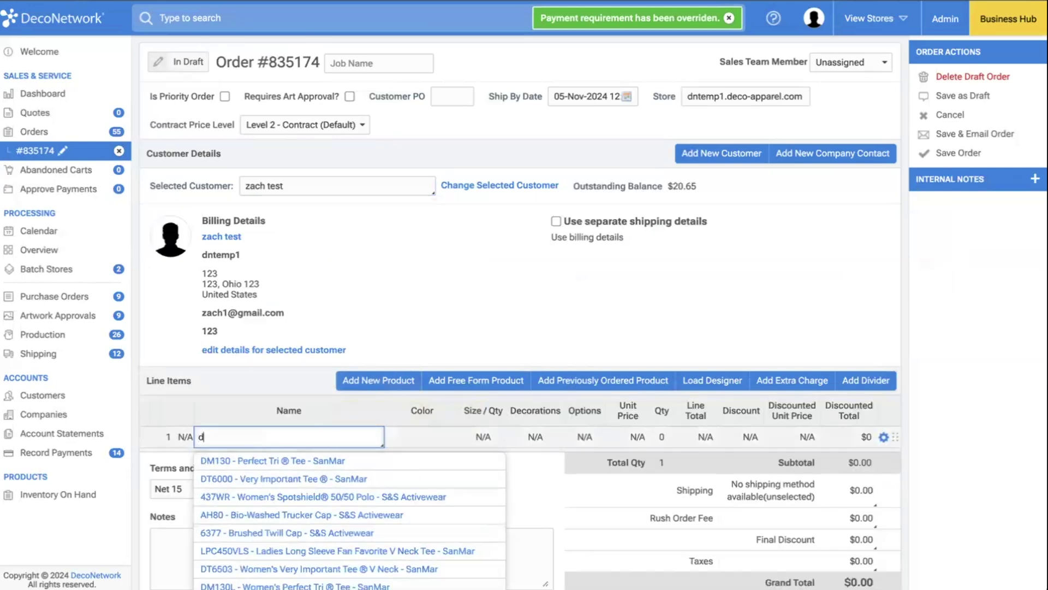
pyautogui.press('BackSpace')
pyautogui.write('t600')
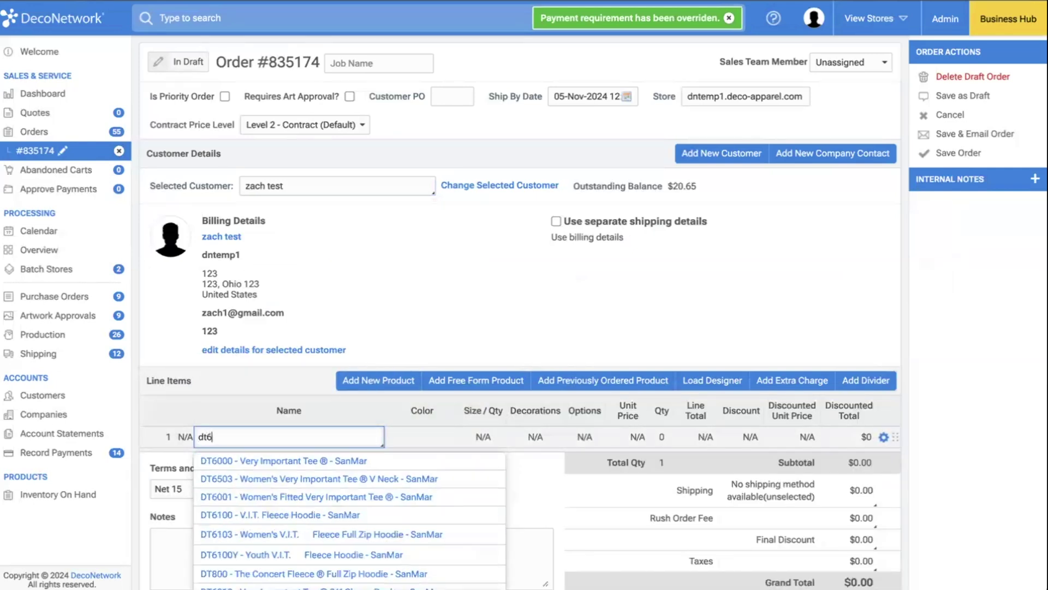
pyautogui.click(310, 464)
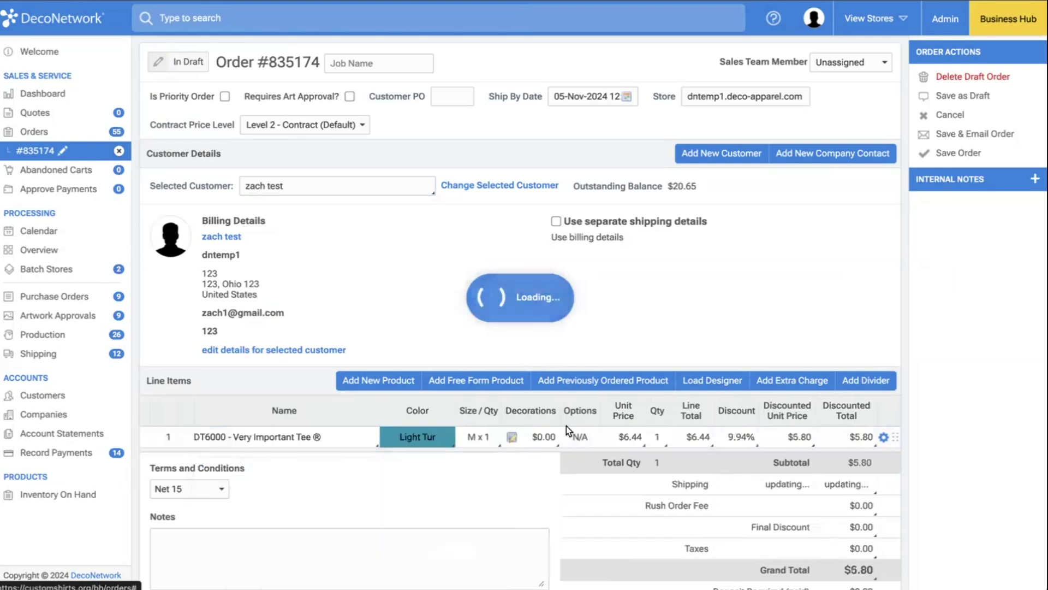
pyautogui.click(407, 443)
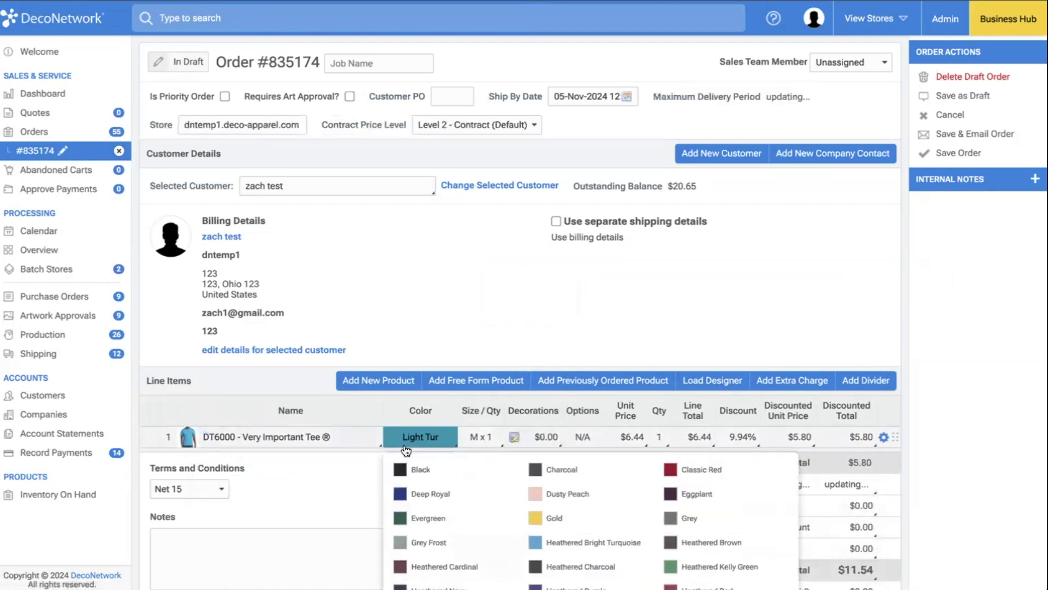
pyautogui.click(417, 469)
# - Set the Black tee's XS quantity to 6 alongside the existing M quantity and apply the size quantities
pyautogui.click(485, 435)
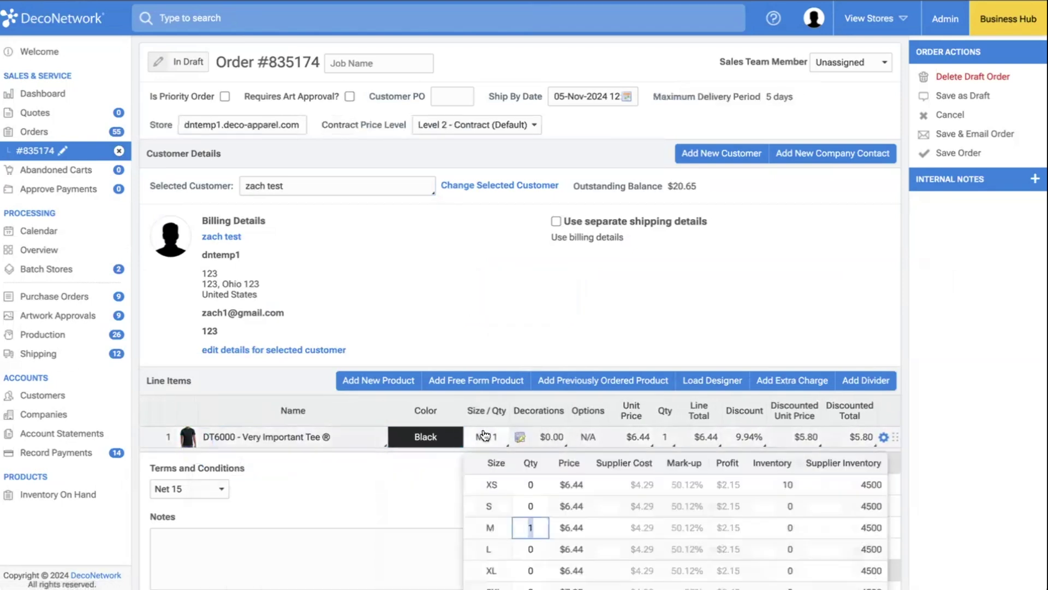
pyautogui.scroll(-2, 746, 462)
pyautogui.scroll(1, 775, 424)
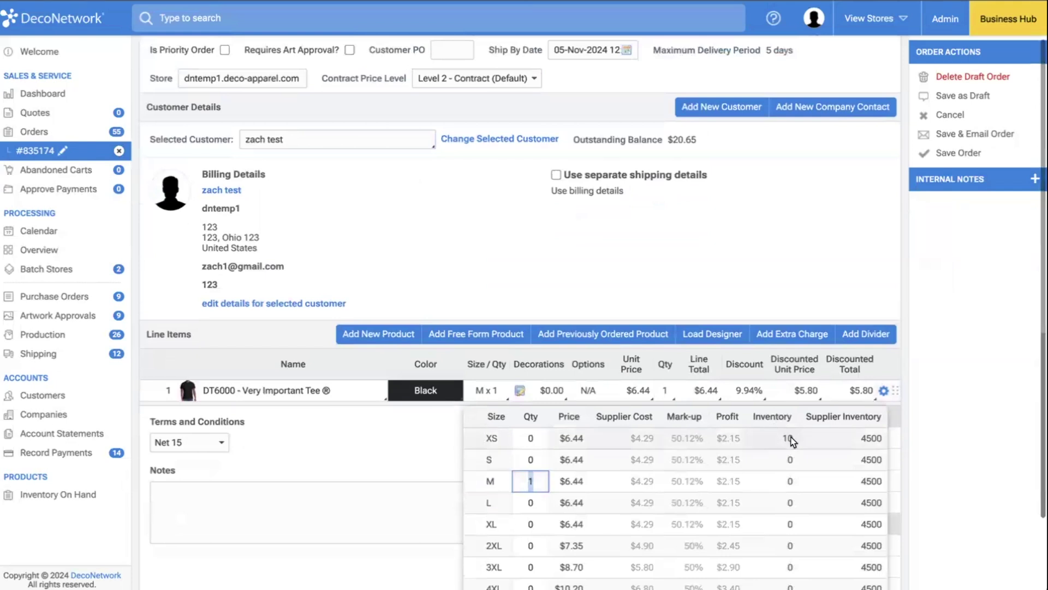
pyautogui.click(534, 438)
pyautogui.write('6')
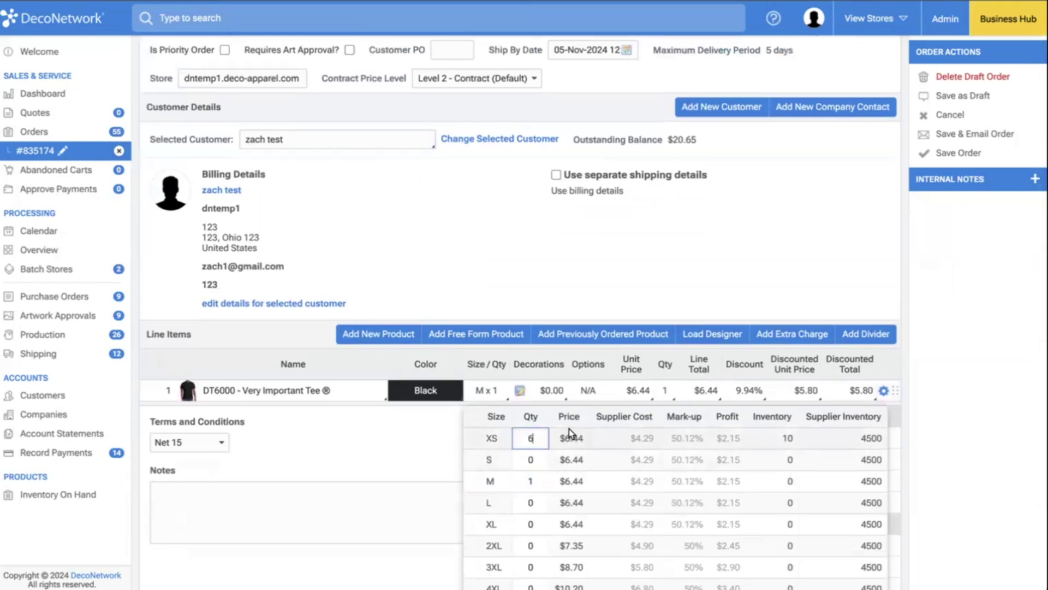
pyautogui.scroll(-1, 1004, 274)
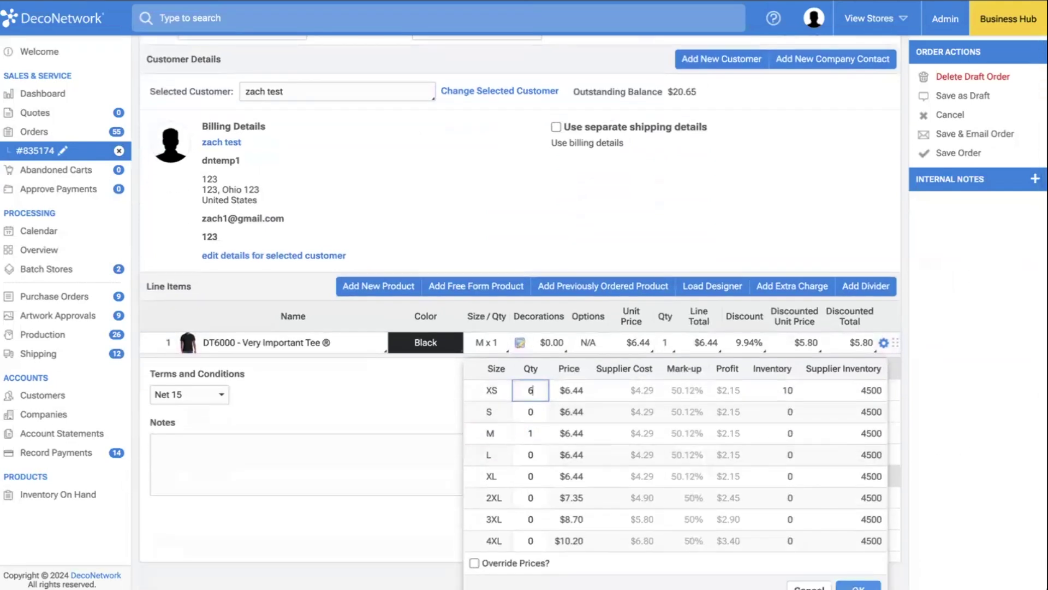
pyautogui.scroll(1, 761, 444)
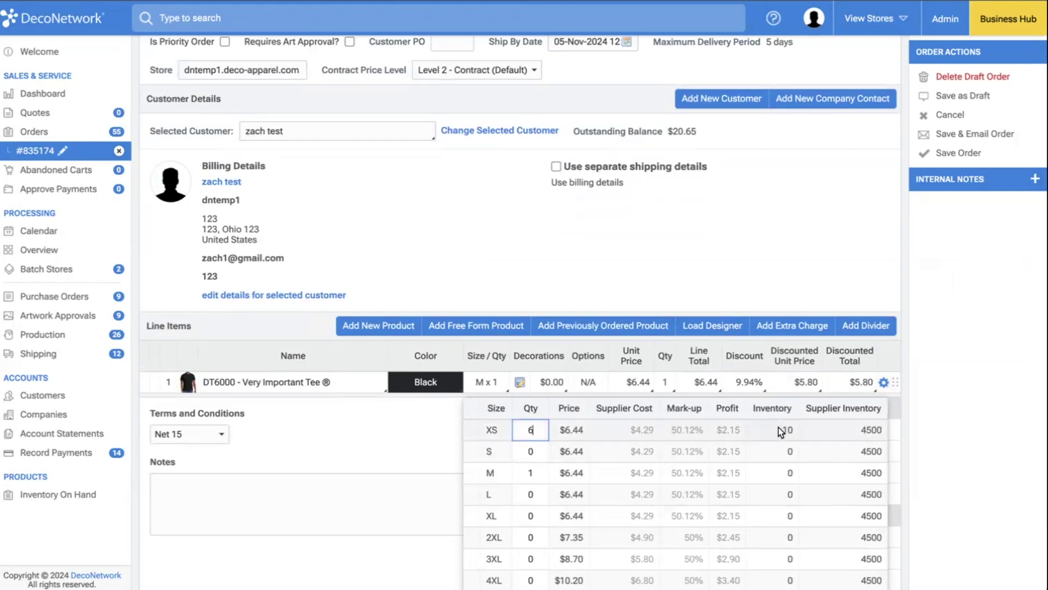
pyautogui.scroll(-1, 778, 427)
pyautogui.click(858, 545)
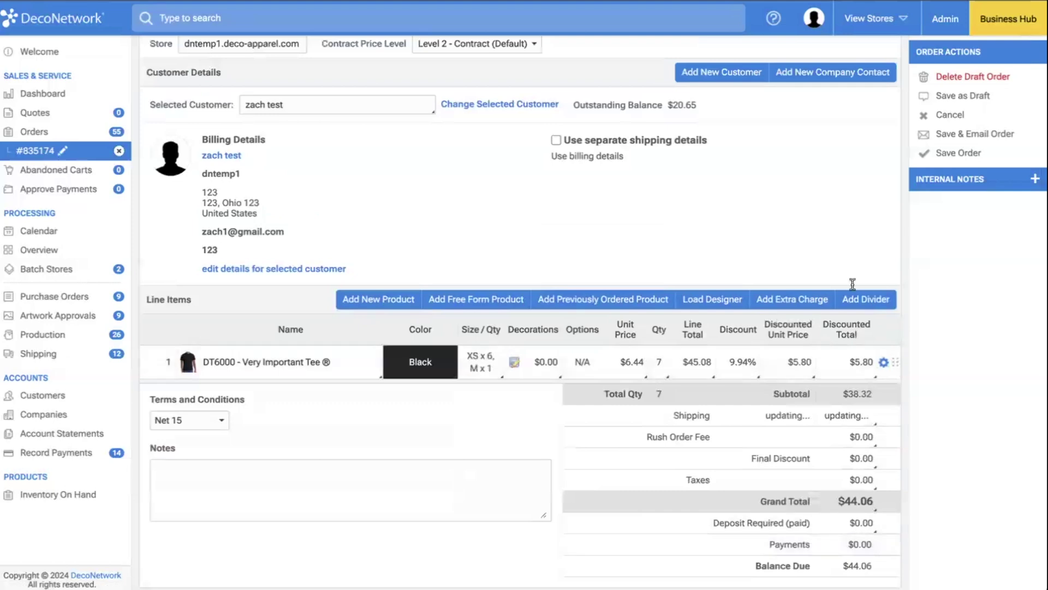
# - Save the new tee order, dismissing the alert about updating shipping information
pyautogui.click(964, 154)
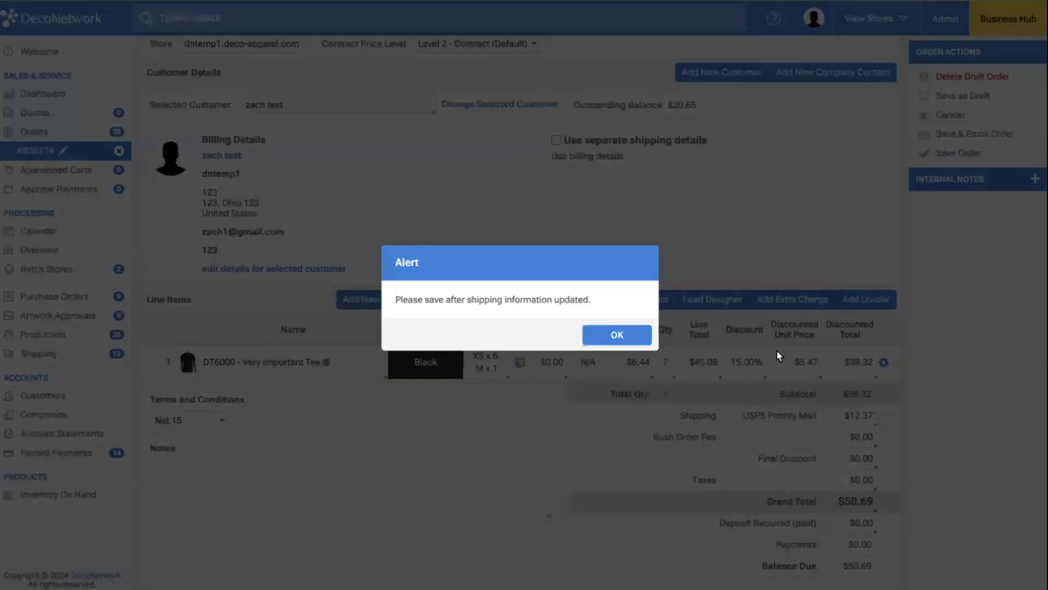
pyautogui.click(615, 332)
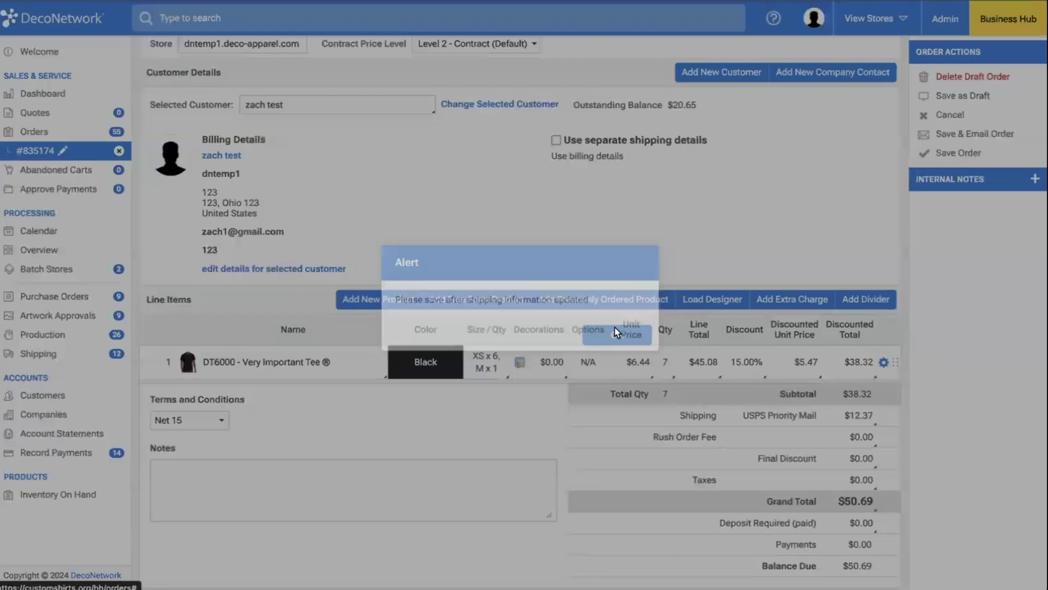
pyautogui.click(928, 153)
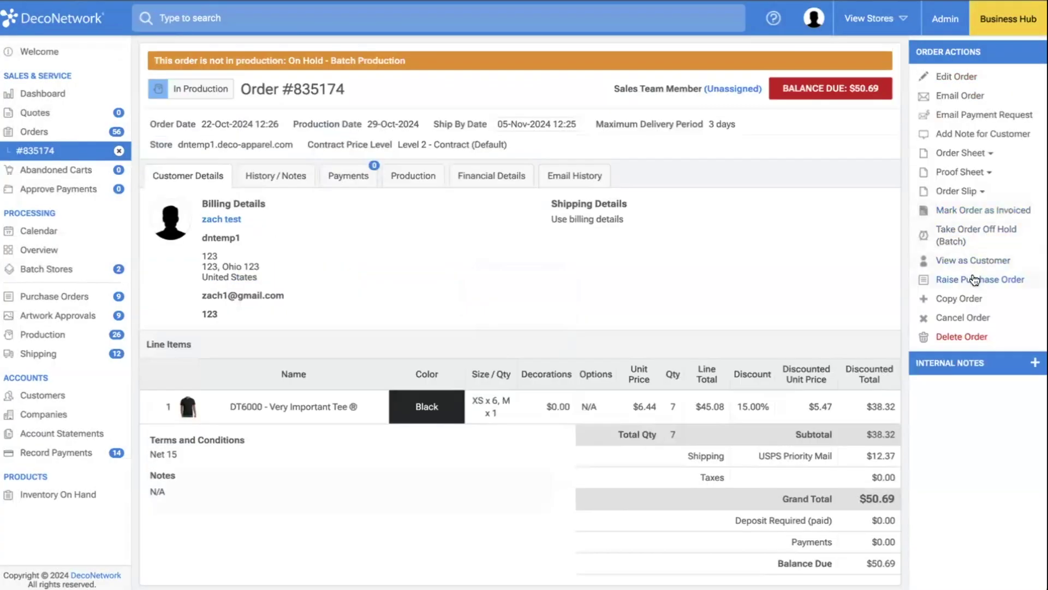
# - Try to raise a new SanMar purchase order from the saved order, and check the order's production status
pyautogui.click(971, 280)
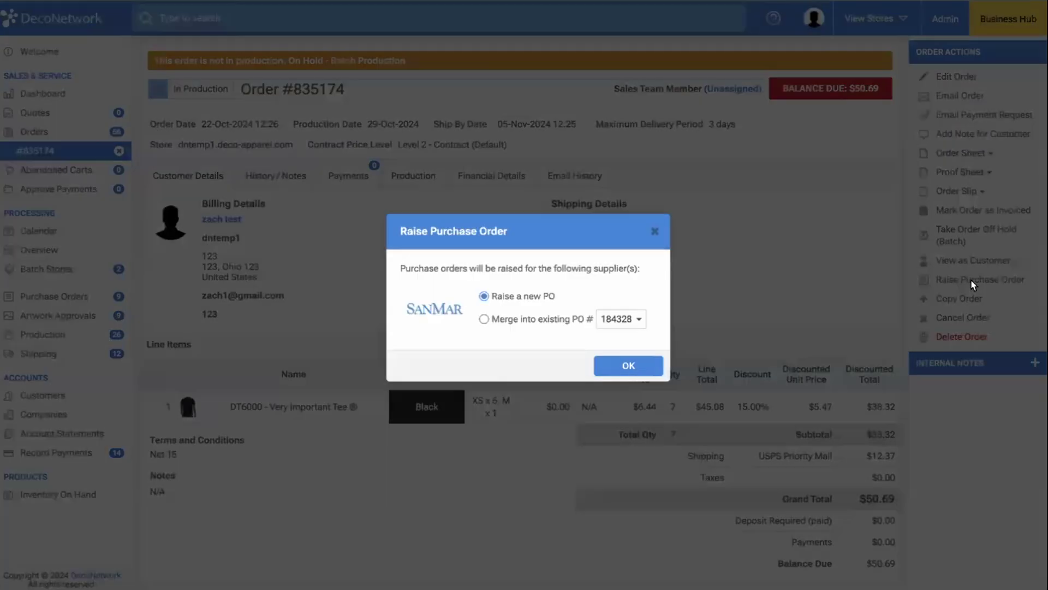
pyautogui.click(629, 369)
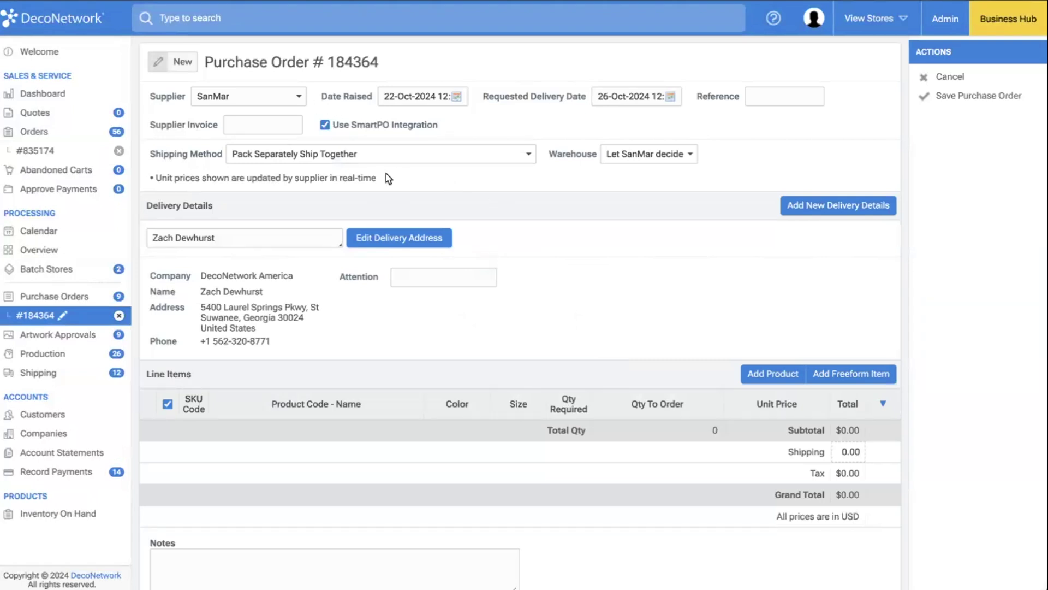
pyautogui.click(48, 150)
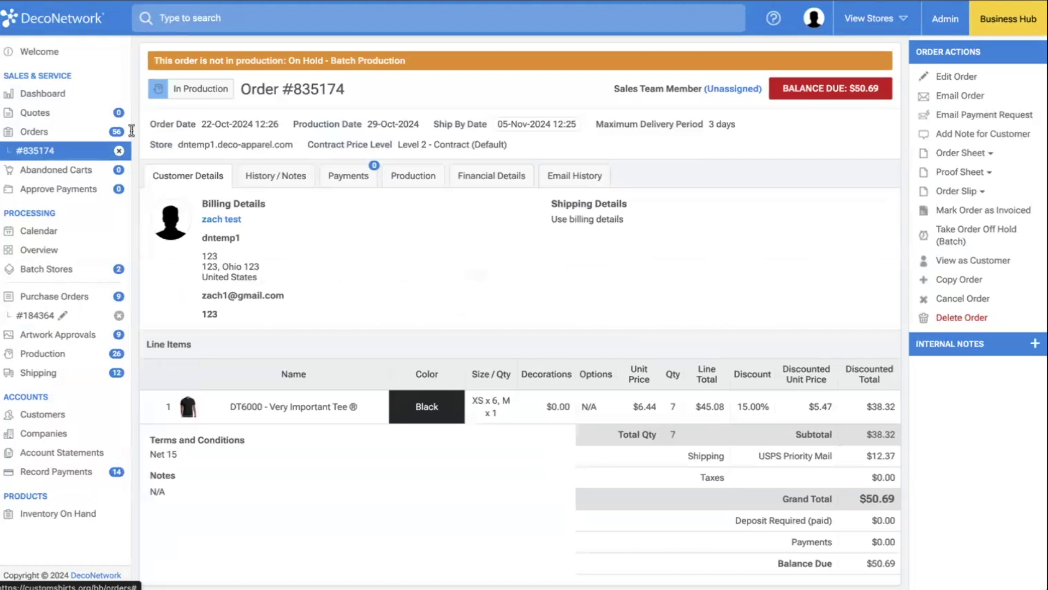
pyautogui.click(424, 176)
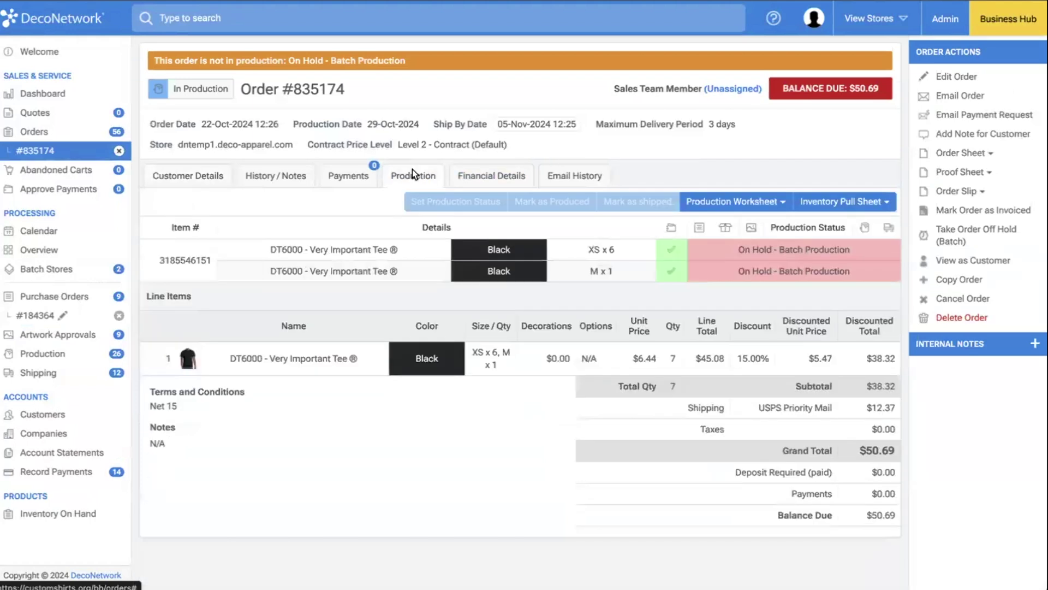
pyautogui.click(215, 180)
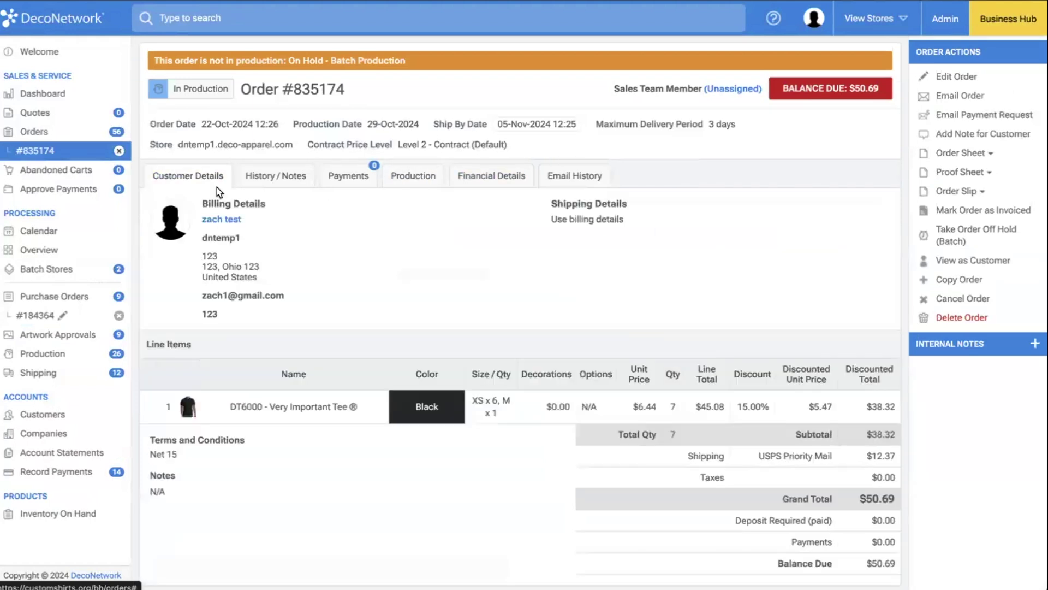
# - Change the order's customer to the first existing one with default account terms, and save without a customer note
pyautogui.click(956, 77)
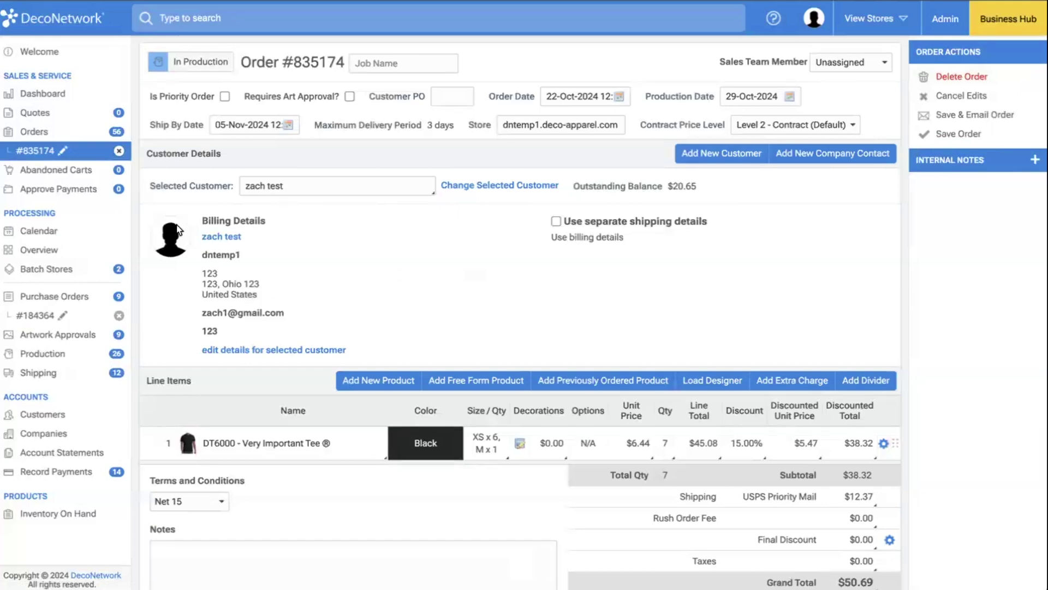
pyautogui.click(335, 186)
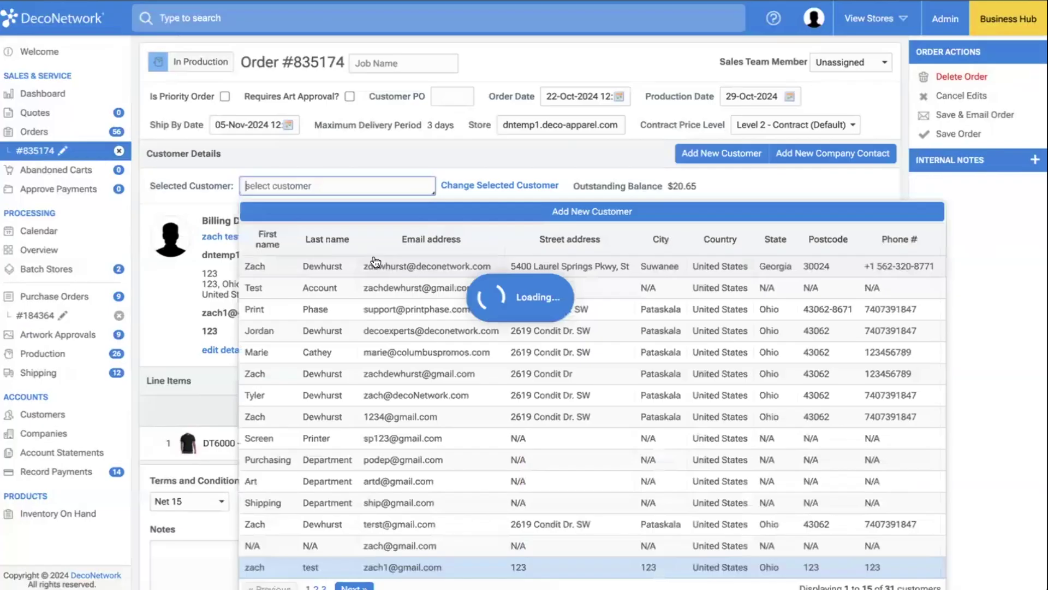
pyautogui.click(345, 264)
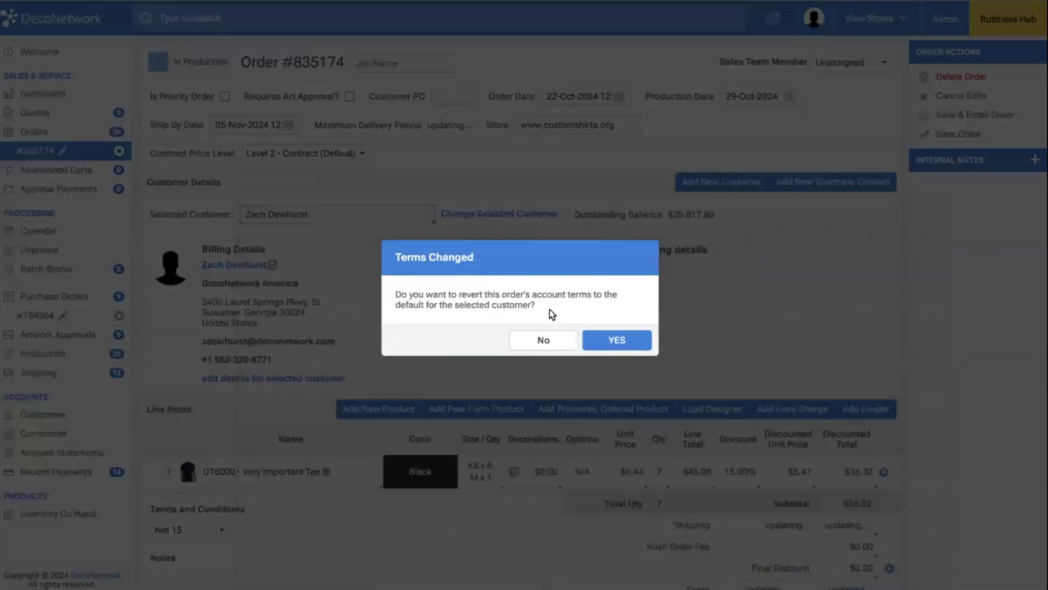
pyautogui.click(616, 340)
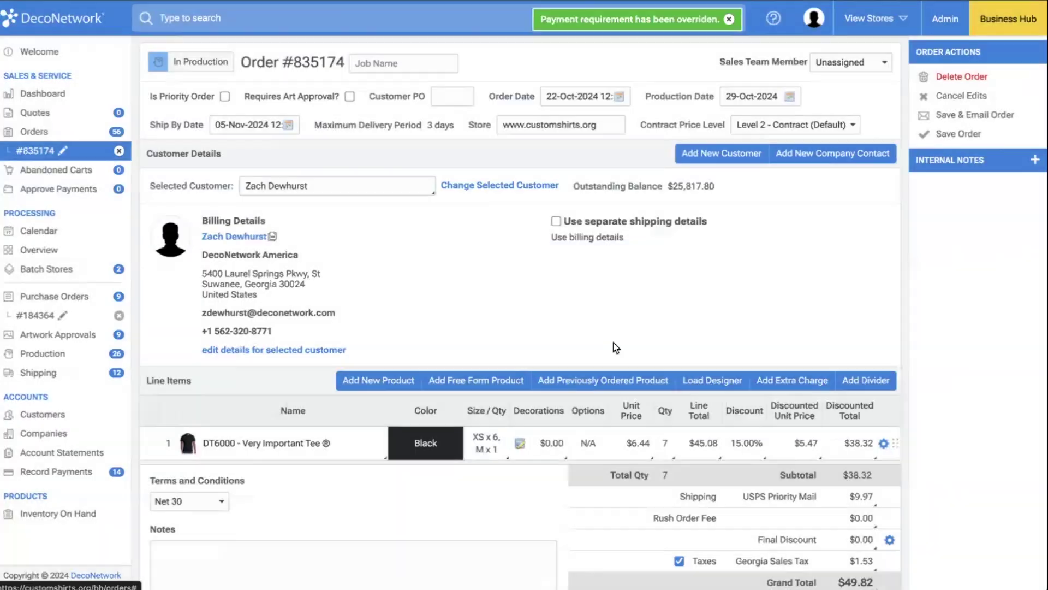
pyautogui.click(643, 349)
pyautogui.click(967, 134)
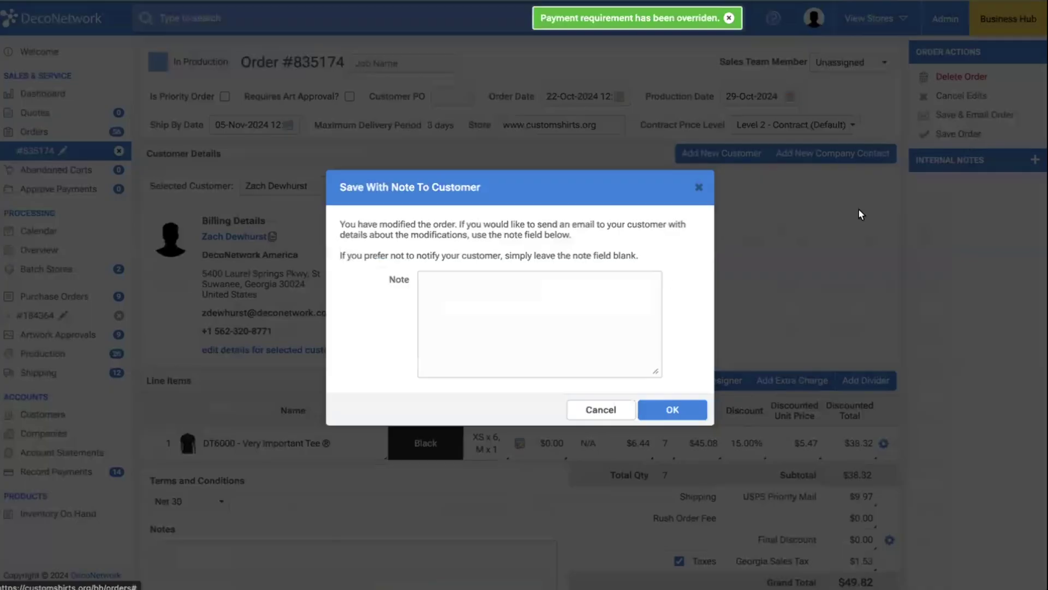
pyautogui.click(676, 410)
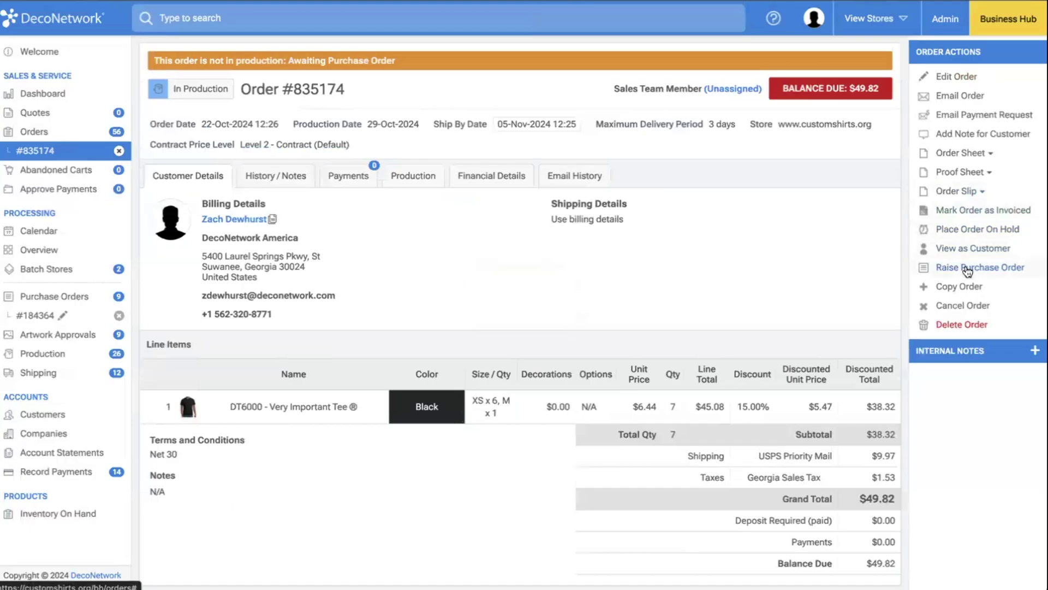
# - Raise a new SanMar purchase order from the updated order and check the production status of its items
pyautogui.click(907, 267)
pyautogui.click(623, 362)
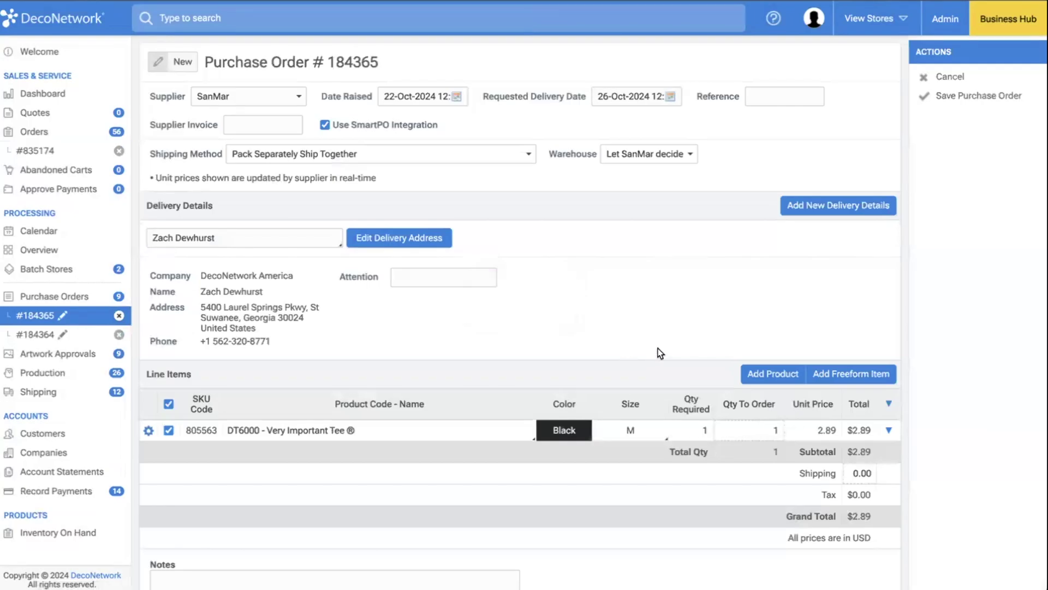
pyautogui.click(48, 152)
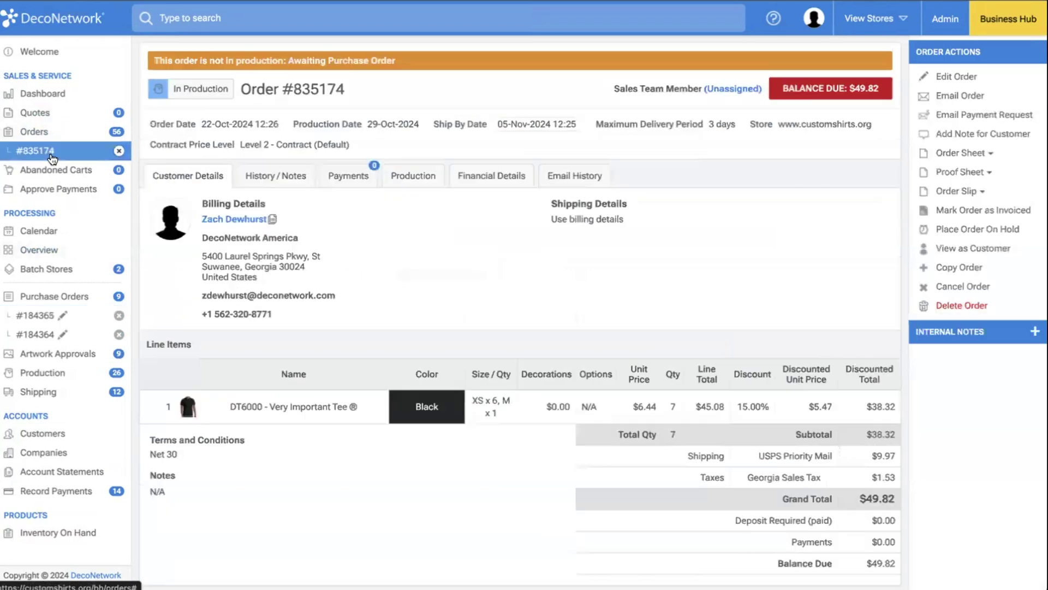
pyautogui.click(431, 178)
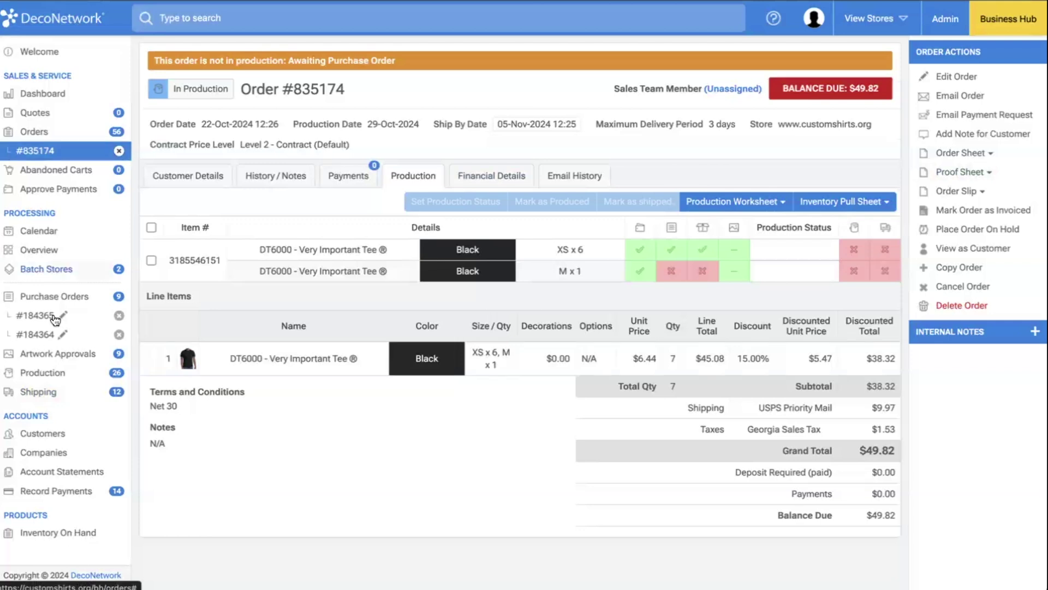
# - Save the new SanMar purchase order containing the Black M tee and return to the customer order
pyautogui.click(44, 298)
pyautogui.click(38, 315)
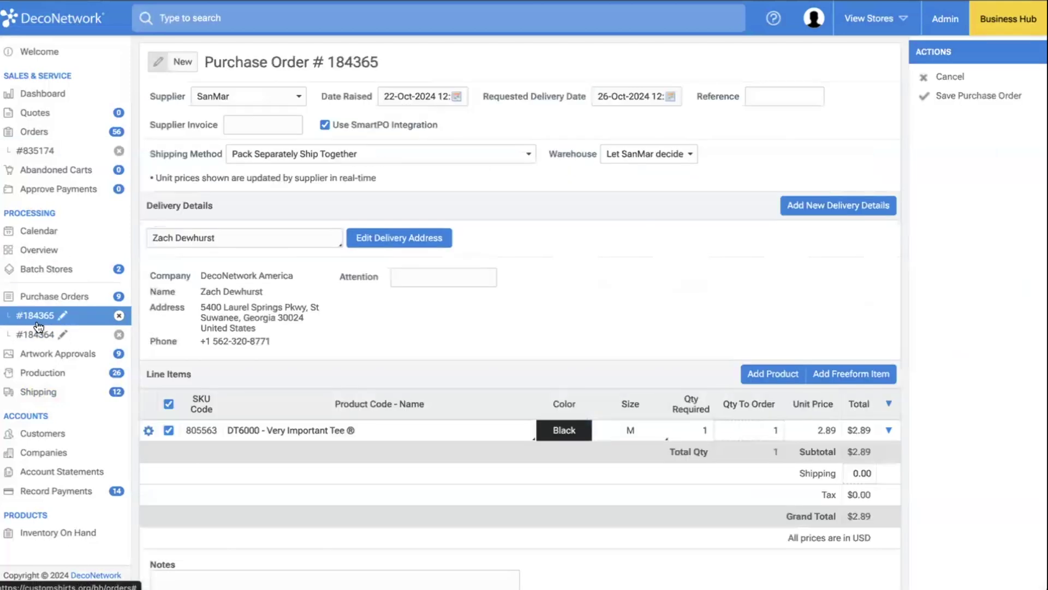
pyautogui.click(992, 98)
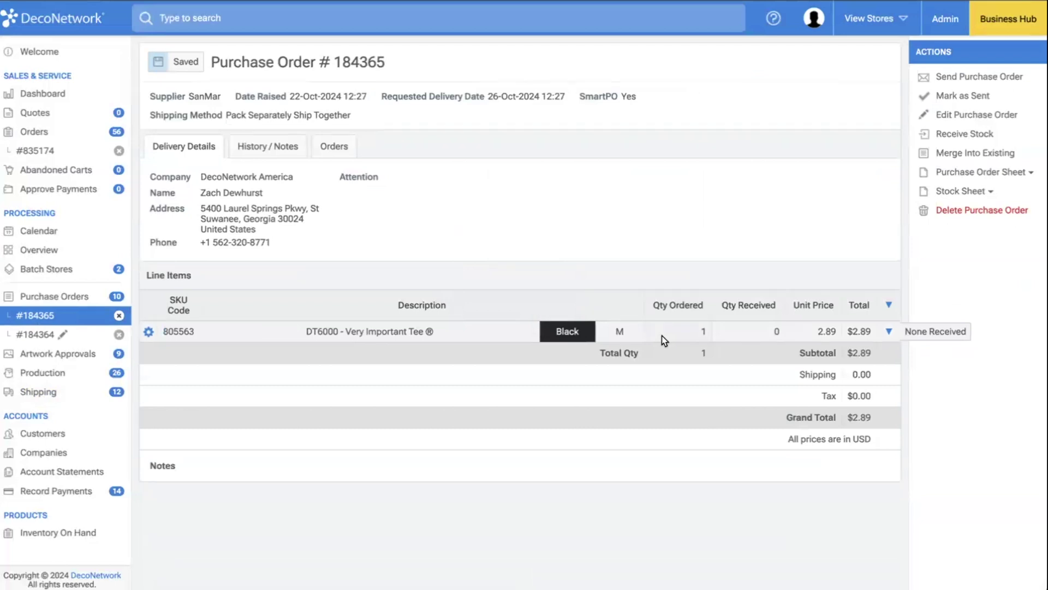
pyautogui.click(81, 152)
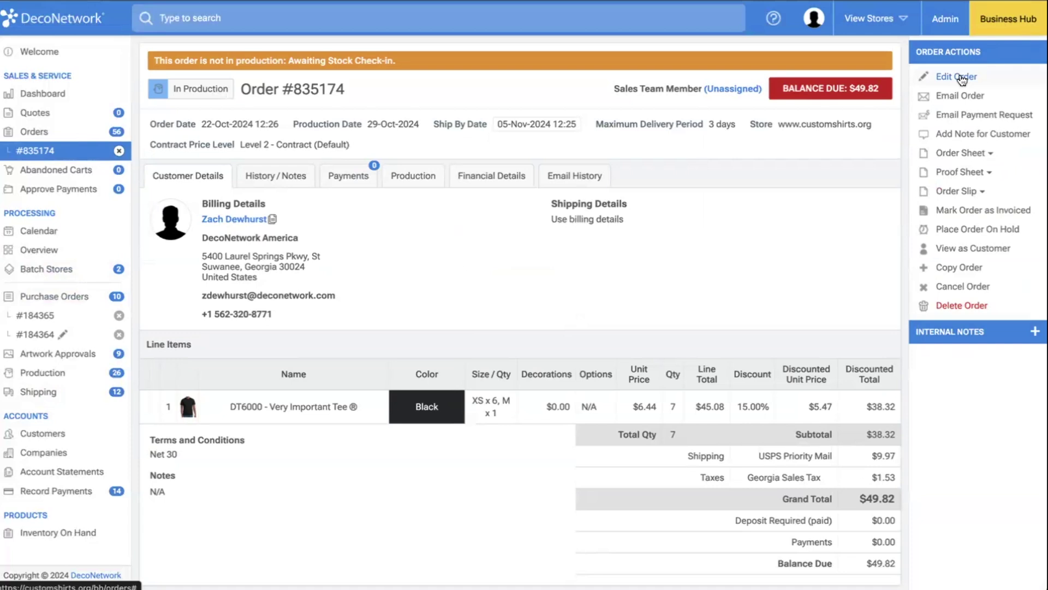
pyautogui.click(63, 300)
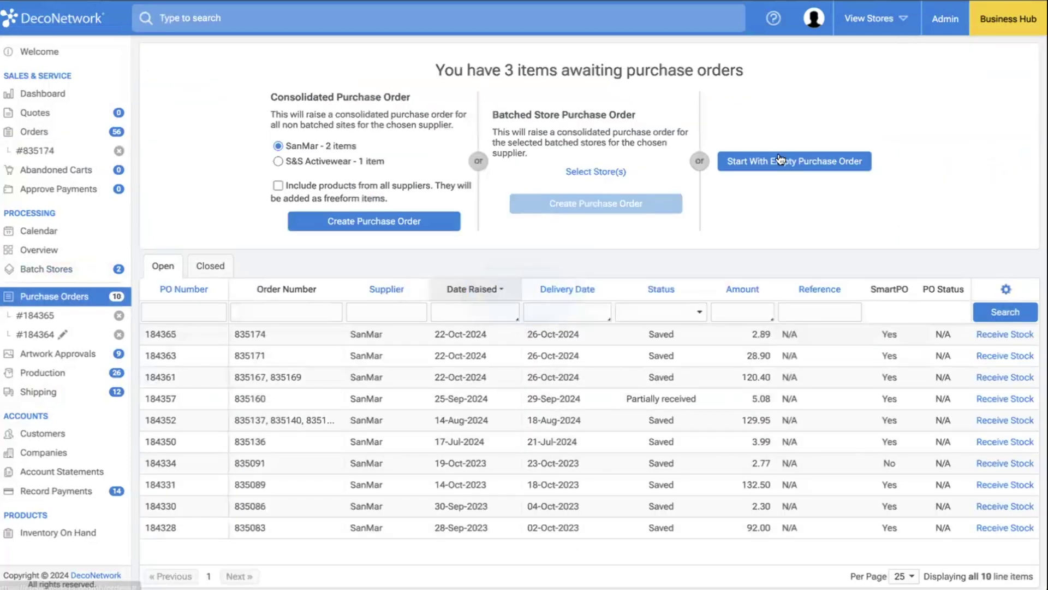
pyautogui.click(780, 159)
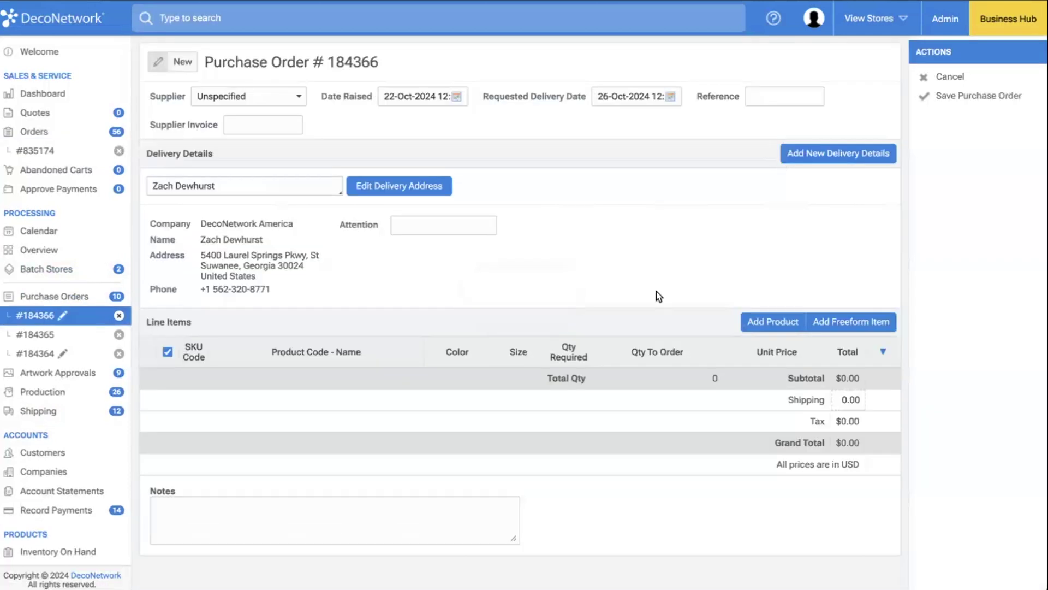
pyautogui.click(293, 99)
pyautogui.press('s')
pyautogui.press('a')
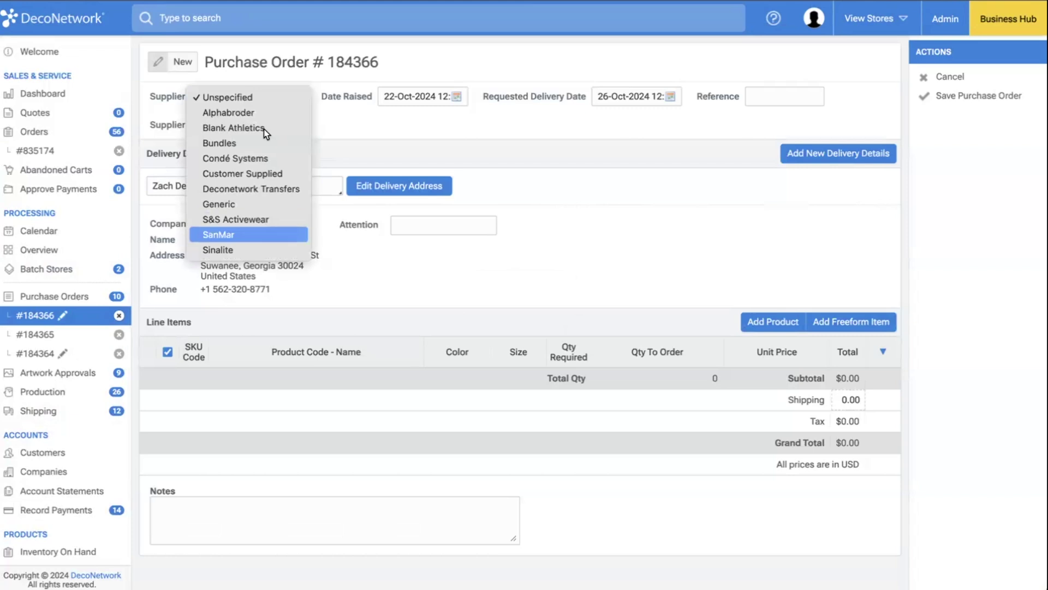
# - Create a consolidated SanMar purchase order merged into the existing one raised on 28-Sep-2023, and save it
pyautogui.click(79, 299)
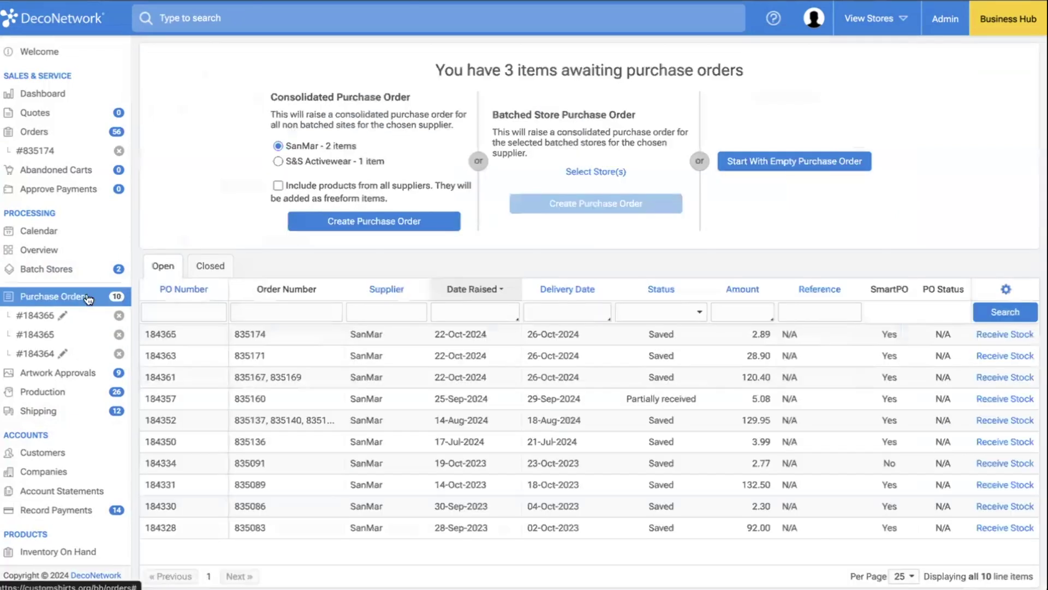
pyautogui.click(384, 221)
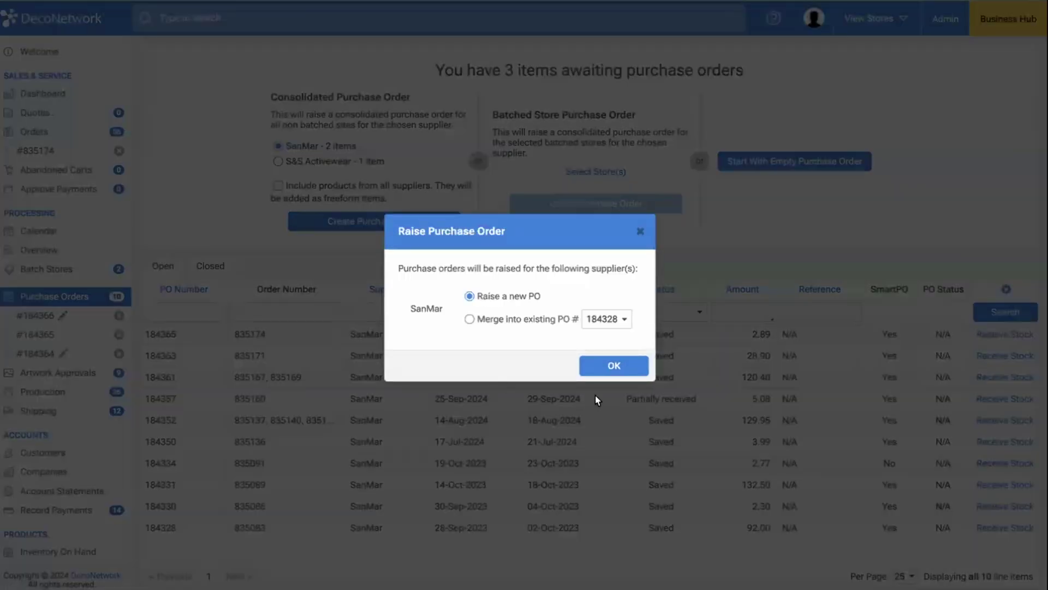
pyautogui.click(544, 322)
pyautogui.click(614, 362)
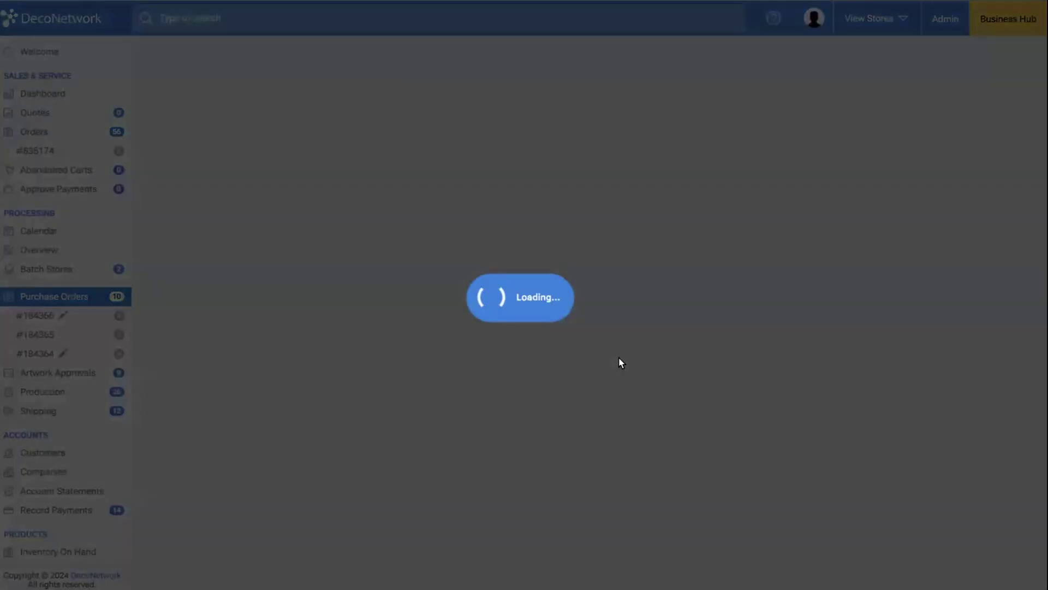
pyautogui.scroll(-3, 621, 362)
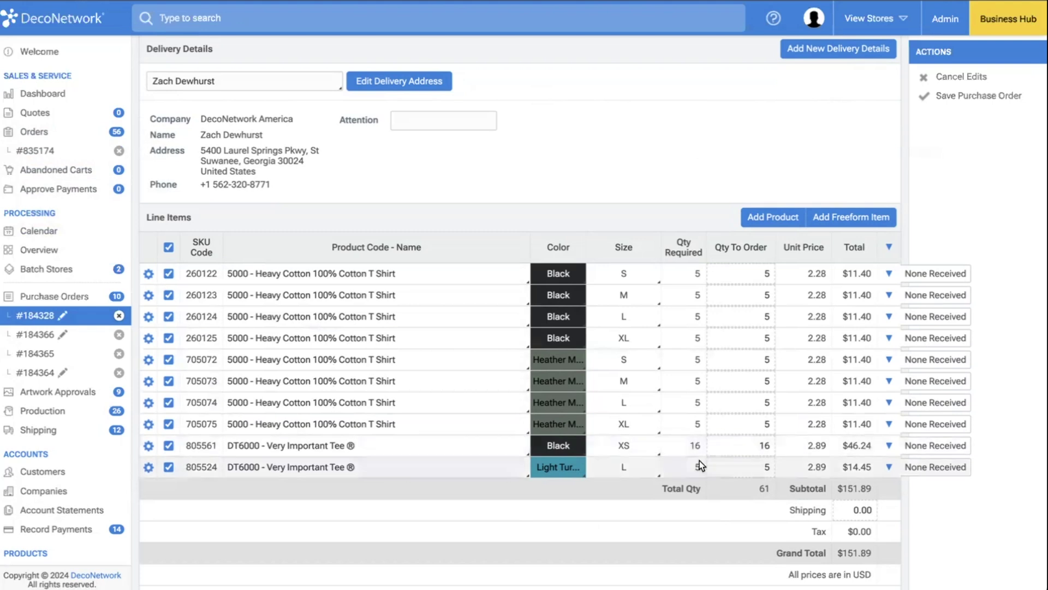
pyautogui.click(995, 96)
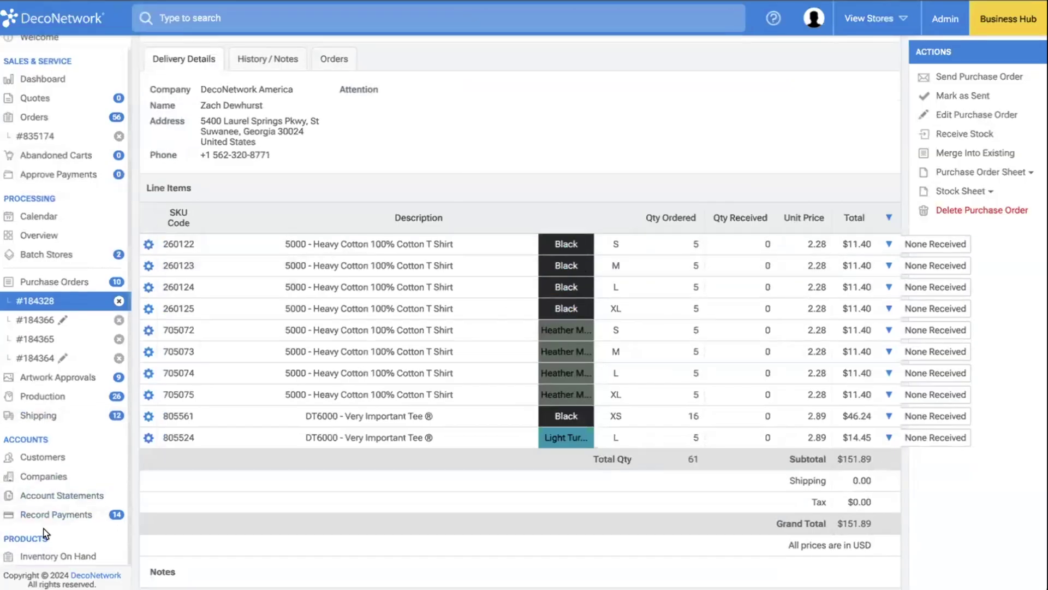
# - Look up the DT6000 Very Important Tee from SanMar in Inventory On Hand and examine the Black XS stock figures
pyautogui.click(51, 556)
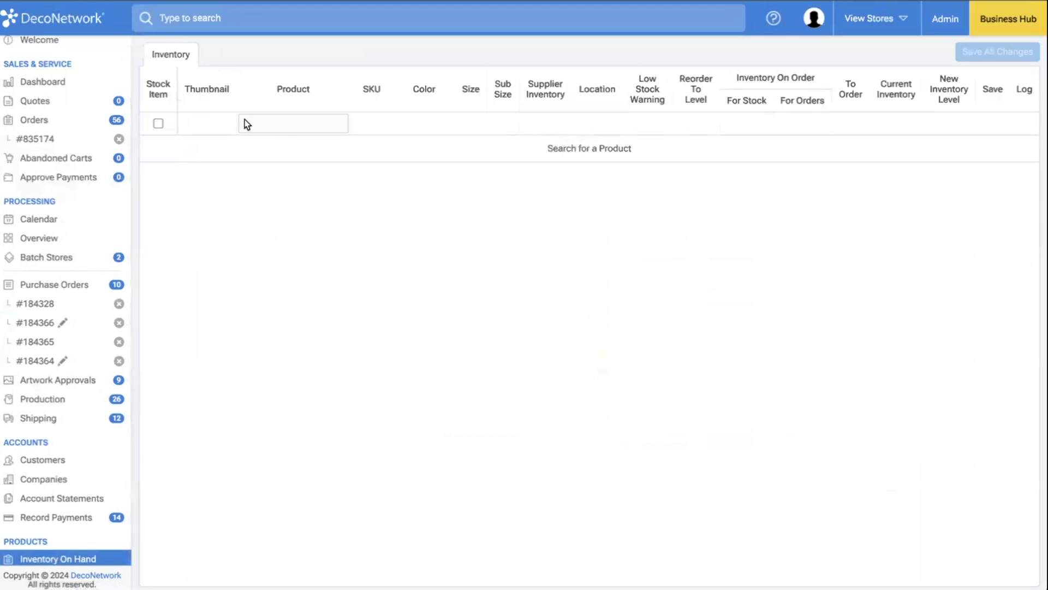
pyautogui.click(269, 124)
pyautogui.write('dt60')
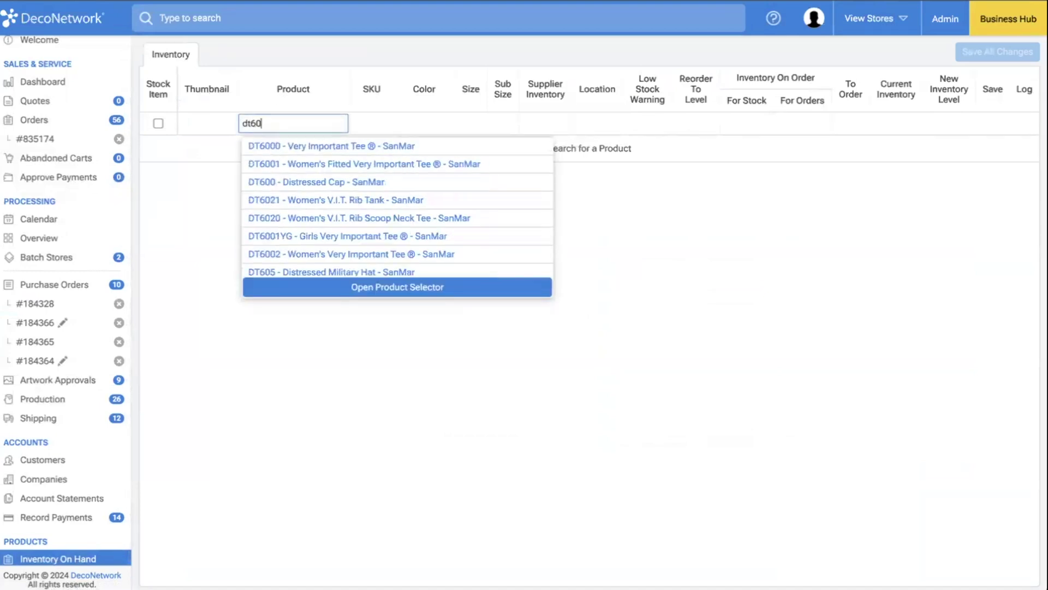
pyautogui.write('00')
pyautogui.click(299, 145)
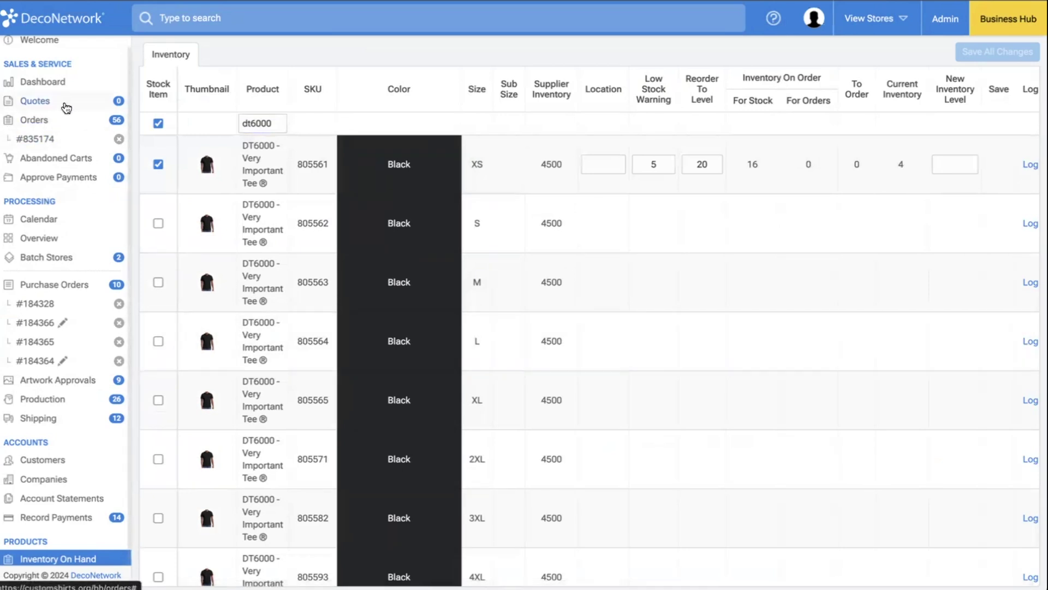
# - Start a new customer order for the first existing customer and accept the default account terms
pyautogui.click(63, 122)
pyautogui.click(929, 51)
pyautogui.click(289, 185)
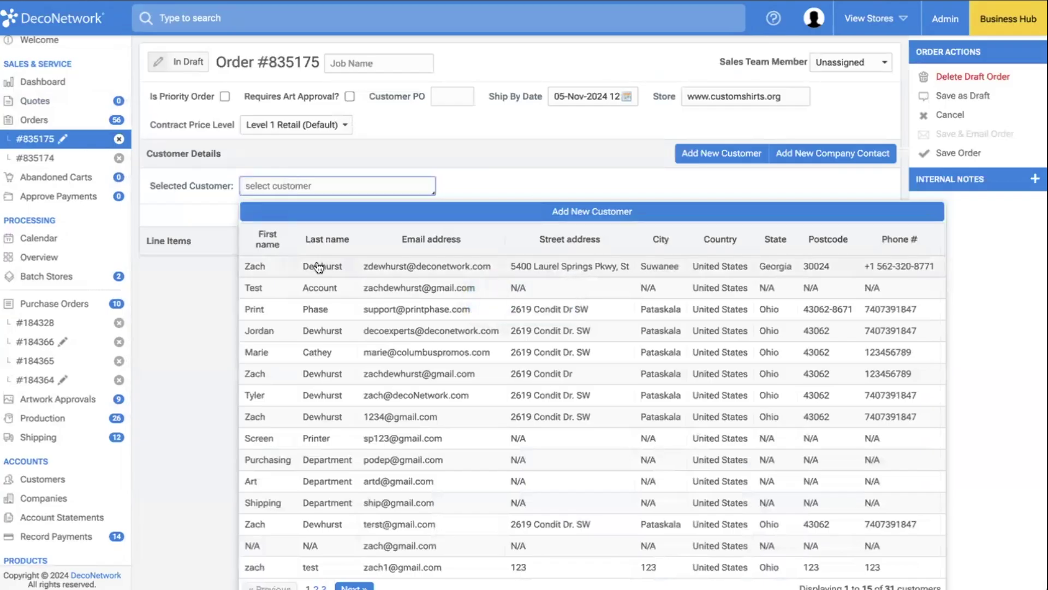
pyautogui.click(319, 267)
pyautogui.click(647, 346)
# - Add the DT6000 Very Important Tee from SanMar to the order and set its color to Black
pyautogui.click(361, 391)
pyautogui.write('dt600')
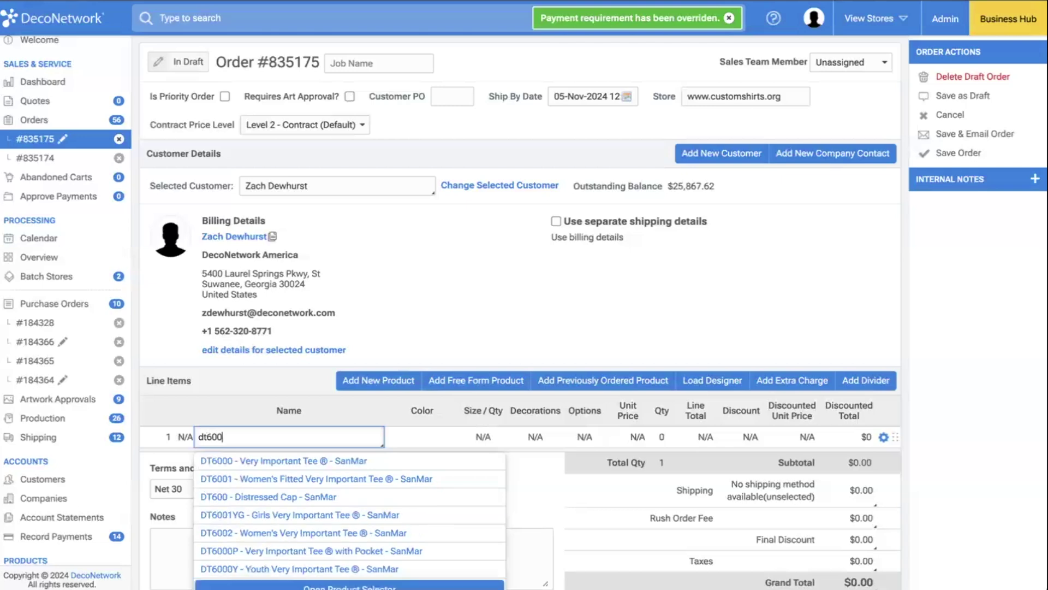
pyautogui.click(329, 461)
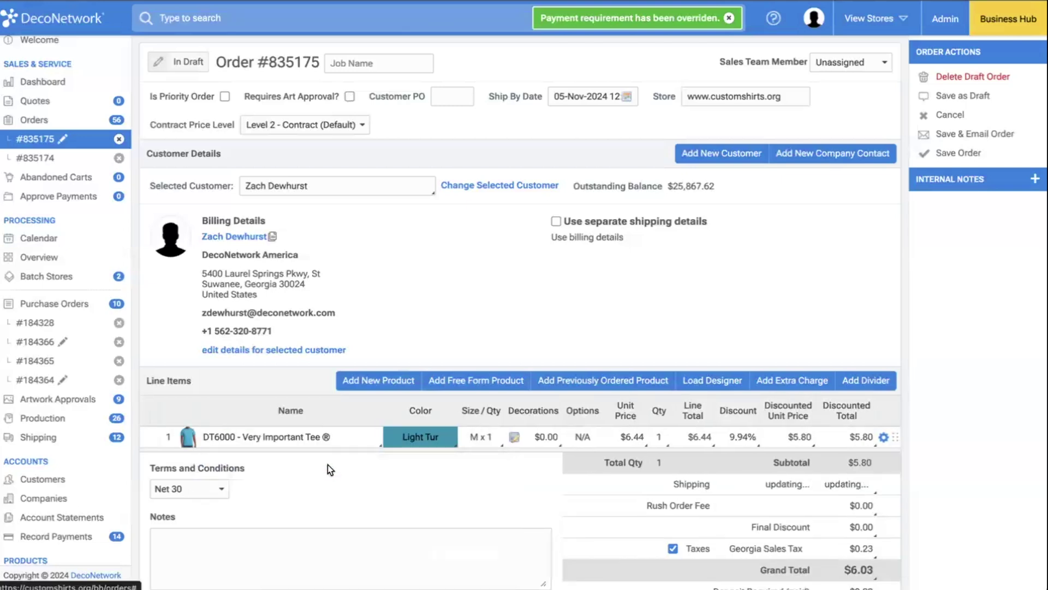
pyautogui.click(411, 437)
pyautogui.click(416, 469)
# - Set the XS quantity of the Black tee to 6 while keeping one M
pyautogui.click(480, 436)
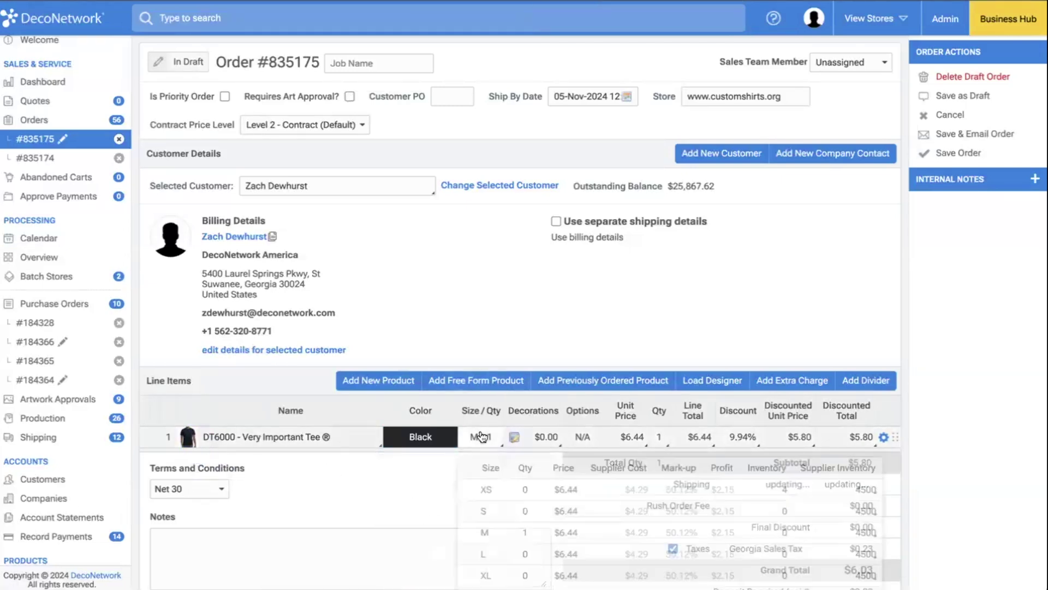
pyautogui.scroll(-1, 523, 493)
pyautogui.click(524, 447)
pyautogui.write('4')
pyautogui.scroll(-1, 534, 447)
pyautogui.press('BackSpace')
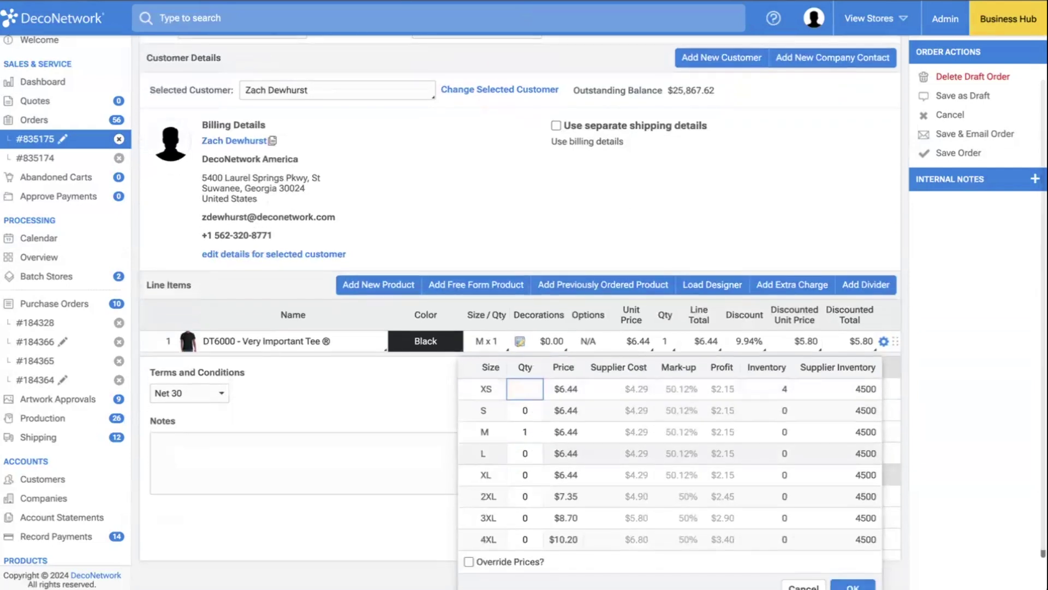
pyautogui.write('6')
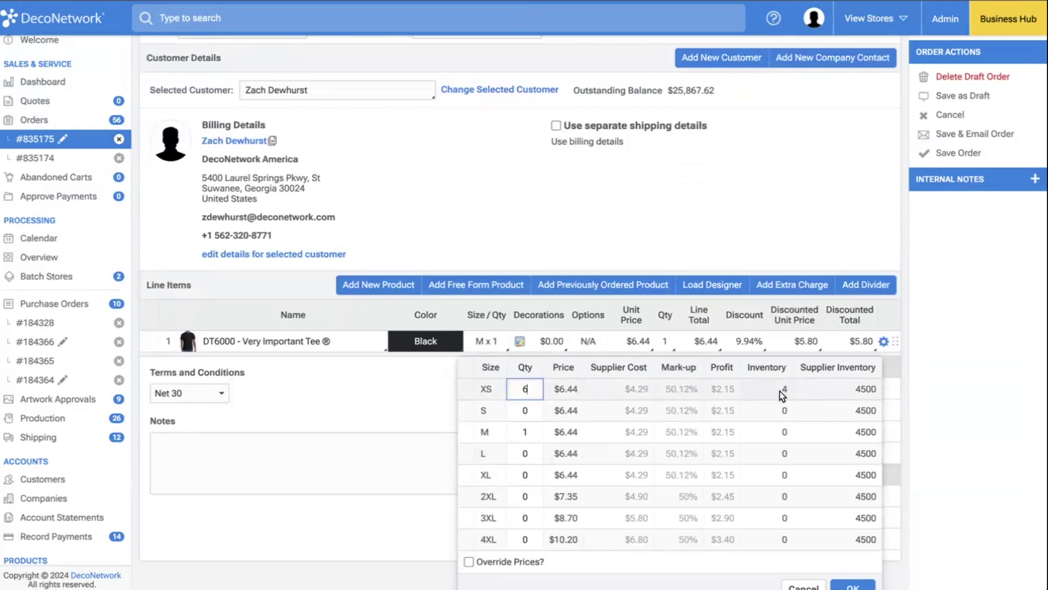
pyautogui.scroll(-1, 780, 391)
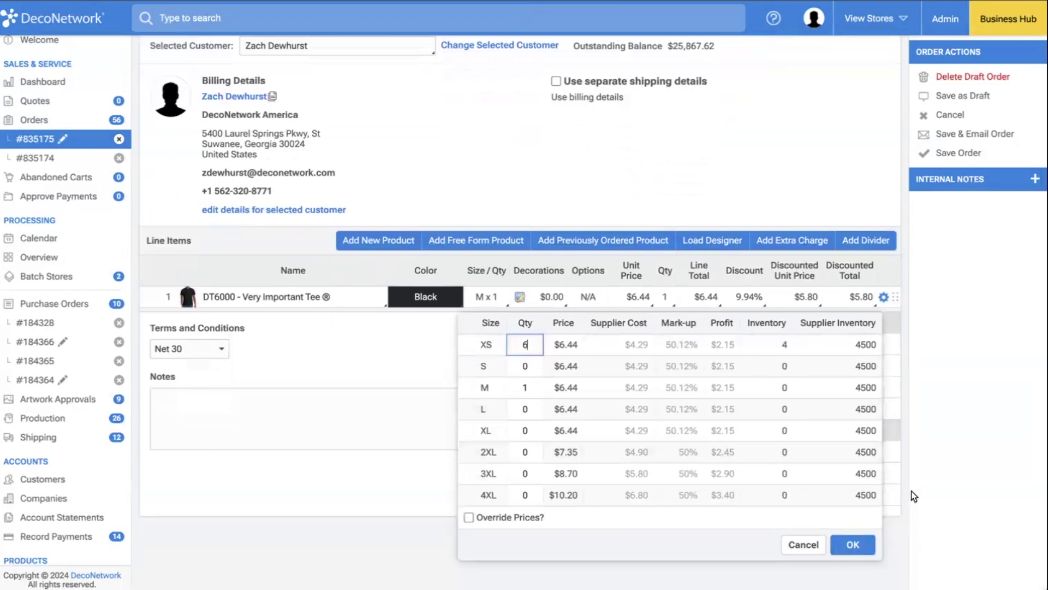
pyautogui.click(868, 547)
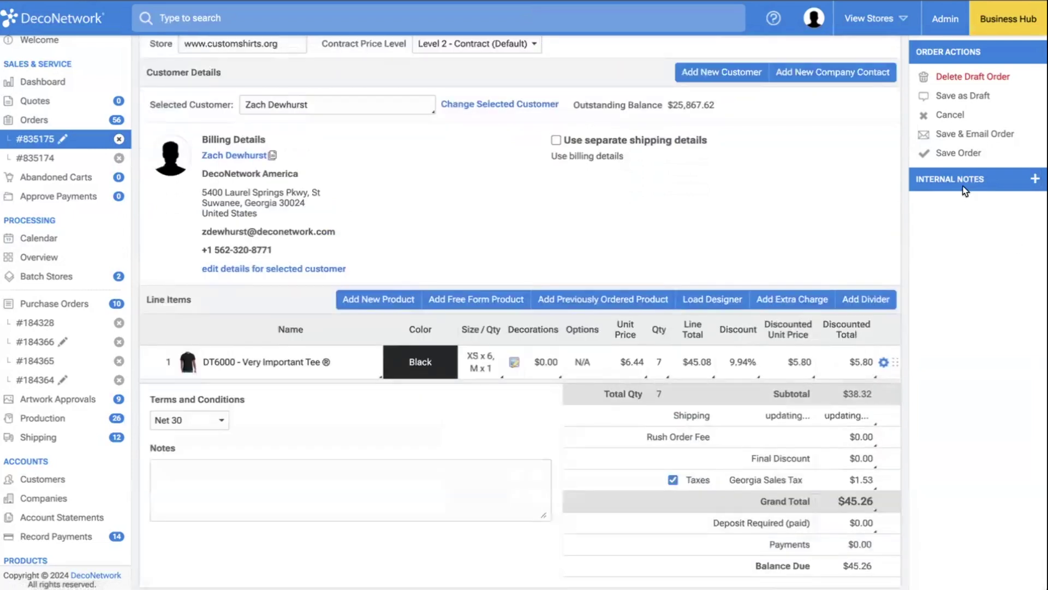
# - Save the order once its shipping information is updated, and check the production status of its items
pyautogui.click(961, 154)
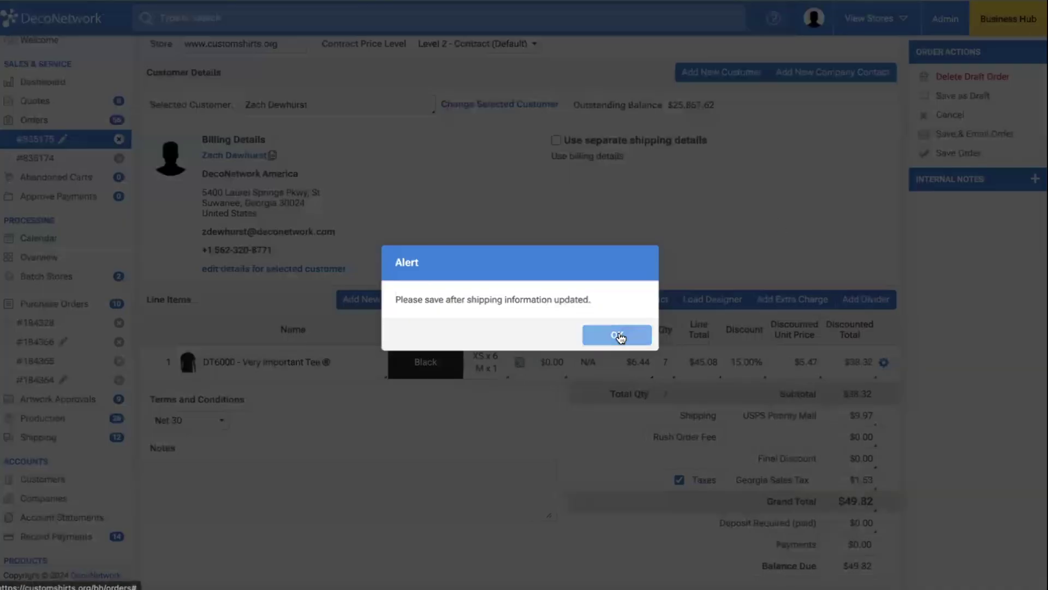
pyautogui.click(619, 335)
pyautogui.click(956, 153)
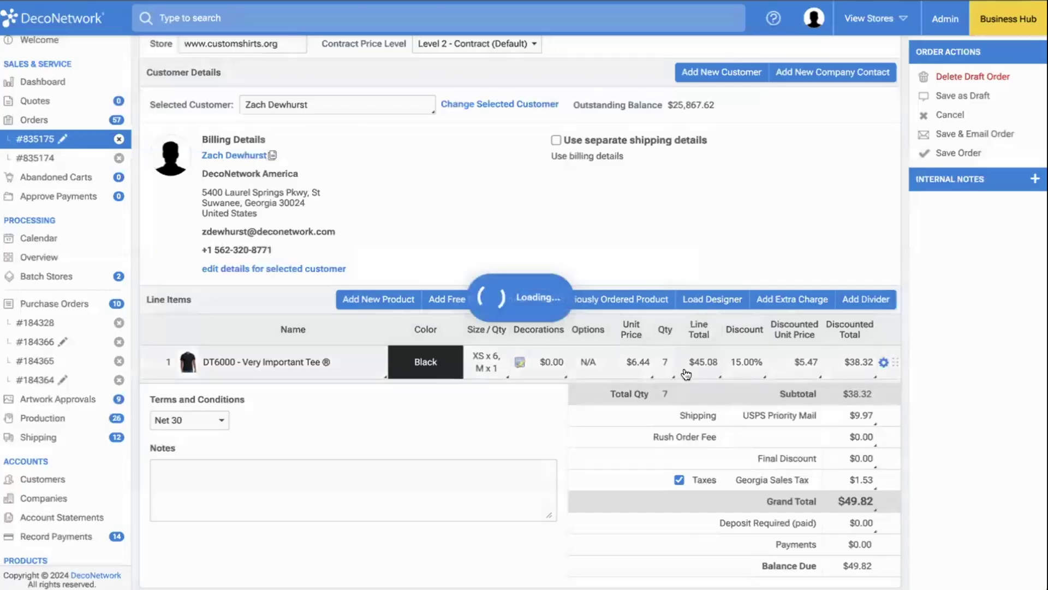
pyautogui.click(414, 174)
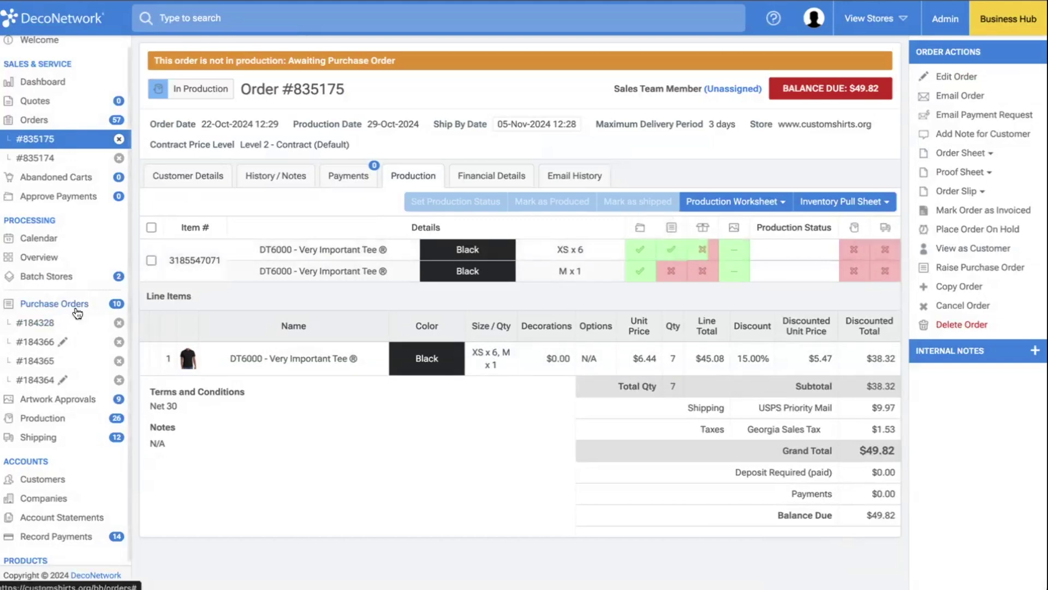
# - Look through the purchase orders already open and bring up the merged SanMar one raised on 28-Sep-2023
pyautogui.click(51, 308)
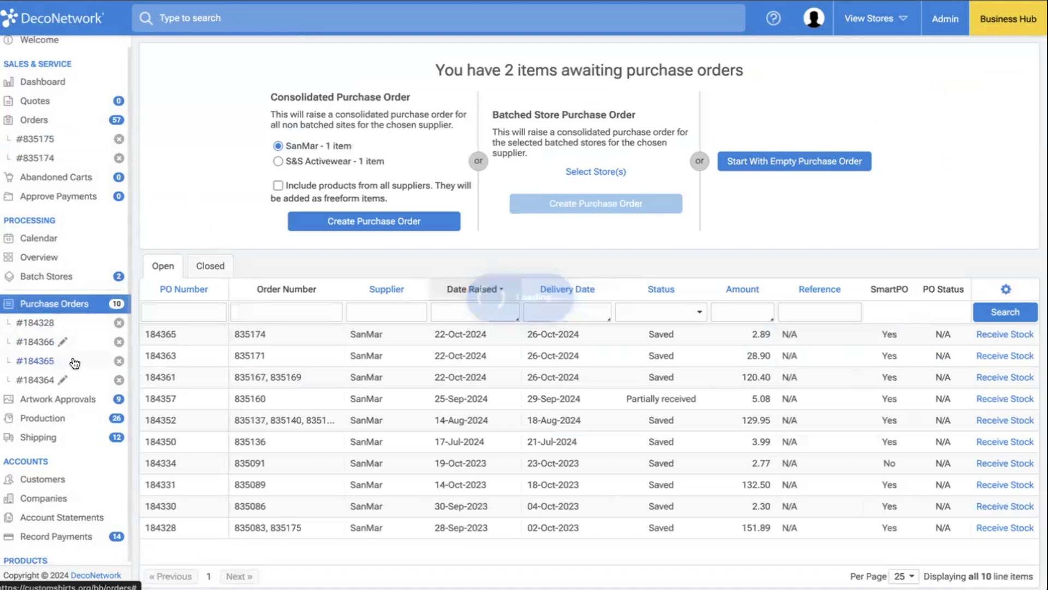
pyautogui.click(37, 381)
pyautogui.click(35, 361)
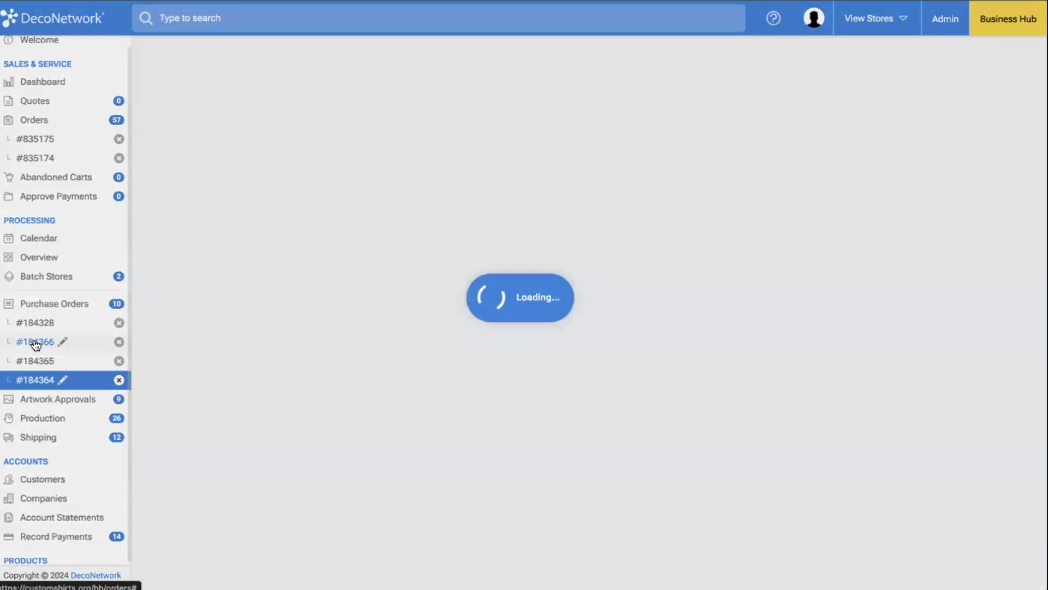
pyautogui.click(36, 342)
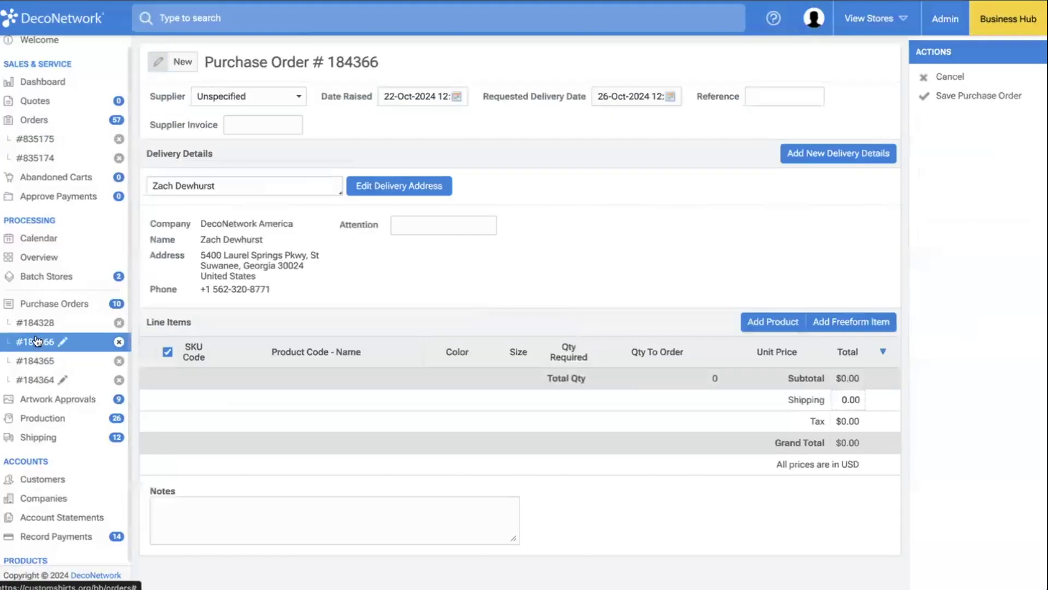
pyautogui.click(34, 324)
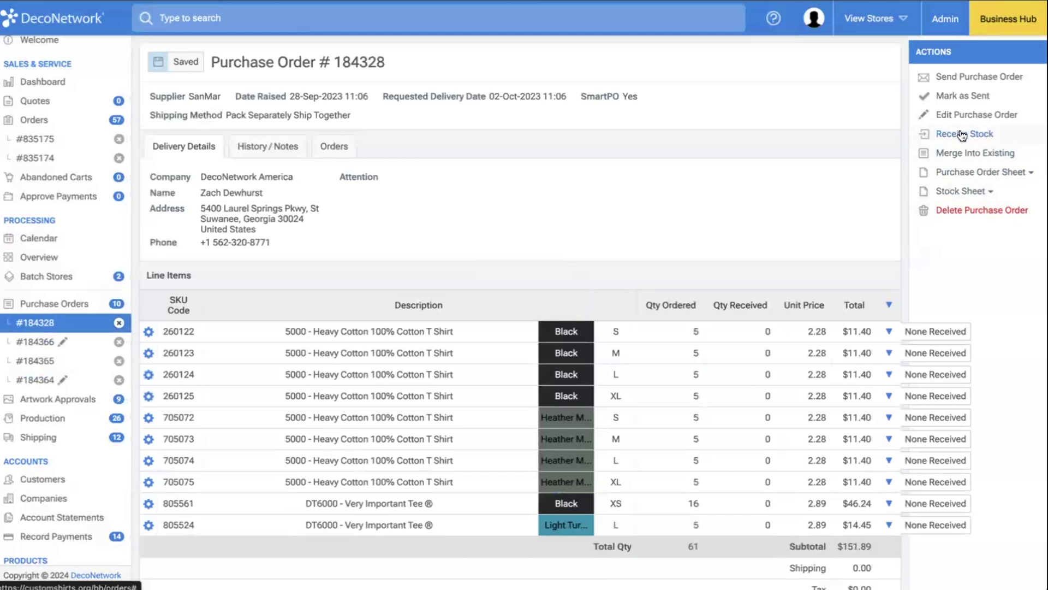
# - Receive stock for all line items of the merged SanMar purchase order and save the receipt
pyautogui.click(964, 134)
pyautogui.click(148, 155)
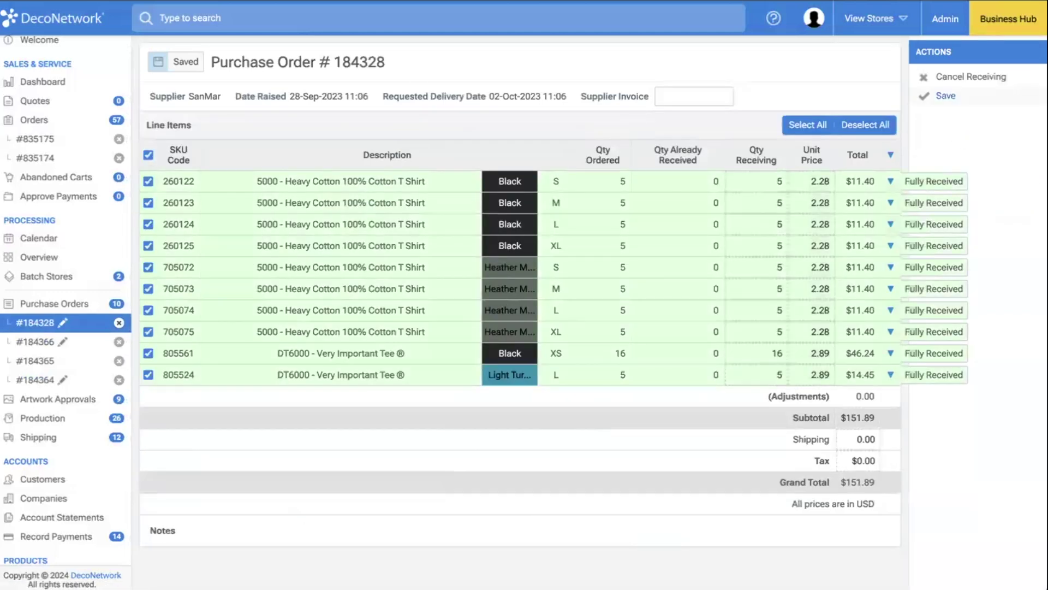
pyautogui.click(945, 96)
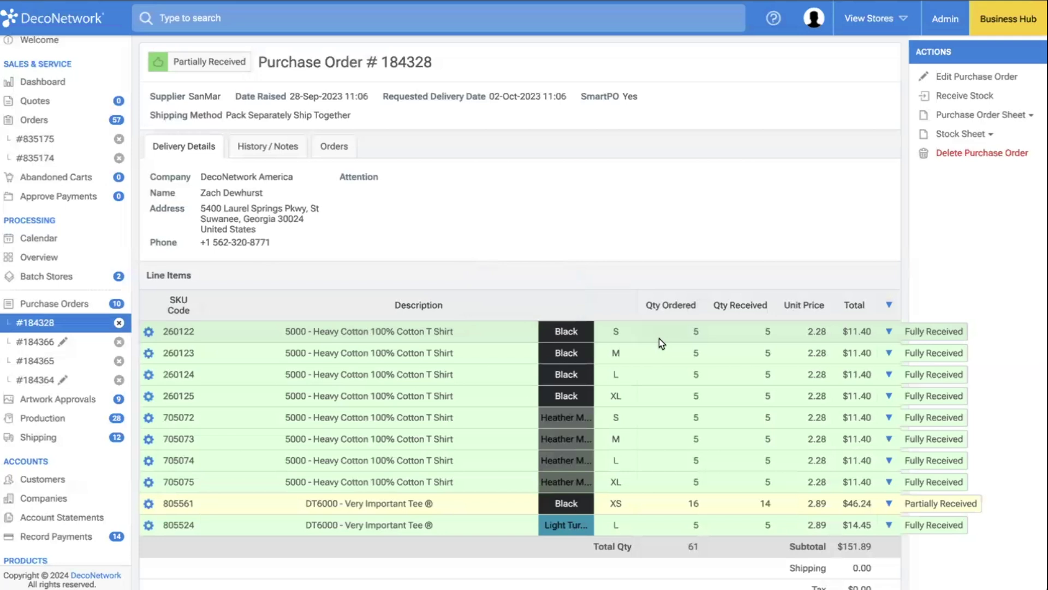
# - Return to the new customer order and review the purchasing and stock status of its XS and M tees
pyautogui.click(74, 121)
pyautogui.click(66, 138)
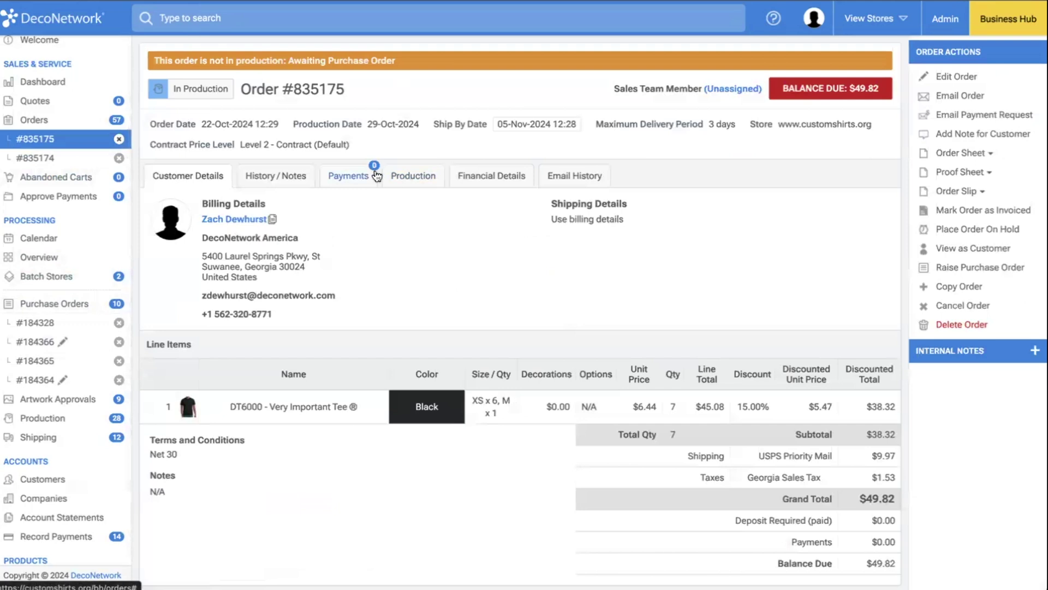
pyautogui.click(348, 175)
pyautogui.click(403, 175)
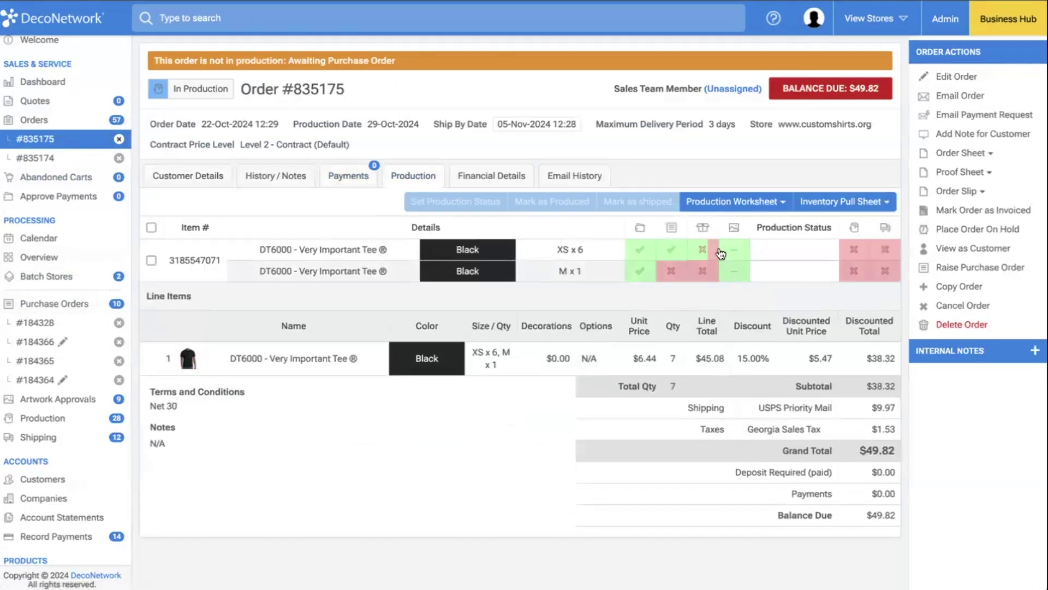
pyautogui.click(676, 255)
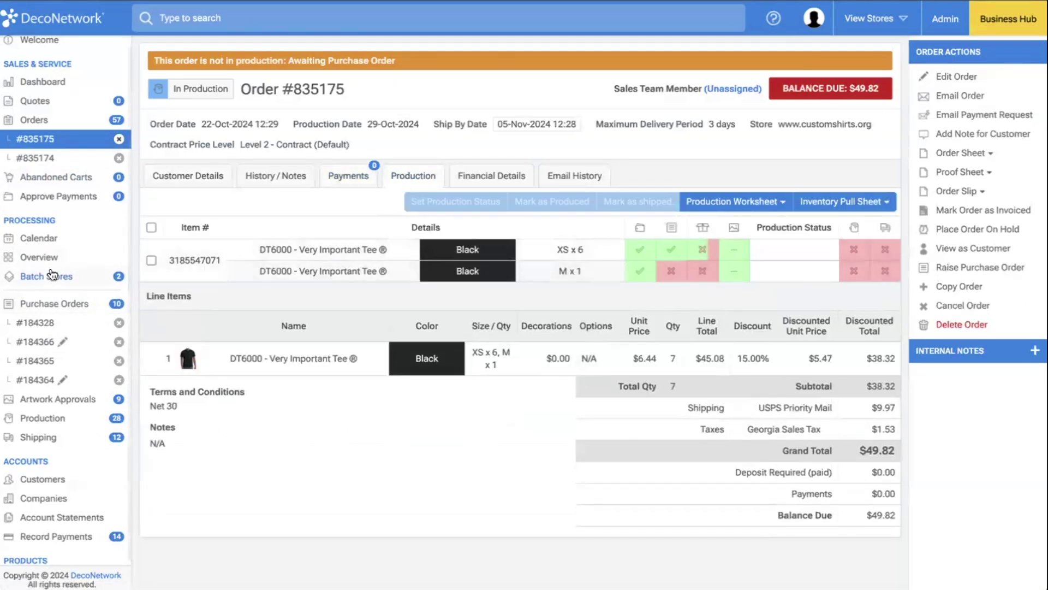
pyautogui.click(119, 323)
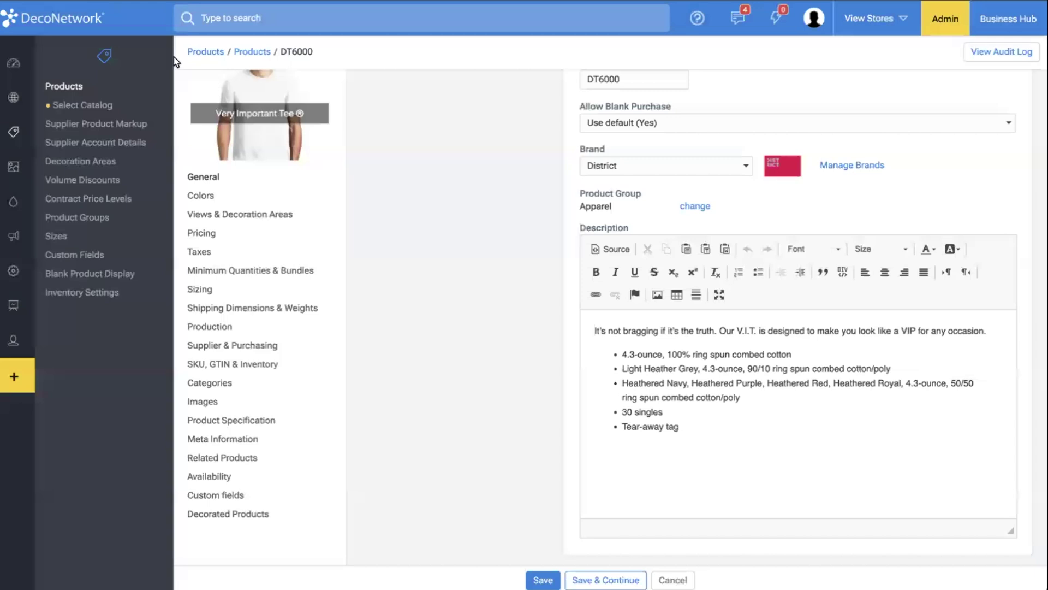
# - Bring up the purchase order settings and review the workflow, delivery date, overage and general options
pyautogui.click(60, 105)
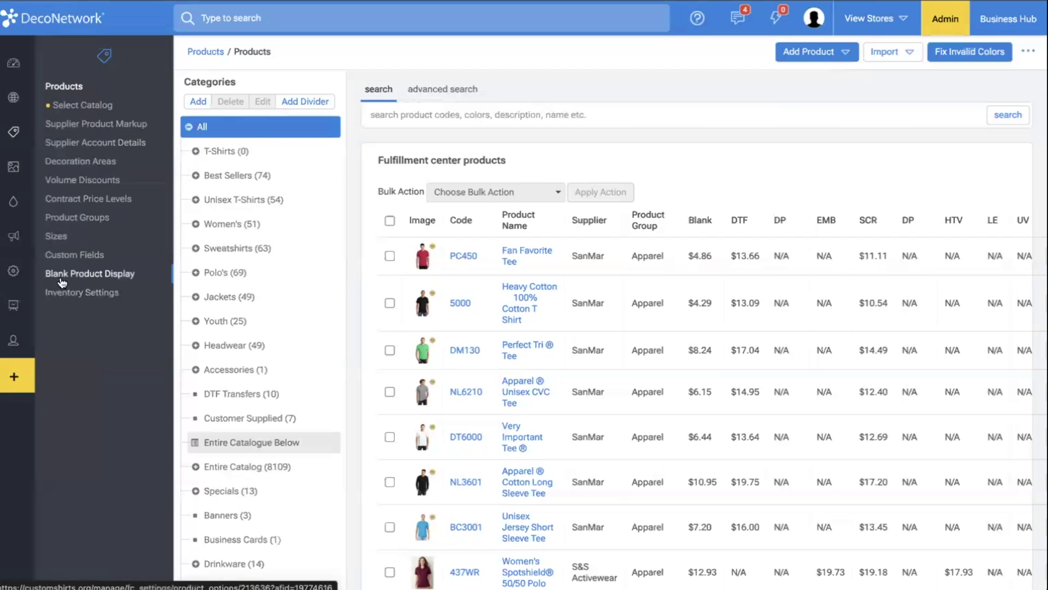
pyautogui.moveTo(24, 281)
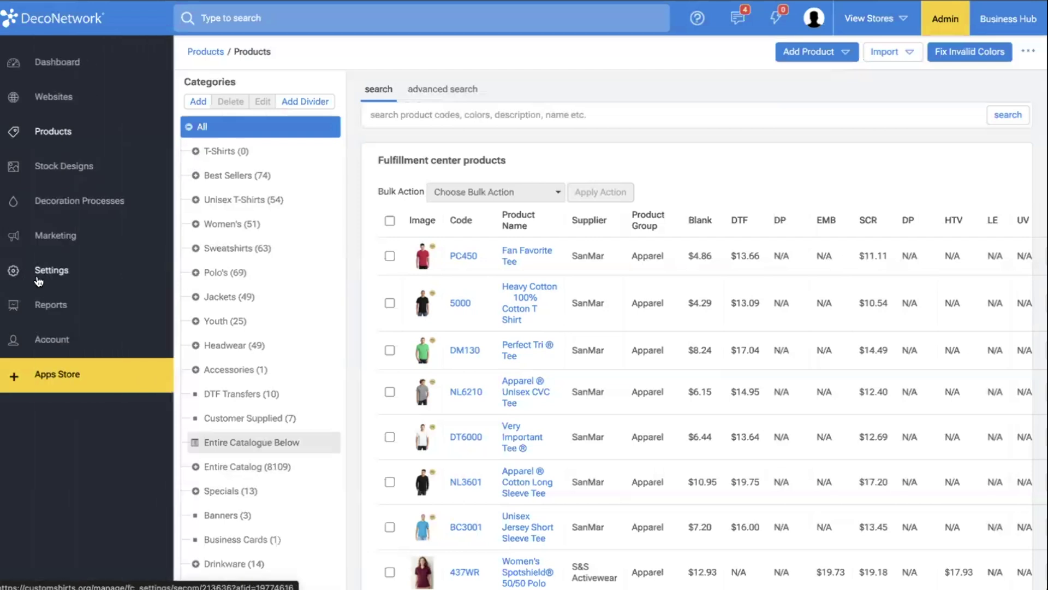
pyautogui.click(38, 280)
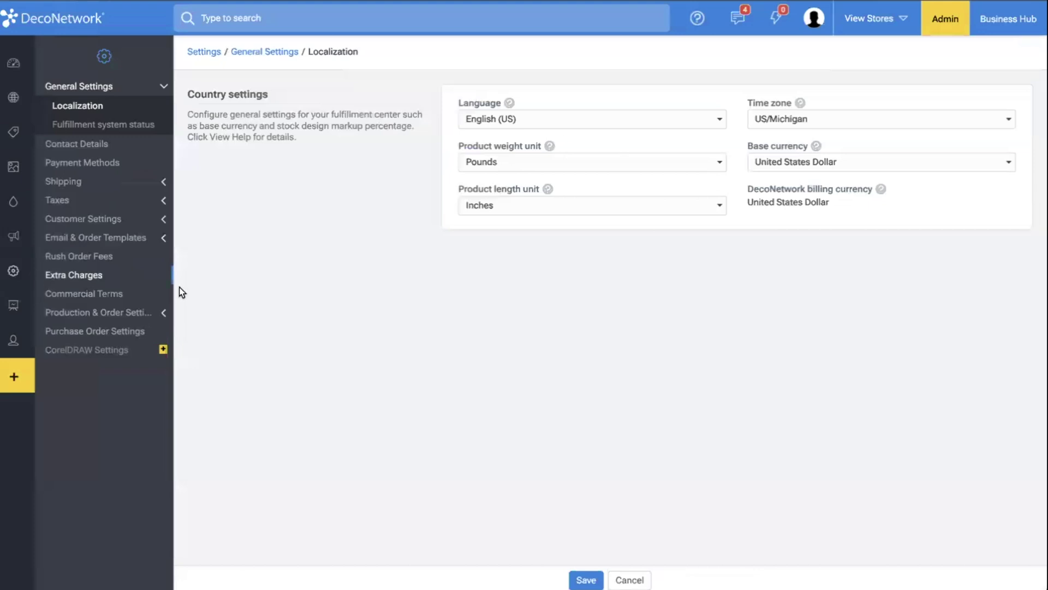
pyautogui.click(126, 332)
pyautogui.scroll(-1, 436, 434)
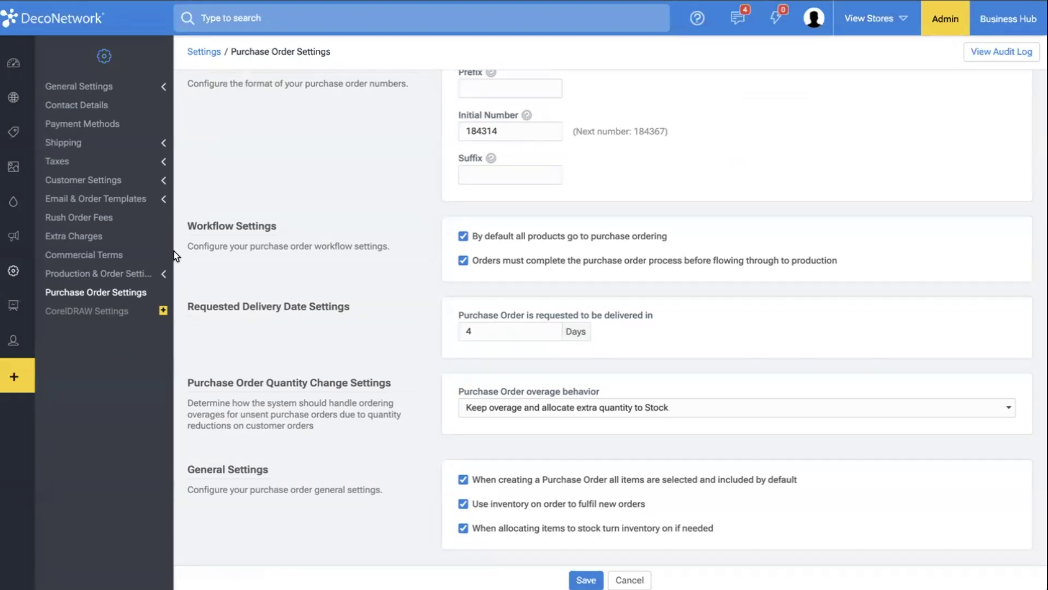
# - Filter the fulfillment center products to those with inventory tracking Enabled, across all categories
pyautogui.click(57, 128)
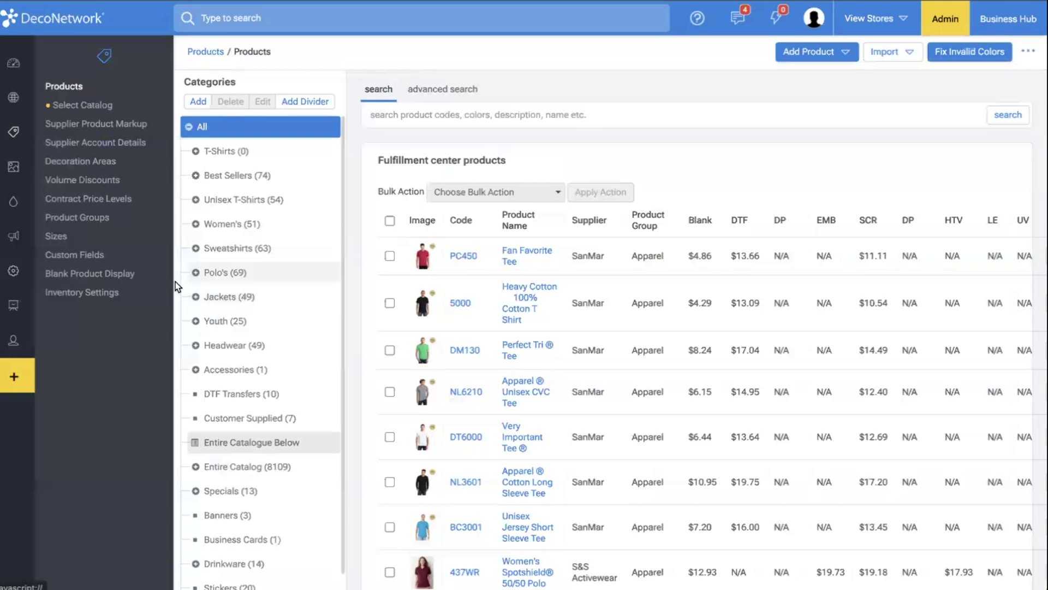
pyautogui.click(472, 87)
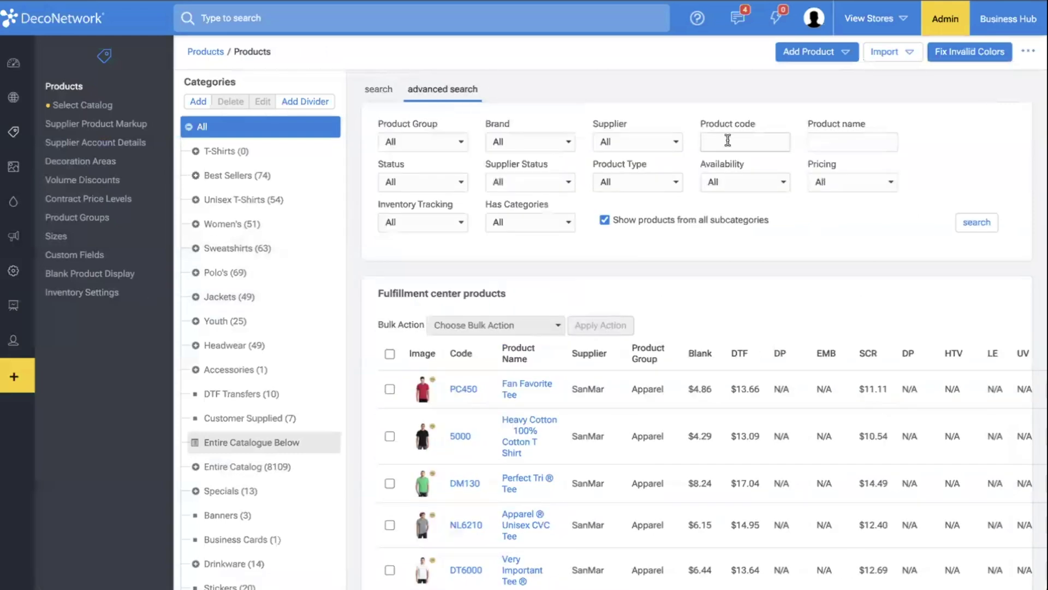
pyautogui.click(460, 224)
pyautogui.click(451, 237)
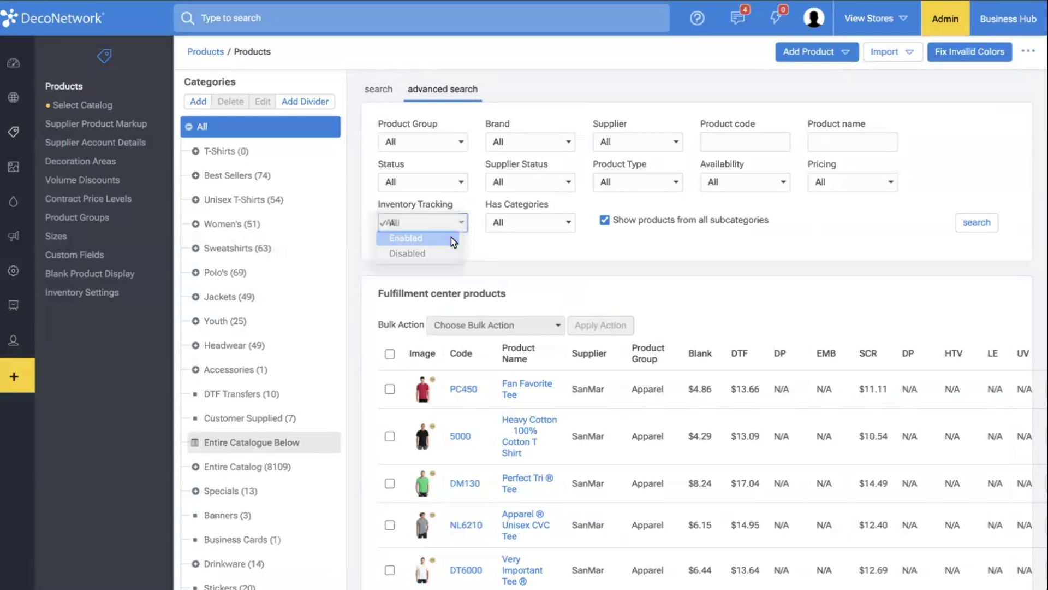
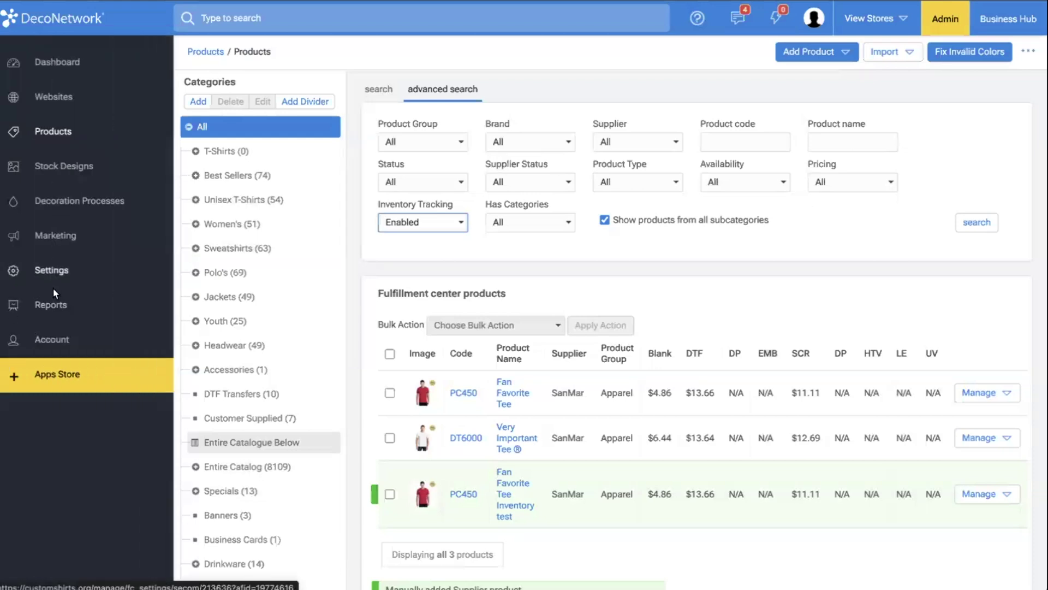
# - Return to the purchase order settings and examine the overage behavior choices, leaving Keep overage and allocate extra quantity to Stock selected
pyautogui.click(51, 270)
pyautogui.click(106, 329)
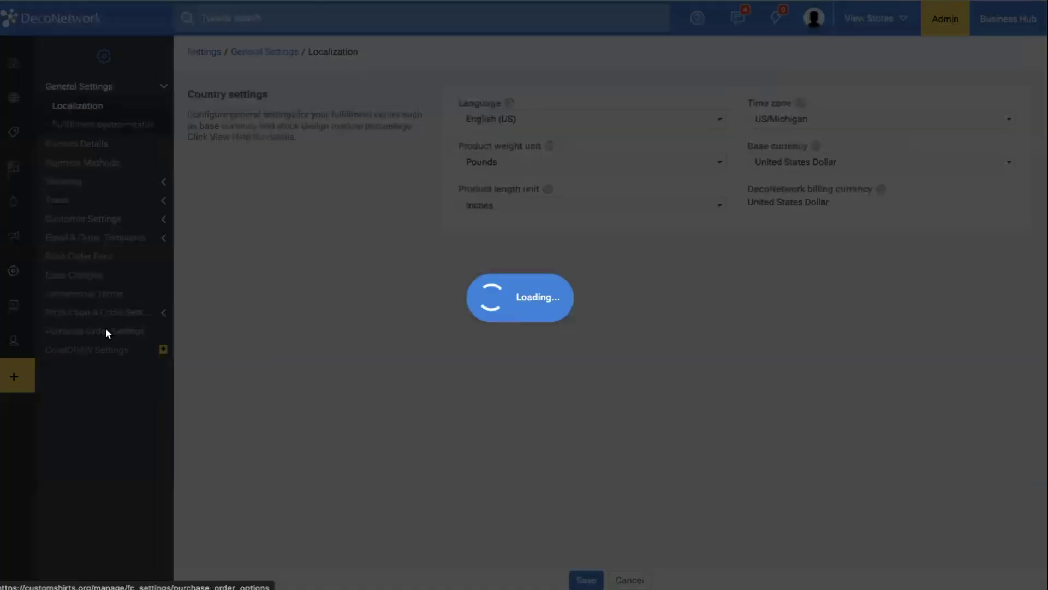
pyautogui.scroll(-1, 352, 384)
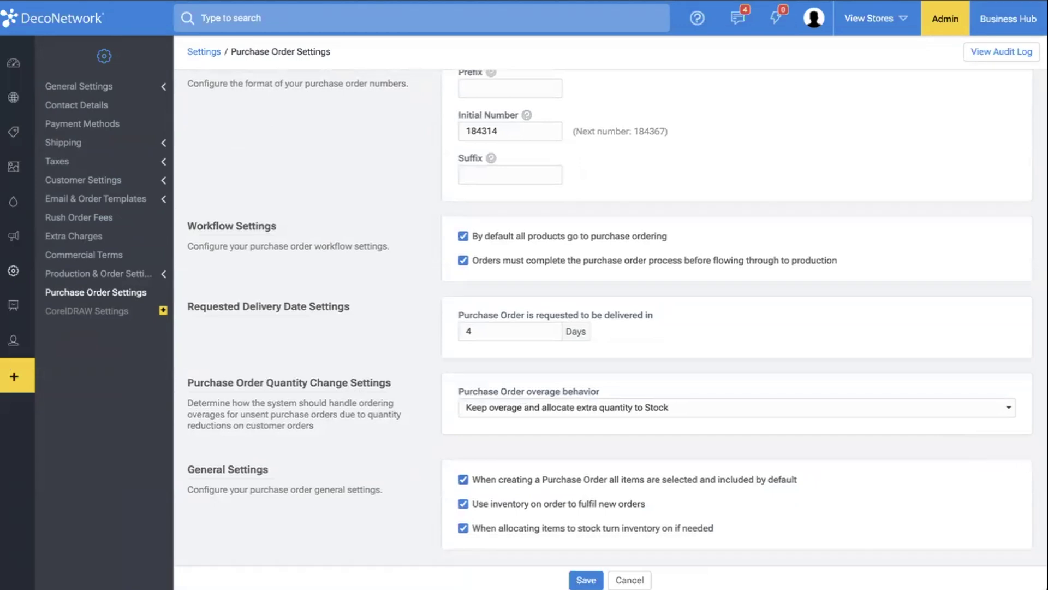
pyautogui.click(914, 406)
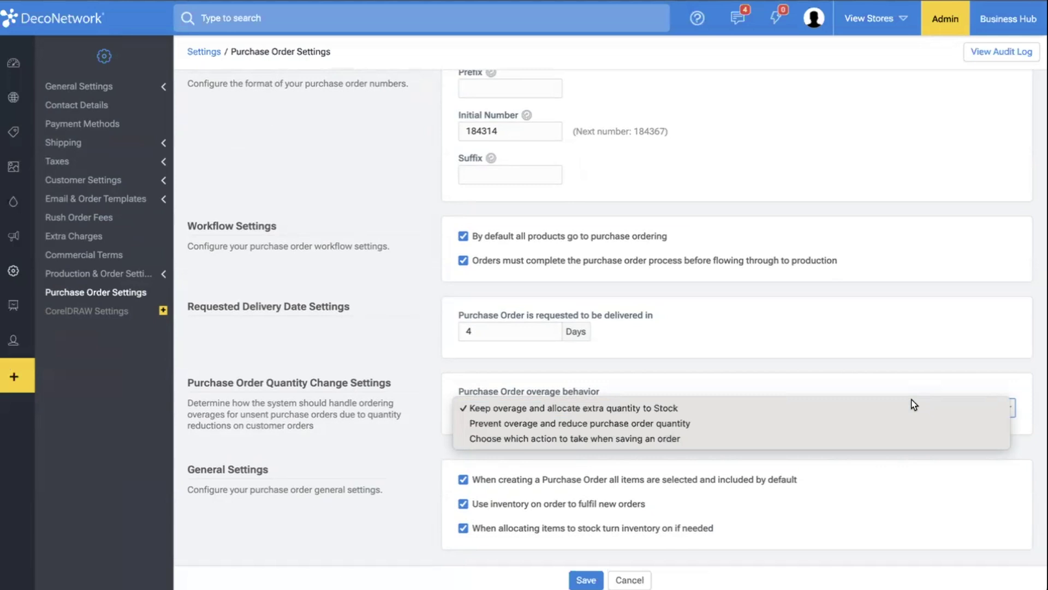
pyautogui.click(914, 404)
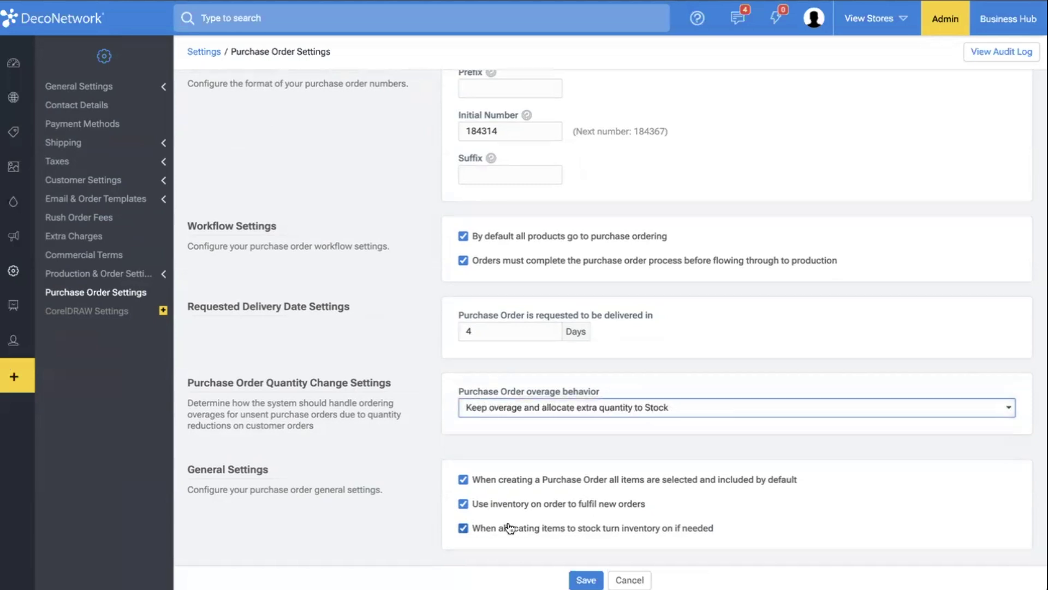
# - Turn off the option that turns inventory on when allocating items to stock, and recheck the overage behavior choices
pyautogui.click(599, 530)
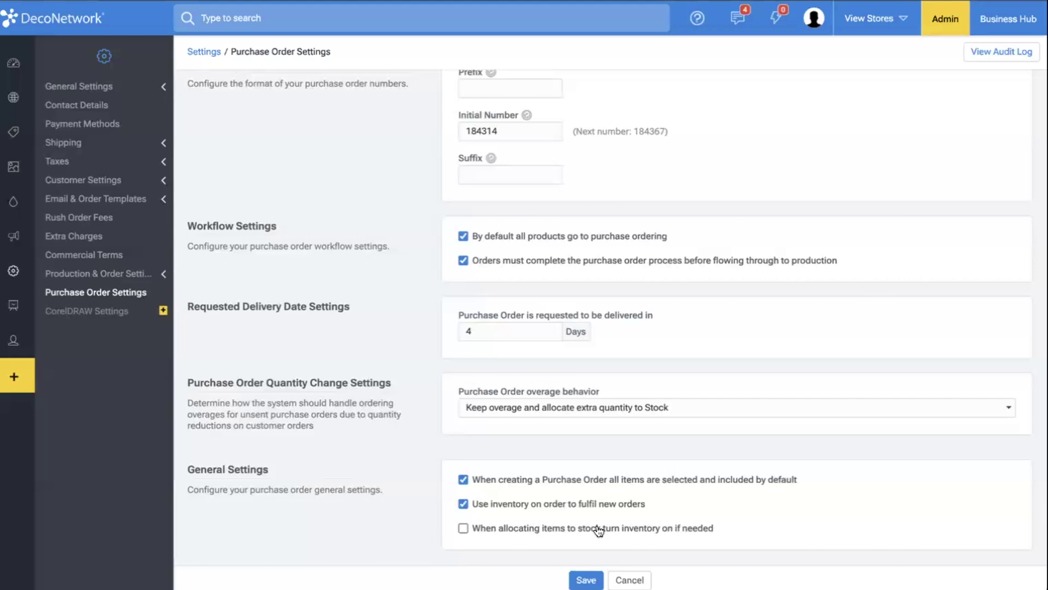
pyautogui.click(568, 406)
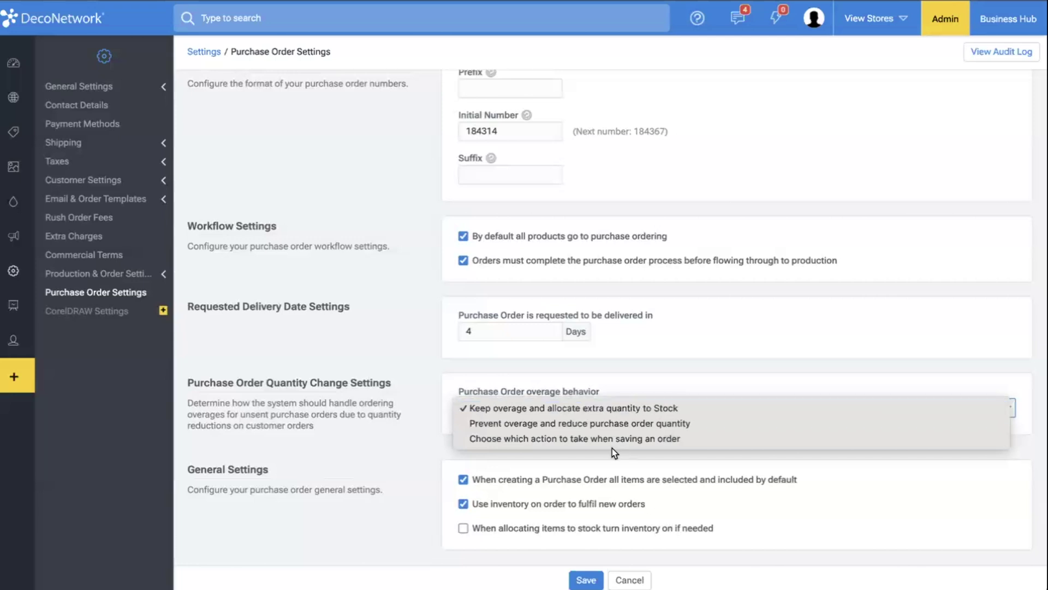
pyautogui.click(702, 549)
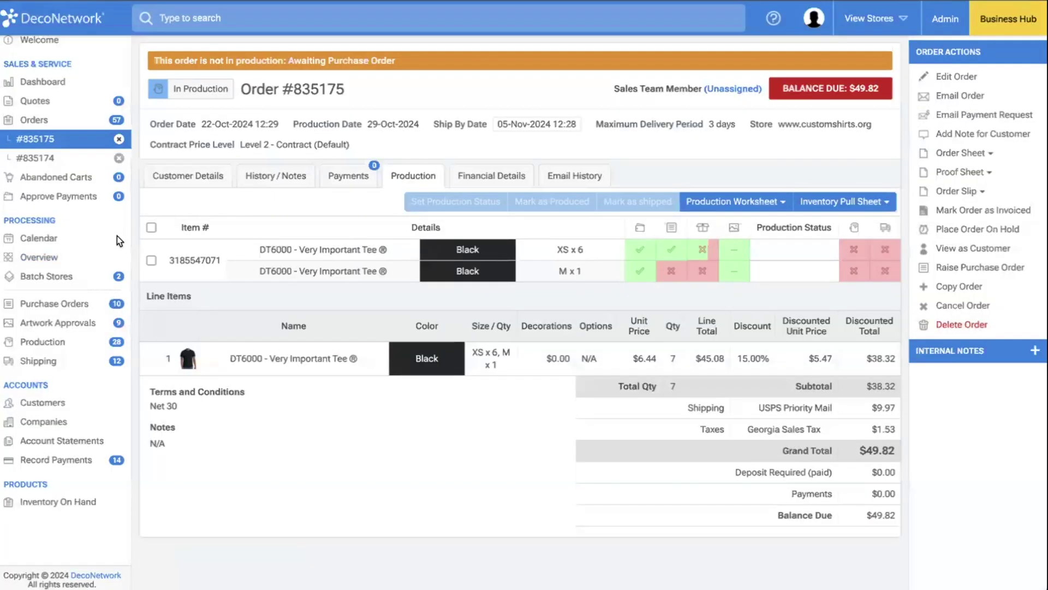
# - Open the 28.90 SanMar purchase order raised on 22-Oct-2024 and inspect the order and stock allocation of its size L tee
pyautogui.click(60, 307)
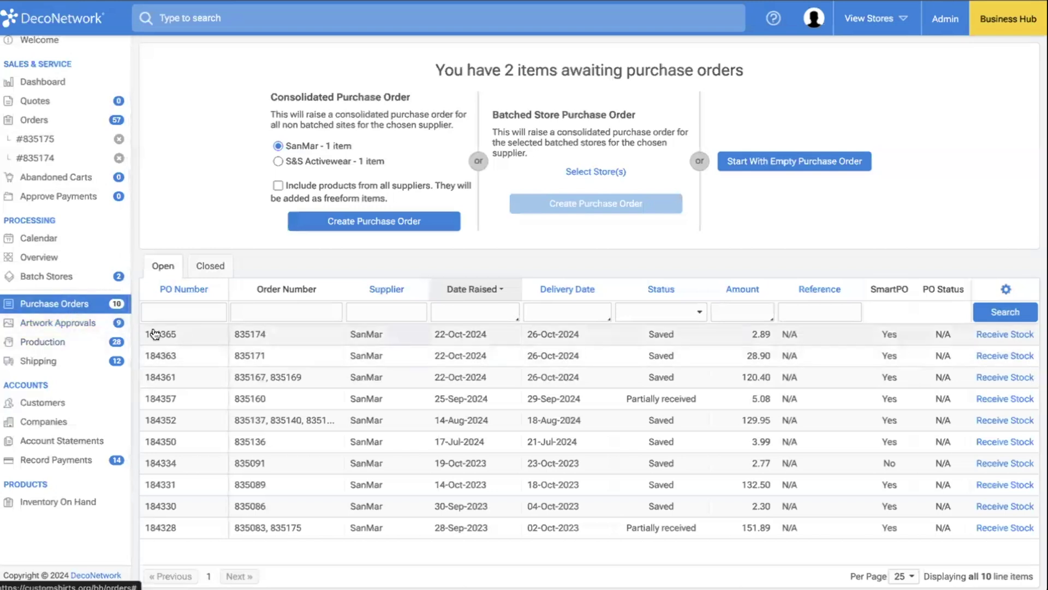
pyautogui.click(932, 349)
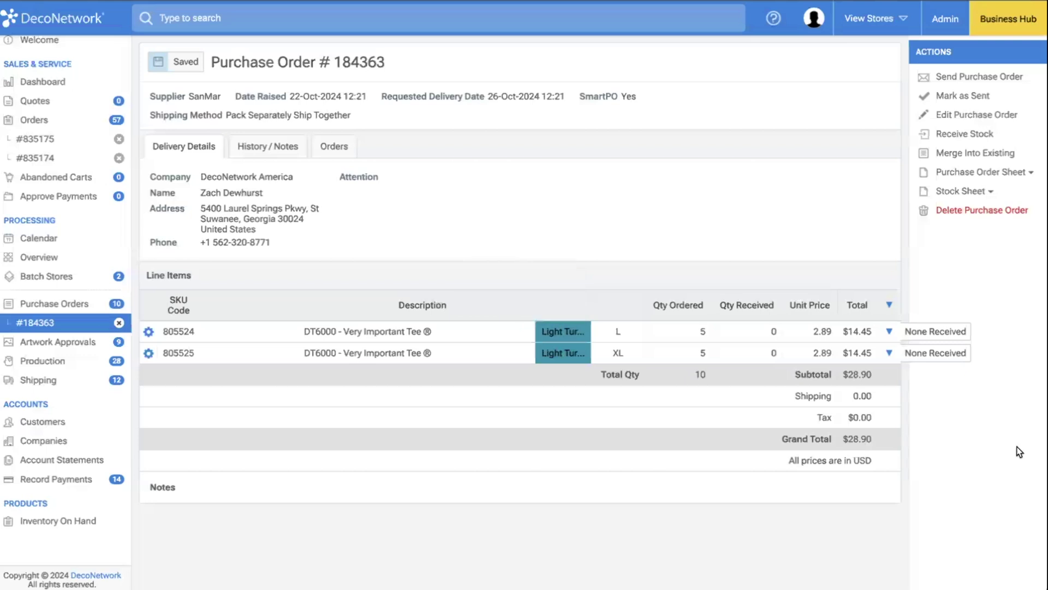
pyautogui.click(148, 332)
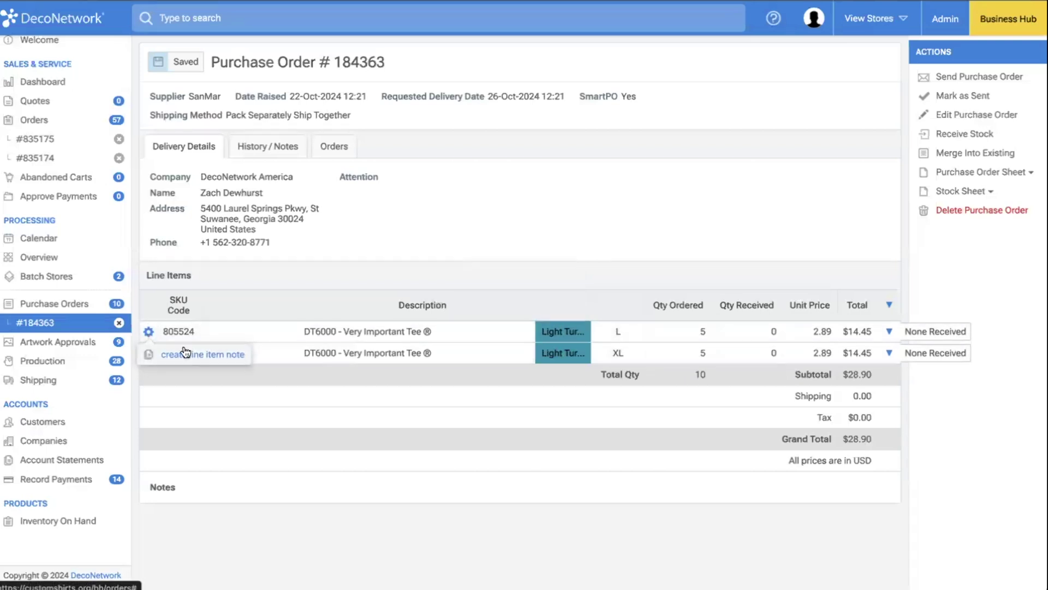
pyautogui.click(888, 327)
pyautogui.click(888, 329)
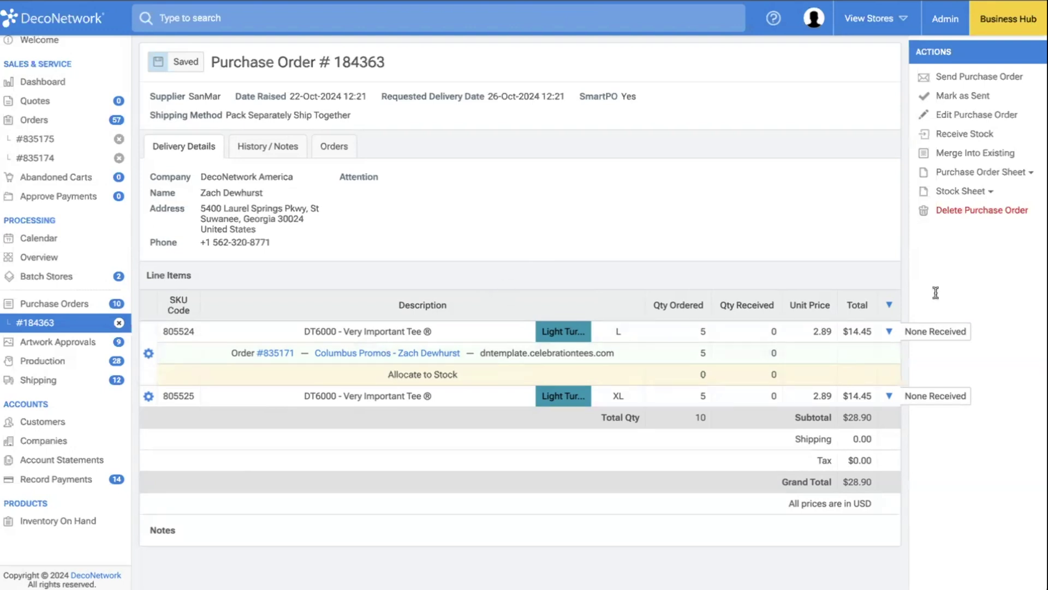
# - Select all items awaiting production and choose to download their worksheets as one PDF
pyautogui.click(38, 362)
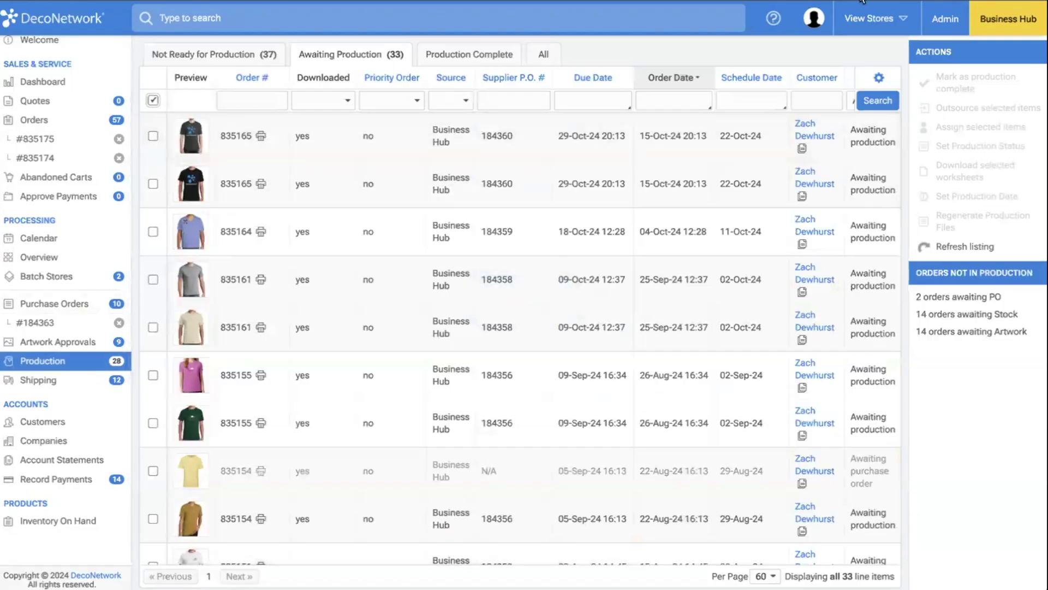
pyautogui.click(153, 100)
pyautogui.click(234, 98)
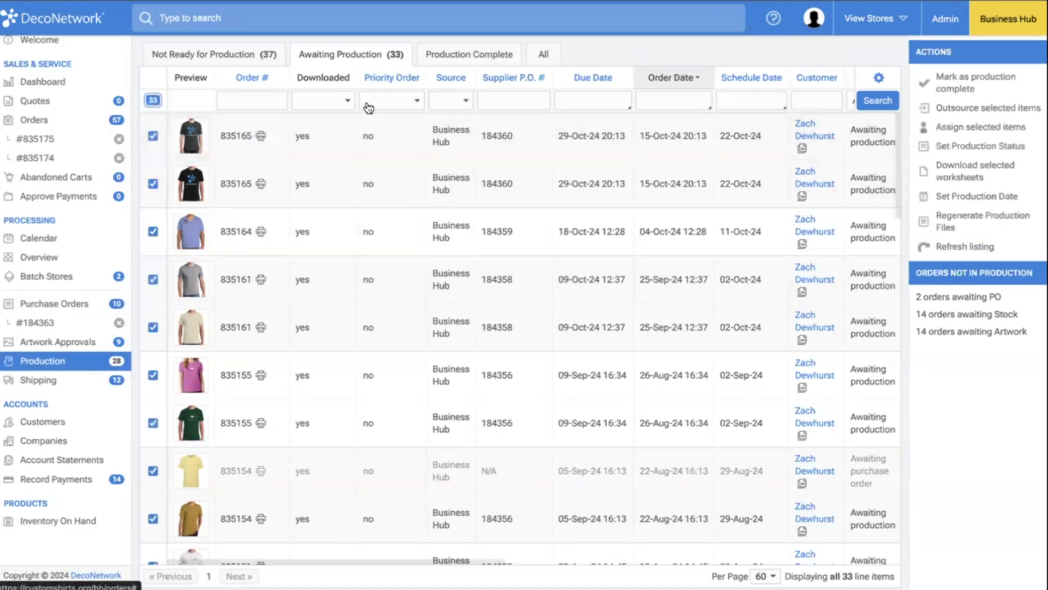
pyautogui.click(967, 178)
pyautogui.click(877, 268)
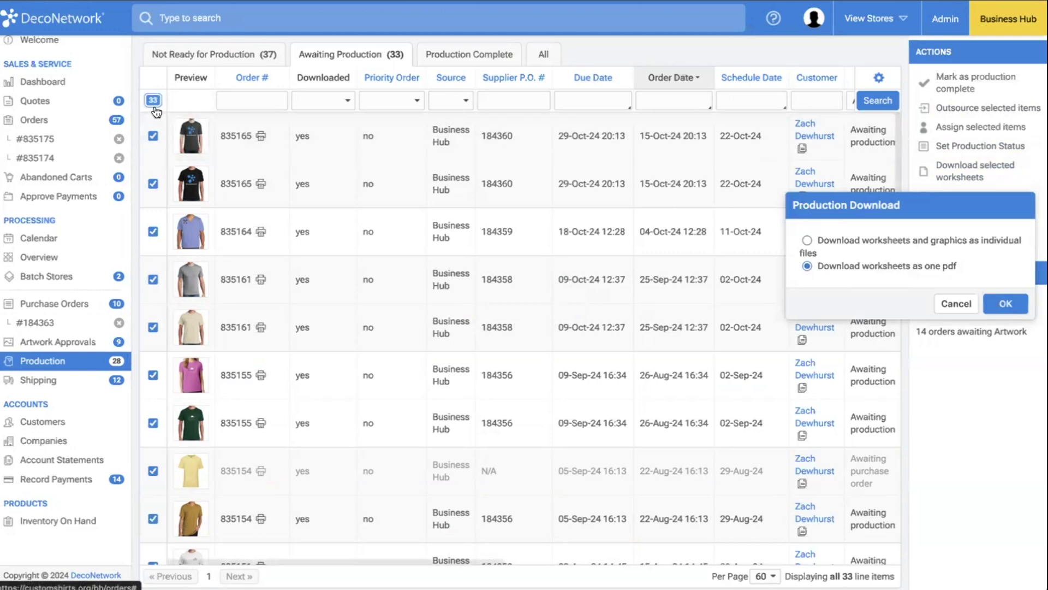
pyautogui.click(510, 104)
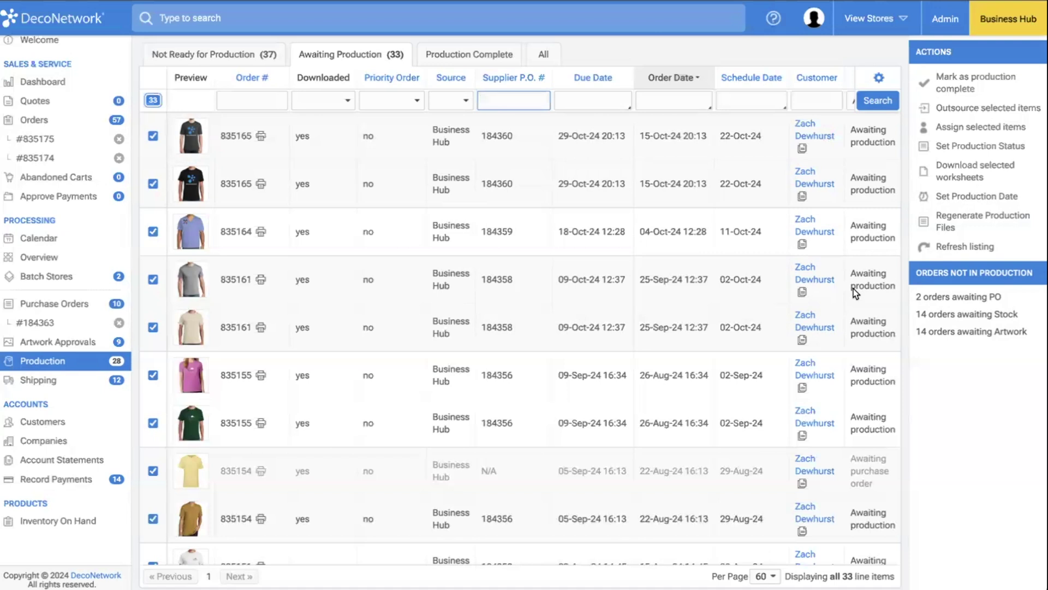
# - Check the production status of the earlier customer order for black tees and view its inventory pull sheet
pyautogui.click(83, 157)
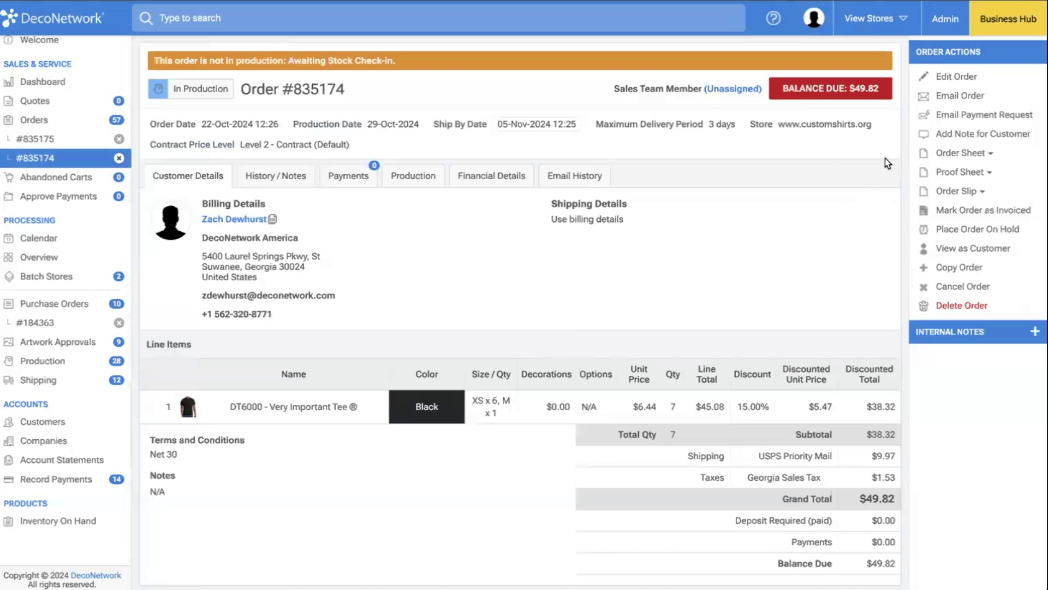
pyautogui.click(411, 174)
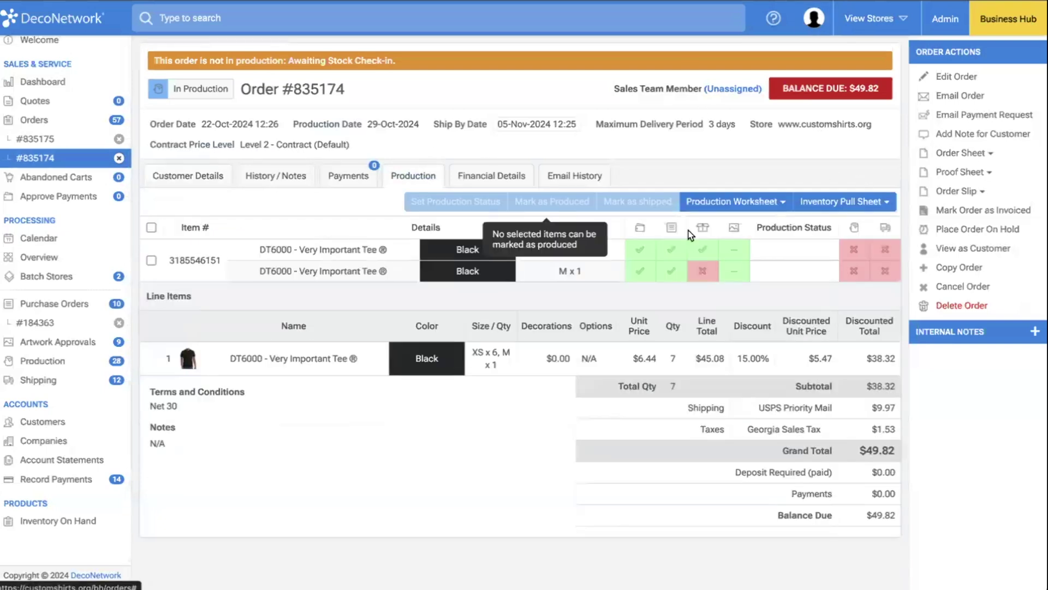
pyautogui.click(752, 206)
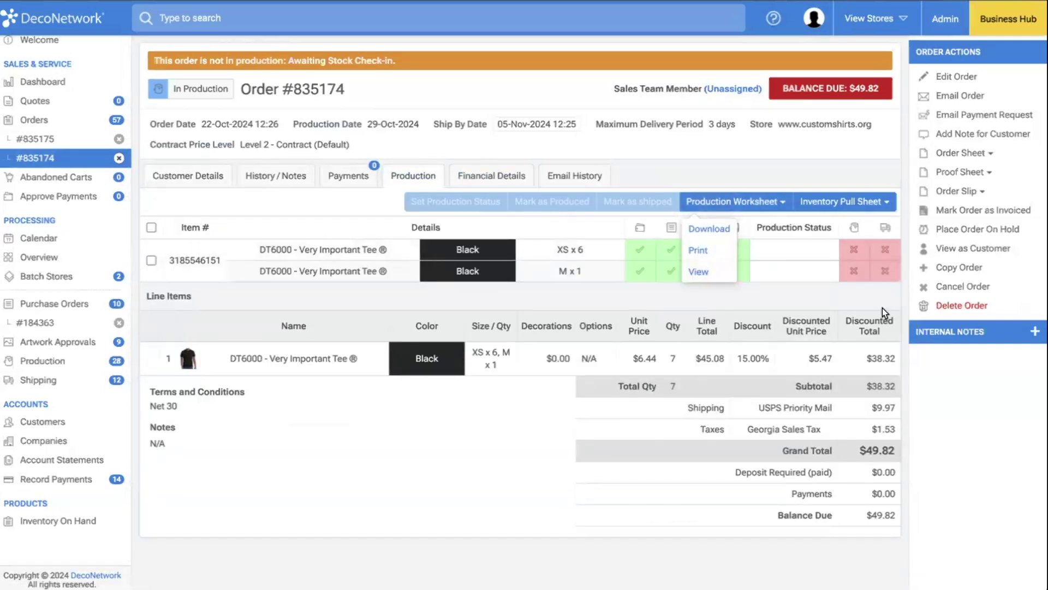
pyautogui.click(834, 196)
pyautogui.click(818, 277)
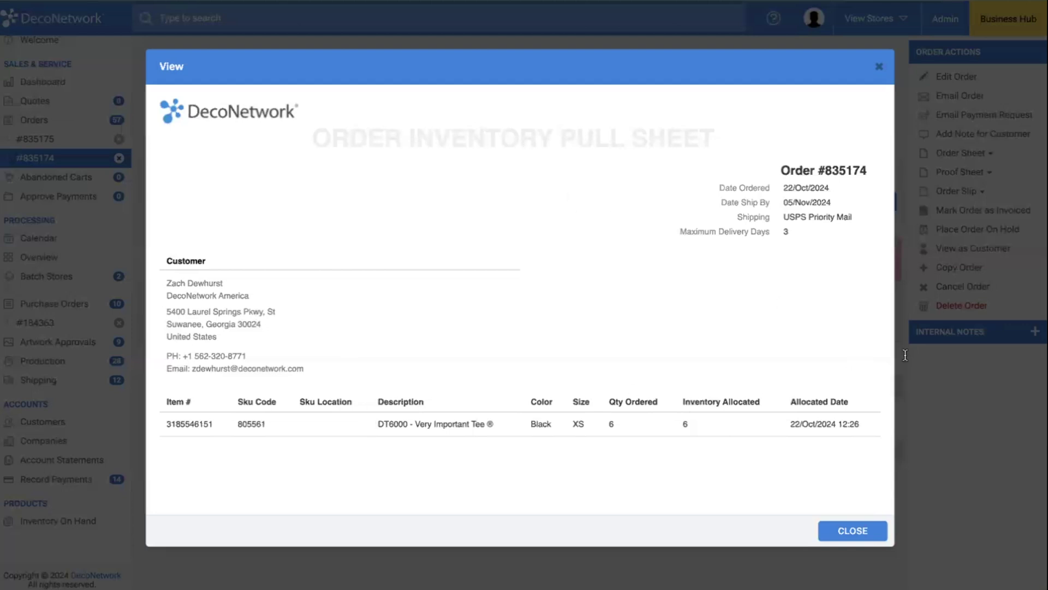
pyautogui.click(853, 532)
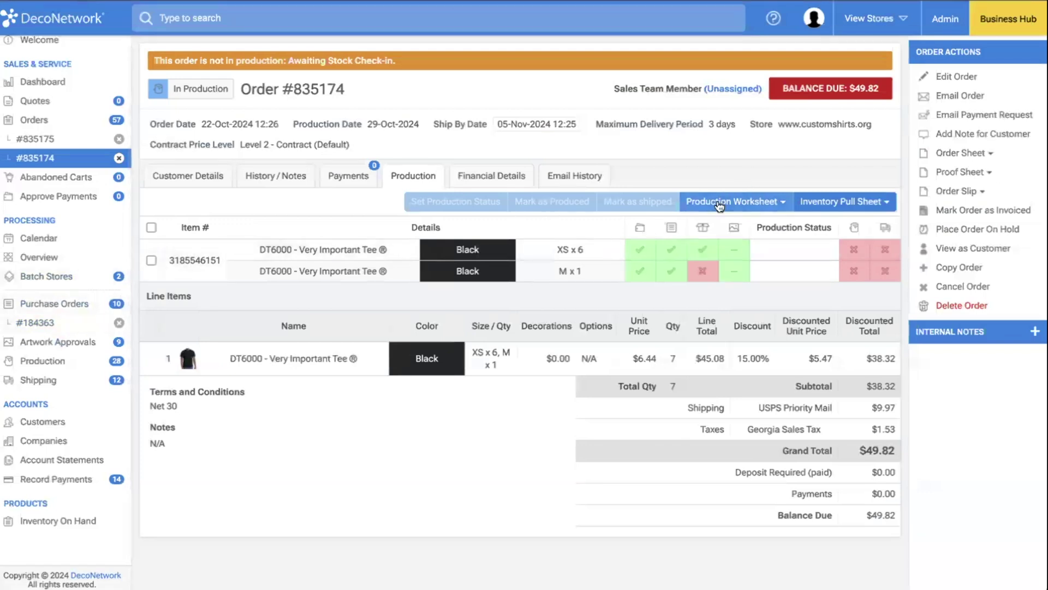
# - View the production worksheet of the same order and look over its sizes and quantities
pyautogui.click(703, 227)
pyautogui.click(709, 268)
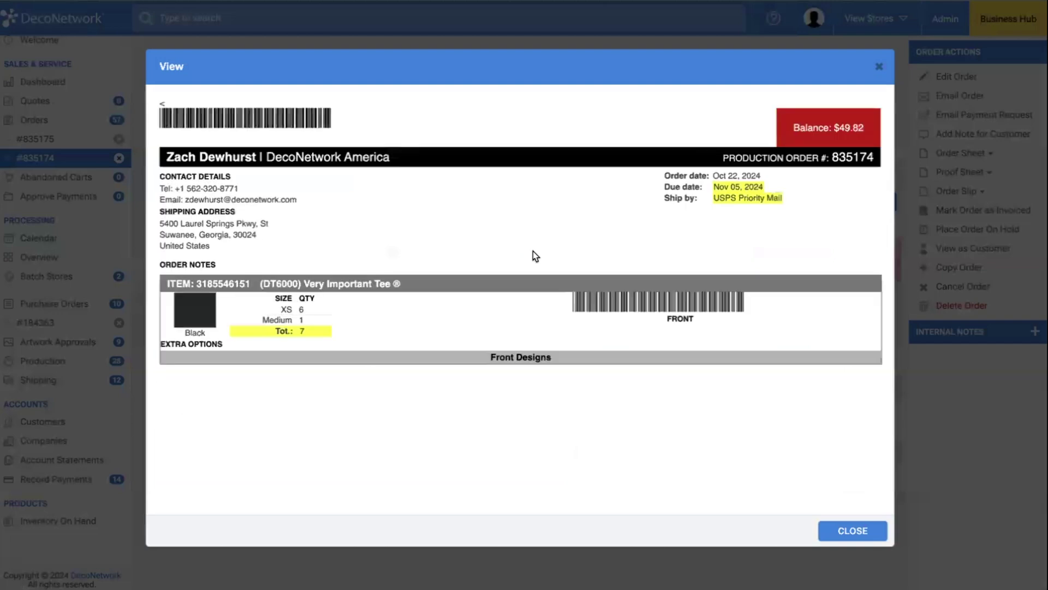
pyautogui.scroll(-1, 237, 300)
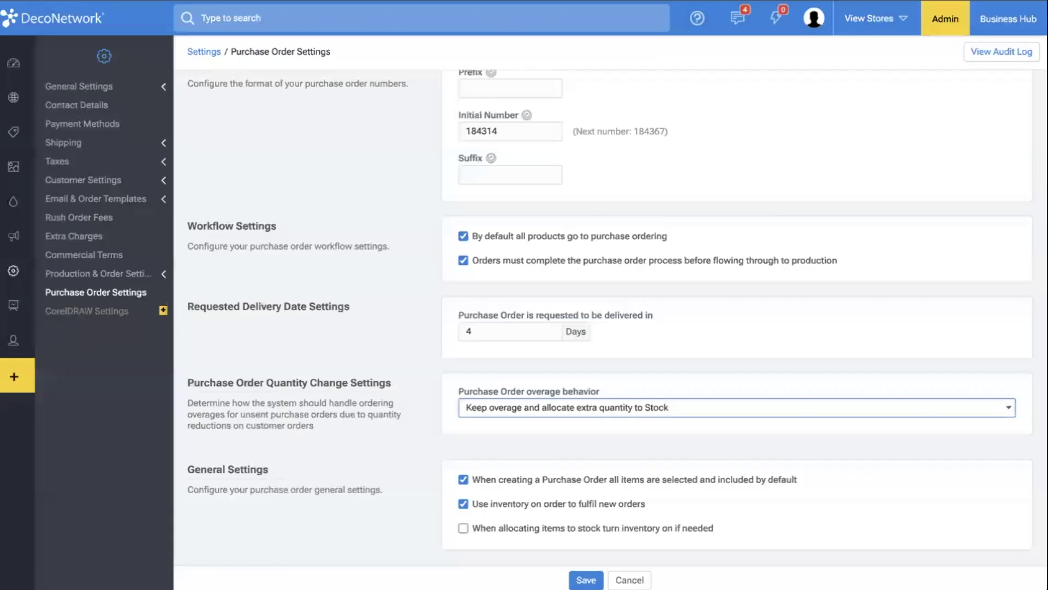
# - Open the Order Inventory Pull Sheet template for editing in the admin order templates, keeping the default message
pyautogui.moveTo(29, 242)
pyautogui.click(137, 199)
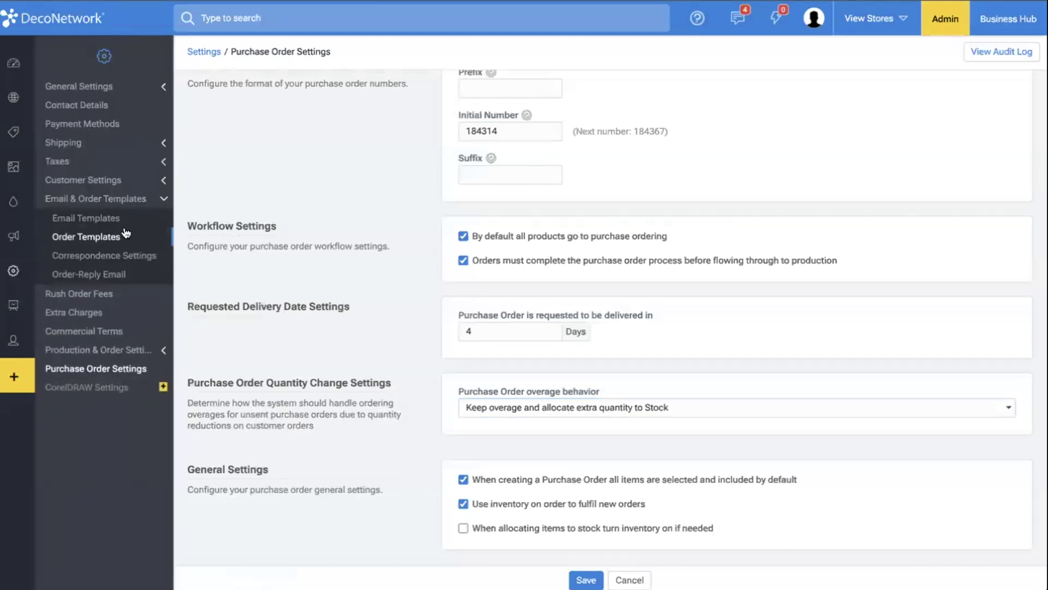
pyautogui.click(121, 234)
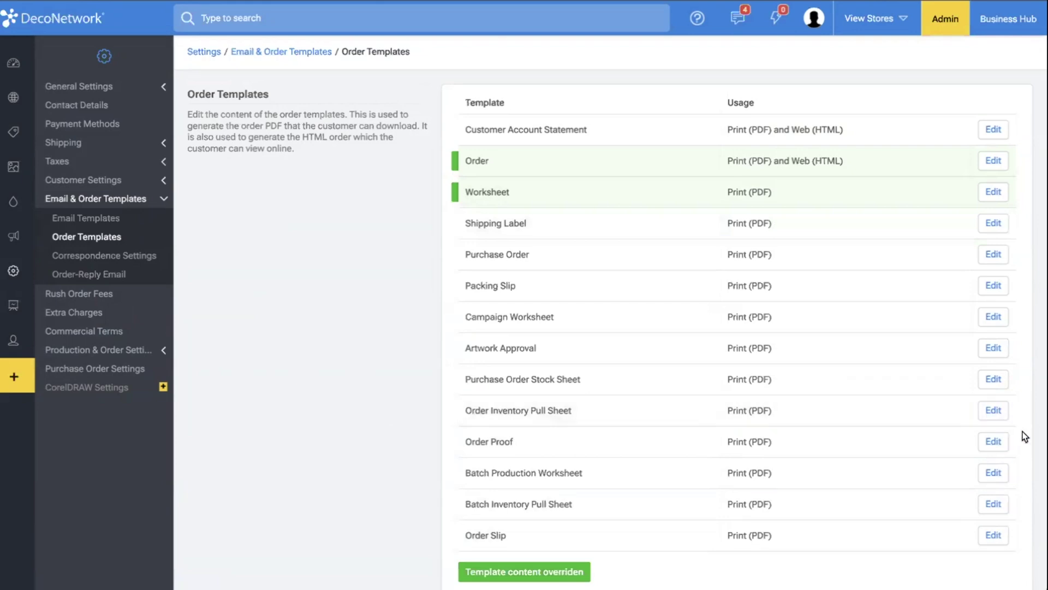
pyautogui.click(993, 410)
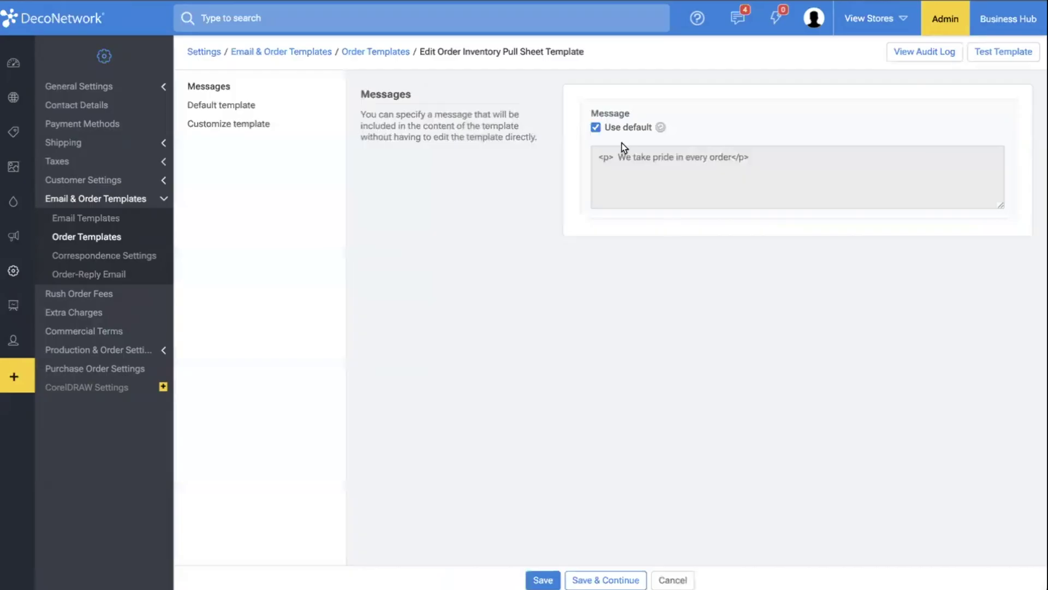
pyautogui.click(613, 127)
pyautogui.click(613, 127)
# - Enable customization of the default Order Inventory Pull Sheet template and look through its HTML code
pyautogui.click(207, 126)
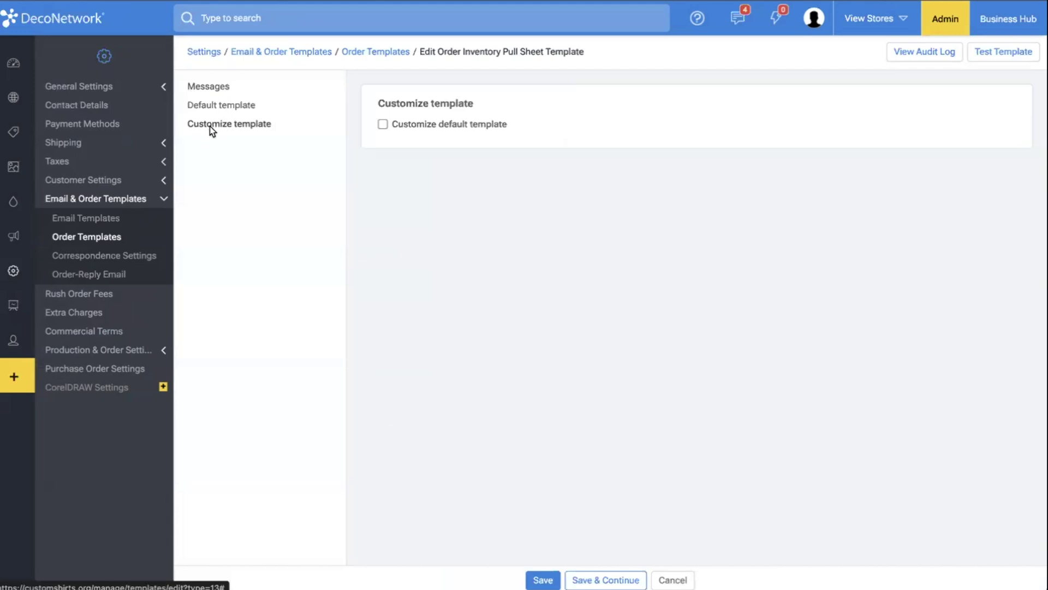
pyautogui.click(402, 127)
pyautogui.scroll(-10, 464, 286)
pyautogui.scroll(6, 464, 285)
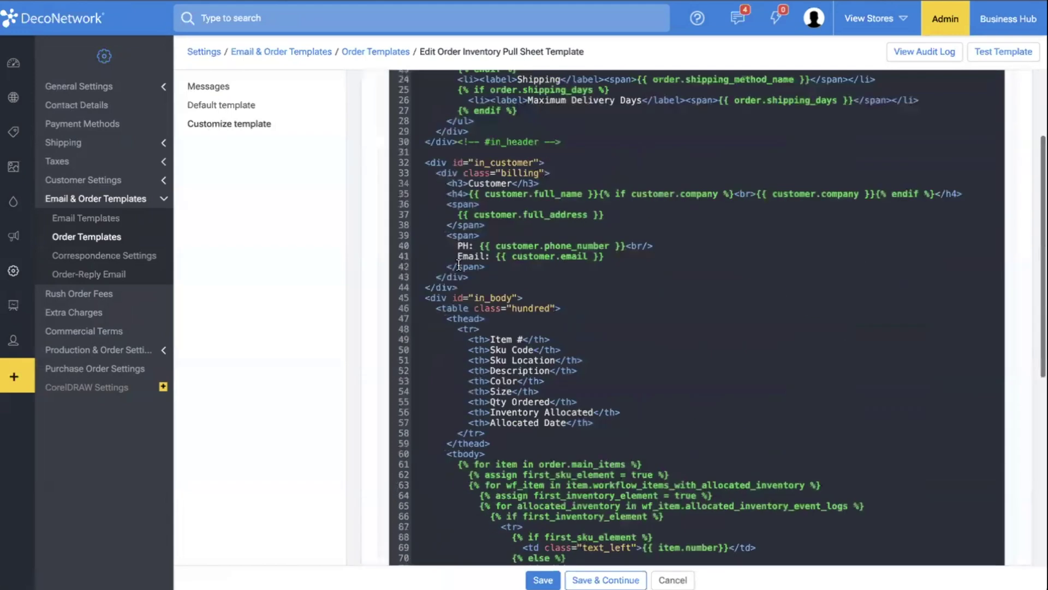
# - Examine the customer block and the inventory table columns and item loops in the Order Inventory Pull Sheet template code
pyautogui.click(254, 18)
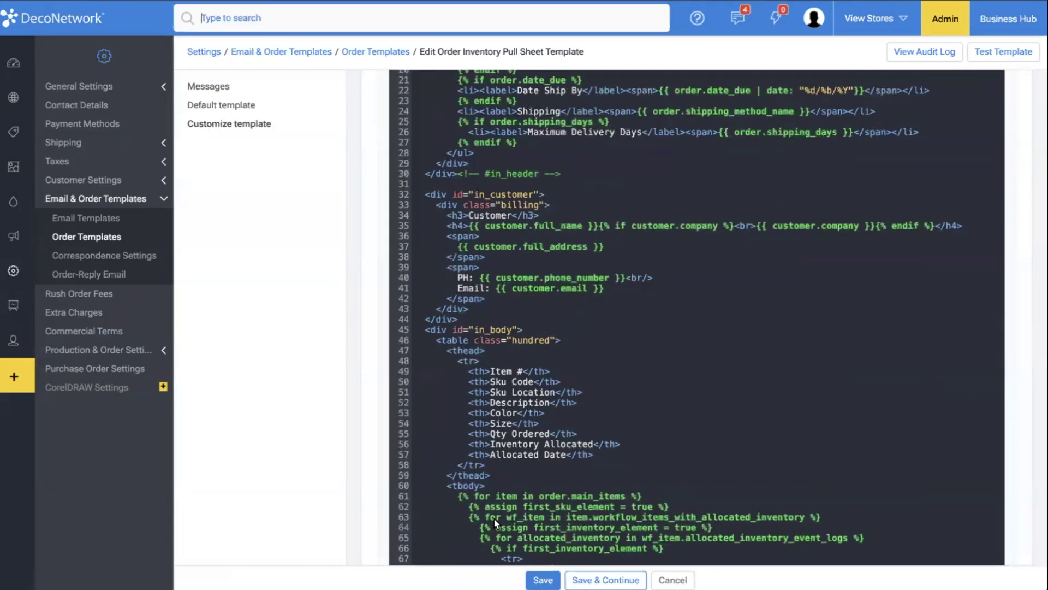
pyautogui.scroll(-10, 514, 444)
pyautogui.scroll(8, 513, 444)
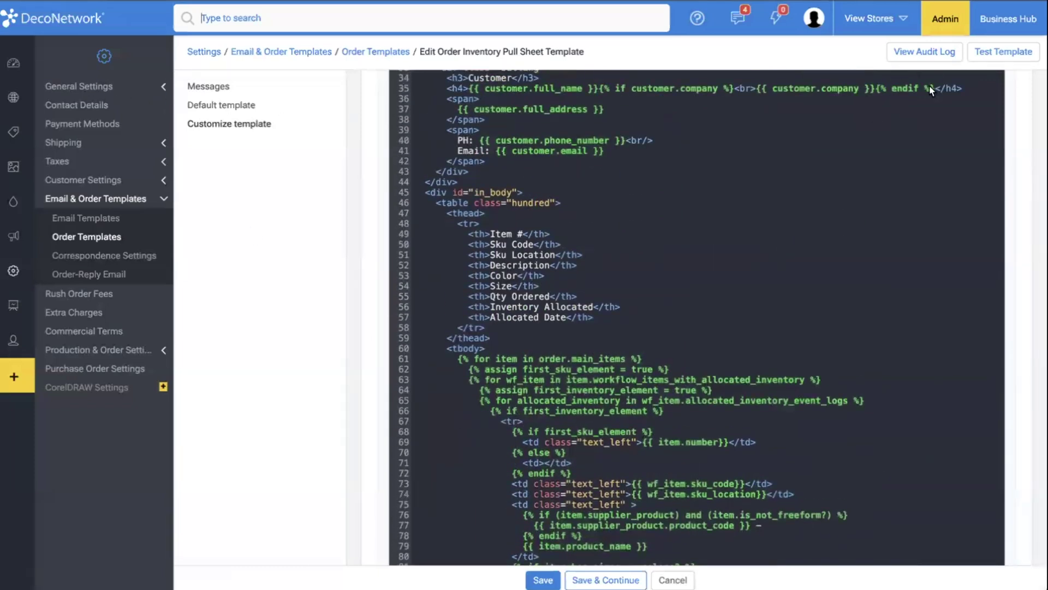
# - Switch to the Custom Shirts store page of the Very Important Tee, view its inventory availability by color and size, and close it
pyautogui.click(548, 256)
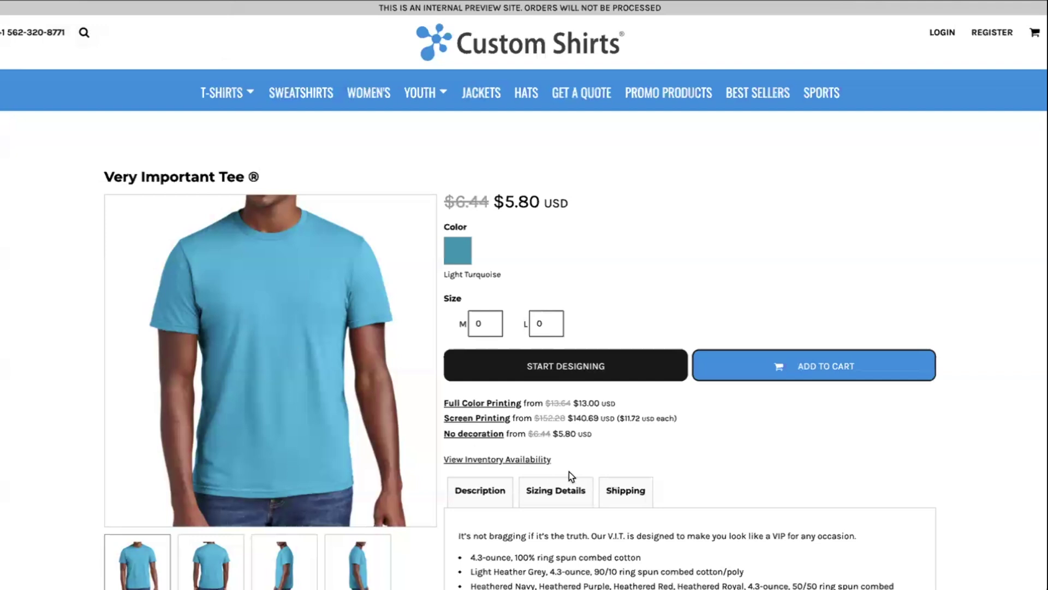
pyautogui.click(517, 462)
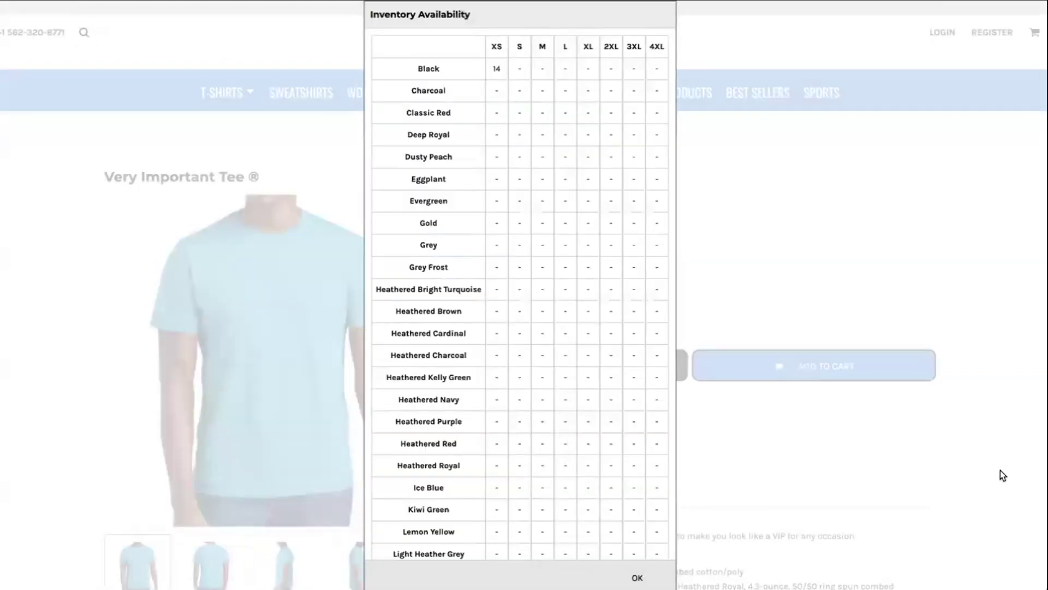
pyautogui.click(636, 579)
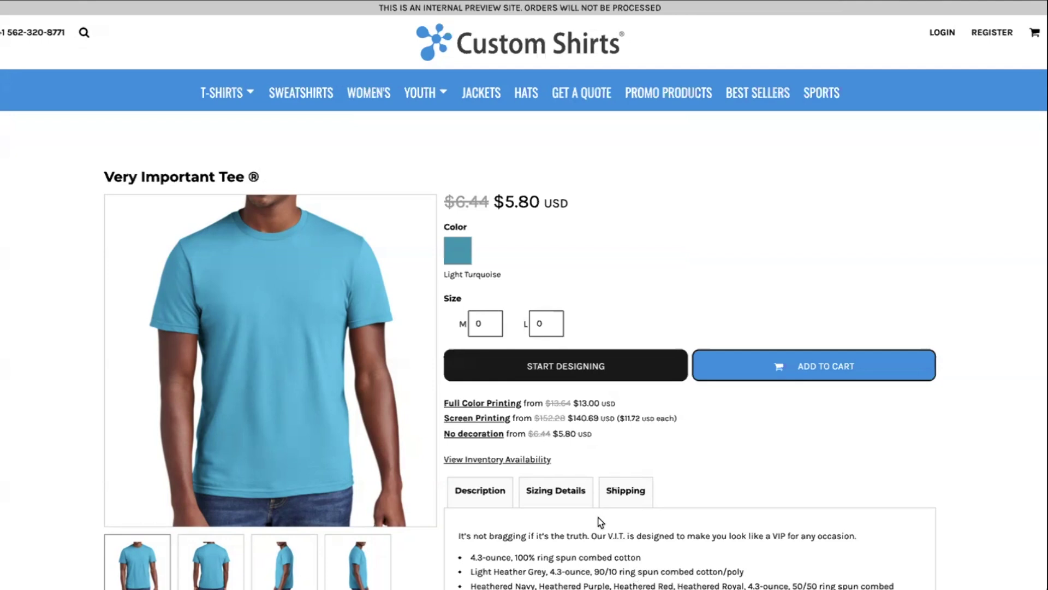
pyautogui.press('XF86AudioRaiseVolume')
pyautogui.press('XF86AudioRaiseVolume')
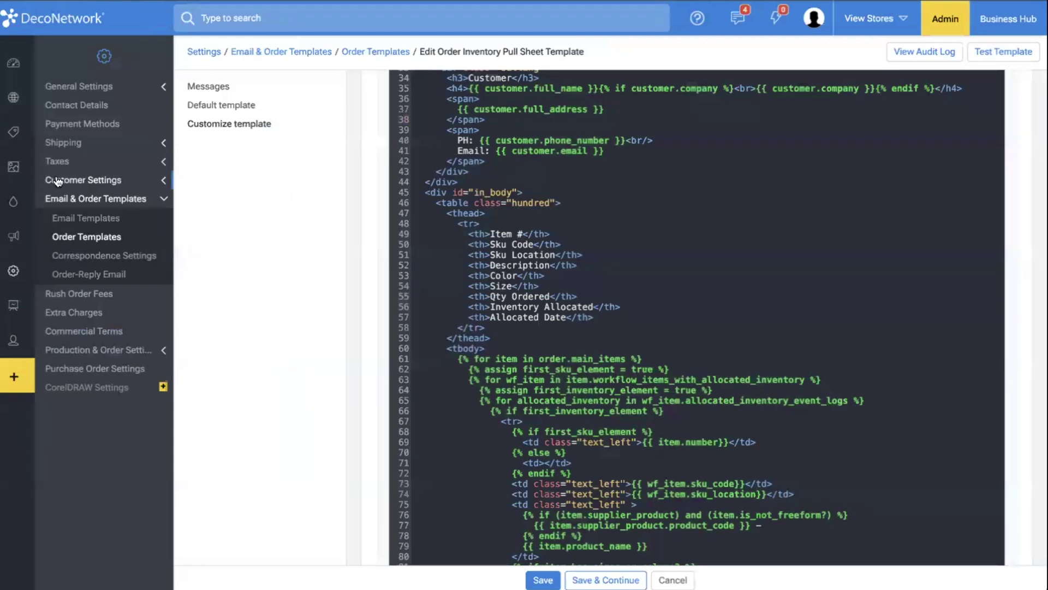
# - Return to the admin Order Templates list, leaving the Order Inventory Pull Sheet template without saving
pyautogui.hscroll(-5, 266, 234)
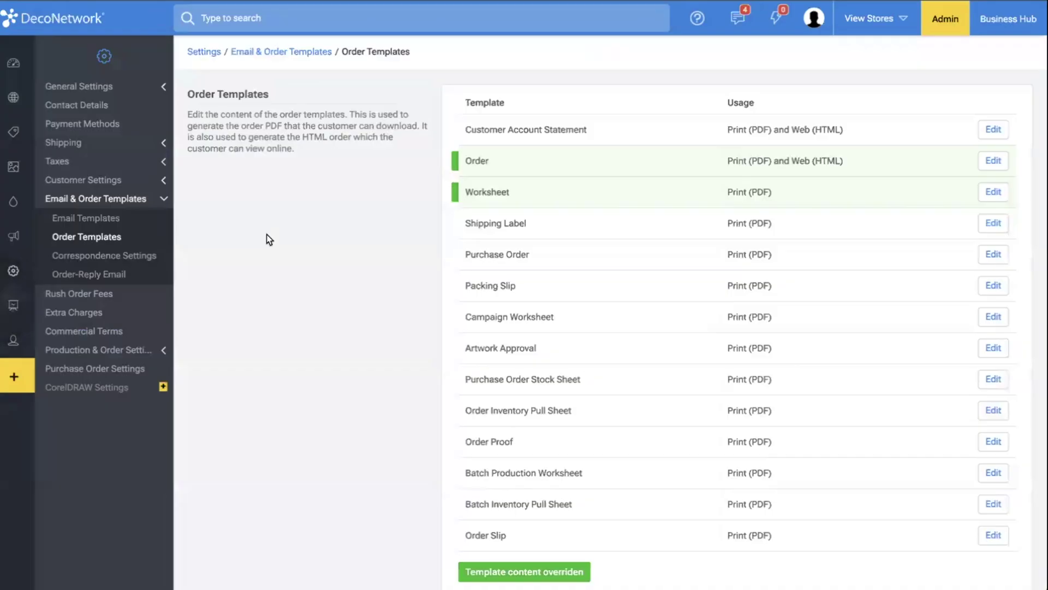